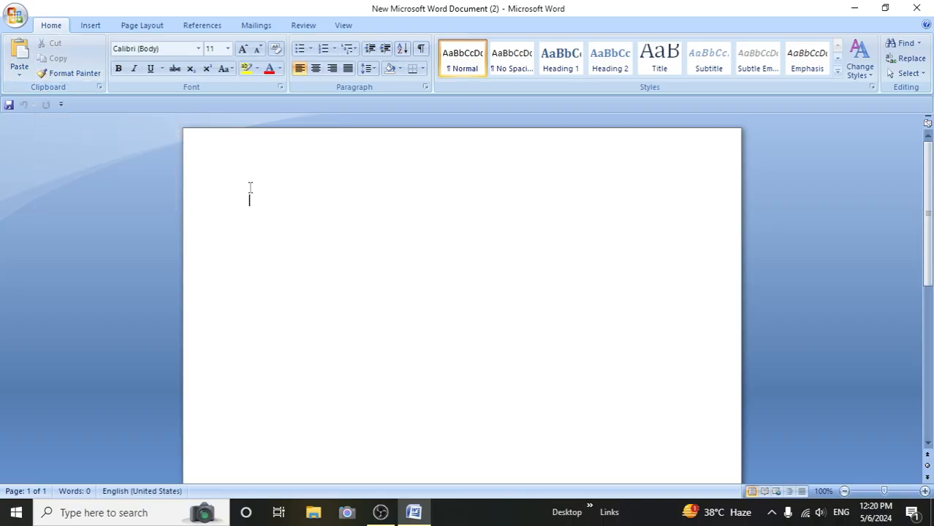
- Generate three paragraphs of sample text in the blank document with =rand()
text(=)
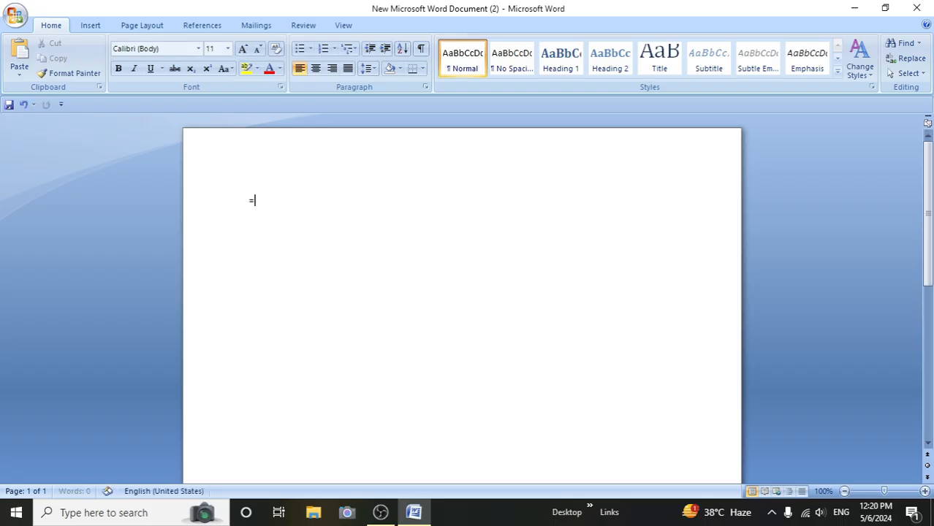
text(rand())
key(Return)
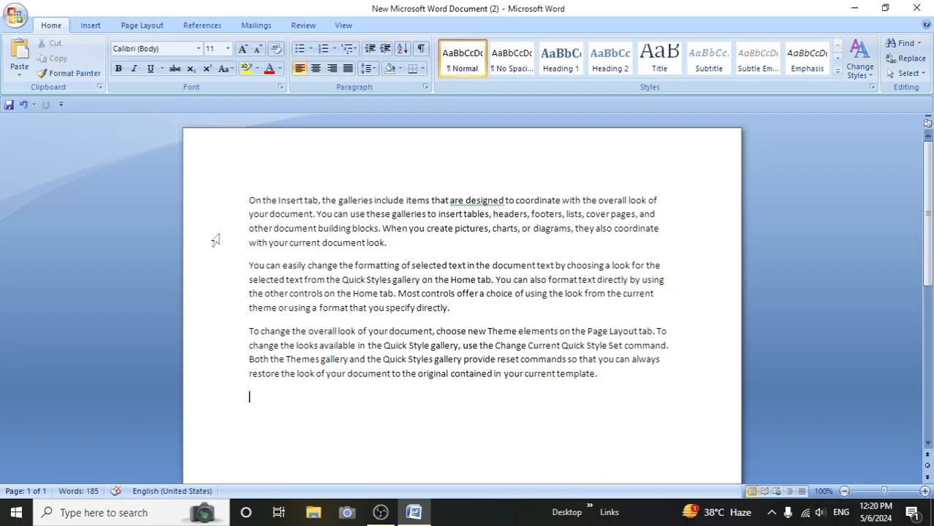
- Cut "On the Insert tab, the galleries include items that are" from the first paragraph and paste it below the last paragraph
drag(250, 200, 466, 201)
key(ctrl+c)
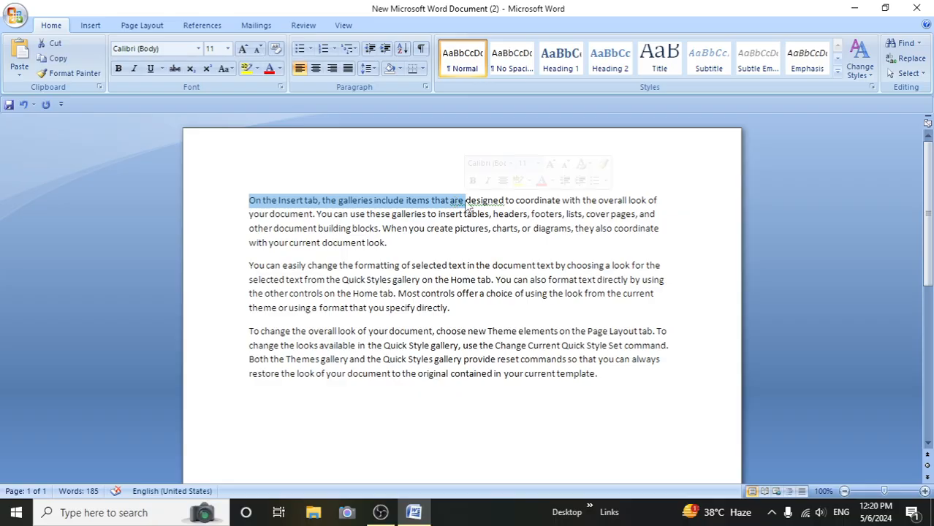
click(52, 45)
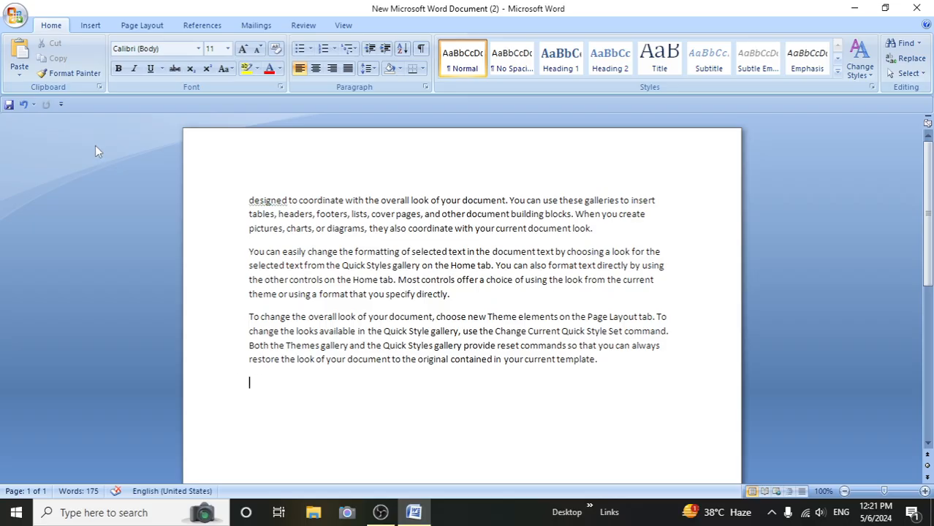
click(21, 54)
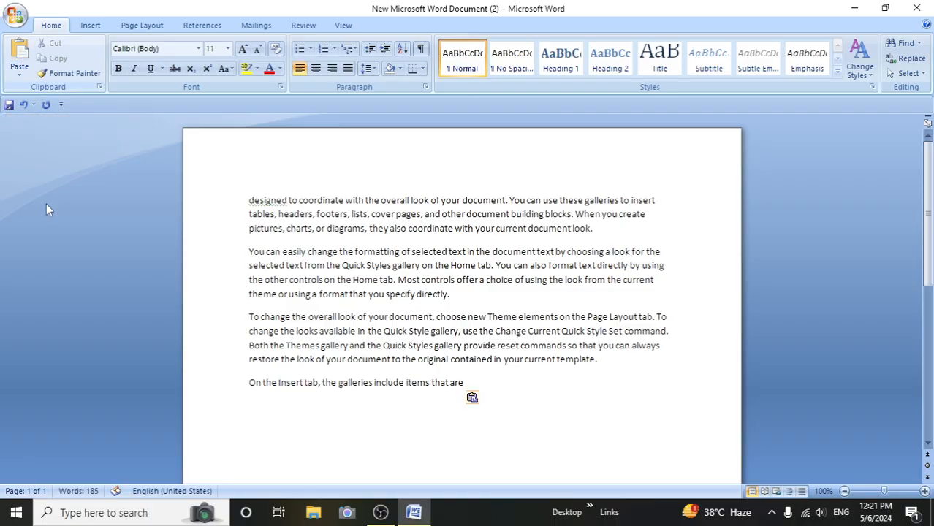
click(248, 390)
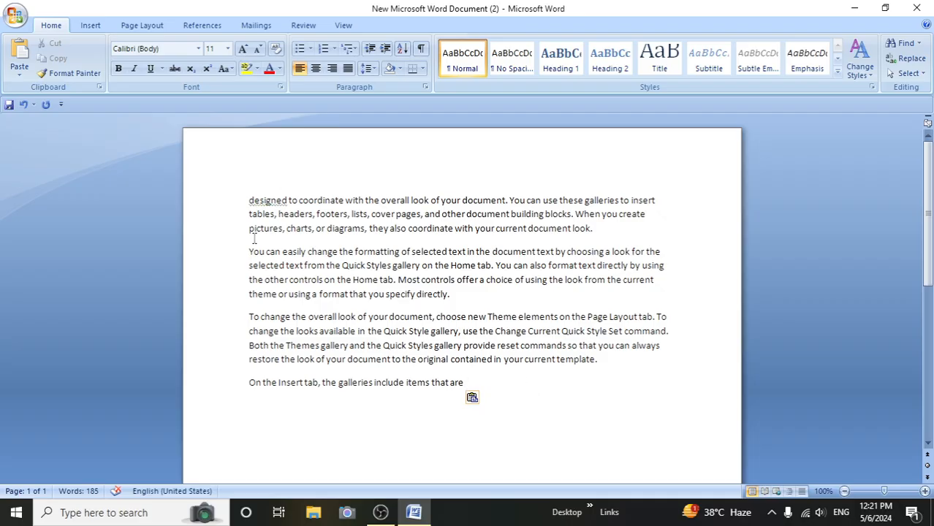
- Copy "pictures, charts, or diagrams, they also coordinate with your current document look" from the first paragraph and paste it on a new line at the document's end
drag(249, 231, 582, 234)
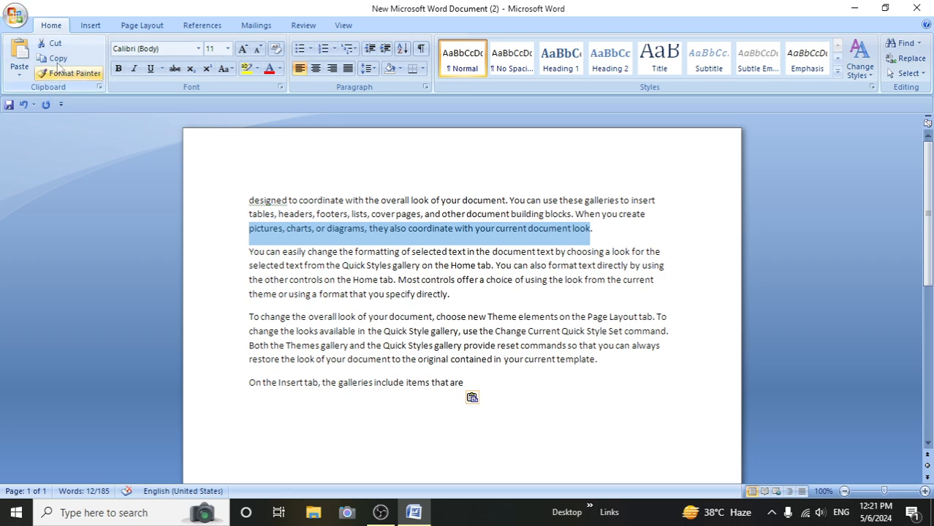
click(57, 60)
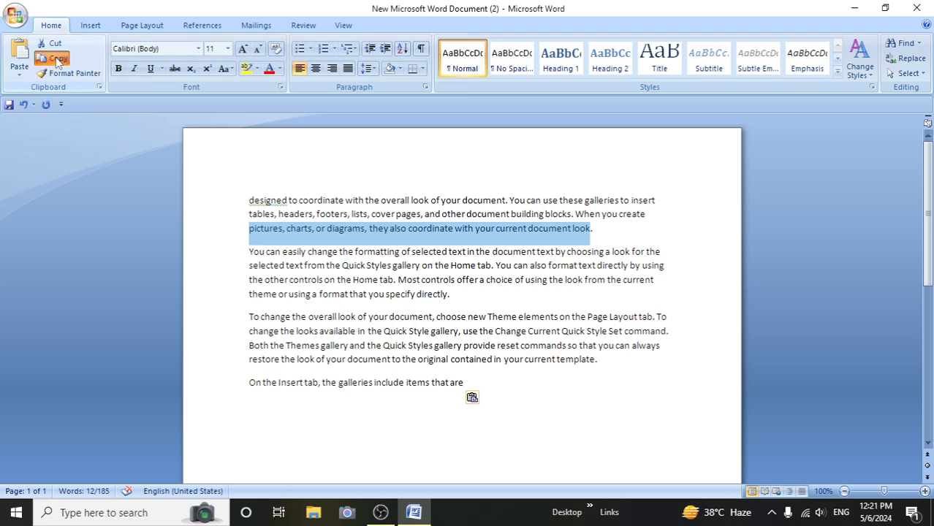
click(489, 407)
key(Return)
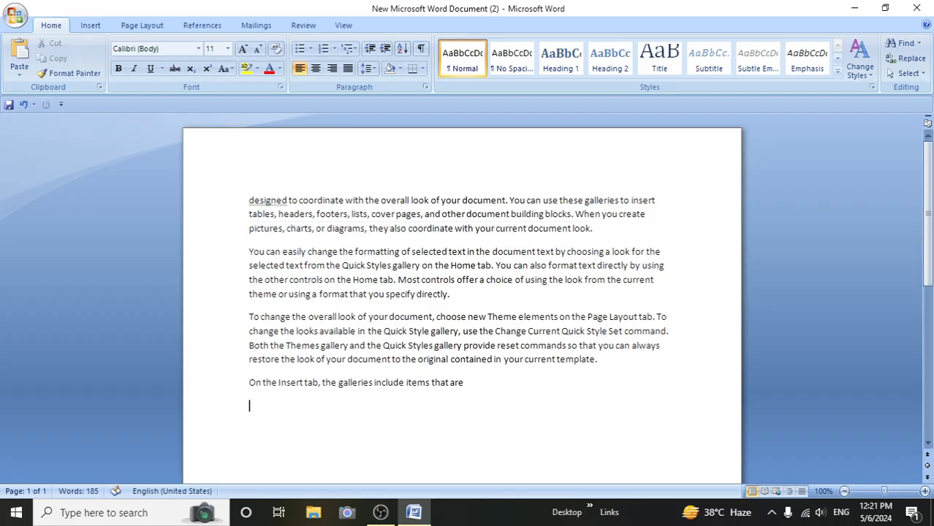
click(22, 51)
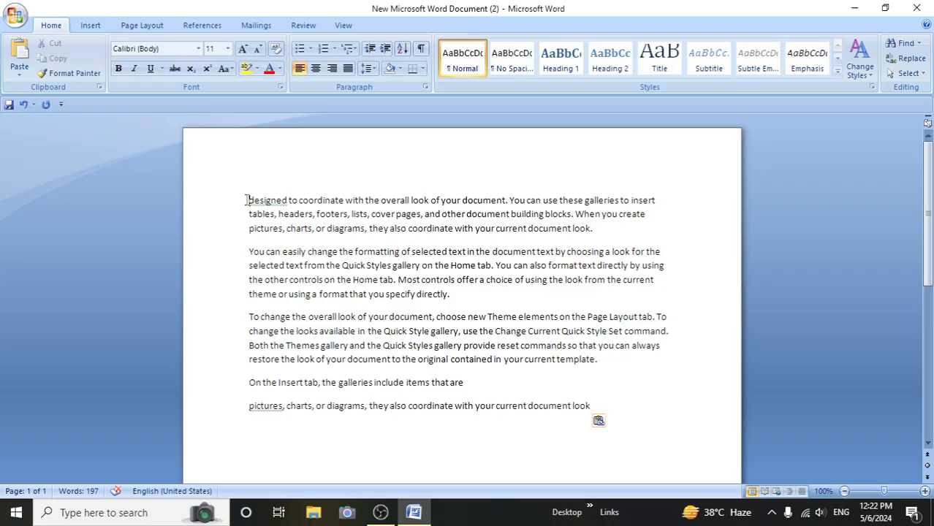
- Give the first paragraph a dark red theme font color and make it bold, italic and underlined
drag(246, 201, 638, 234)
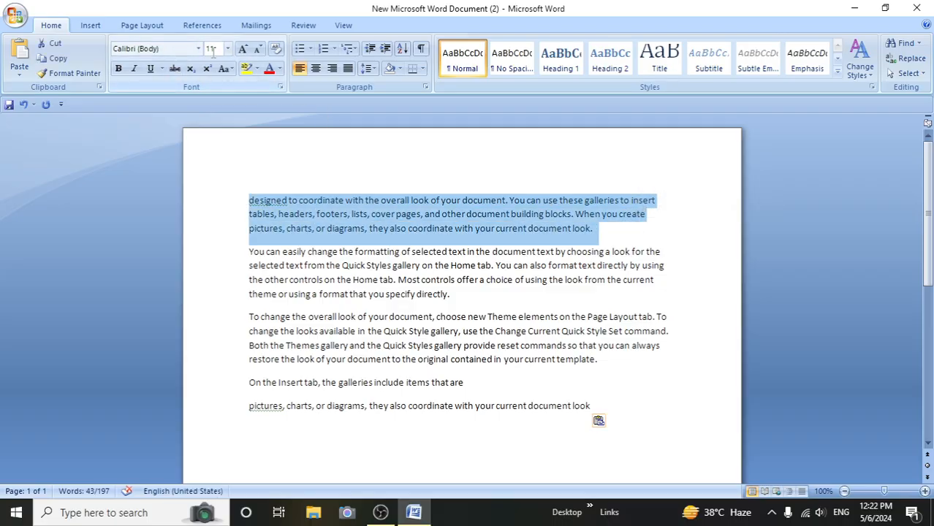
click(280, 69)
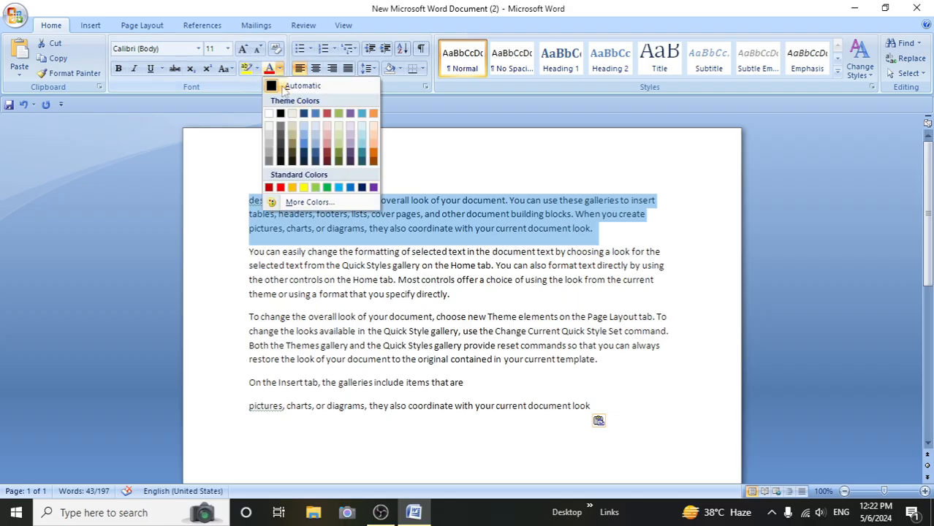
click(326, 155)
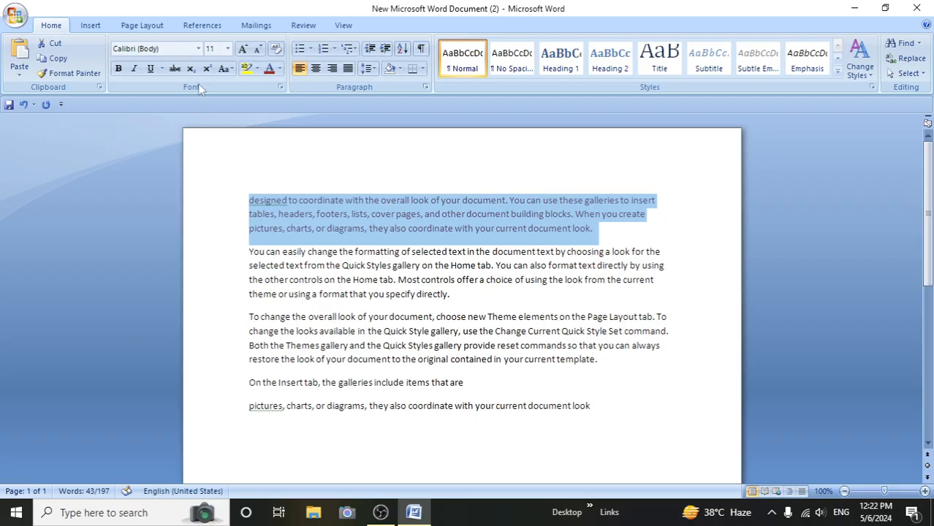
click(119, 69)
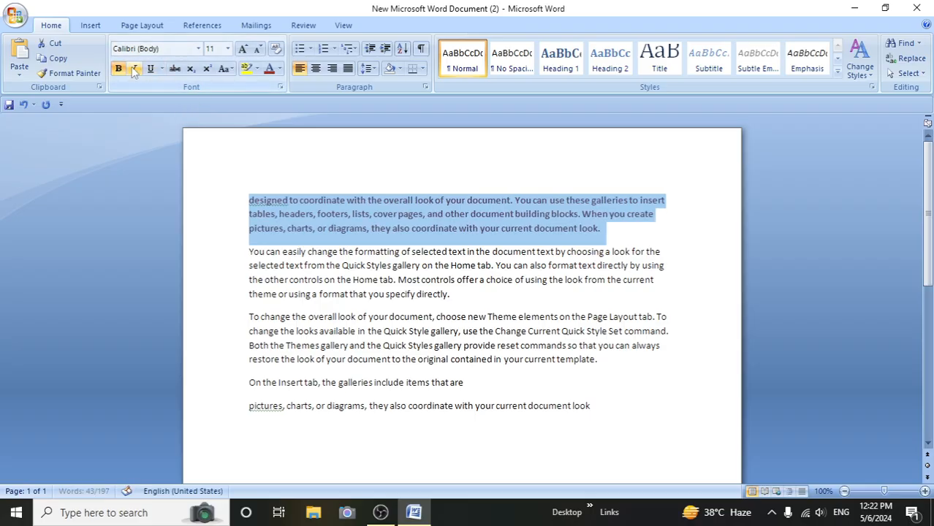
click(135, 69)
click(150, 69)
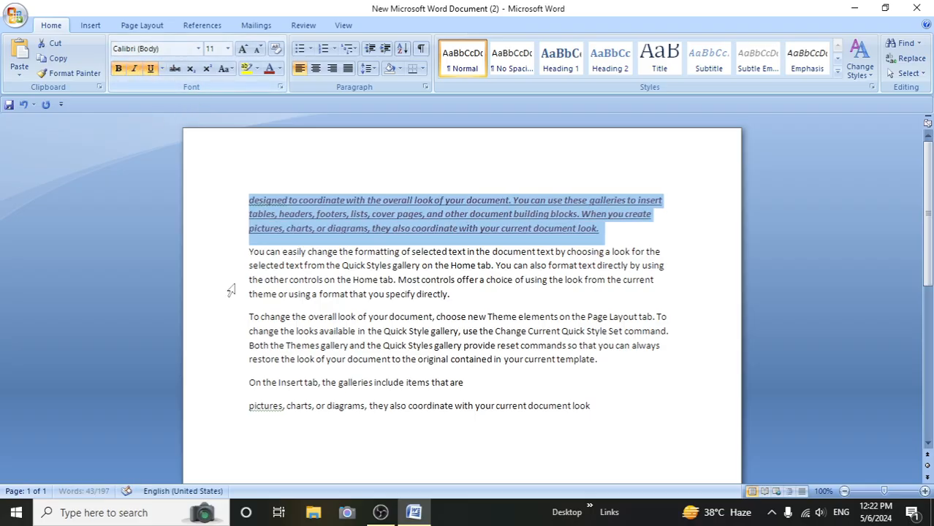
- Recolor the first paragraph's text with a light blue theme color
click(279, 69)
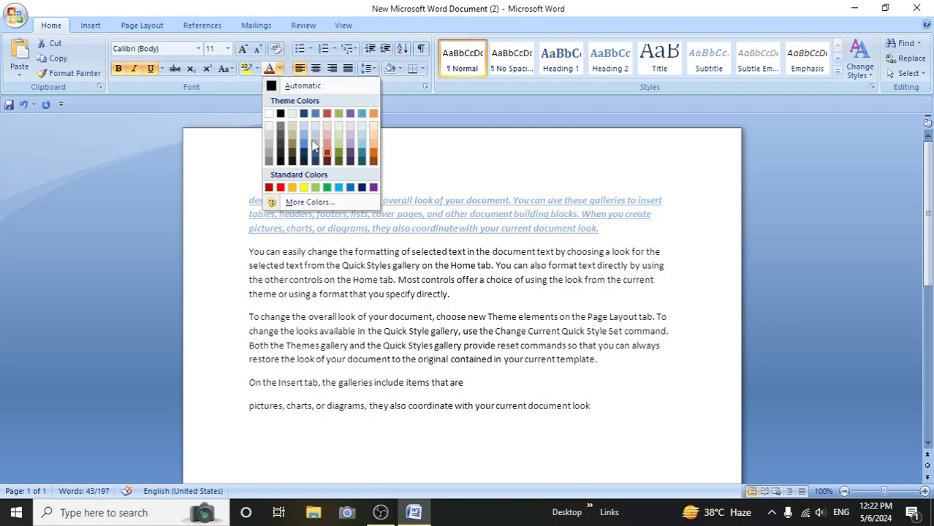
click(314, 144)
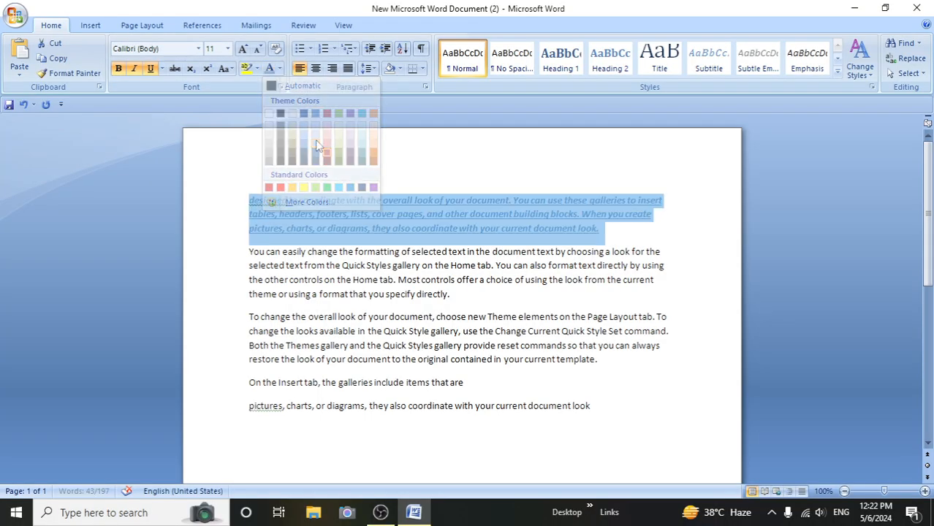
click(622, 240)
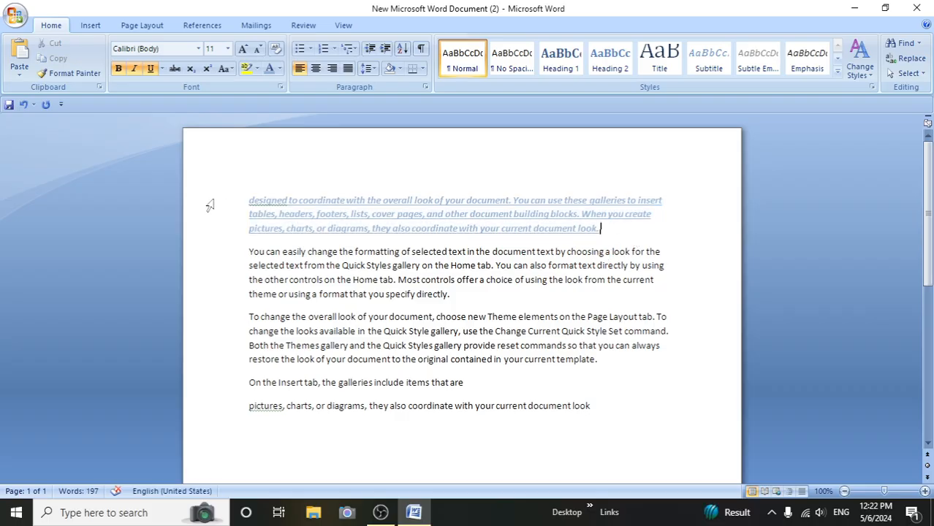
- Enlarge the first paragraph's font size to 18
drag(248, 198, 625, 230)
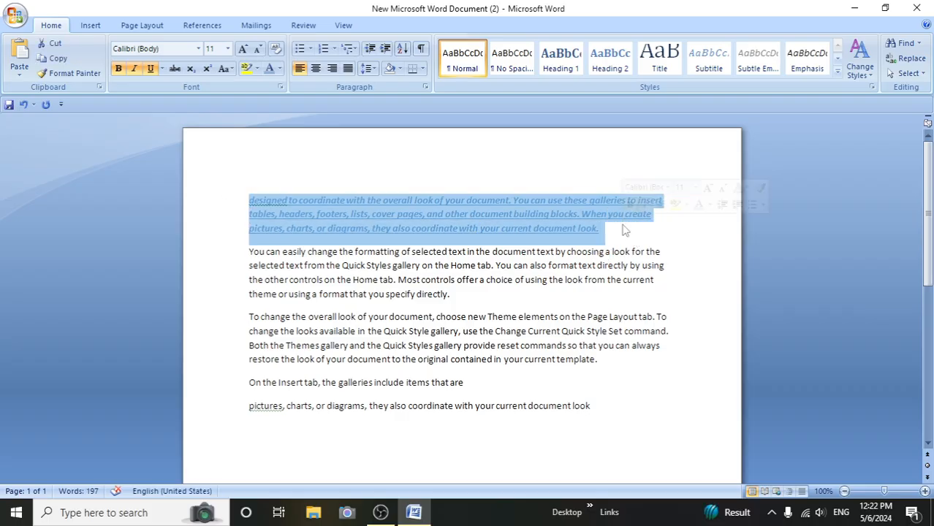
click(244, 49)
click(244, 48)
click(245, 49)
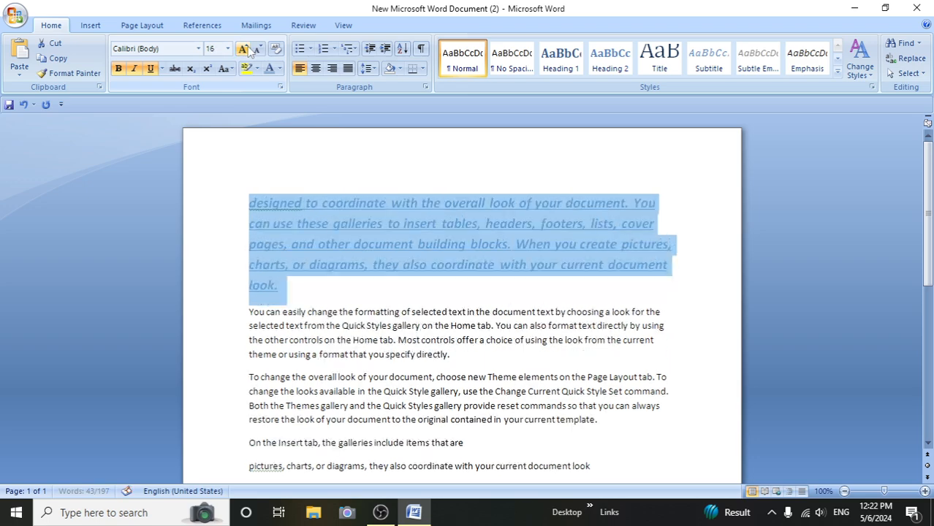
click(244, 48)
click(360, 325)
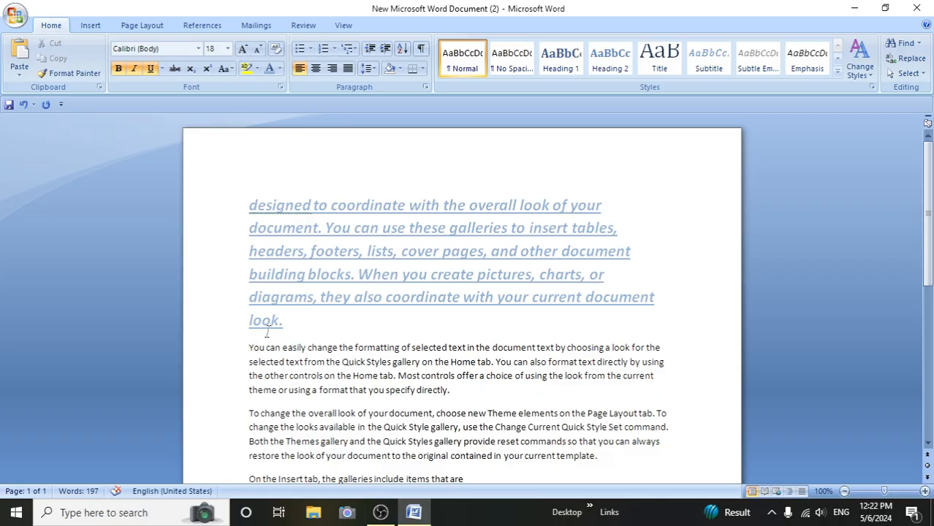
- Copy the first paragraph's formatting onto the second paragraph with Format Painter
click(135, 68)
mouse_move(248, 205)
mouse_down()
mouse_move(307, 251)
mouse_move(334, 337)
mouse_up()
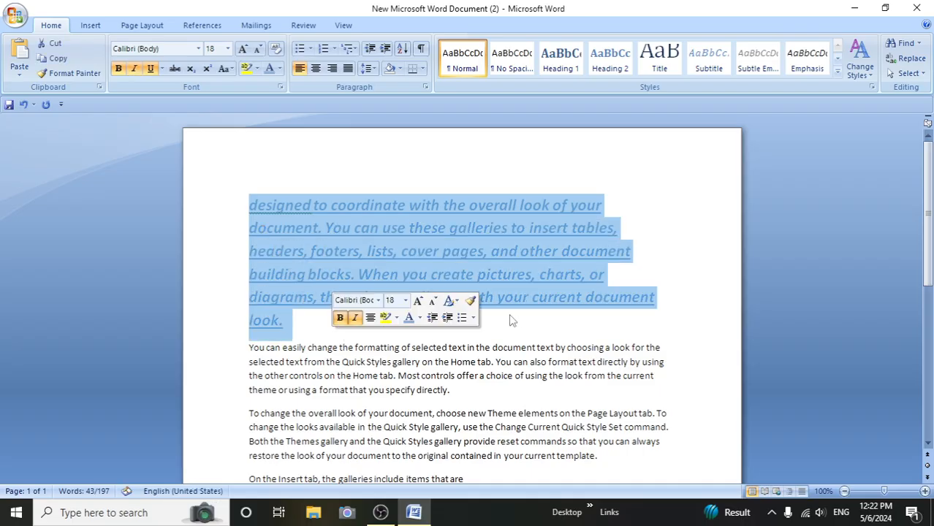
click(61, 76)
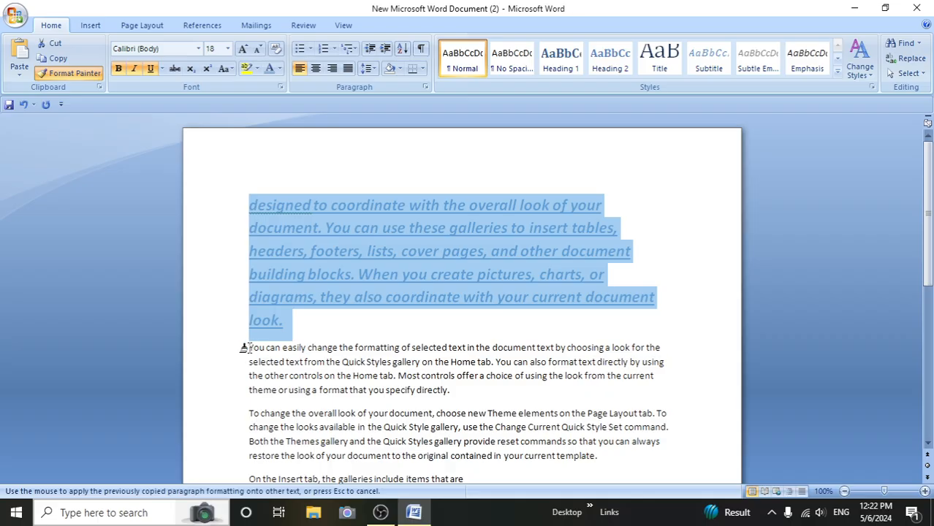
mouse_move(246, 349)
mouse_down()
mouse_move(419, 377)
mouse_move(480, 400)
mouse_up()
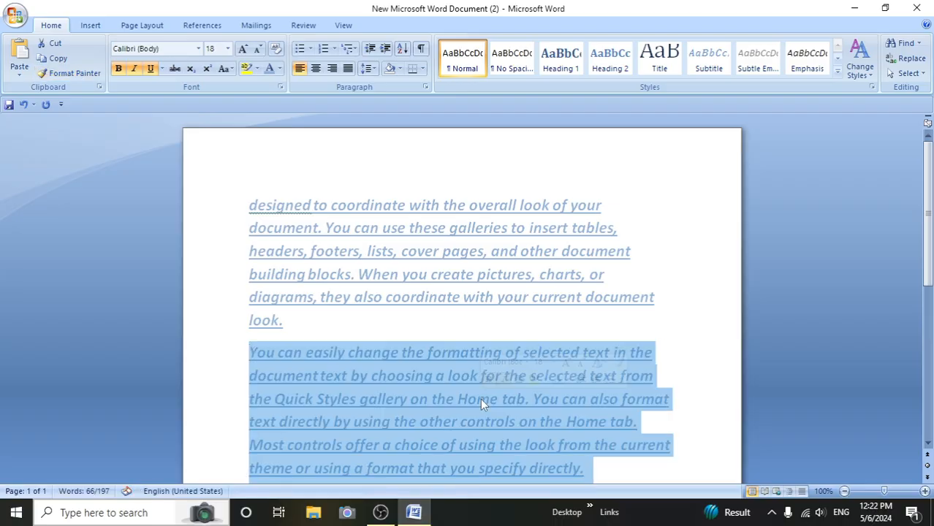
click(668, 356)
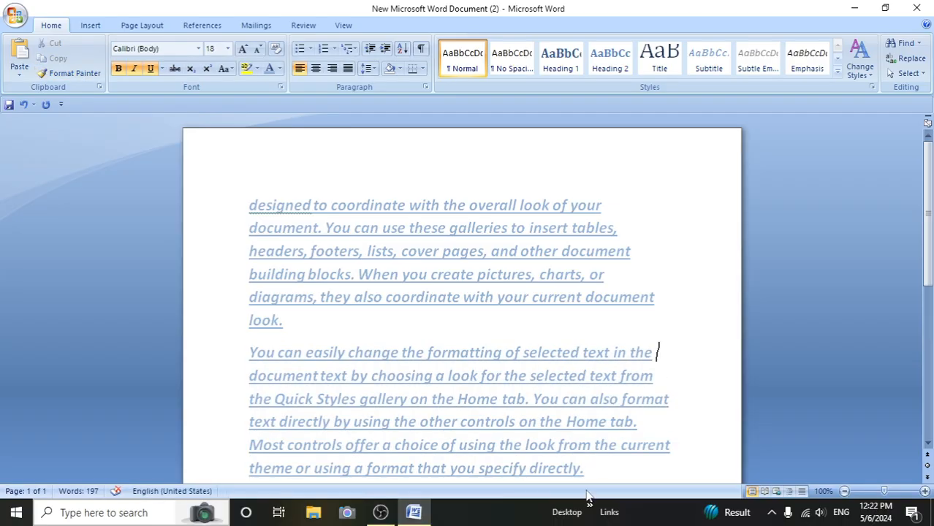
- Set the font to Adobe Fan Heiti Std B from the second paragraph's last line through the end of the document
scroll(676, 438, down, 5)
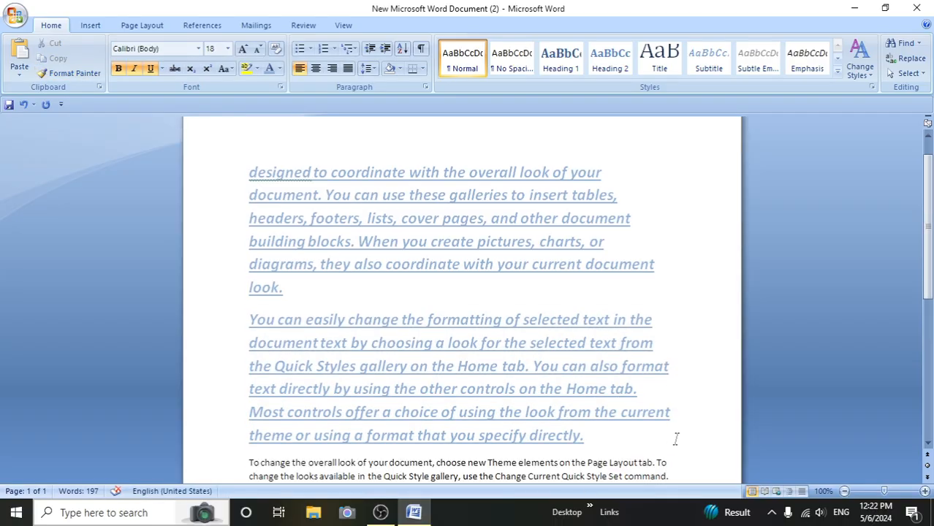
scroll(688, 438, down, 1)
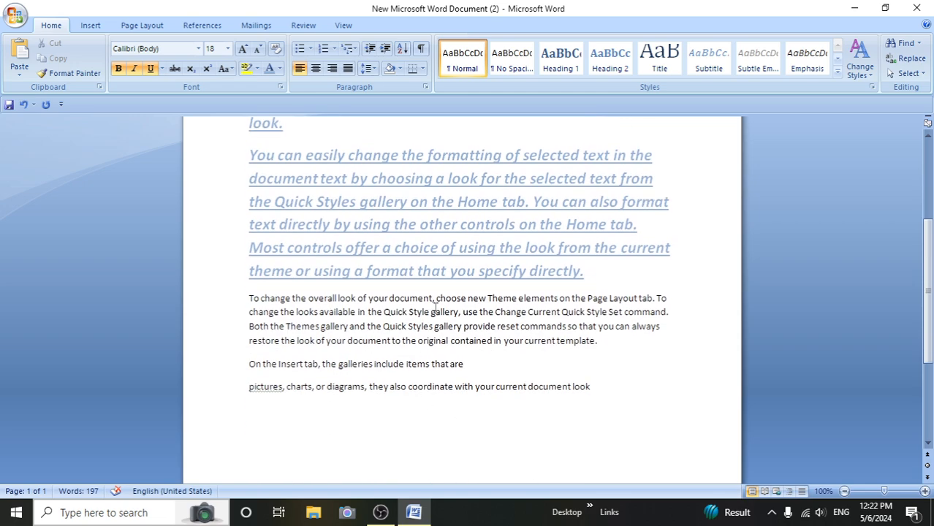
scroll(396, 320, up, 3)
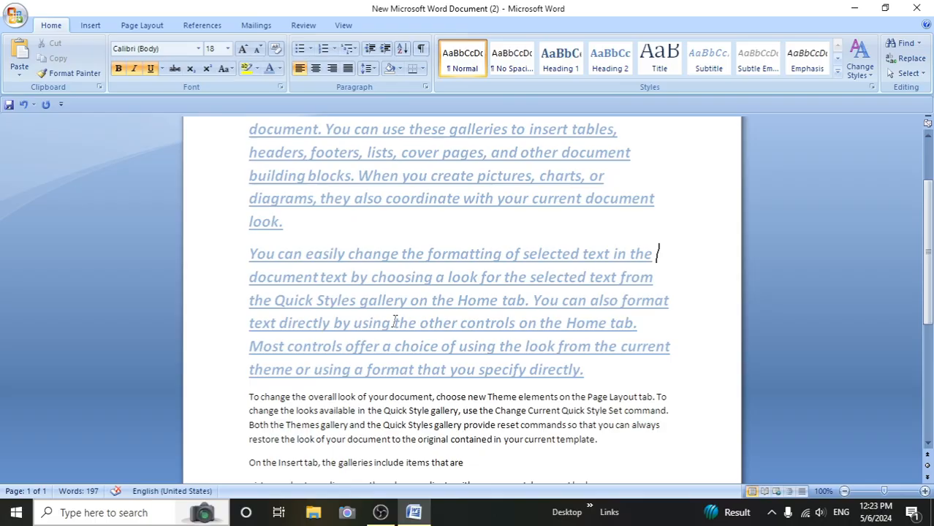
scroll(396, 319, up, 3)
scroll(396, 322, down, 7)
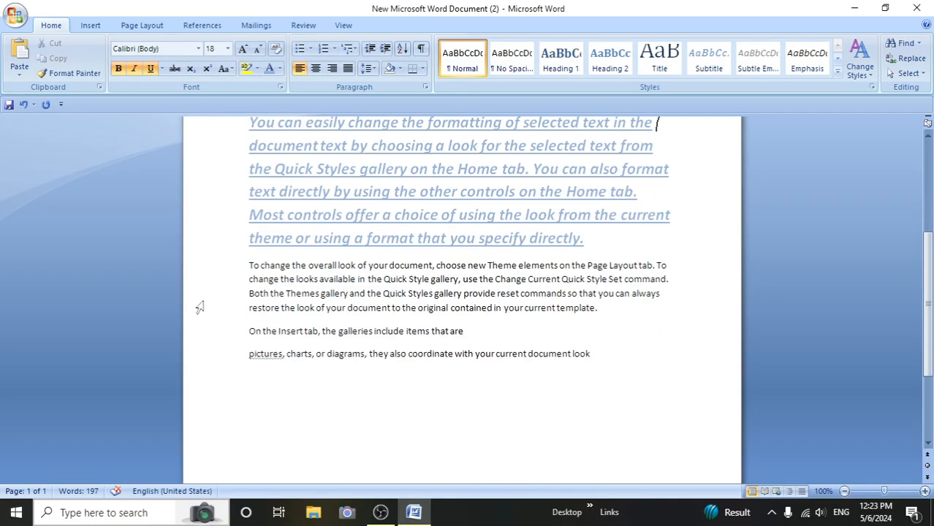
scroll(200, 307, up, 7)
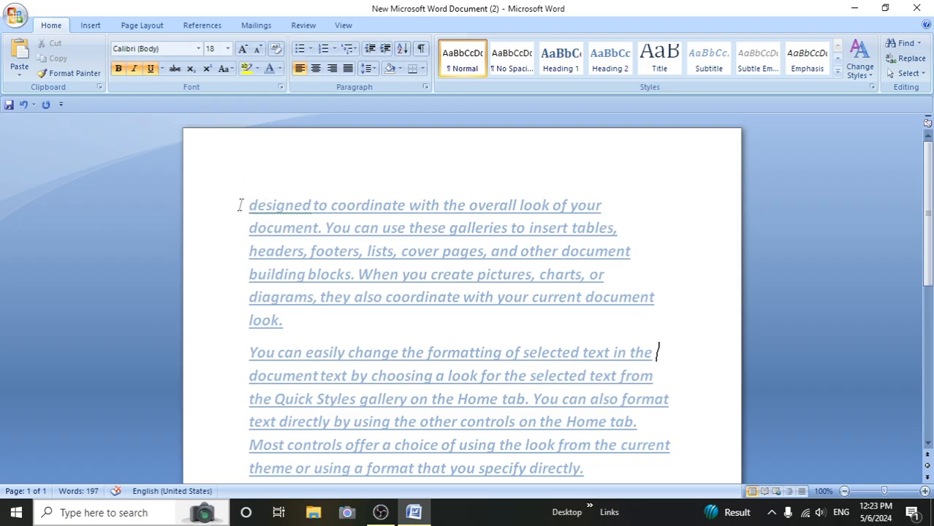
scroll(280, 320, down, 6)
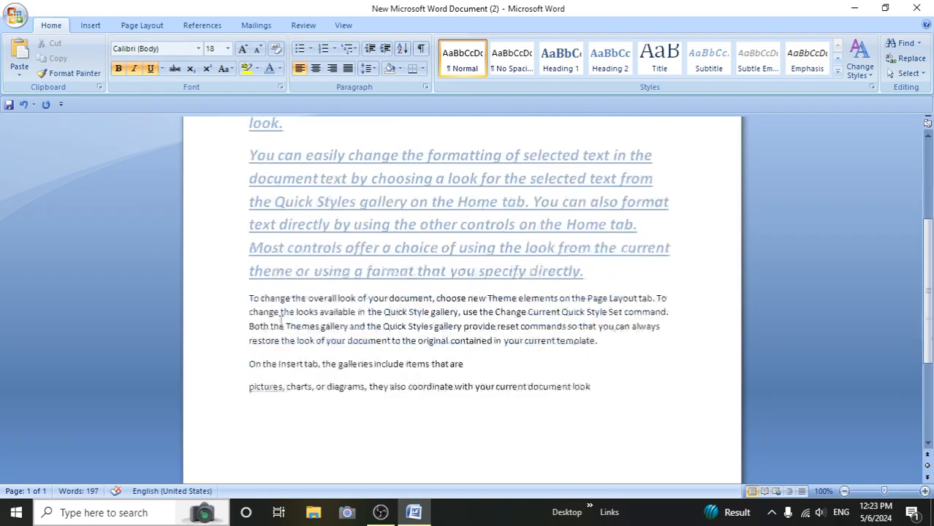
drag(243, 227, 590, 342)
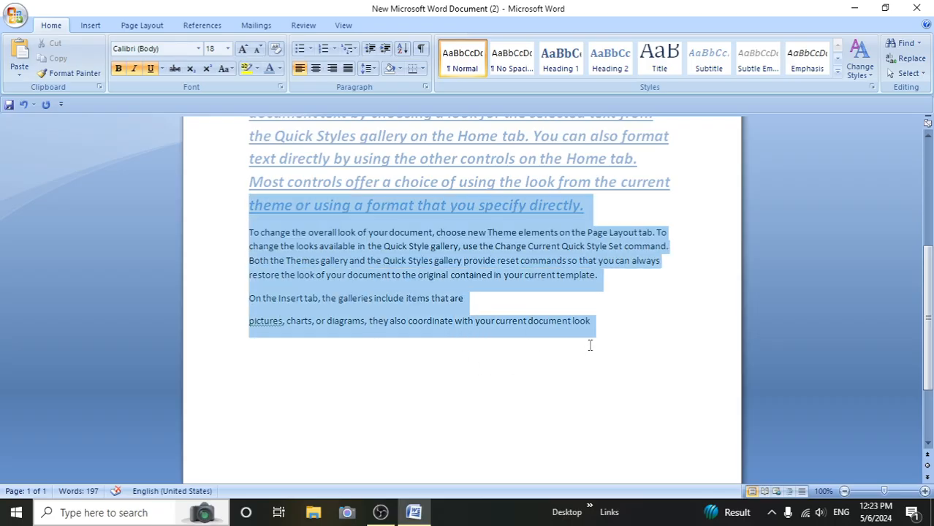
click(198, 49)
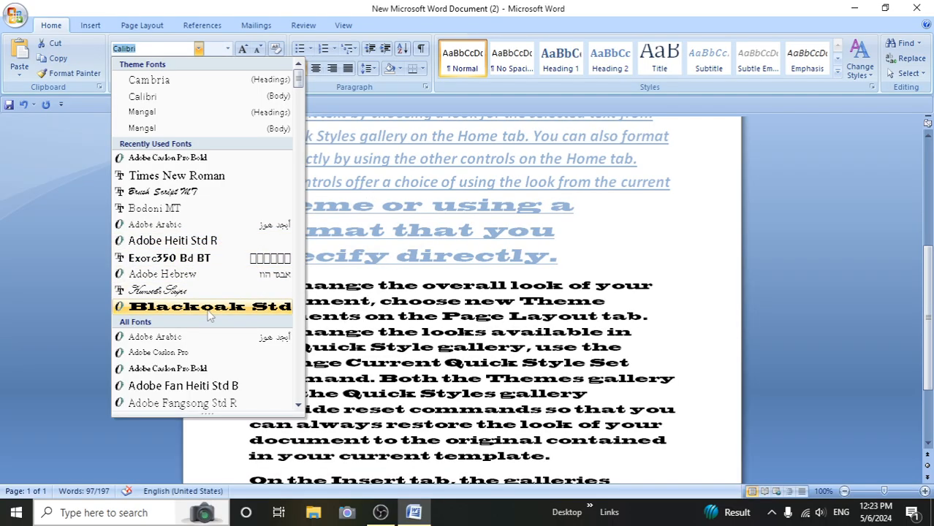
click(189, 386)
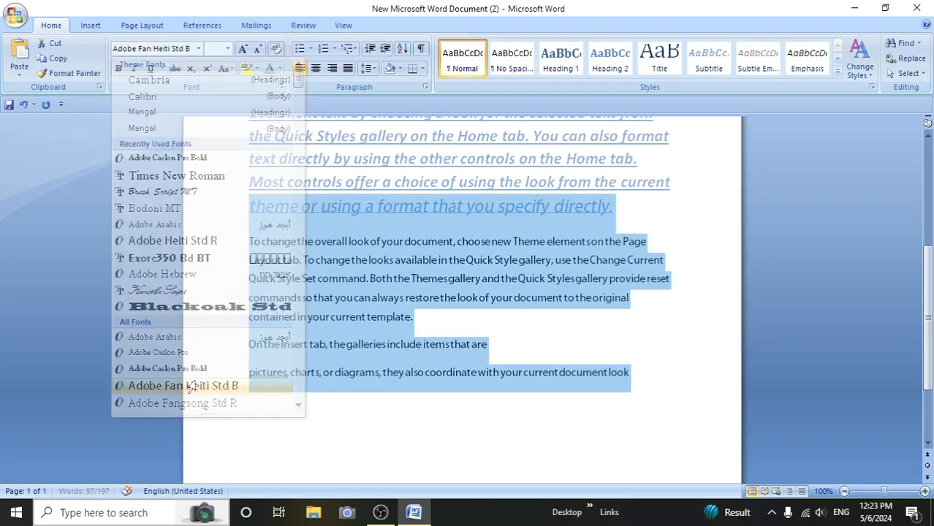
click(628, 374)
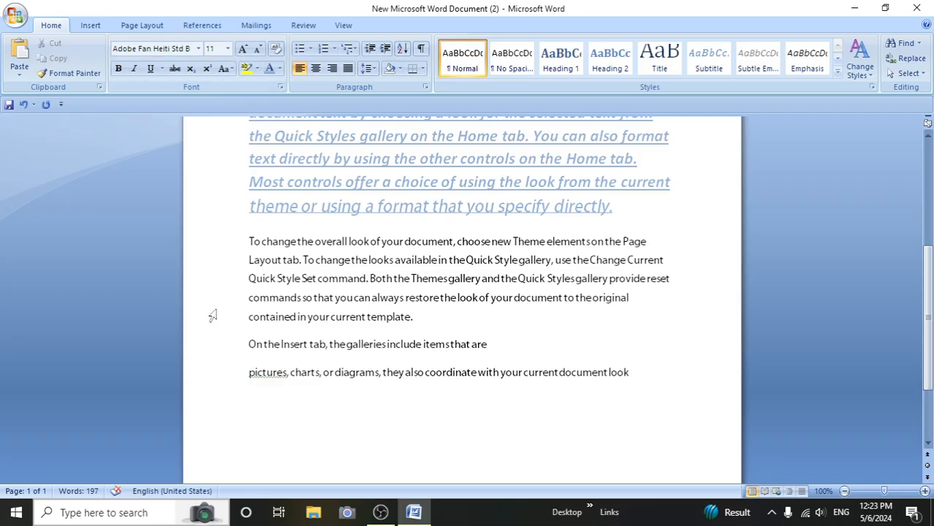
- Set the font size to 20 from the paragraph starting "To change the overall look" through the end of the document
drag(249, 242, 647, 375)
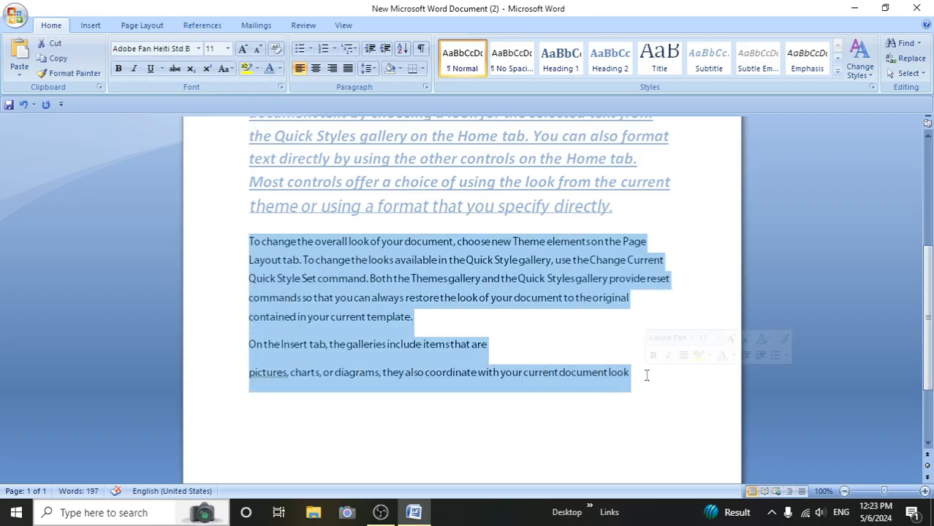
click(228, 48)
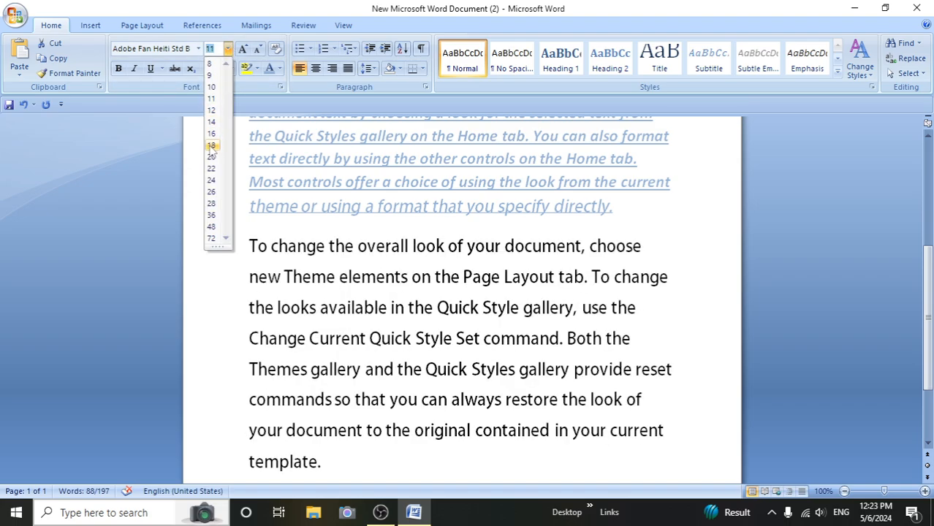
click(212, 157)
scroll(327, 267, down, 2)
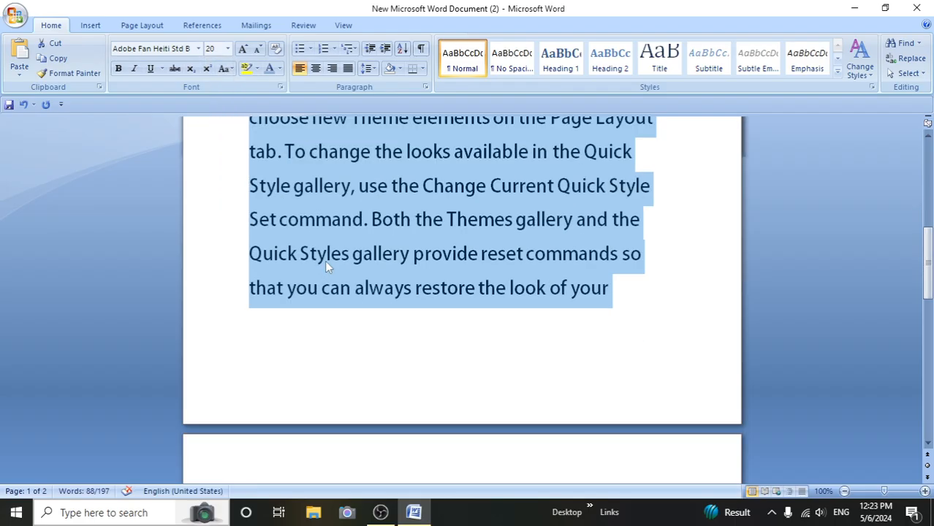
scroll(296, 318, up, 5)
scroll(303, 319, down, 3)
click(256, 268)
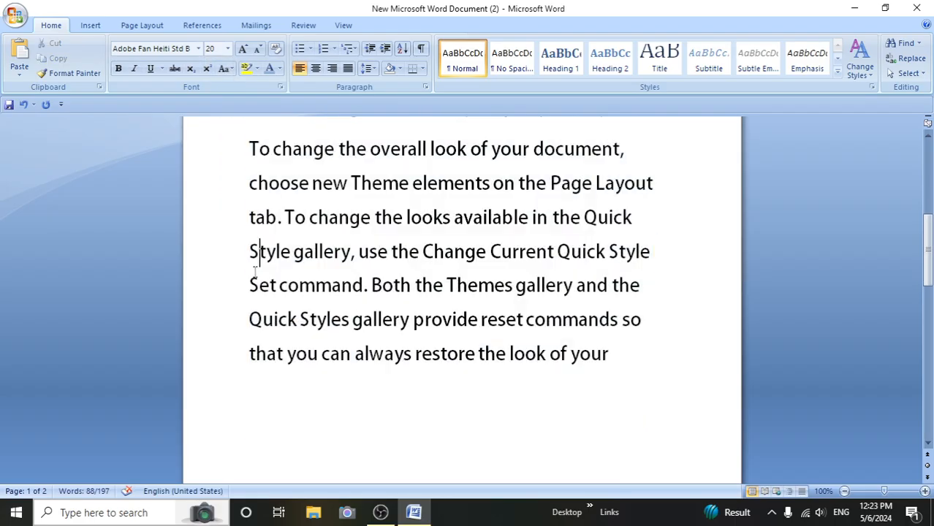
click(234, 170)
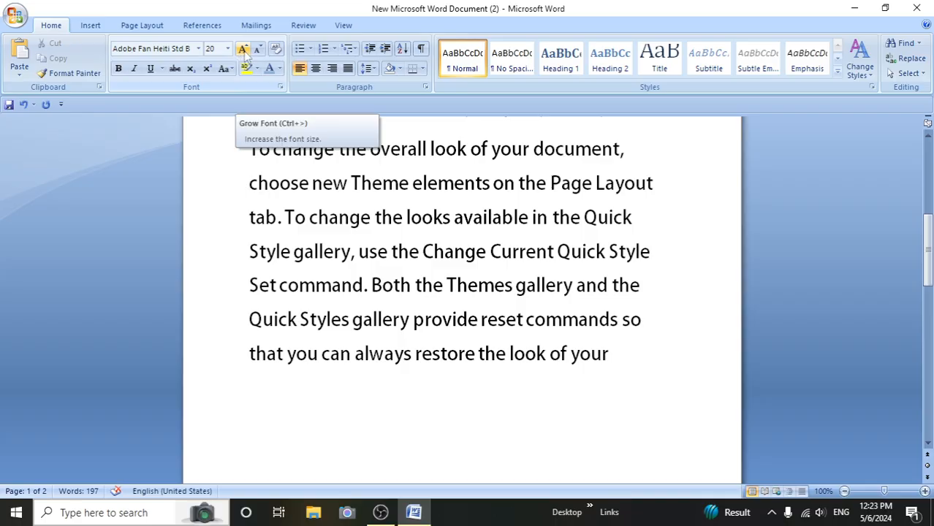
- Grow the third paragraph's opening text, from "To change the overall" through "looks available", to font size 24
scroll(291, 207, up, 3)
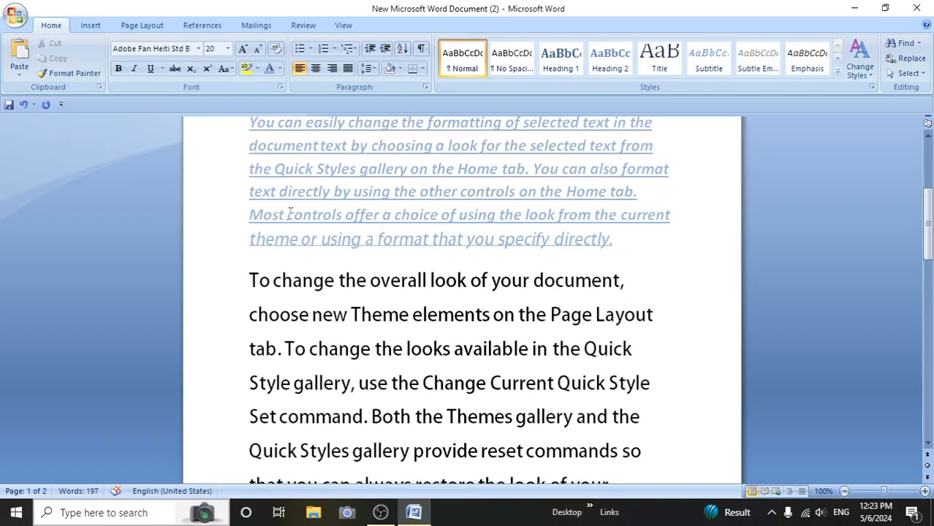
drag(248, 280, 529, 351)
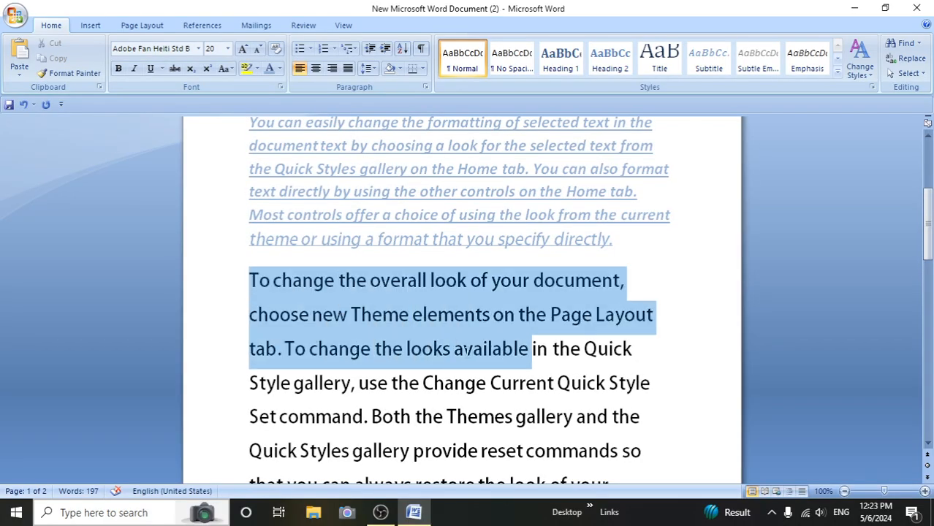
click(244, 48)
click(243, 48)
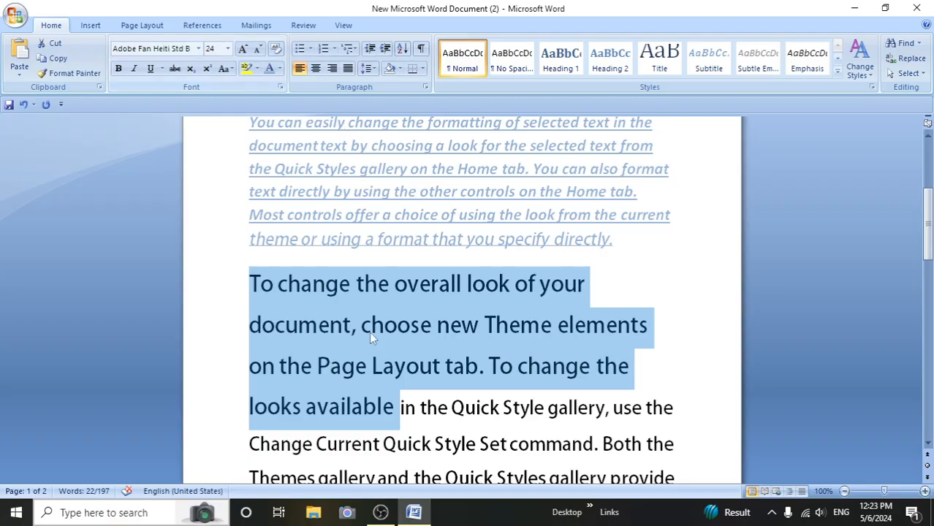
- Shrink the third paragraph's opening text, through "looks available", to font size 18
scroll(369, 332, down, 2)
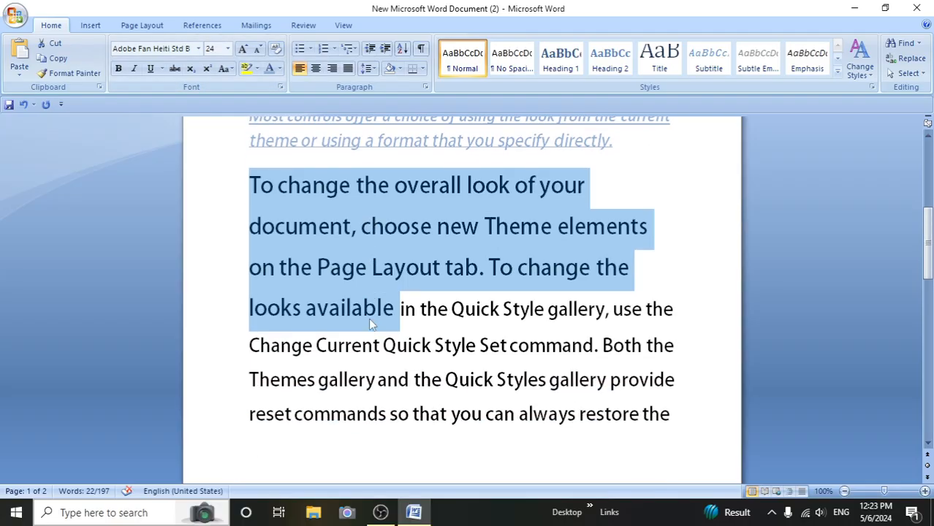
click(258, 48)
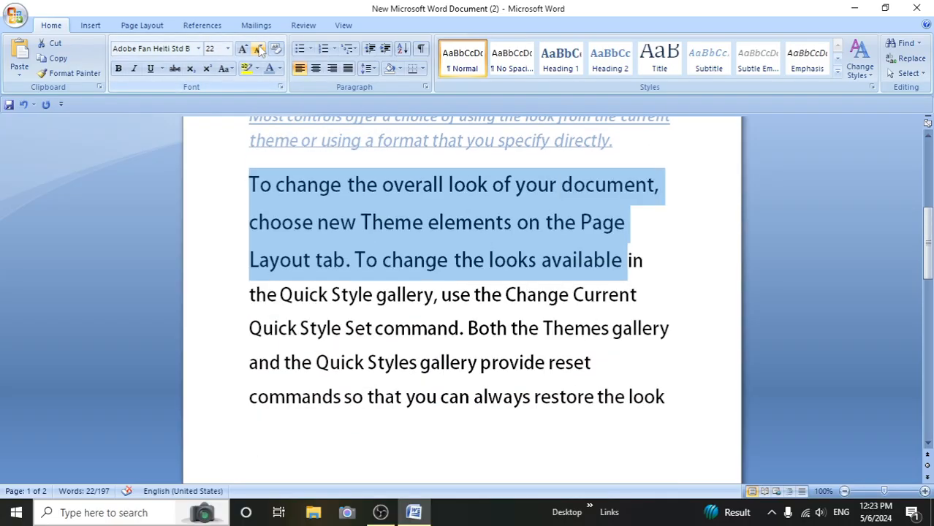
click(259, 48)
click(259, 48)
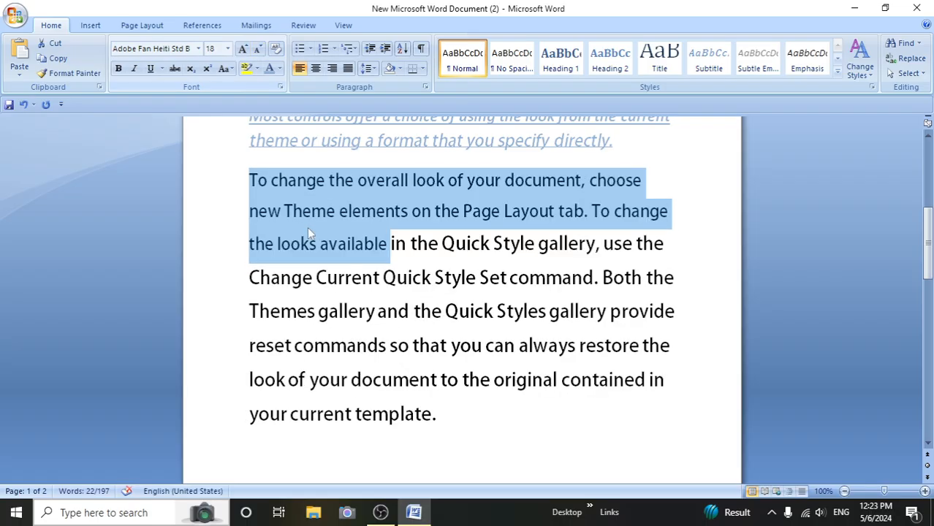
click(361, 313)
- Clear all formatting from the first paragraph, starting "designed to coordinate"
scroll(359, 311, up, 3)
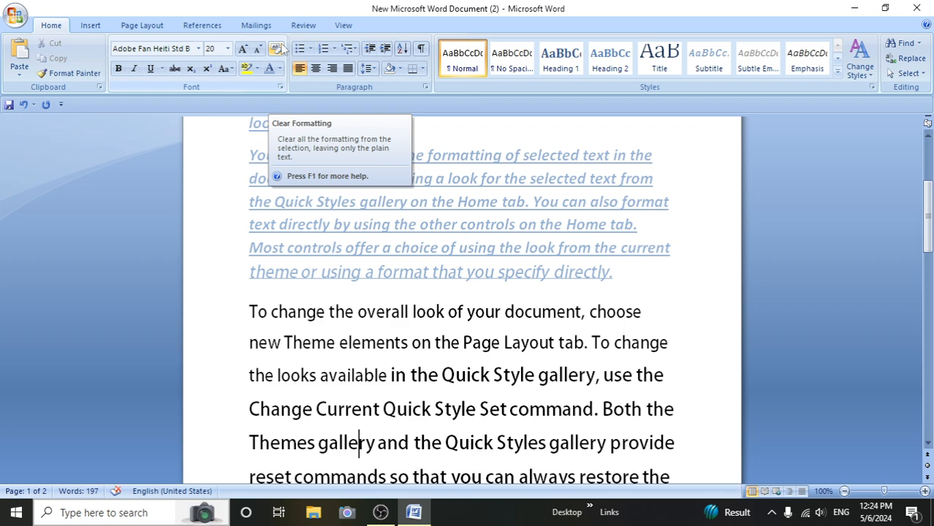
scroll(305, 380, up, 4)
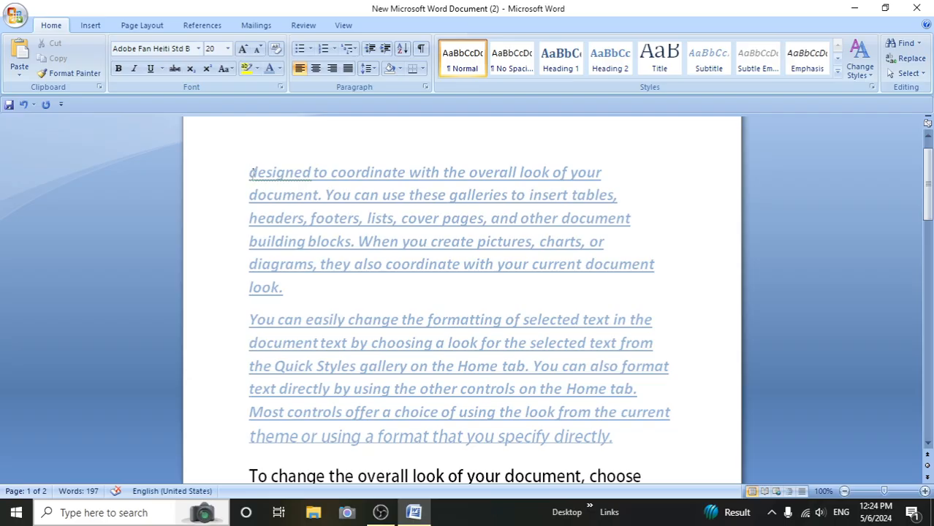
drag(248, 174, 356, 285)
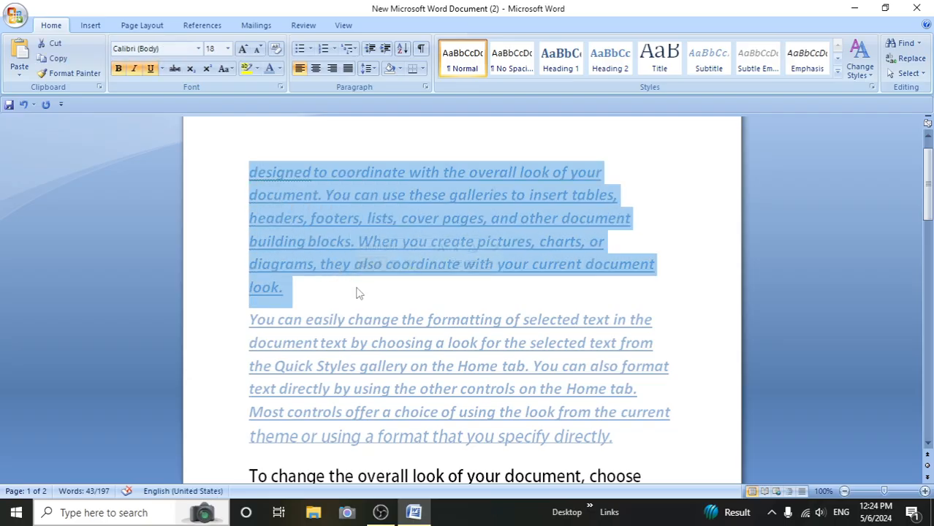
click(275, 49)
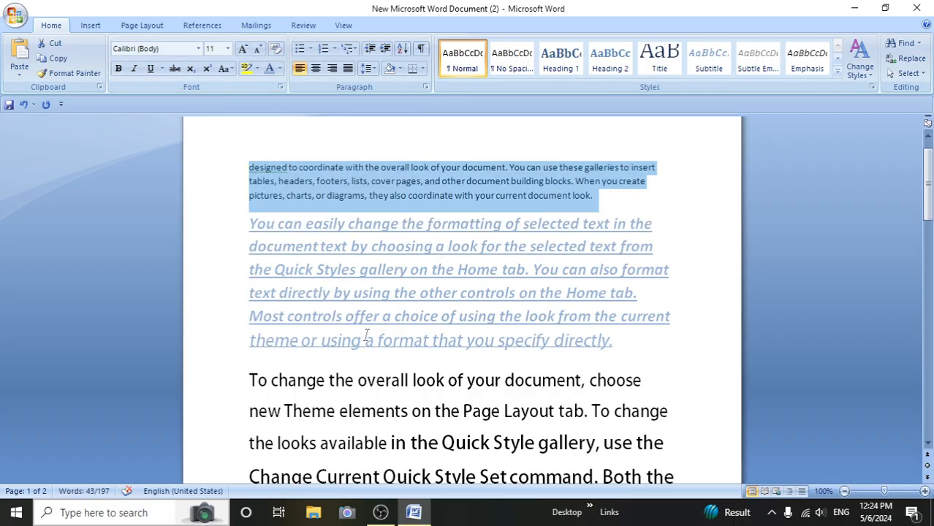
click(258, 349)
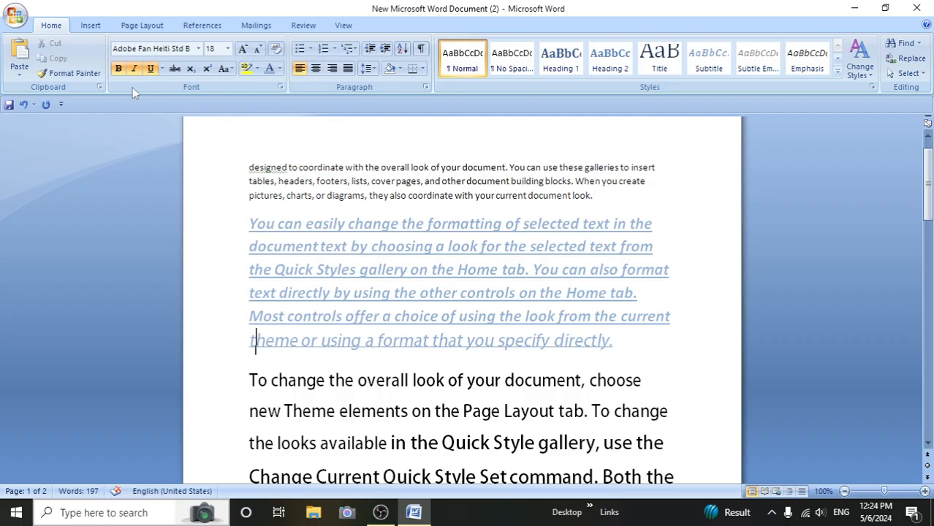
- Apply bold, italic and underline to the whole first paragraph
drag(246, 162, 598, 197)
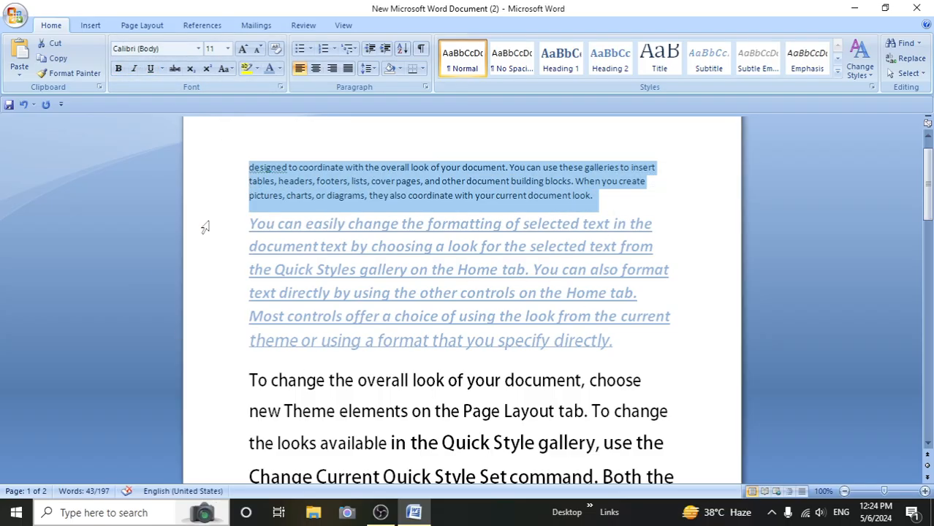
click(118, 68)
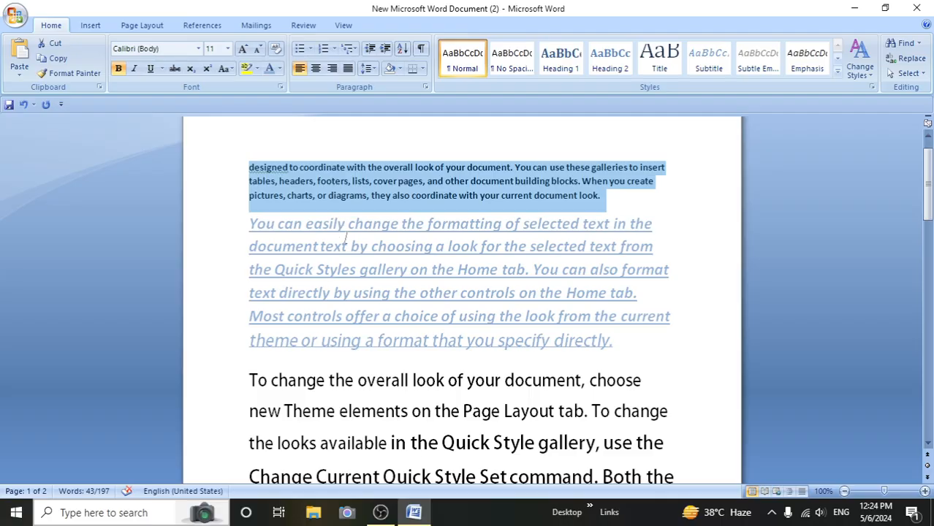
click(135, 69)
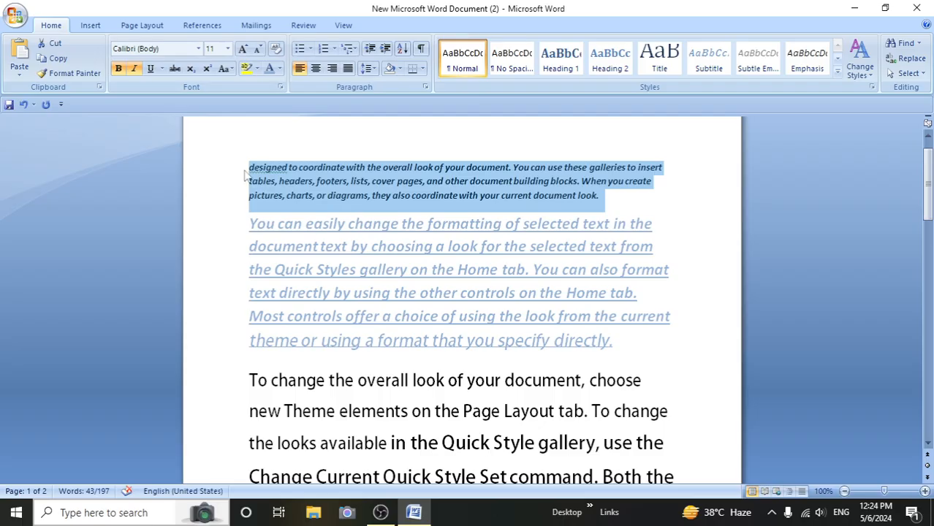
click(151, 69)
click(257, 244)
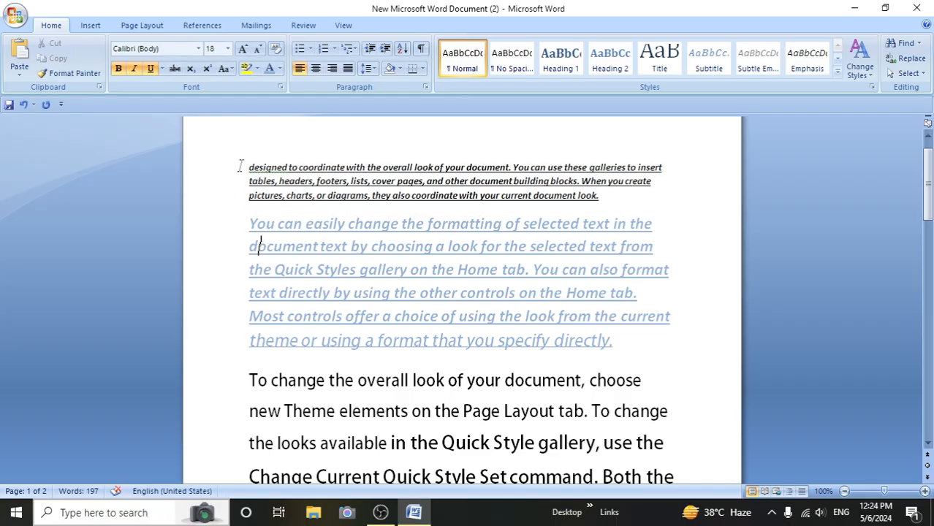
drag(239, 165, 653, 198)
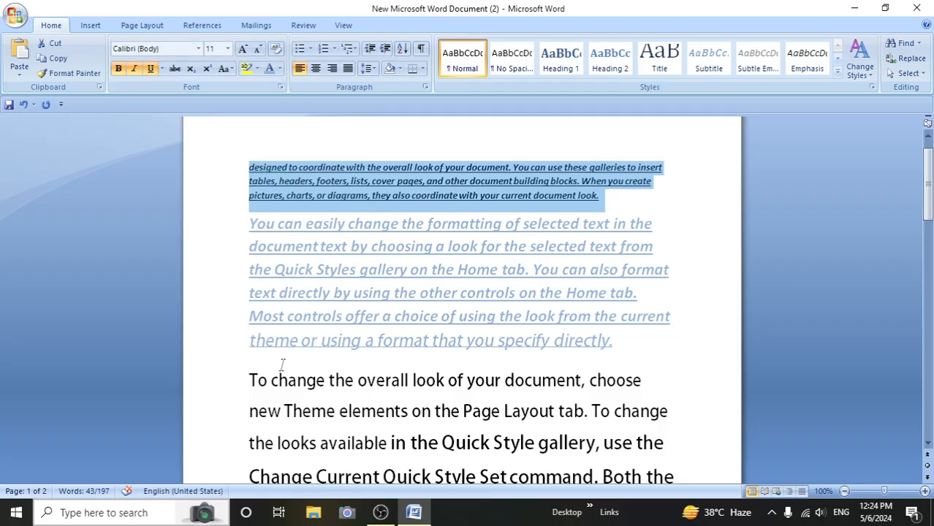
- Strike through the third paragraph from "To change the overall look" to "contained in", excluding its last line
scroll(285, 362, down, 3)
drag(247, 248, 669, 447)
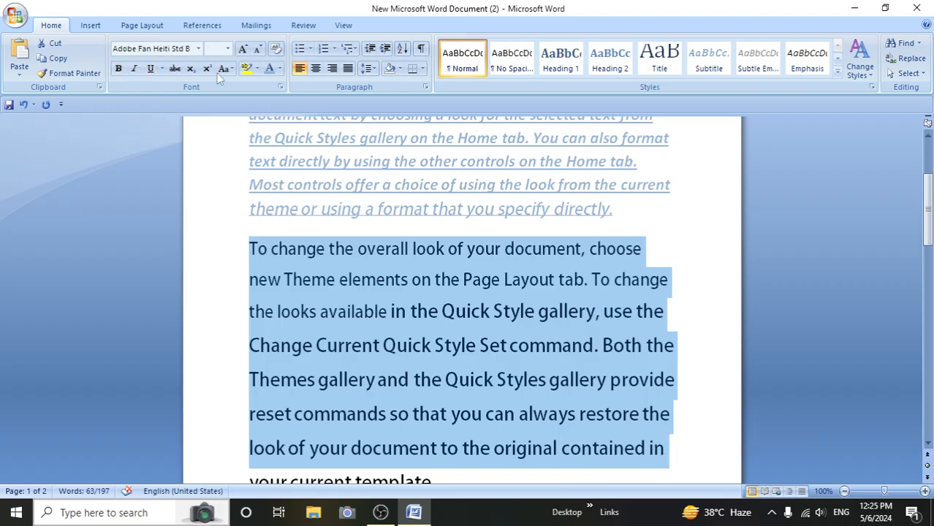
click(174, 68)
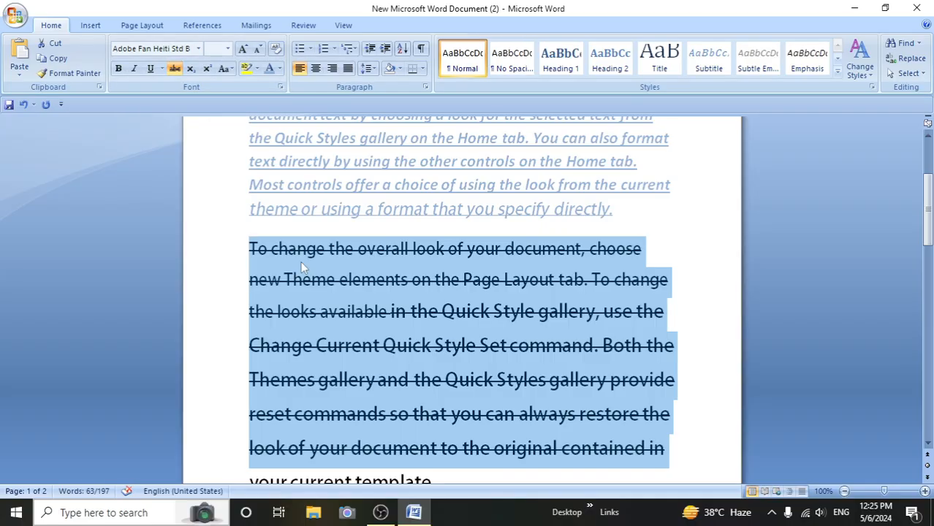
scroll(327, 316, down, 3)
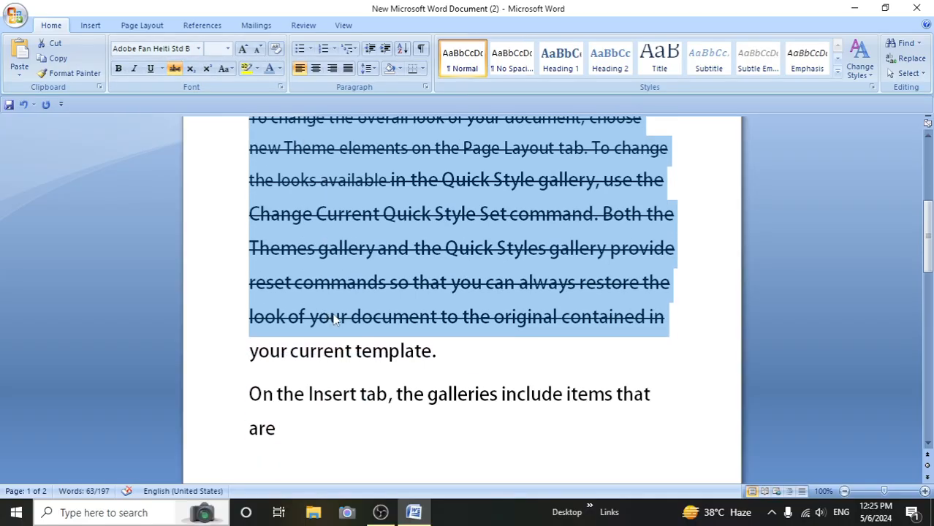
click(423, 350)
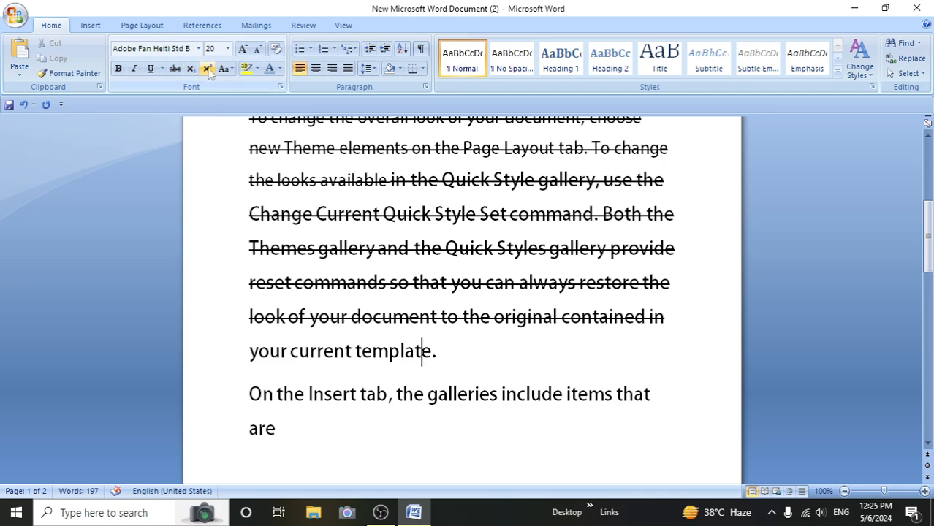
- Add a new line reading "10th" below the paragraph that starts "On the Insert tab"
scroll(317, 348, down, 3)
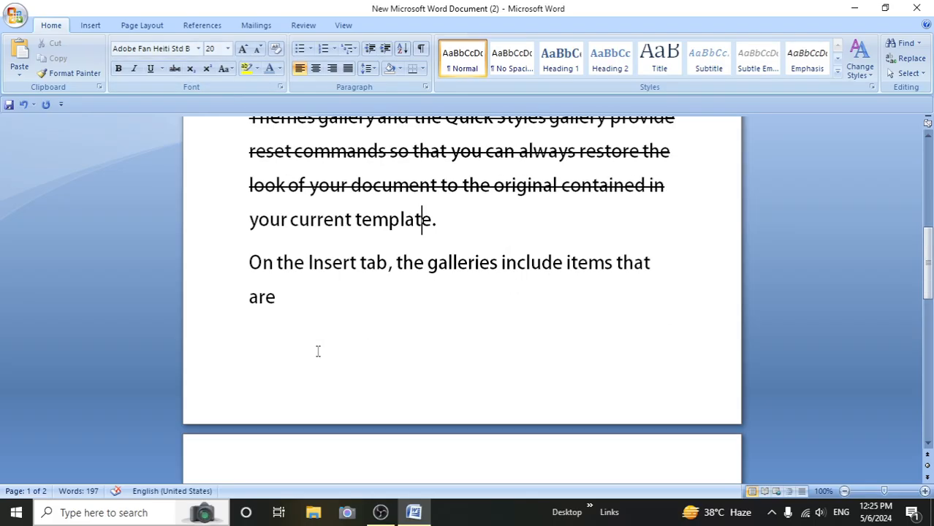
click(295, 302)
key(Return)
text(10th)
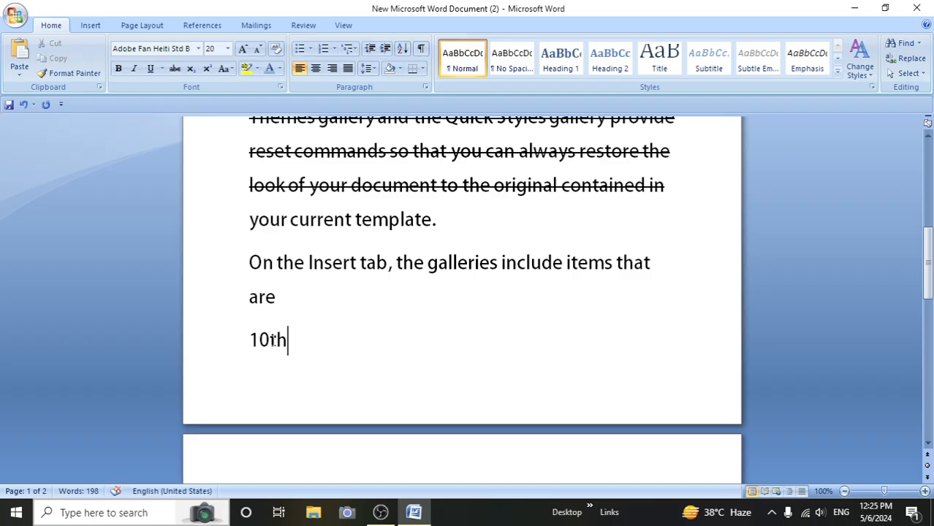
- Format the "th" in "10th" as superscript
drag(271, 340, 287, 341)
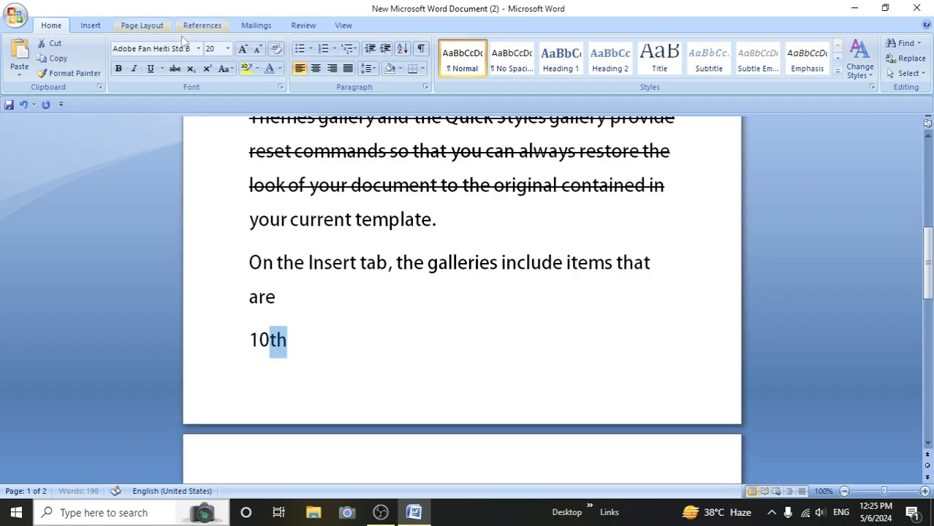
click(207, 68)
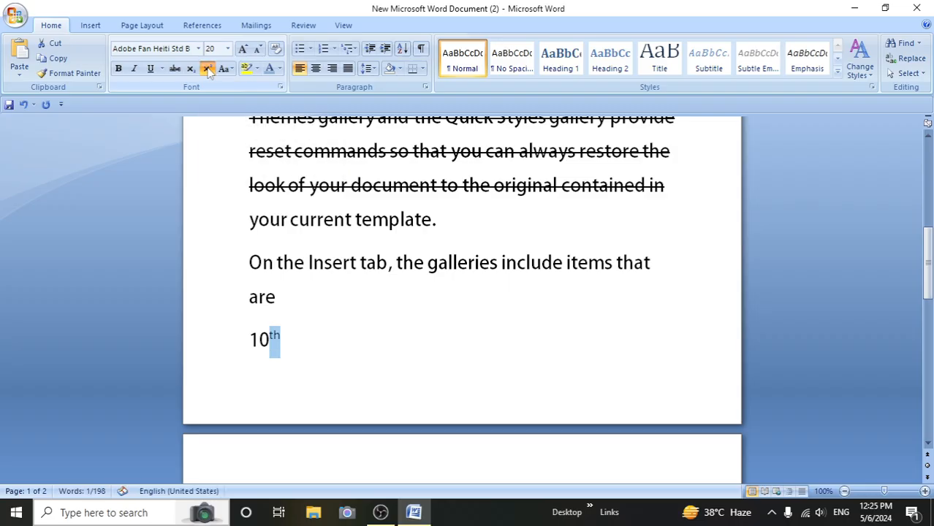
click(270, 338)
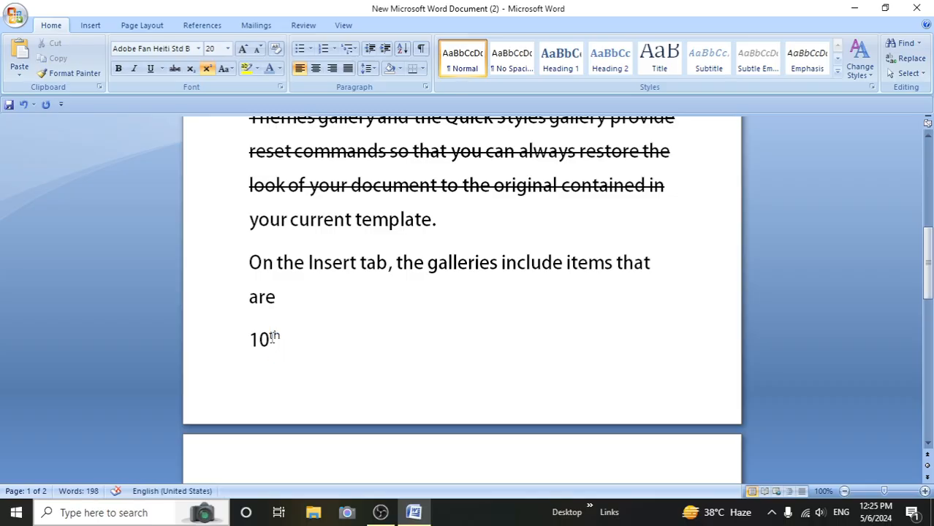
- Change the "th" in "10th" to subscript
double_click(270, 331)
click(297, 367)
drag(269, 334, 282, 337)
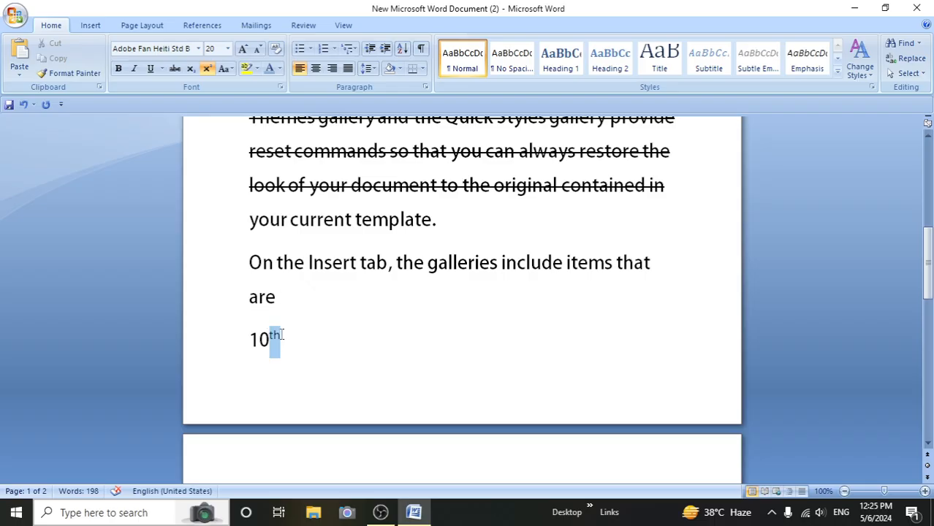
click(196, 73)
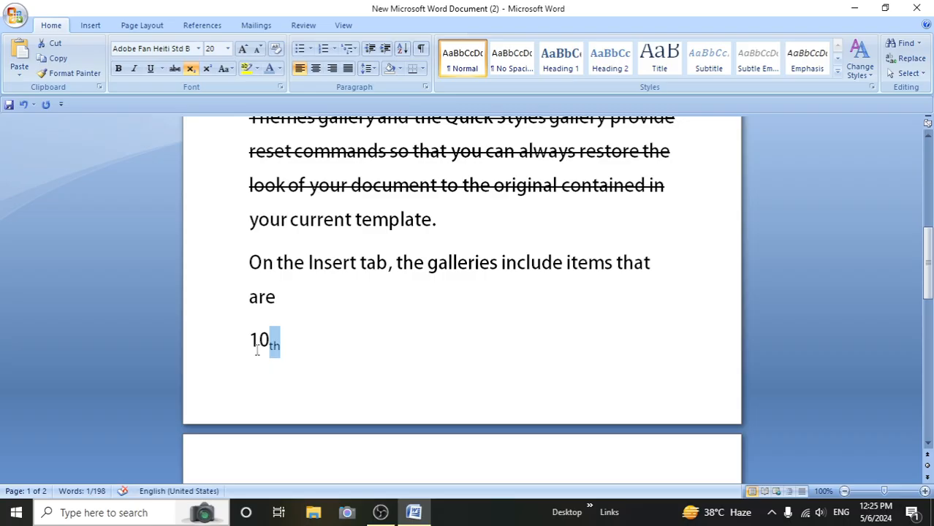
click(296, 341)
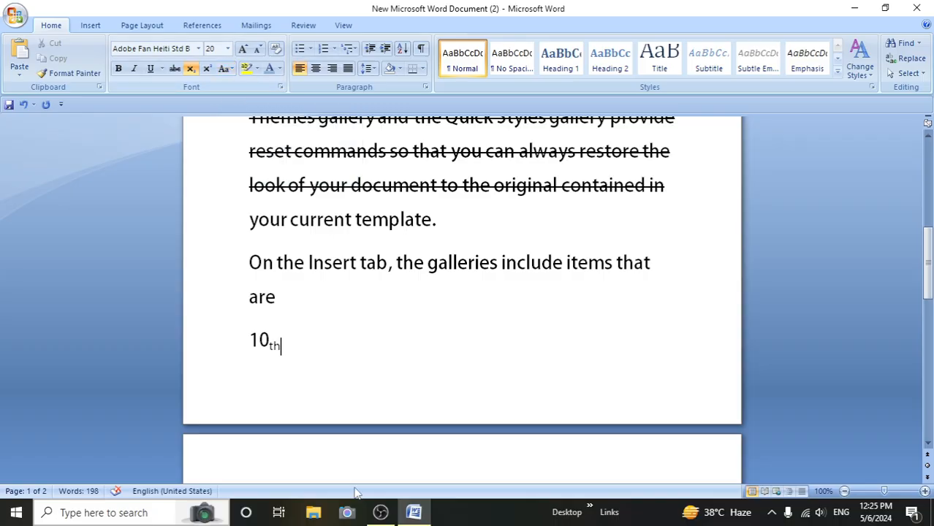
- Generate sample paragraphs with =rand() on a new line after "with your current document look" on the second page
scroll(455, 420, down, 5)
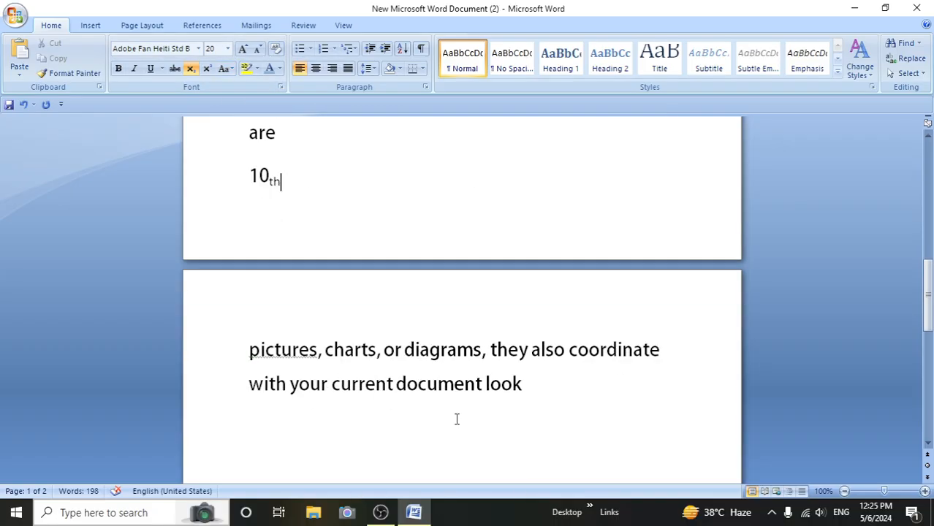
scroll(456, 419, down, 4)
click(533, 270)
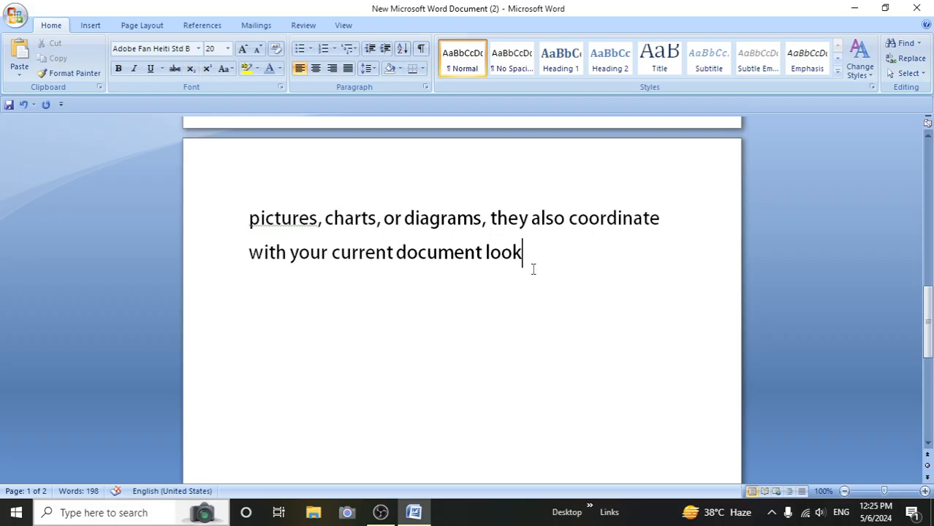
key(Return)
text(=rand)
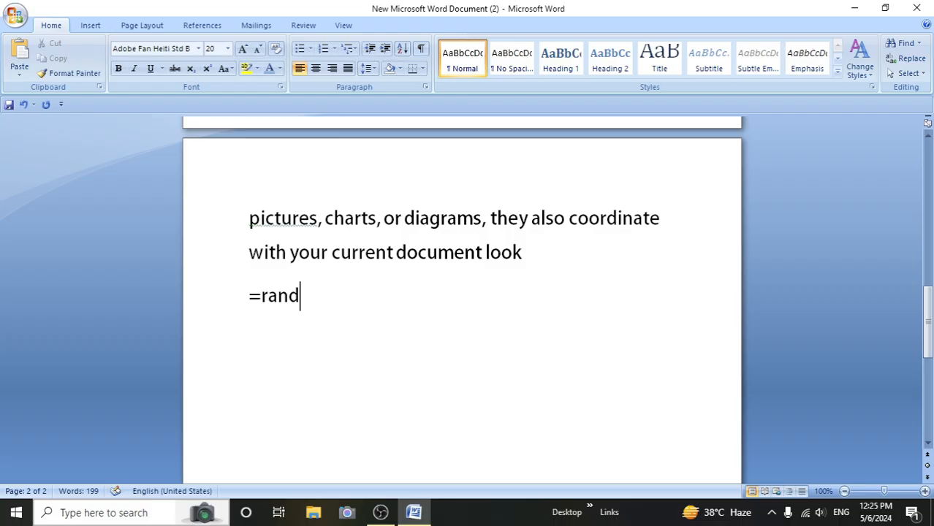
text(())
key(Return)
- Change the generated text on page two from "On the Insert tab" through "When you" to lowercase
scroll(532, 366, up, 3)
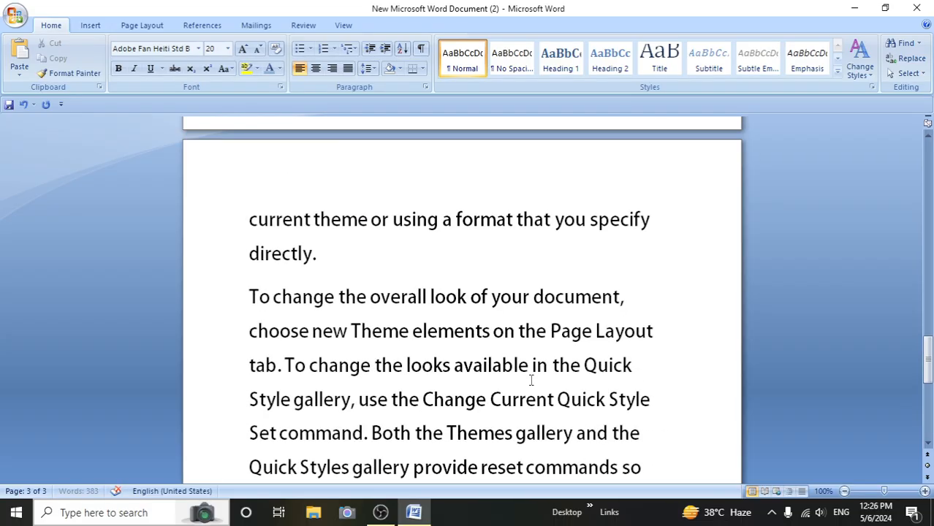
scroll(534, 392, up, 8)
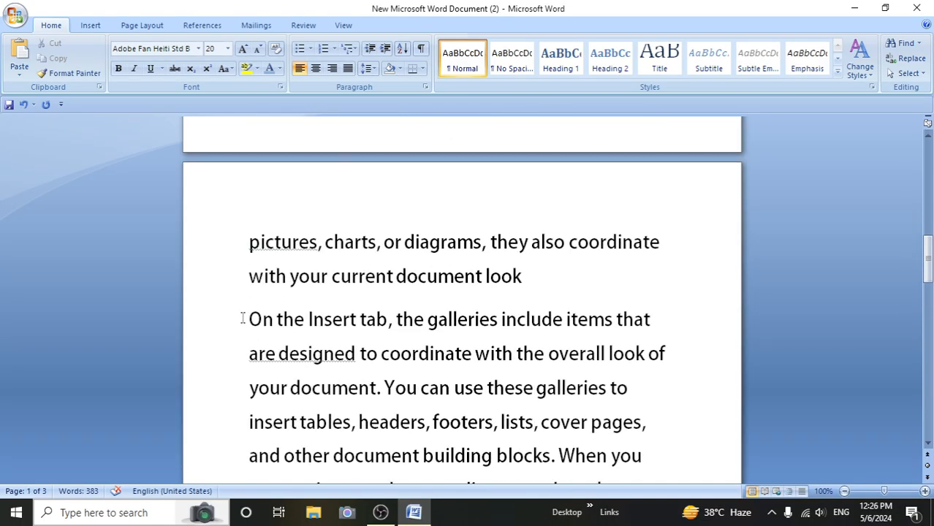
drag(244, 320, 645, 457)
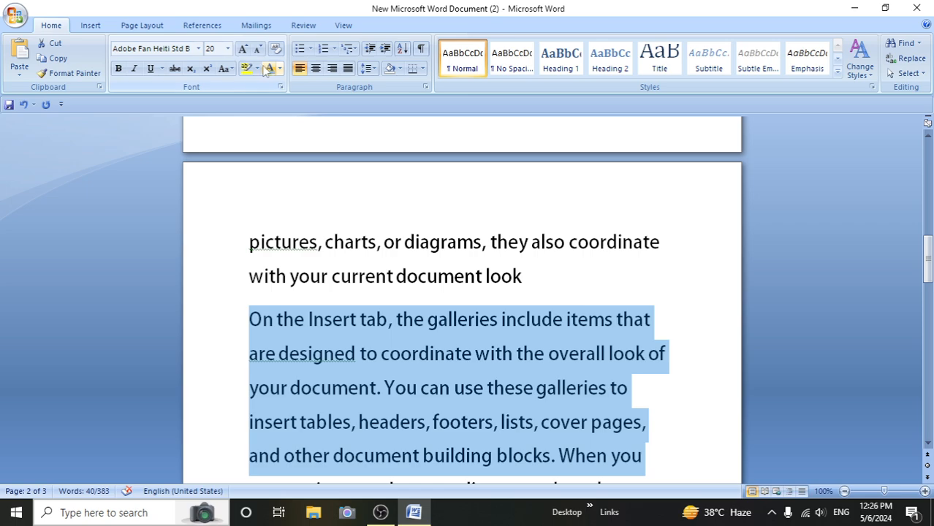
click(230, 70)
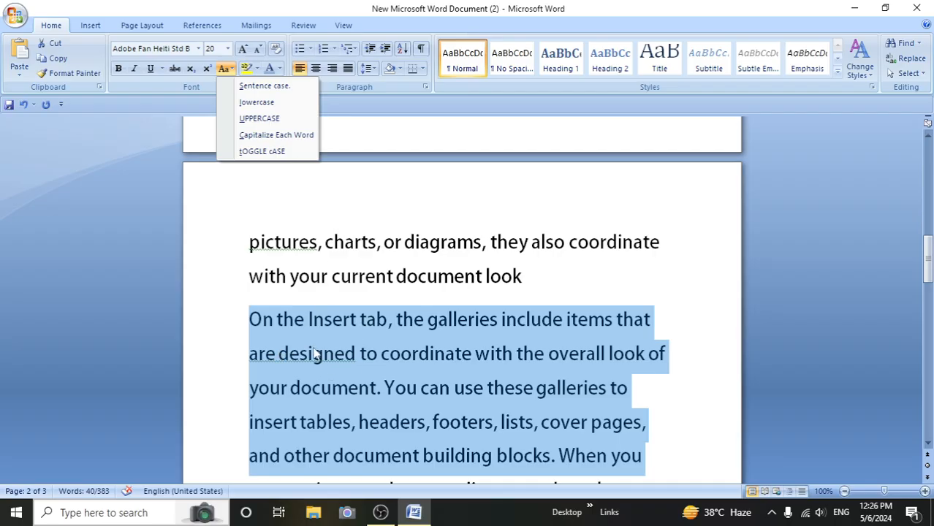
click(242, 105)
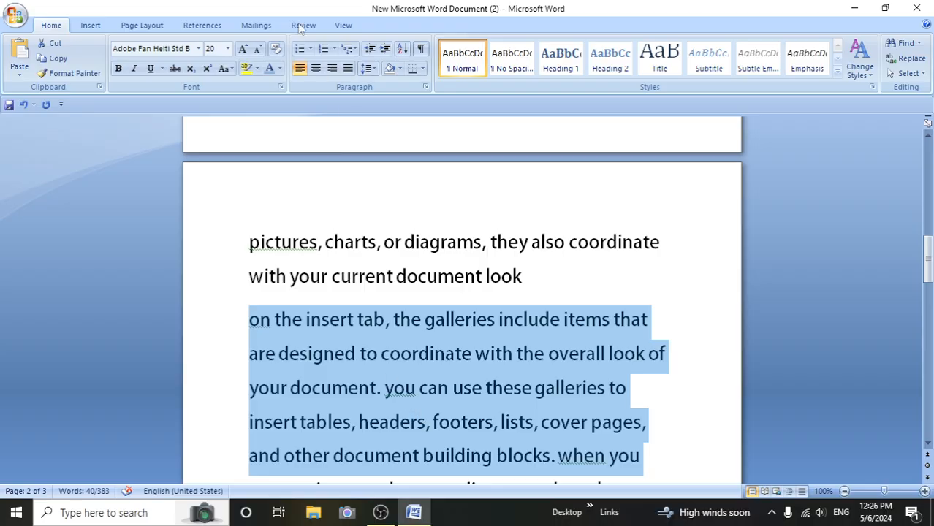
- Convert the selected paragraph text to UPPERCASE
click(226, 68)
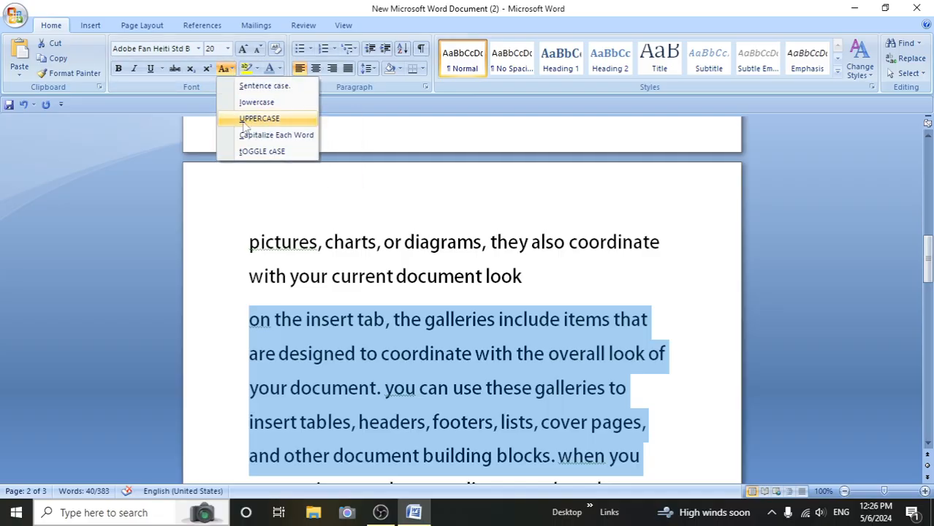
click(244, 126)
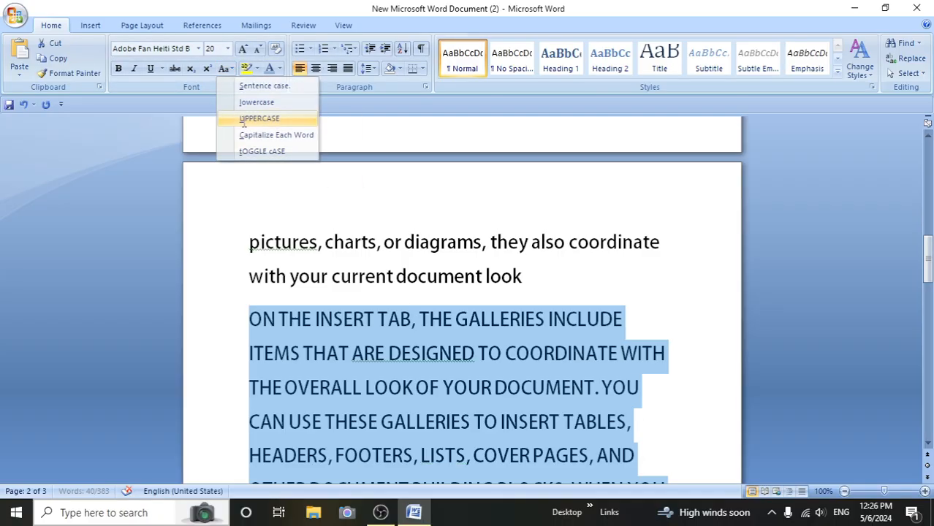
scroll(316, 314, down, 1)
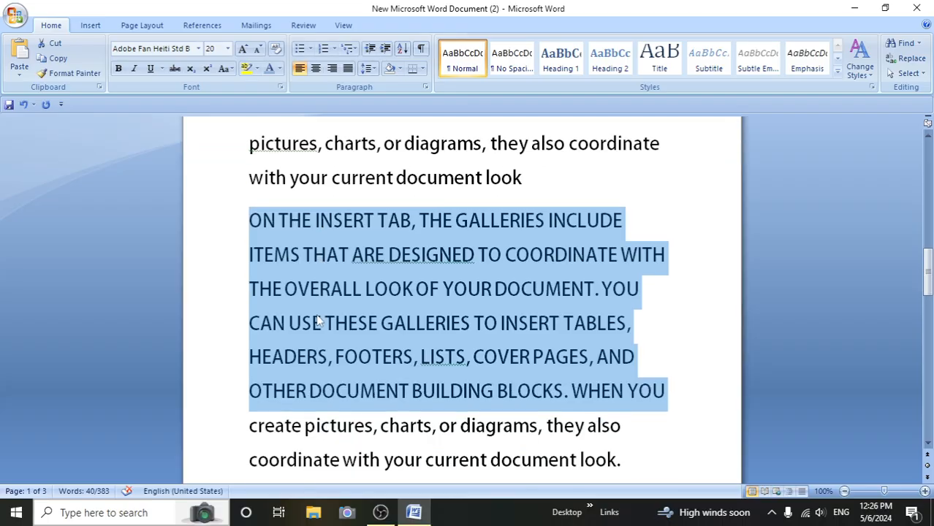
- Apply Capitalize Each Word to the selected paragraph text, followed by tOGGLE cASE
click(227, 69)
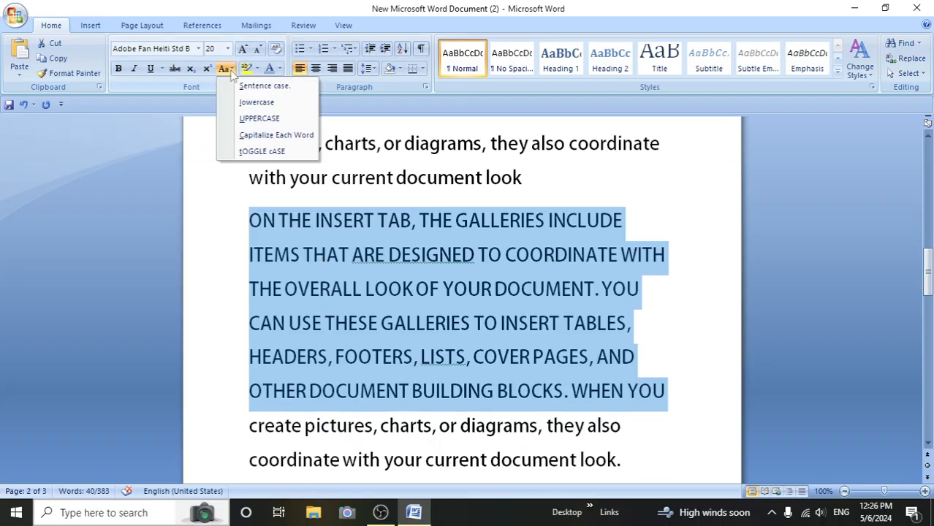
click(257, 137)
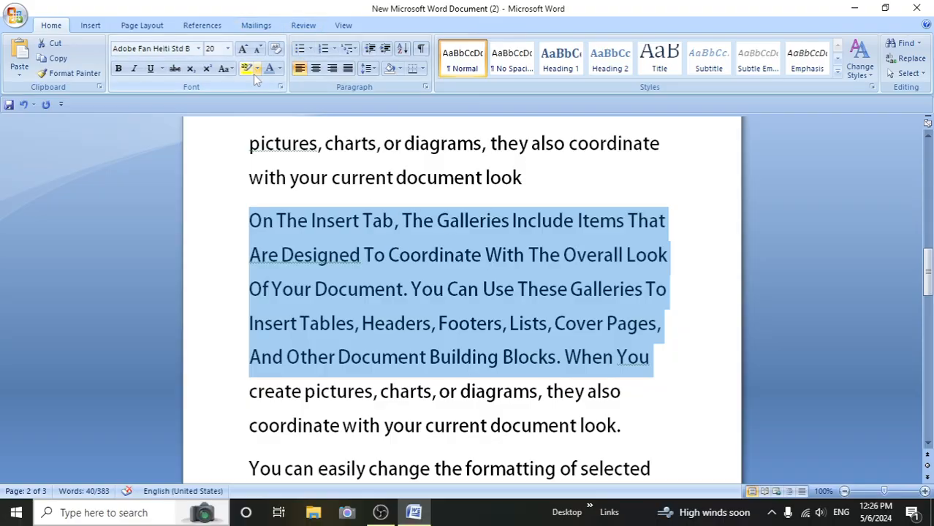
click(228, 72)
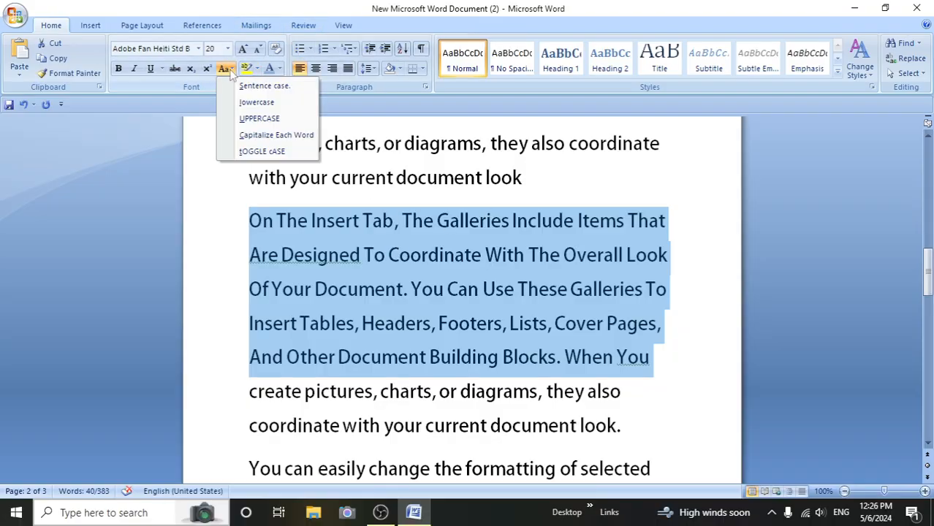
click(262, 151)
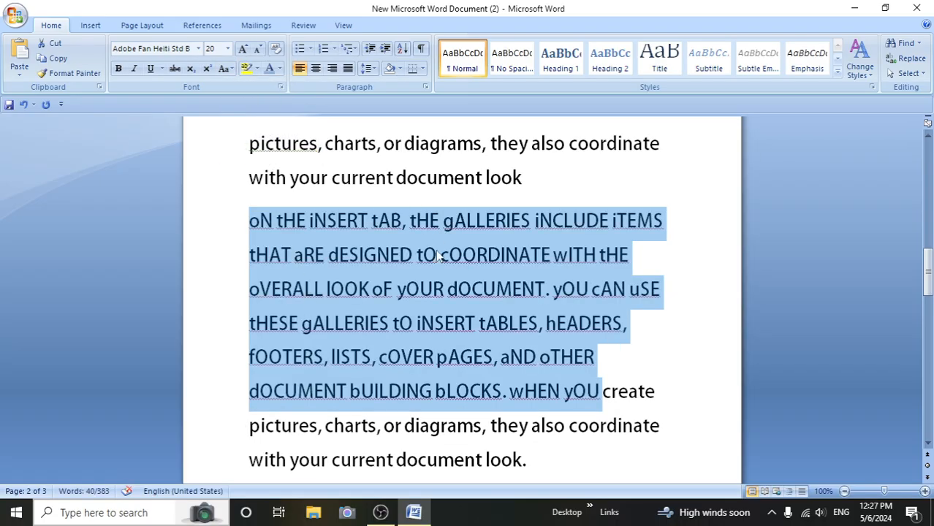
- Change the selected paragraph text to Sentence case and deselect it
click(231, 69)
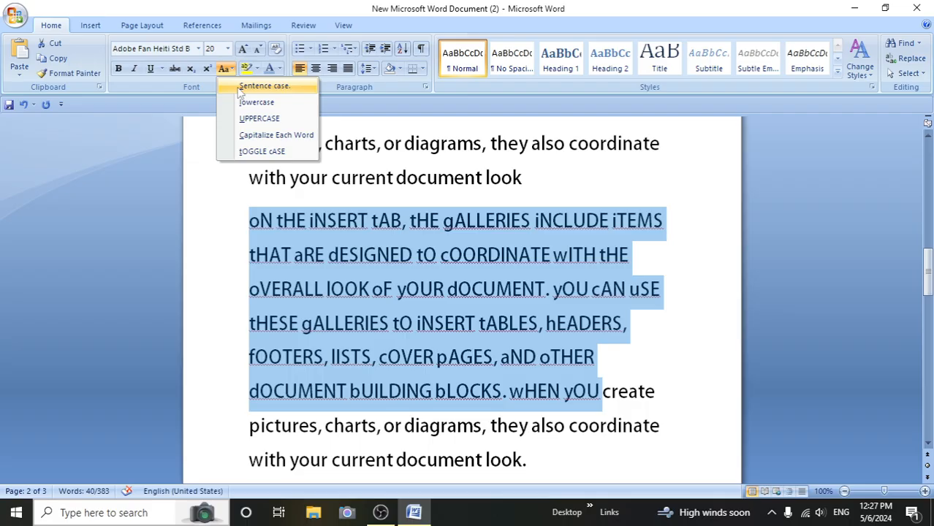
click(238, 87)
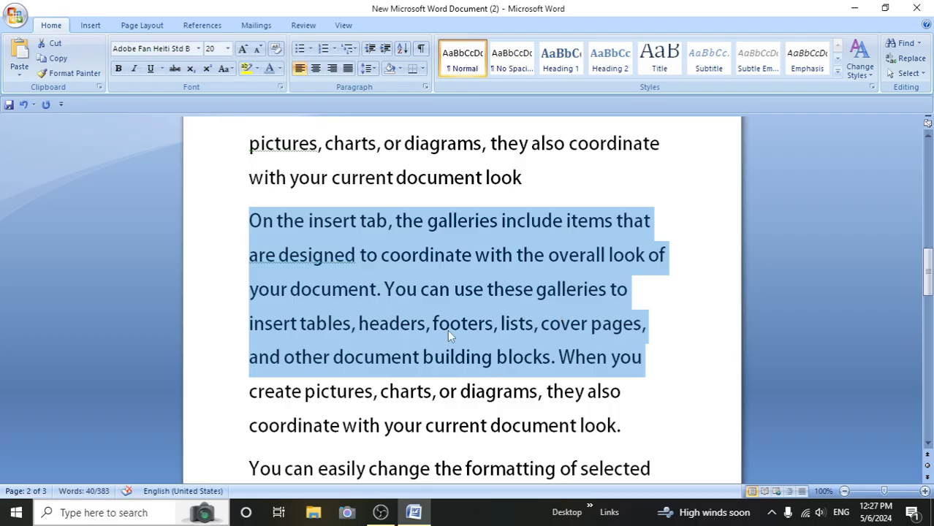
click(637, 379)
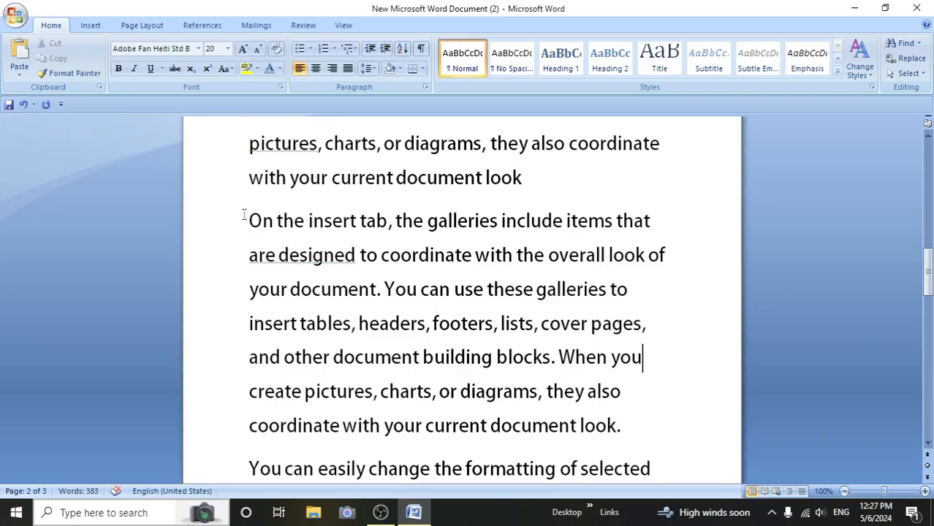
- Highlight the sentence from "On the insert tab" to "your document" in yellow and recolor the highlight bright green, including its period
drag(245, 223, 376, 289)
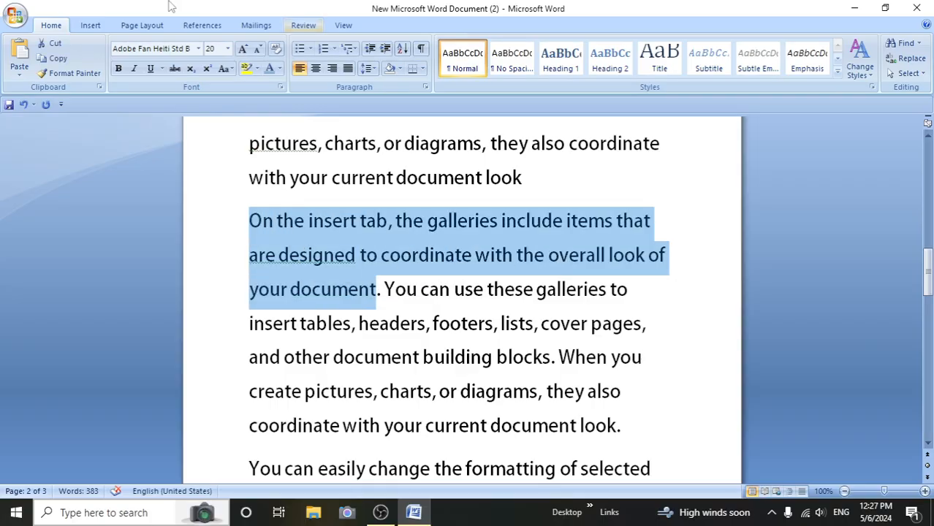
click(246, 68)
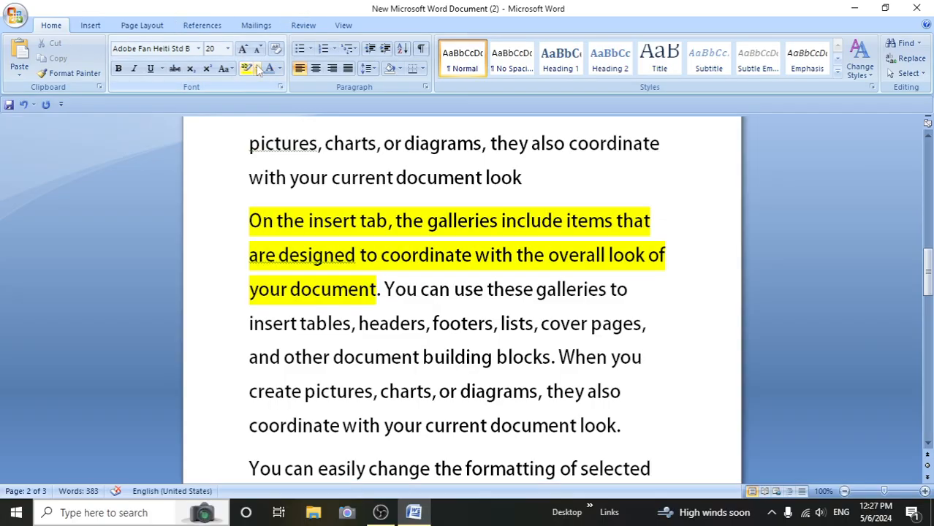
click(256, 69)
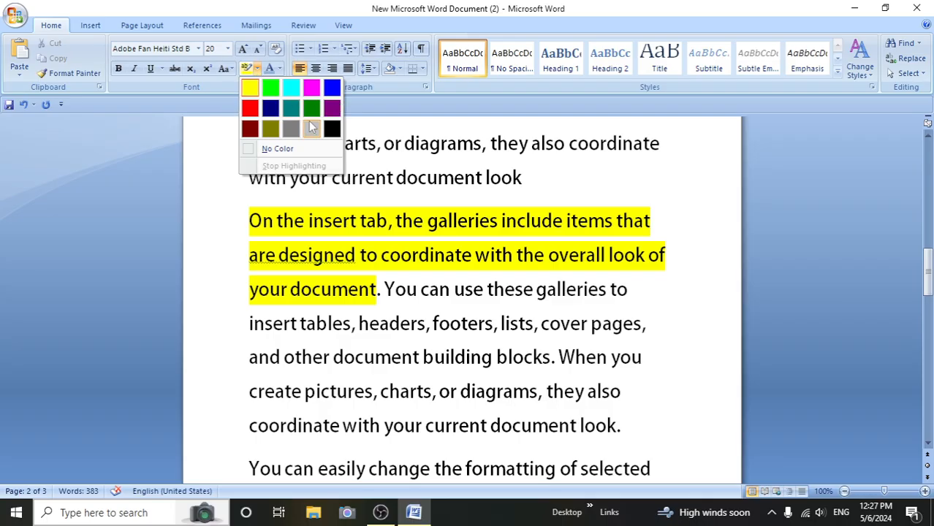
click(272, 96)
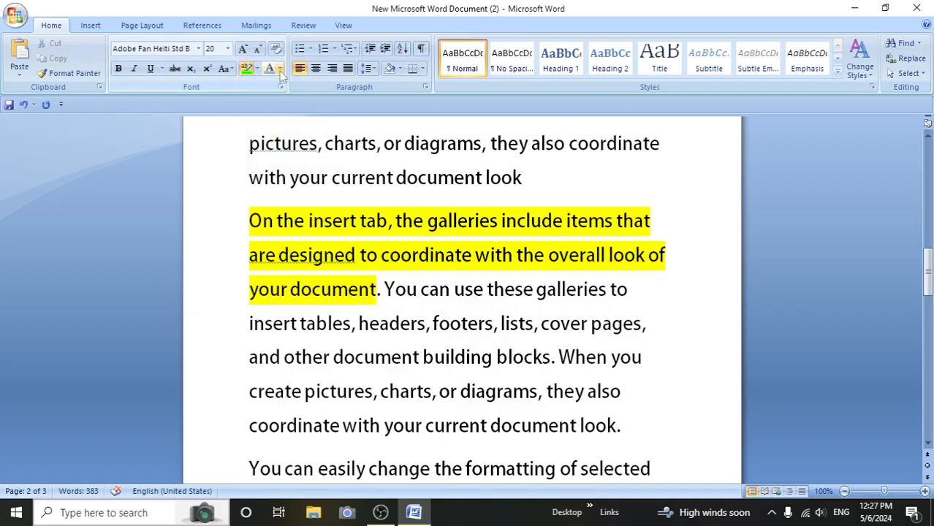
mouse_move(244, 220)
mouse_down()
mouse_move(376, 288)
mouse_move(417, 292)
mouse_move(381, 293)
mouse_up()
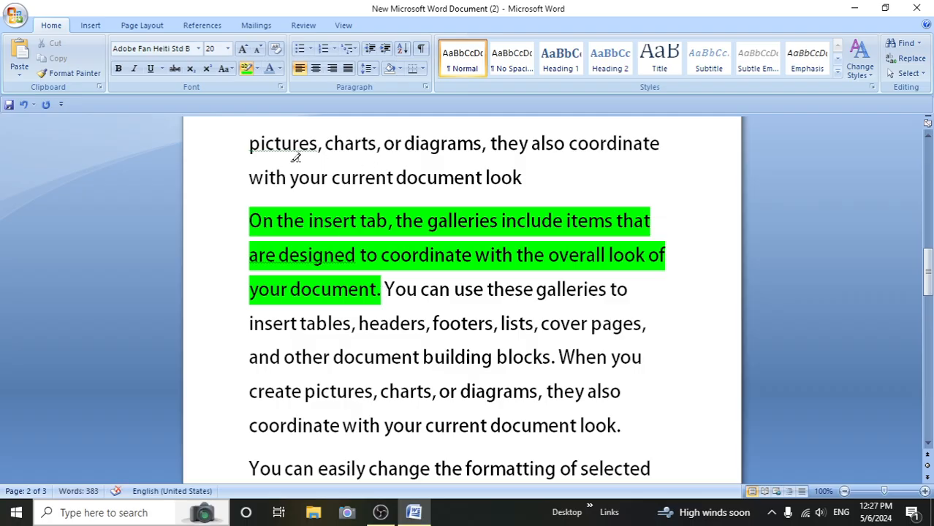
- Set the font color of the green-highlighted text from "On the insert tab" to "your document" to red
click(279, 68)
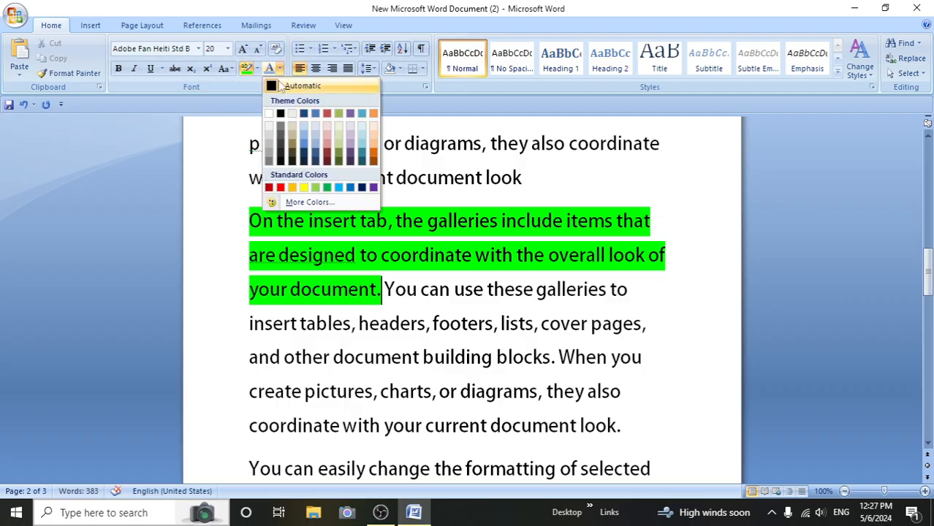
click(282, 88)
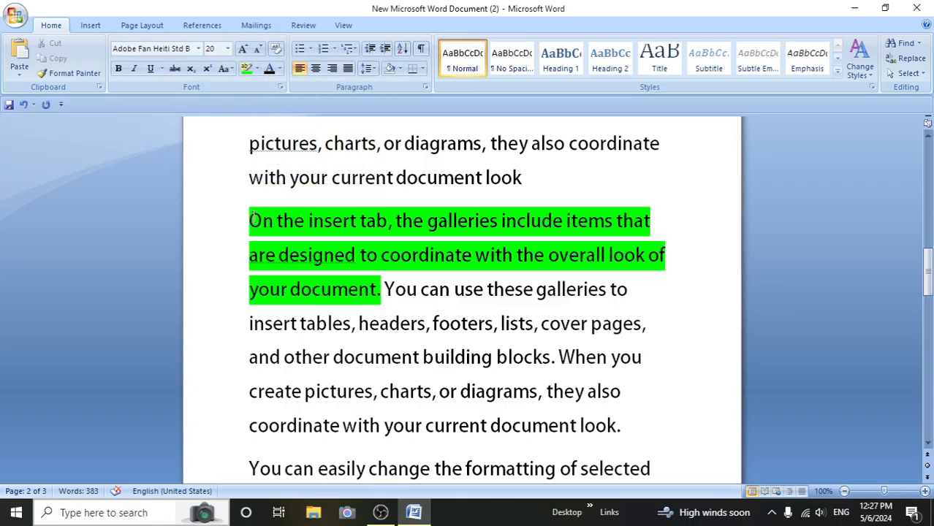
drag(248, 216, 358, 296)
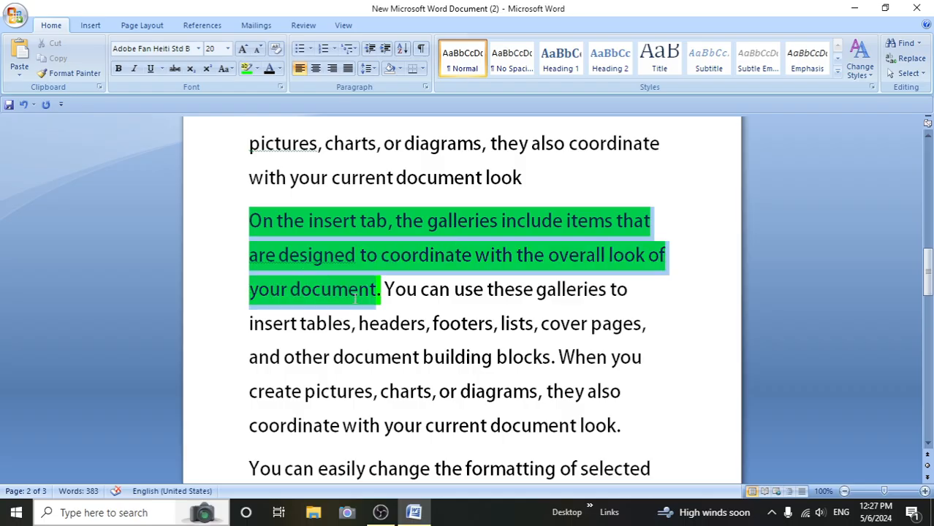
click(280, 70)
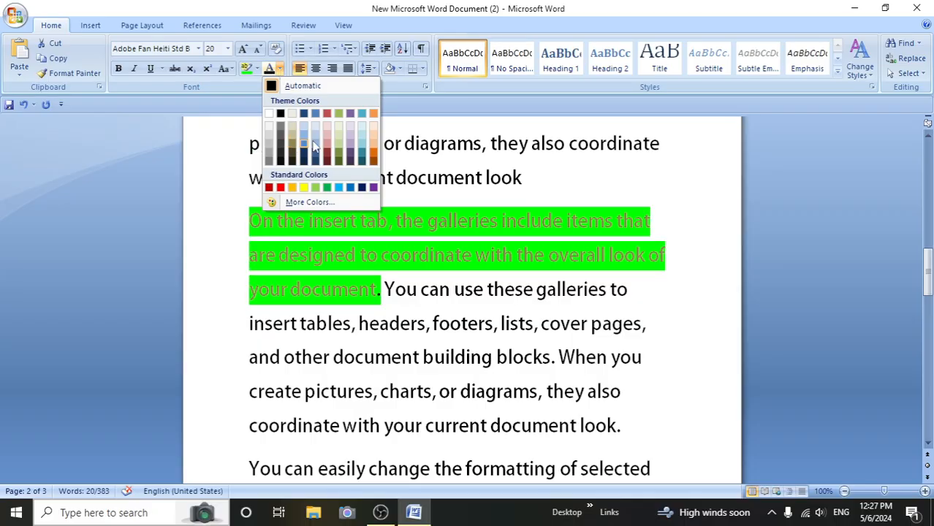
click(269, 188)
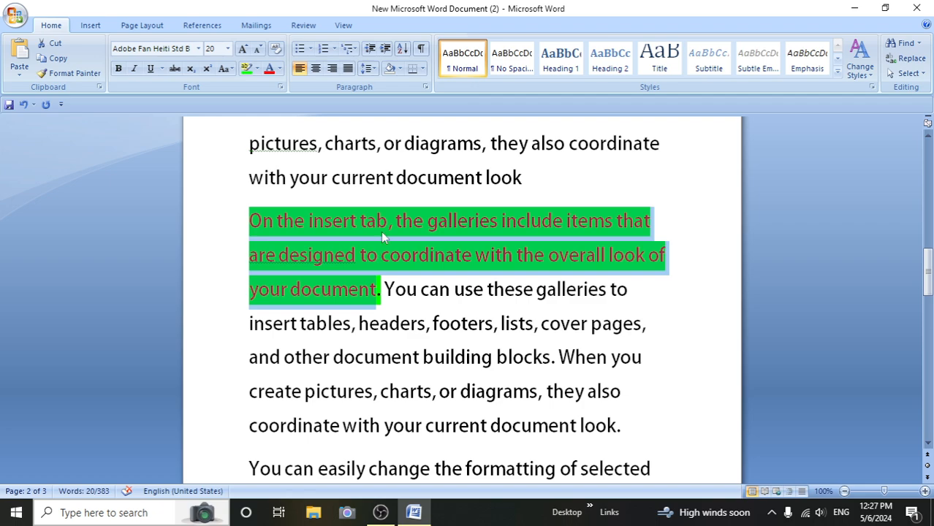
click(358, 256)
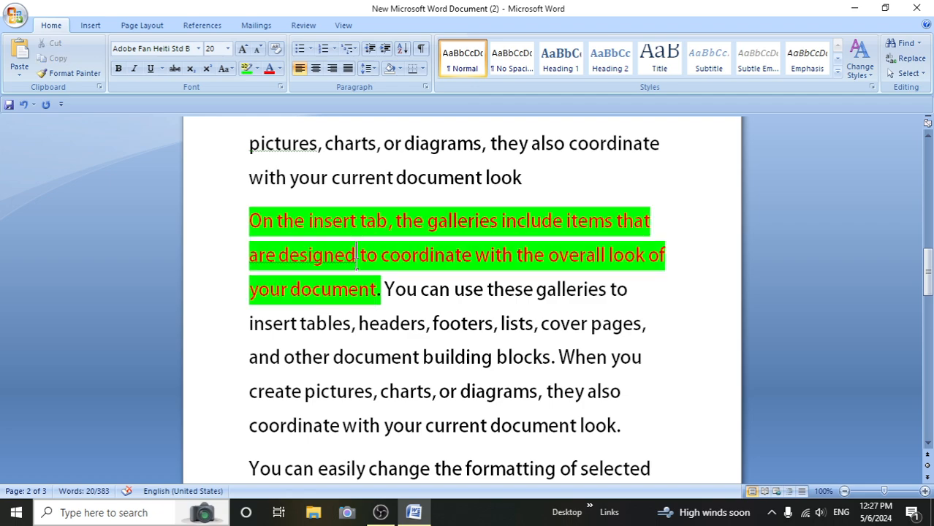
click(380, 291)
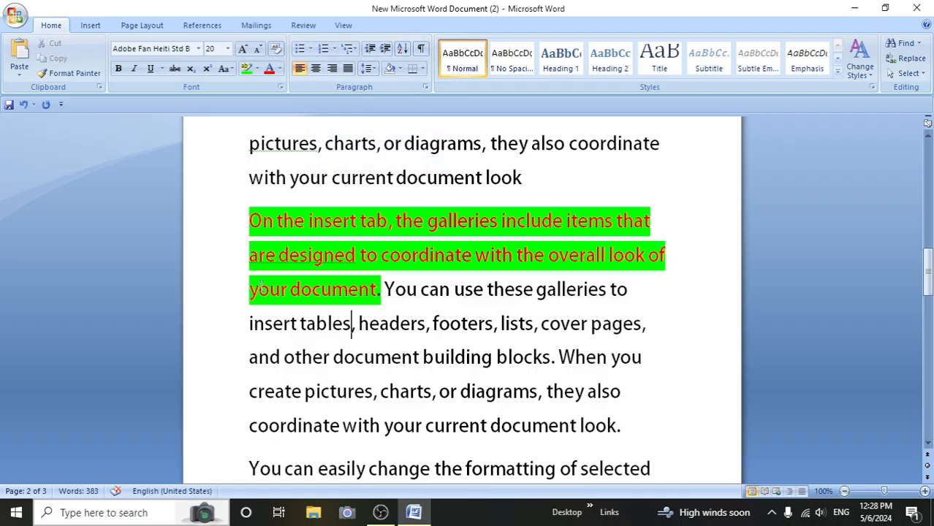
- Apply the arrowhead bullet style to the paragraph containing the highlighted sentence
drag(250, 326, 645, 324)
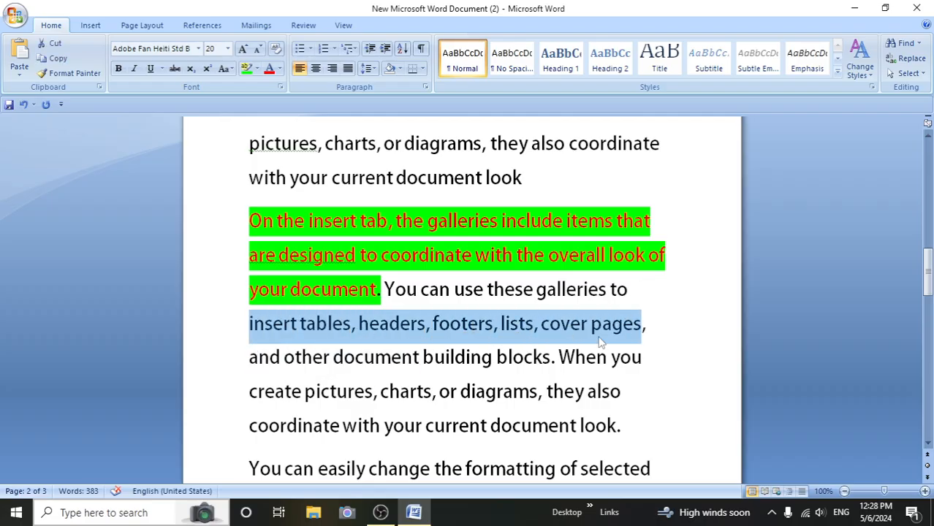
click(523, 357)
click(248, 324)
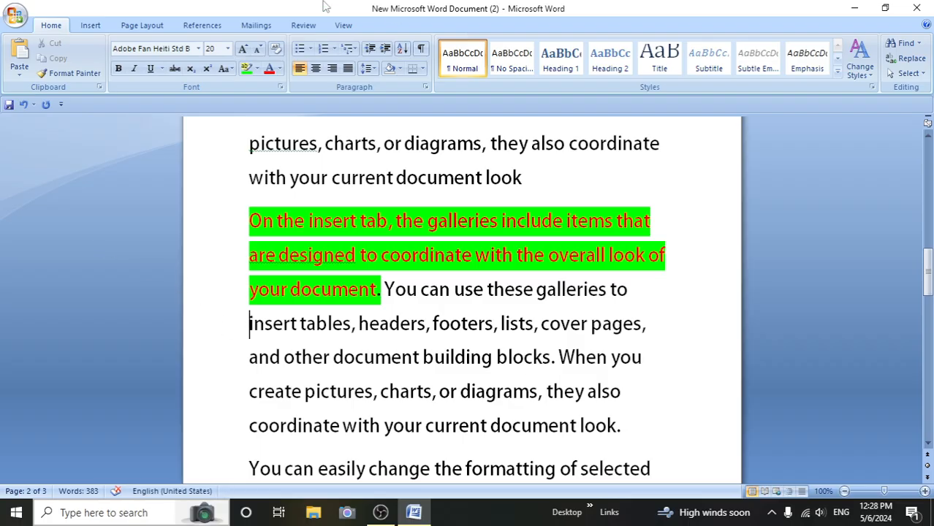
click(310, 50)
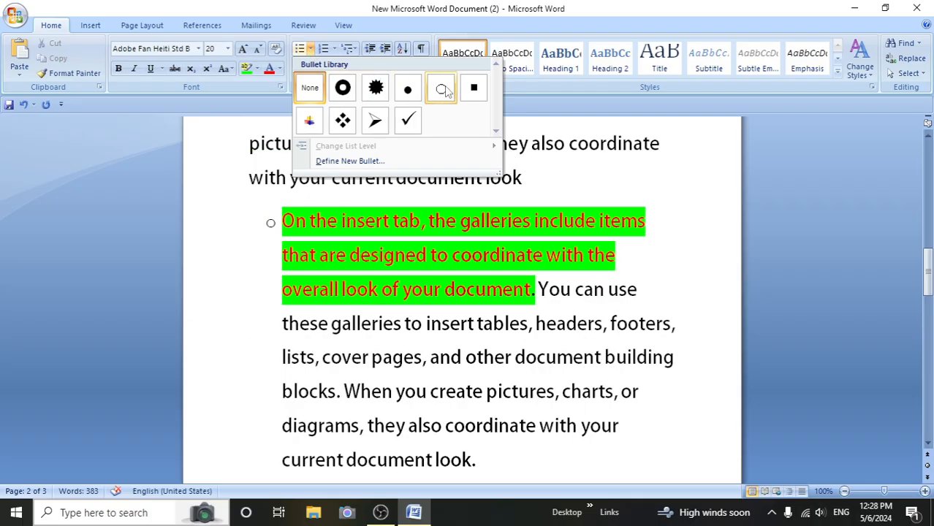
click(375, 121)
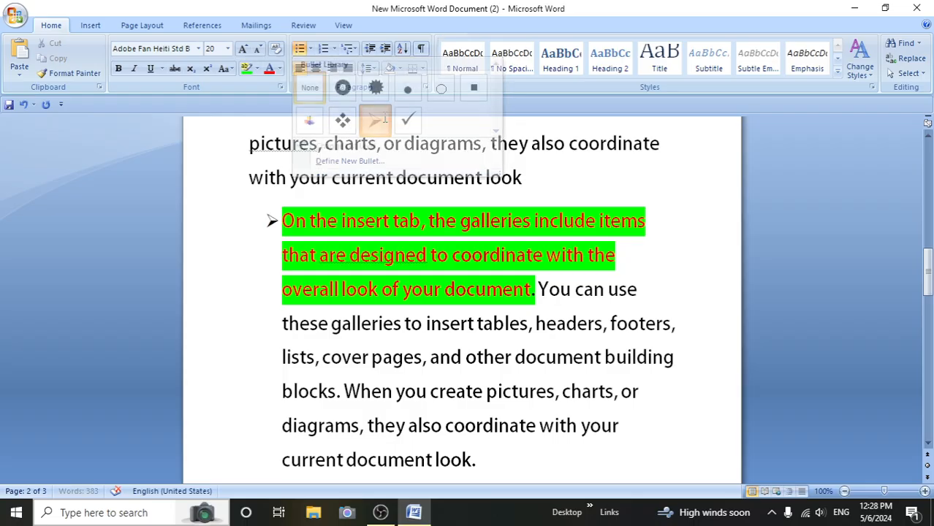
- Split the bulleted paragraph after "include items" and add two empty bullets between the two parts
click(648, 217)
key(Return)
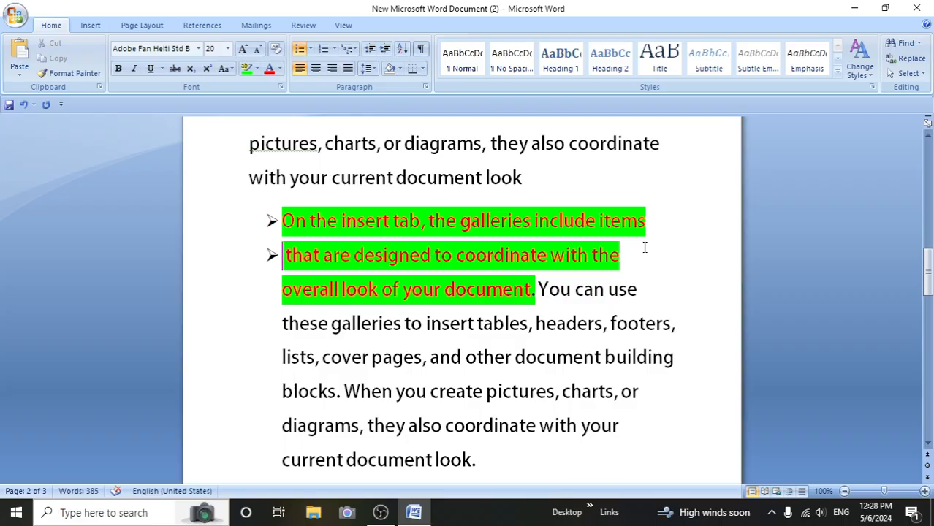
key(Return)
key(Return)
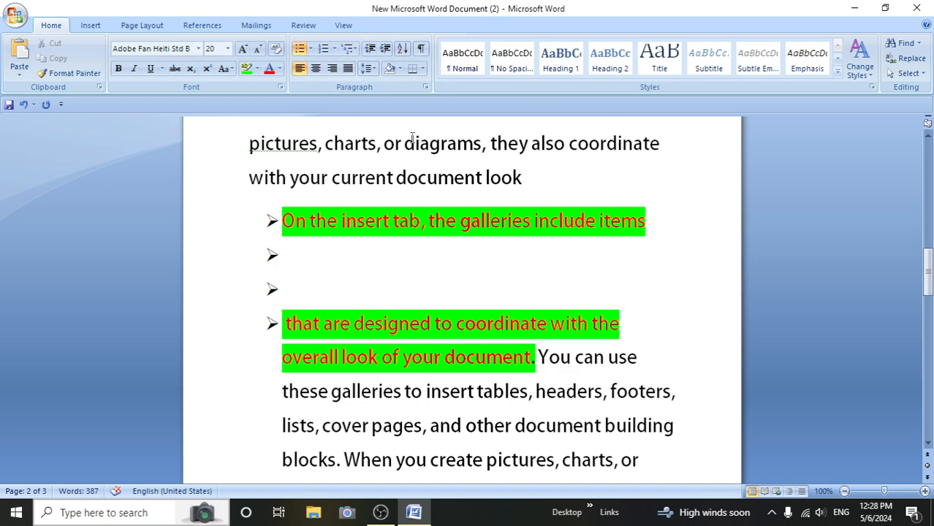
- Change the list level of the bulleted paragraph starting "that are designed" to Level 3
click(311, 49)
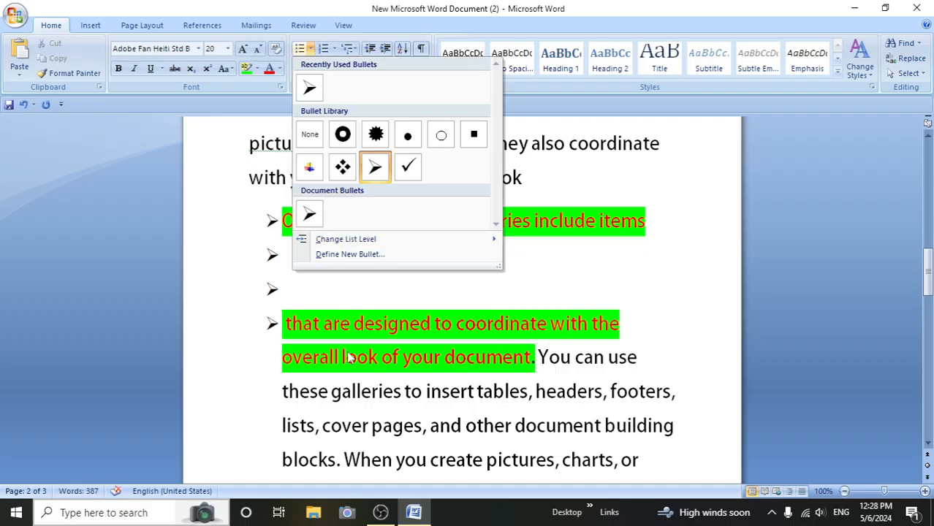
scroll(482, 358, down, 1)
scroll(482, 358, down, 2)
click(641, 259)
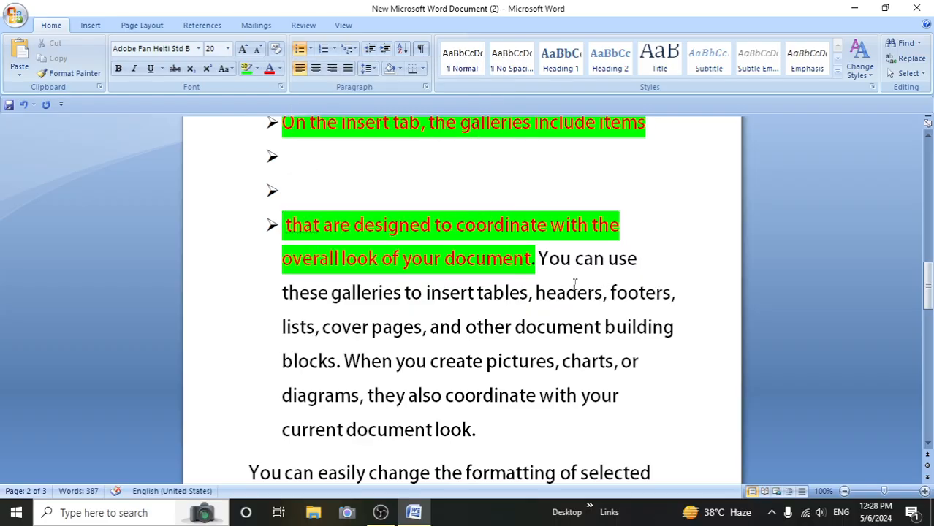
click(280, 292)
click(310, 49)
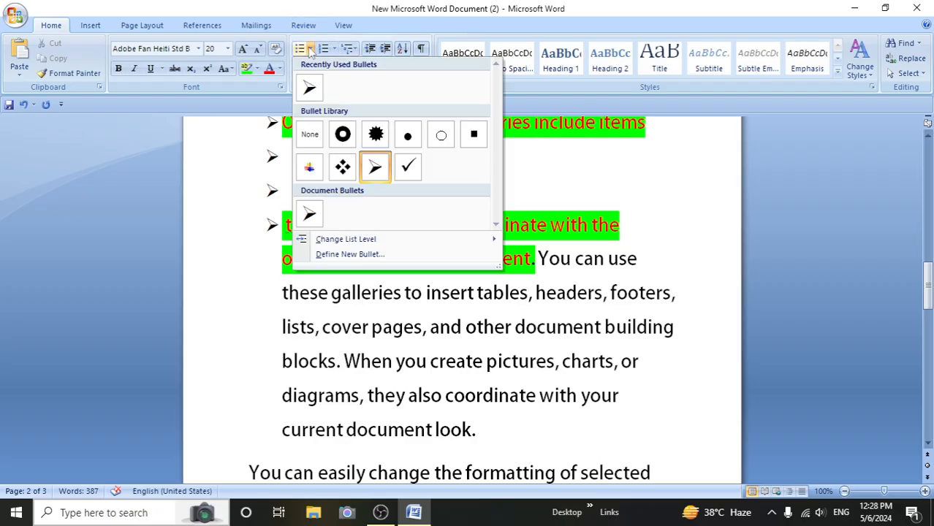
mouse_move(358, 245)
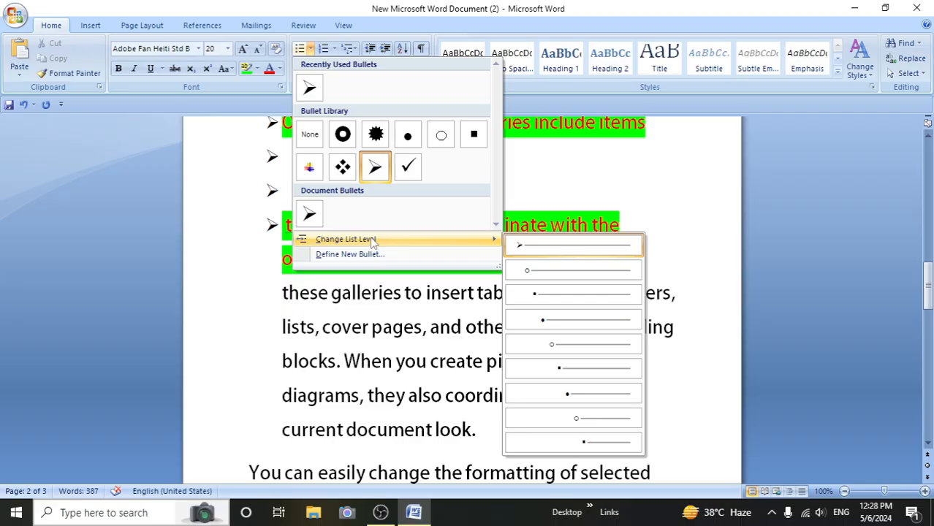
click(543, 296)
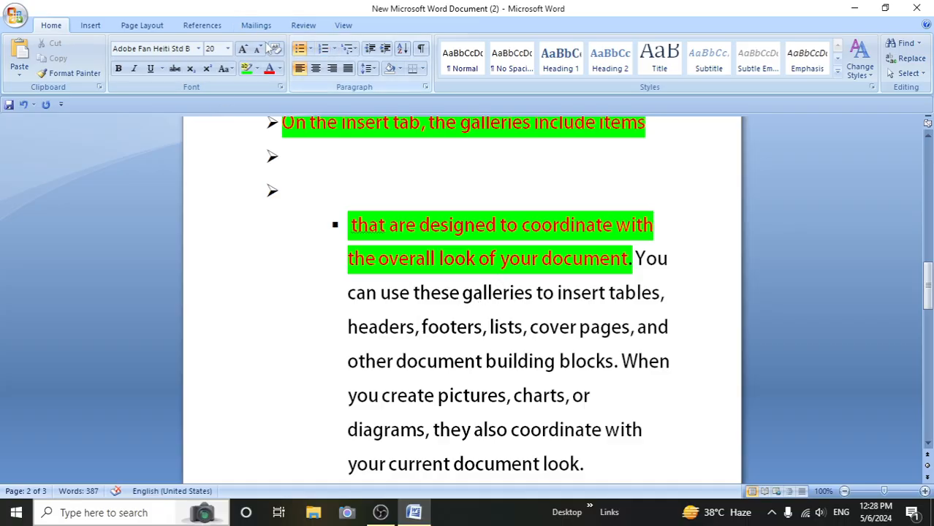
click(311, 49)
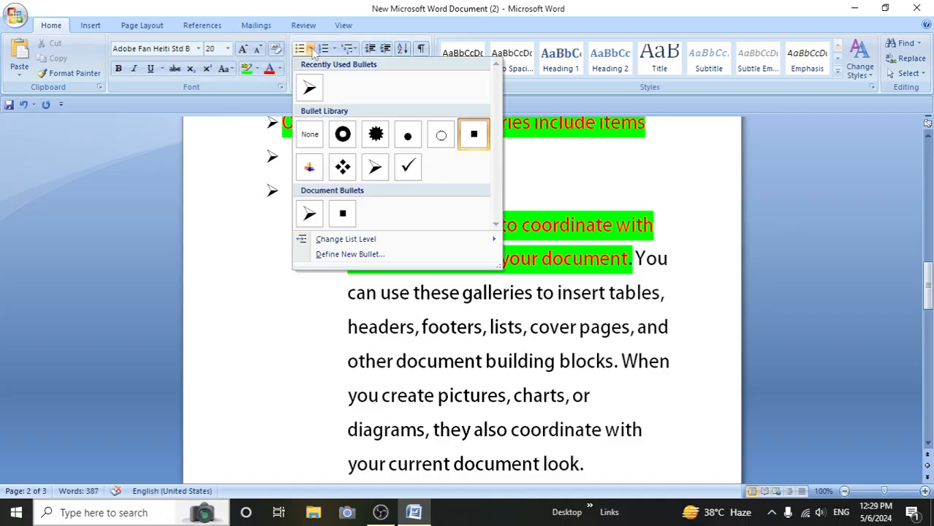
click(329, 255)
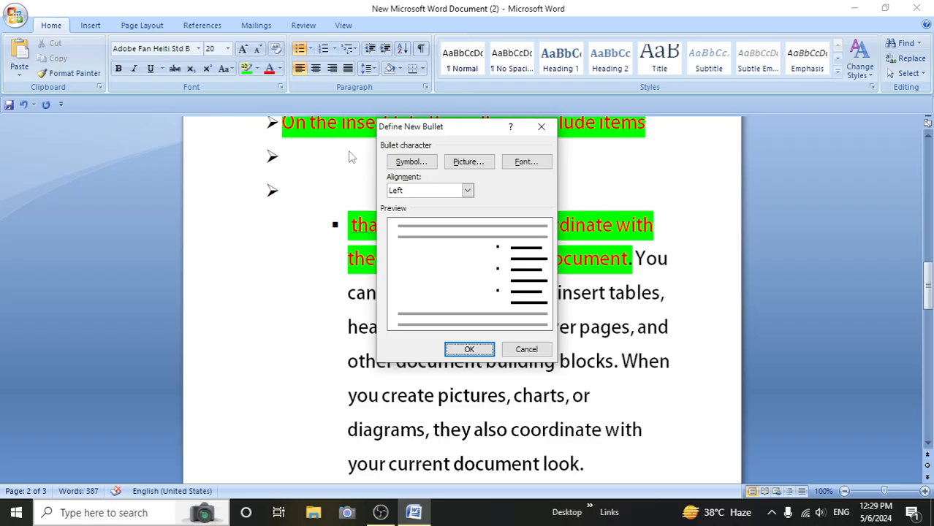
click(539, 130)
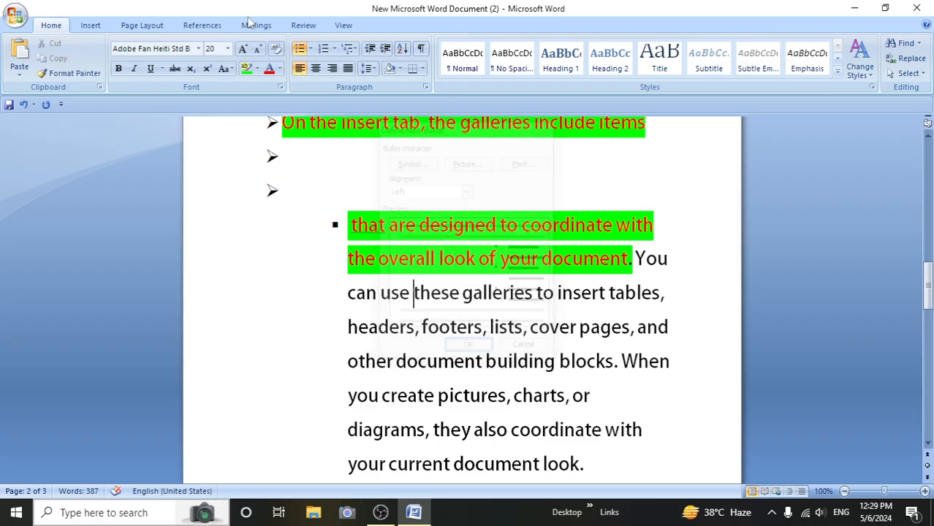
- Define a new bullet from the Wingdings bold right arrow symbol, character code 232, for the "that are designed" paragraph
click(311, 49)
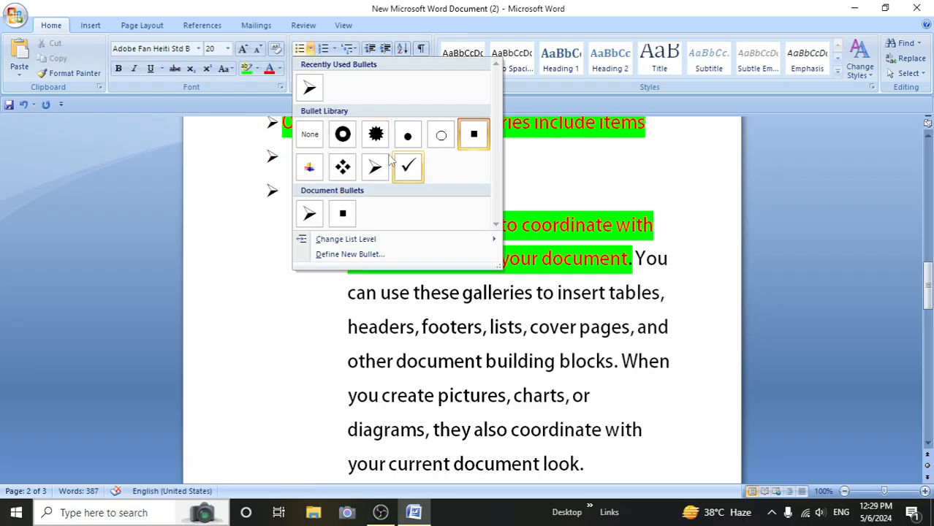
click(349, 255)
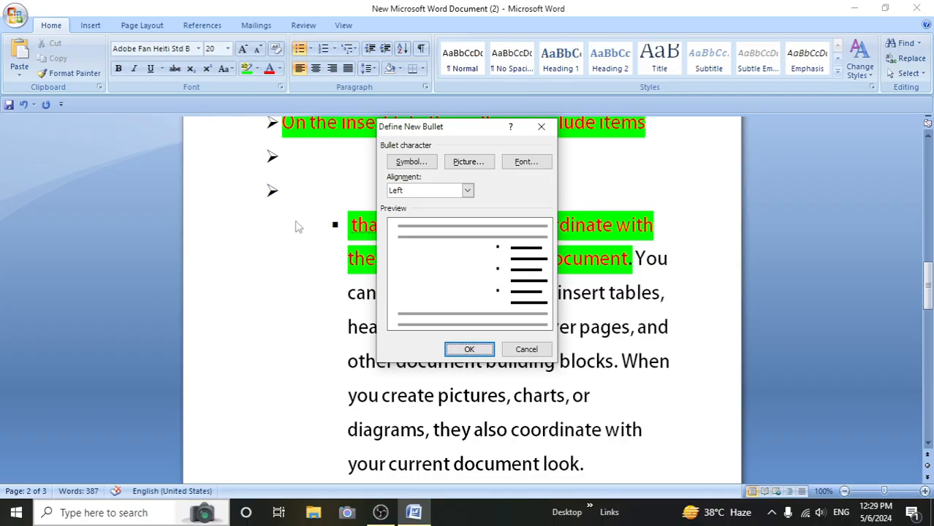
click(403, 164)
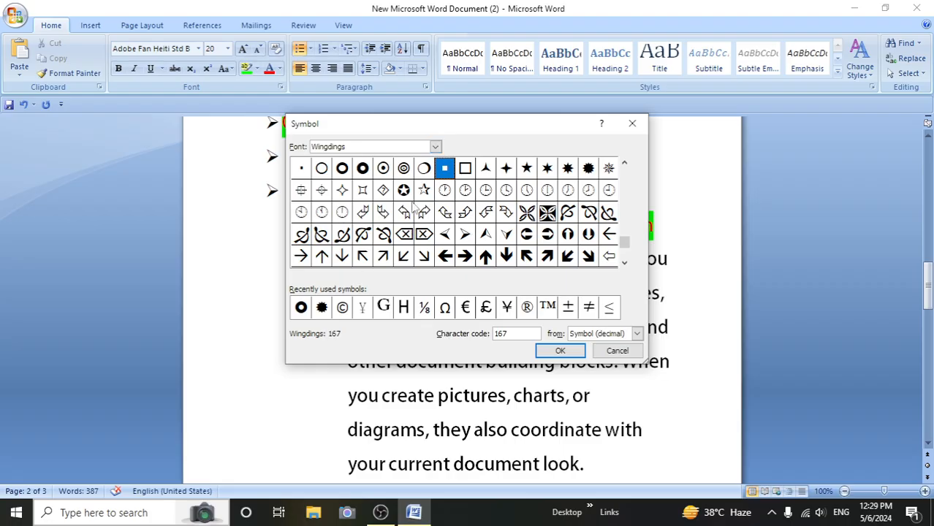
click(465, 235)
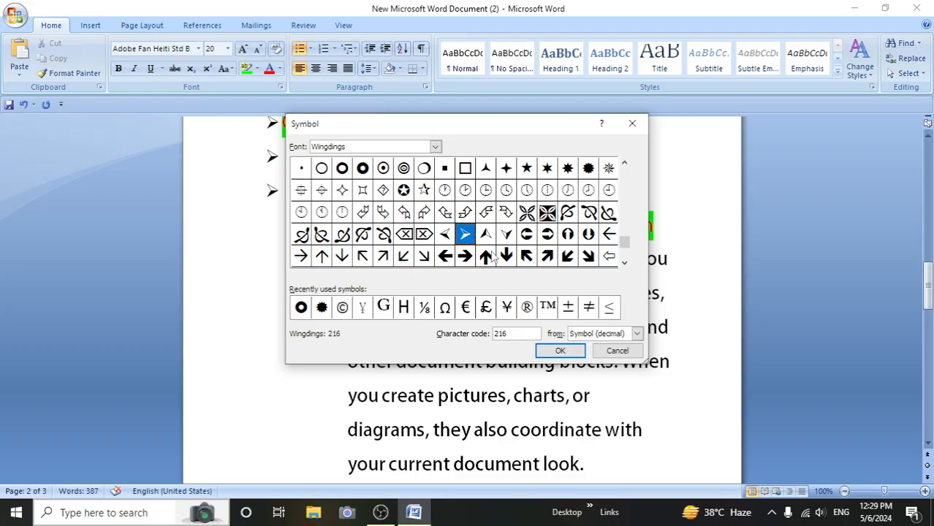
click(465, 257)
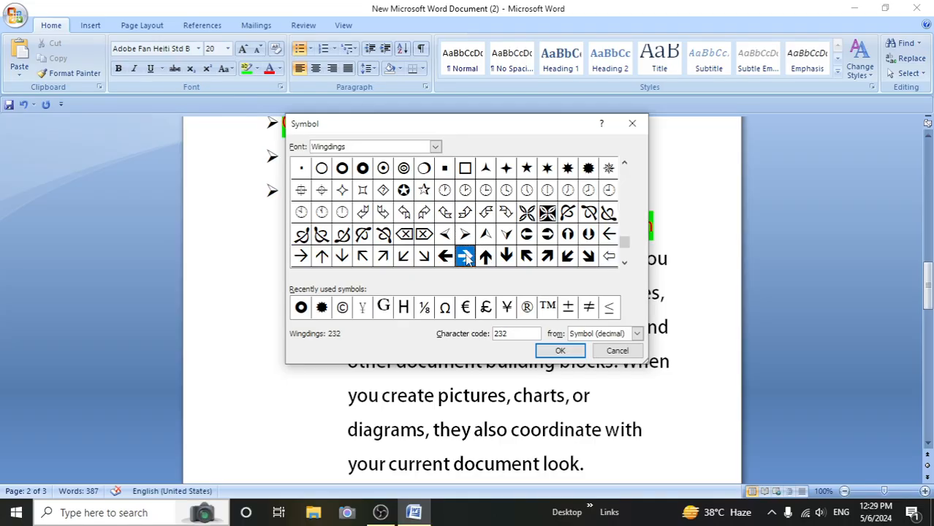
click(561, 351)
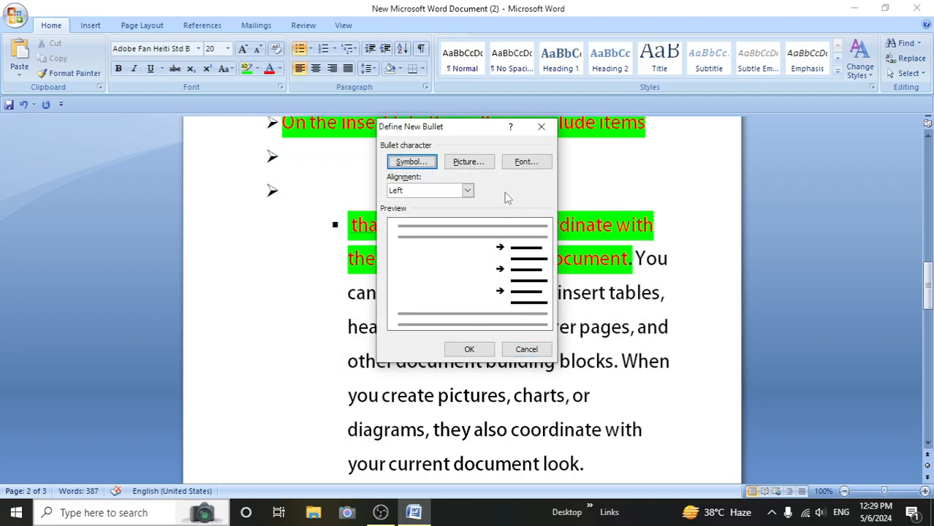
click(474, 349)
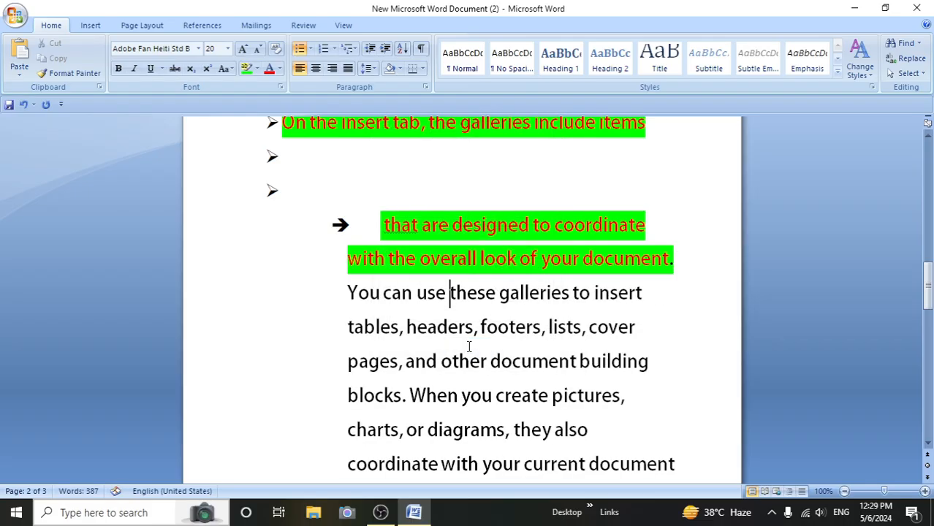
- Define a picture bullet for the "that are designed" paragraph using the multicolored 15 x 15 pixel blends web bullet image
click(311, 48)
click(336, 255)
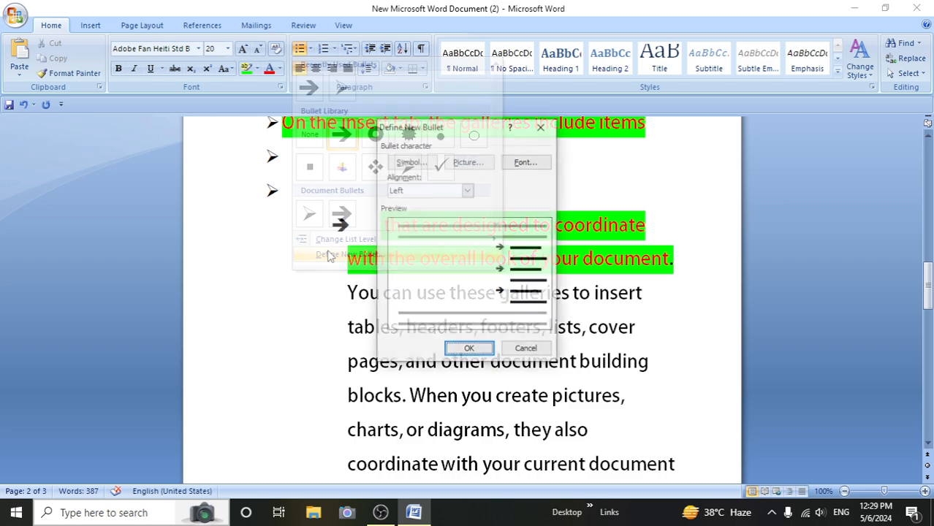
click(479, 165)
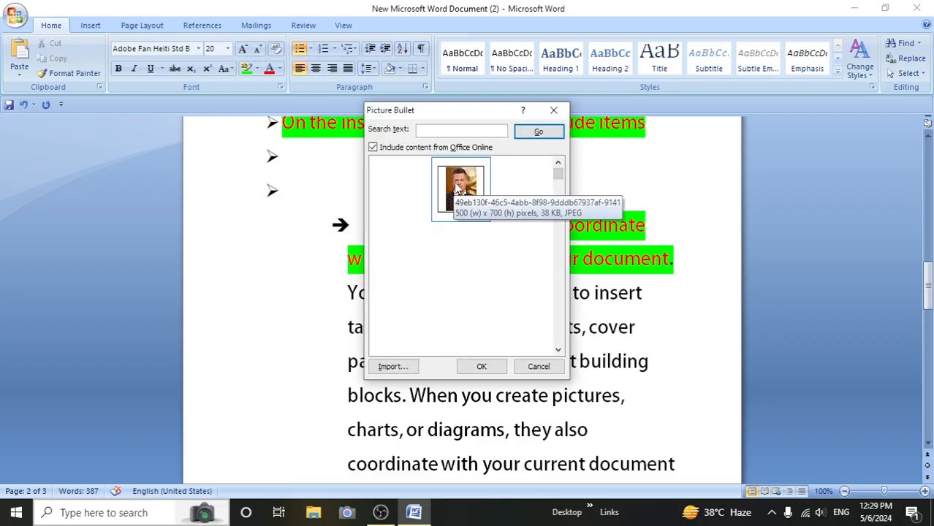
click(515, 192)
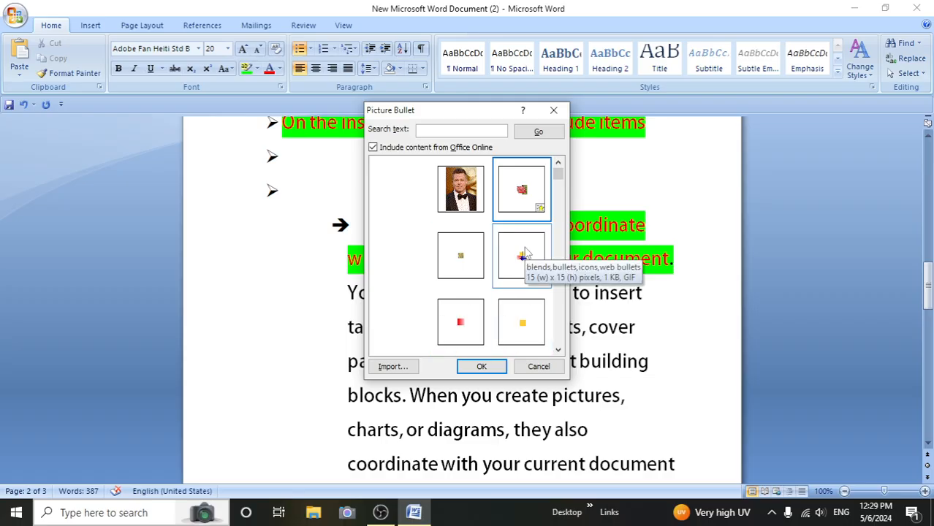
click(523, 259)
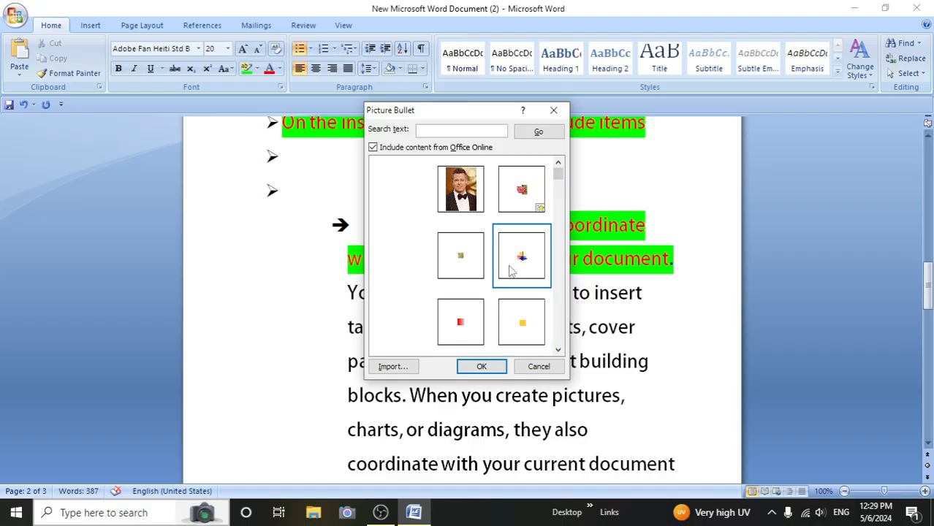
click(481, 367)
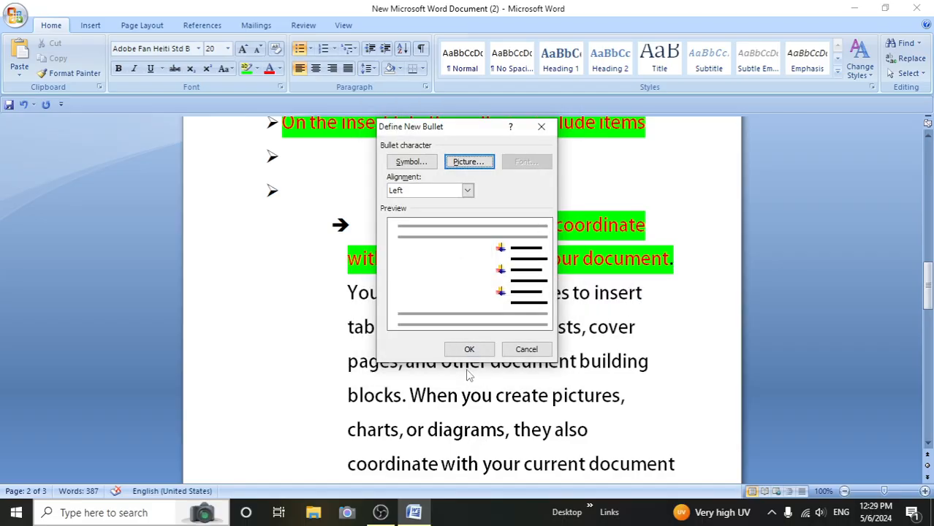
click(468, 349)
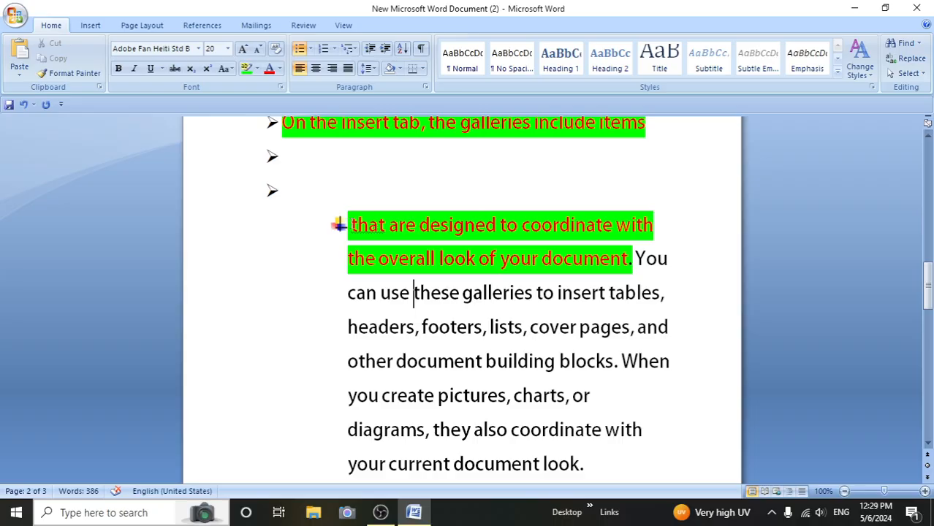
click(310, 49)
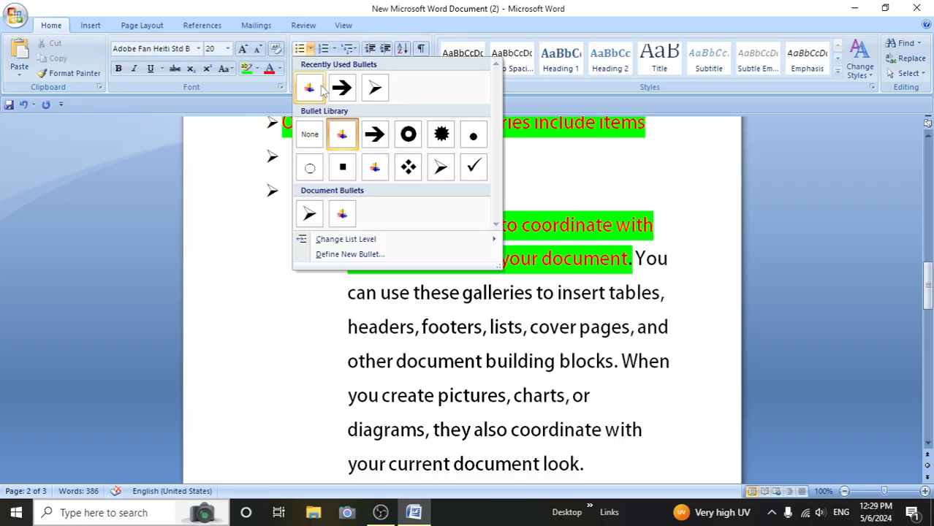
click(348, 253)
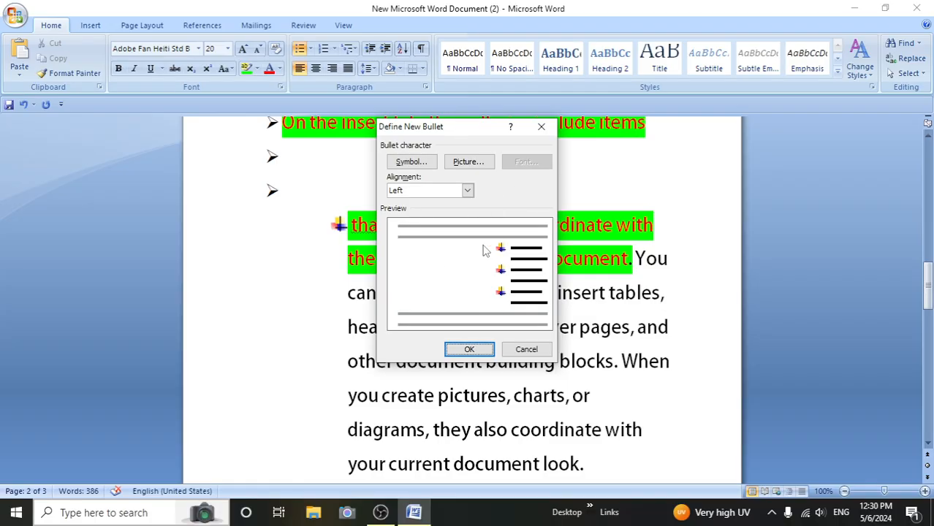
click(541, 128)
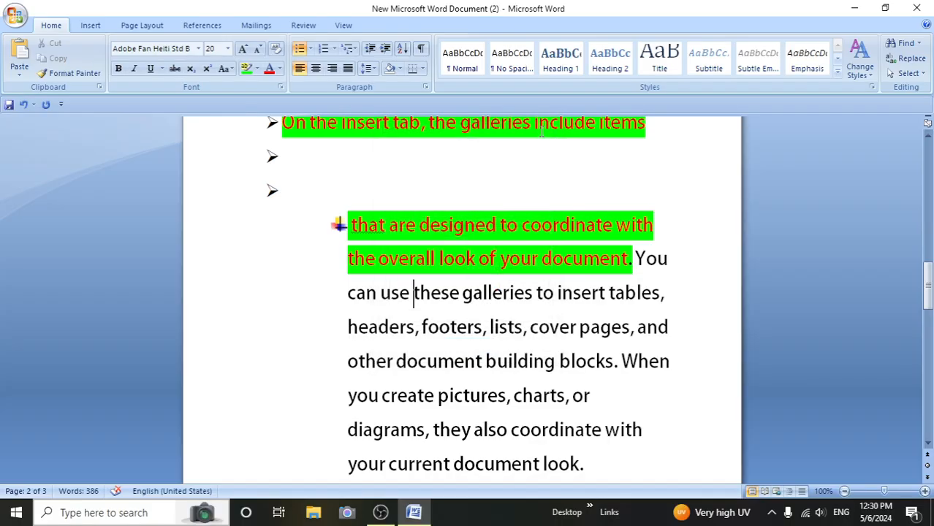
scroll(390, 172, down, 5)
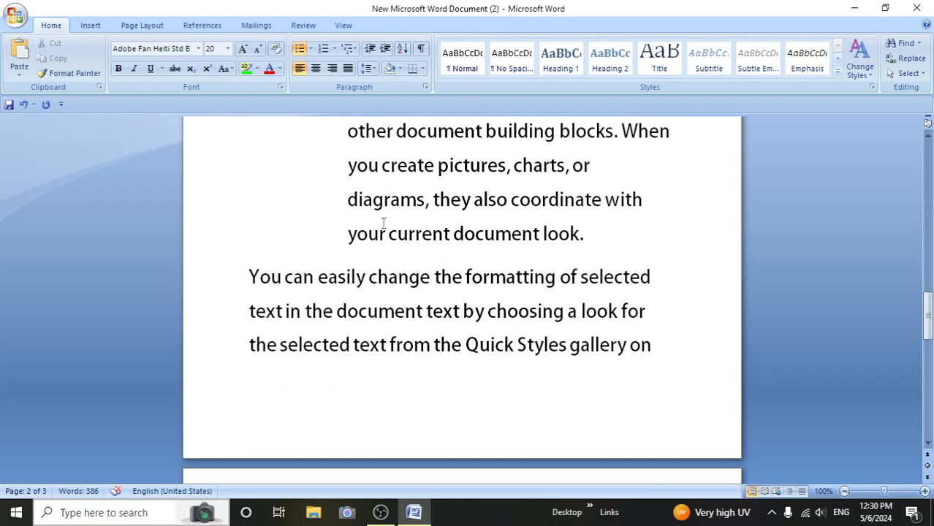
click(335, 49)
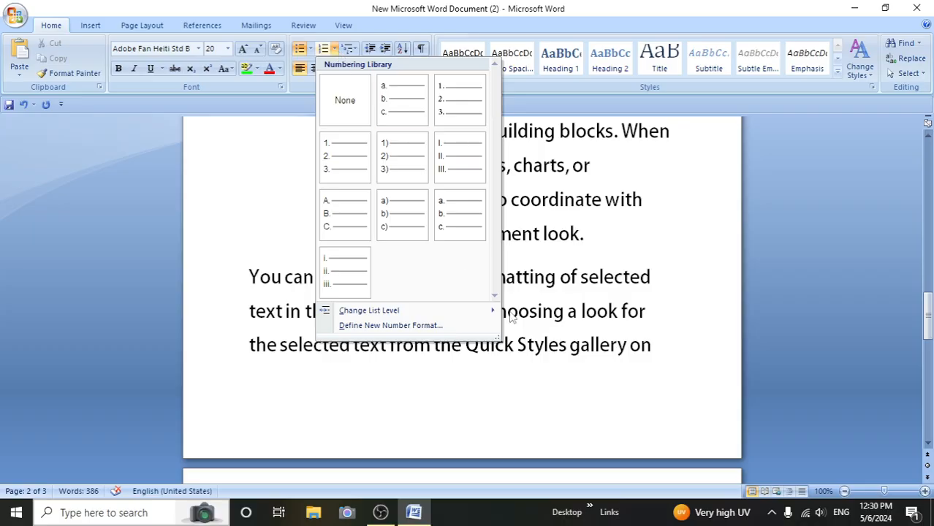
click(546, 314)
- Apply the a. b. c. numbering format to the document's first paragraph, starting "designed to coordinate"
scroll(545, 308, up, 5)
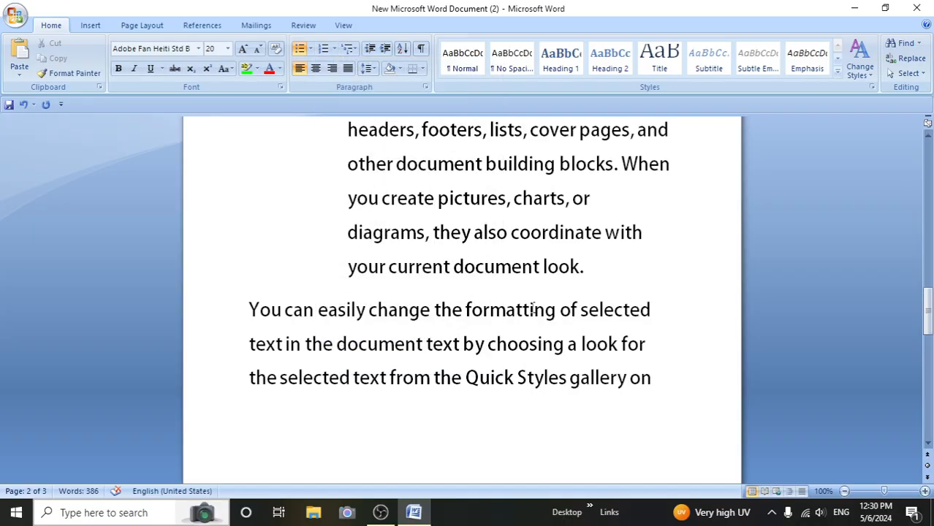
scroll(533, 308, up, 5)
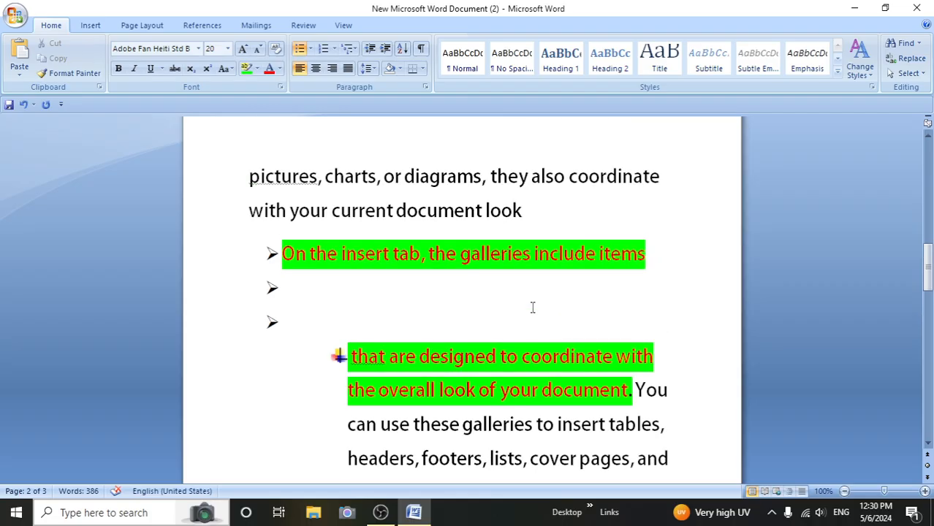
scroll(533, 308, up, 5)
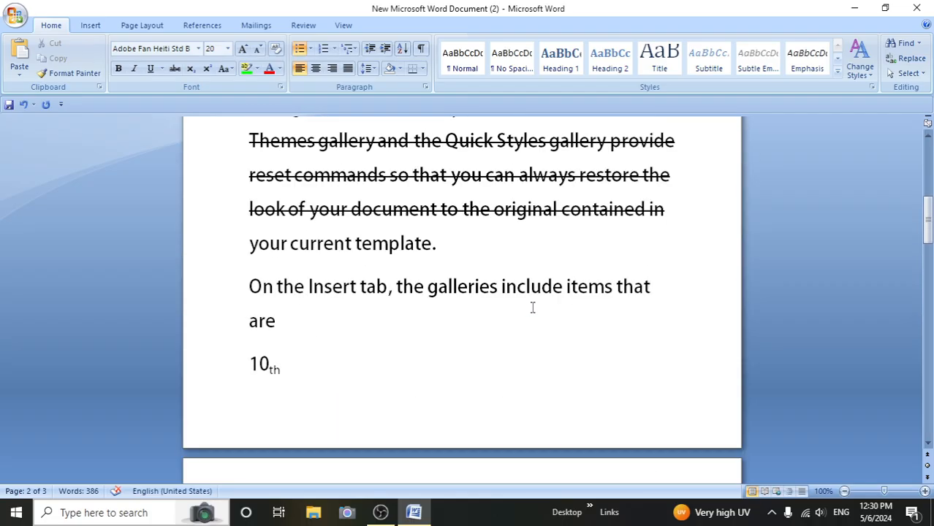
scroll(533, 308, up, 2)
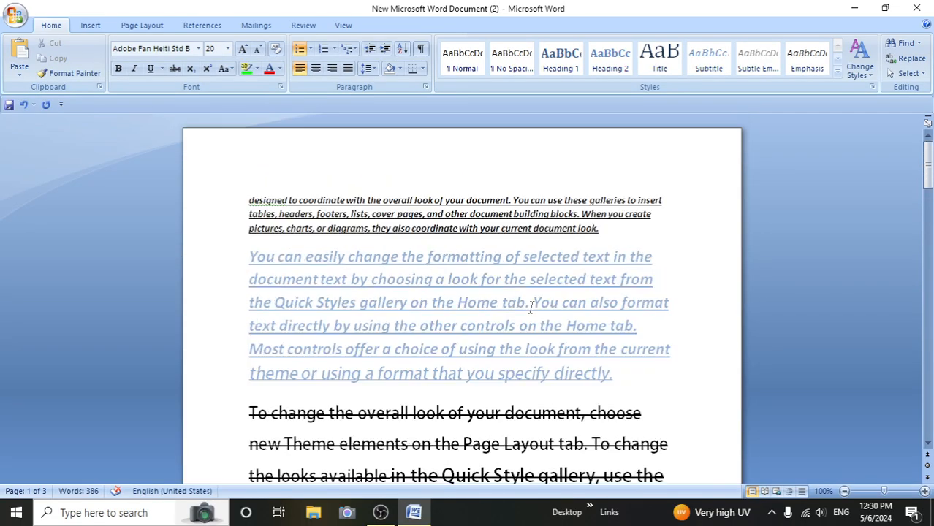
scroll(531, 307, down, 1)
click(250, 201)
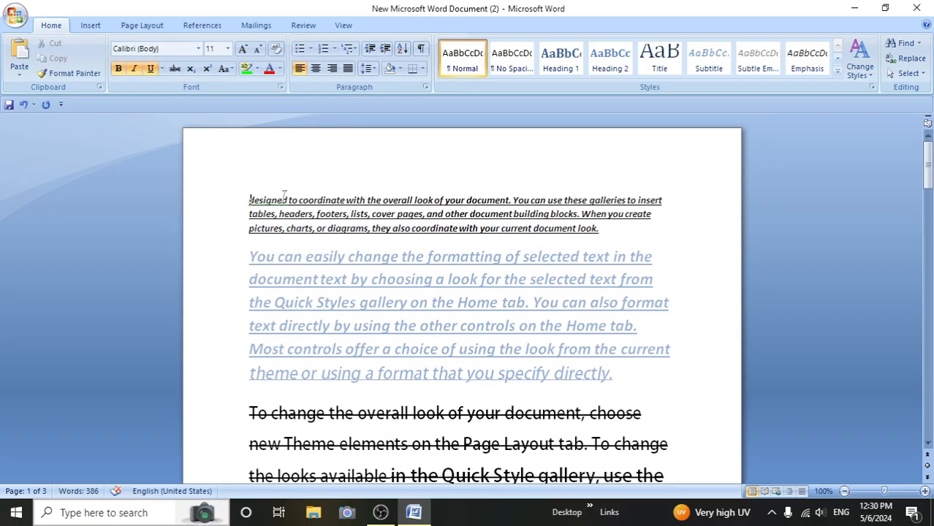
click(334, 49)
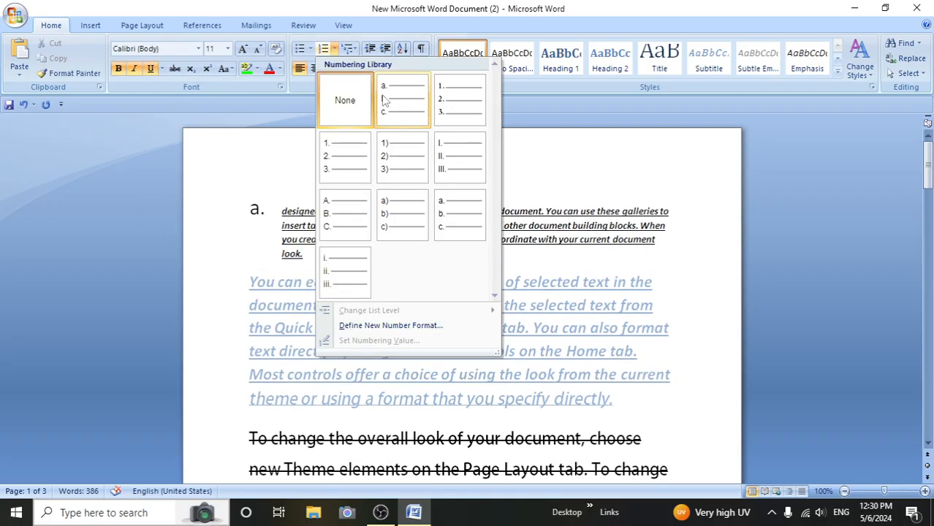
click(383, 96)
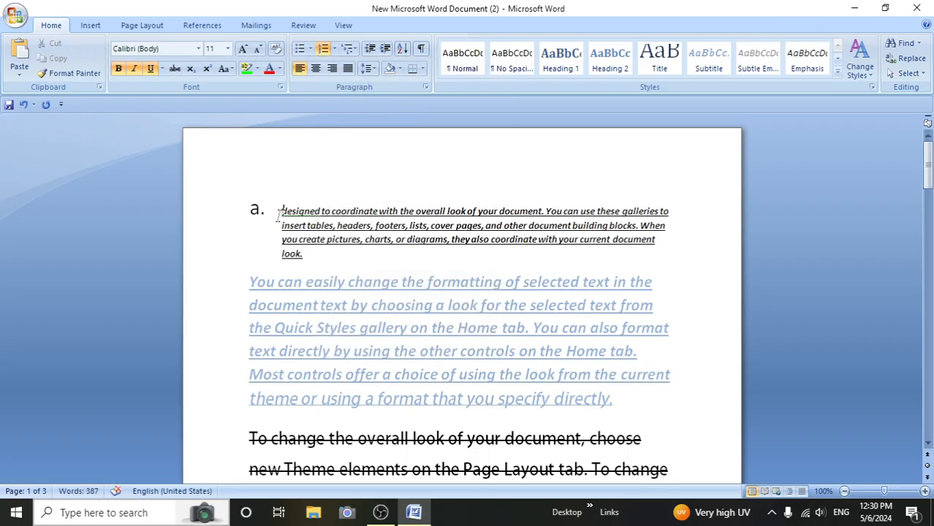
- Split the lettered first paragraph into three list items, breaking it after "galleries to" and before "you create pictures"
click(671, 212)
key(Return)
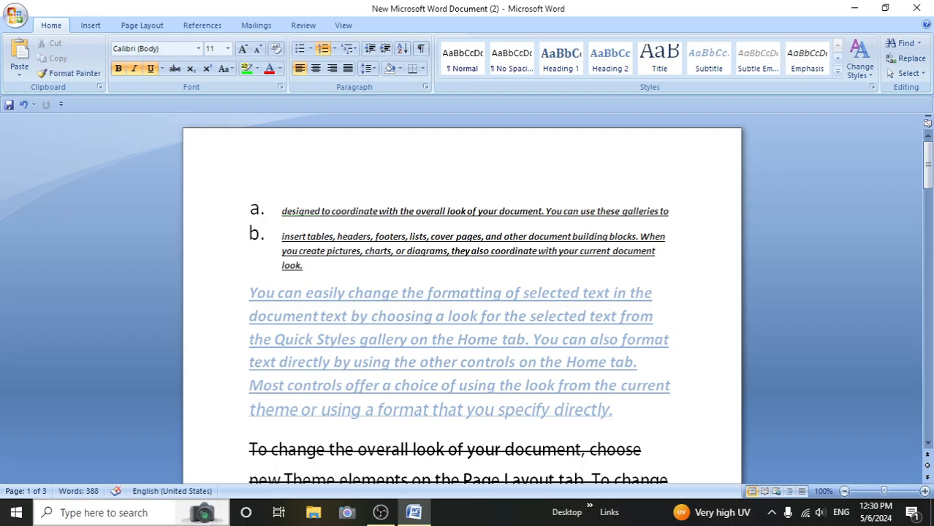
key(ctrl+z)
key(Return)
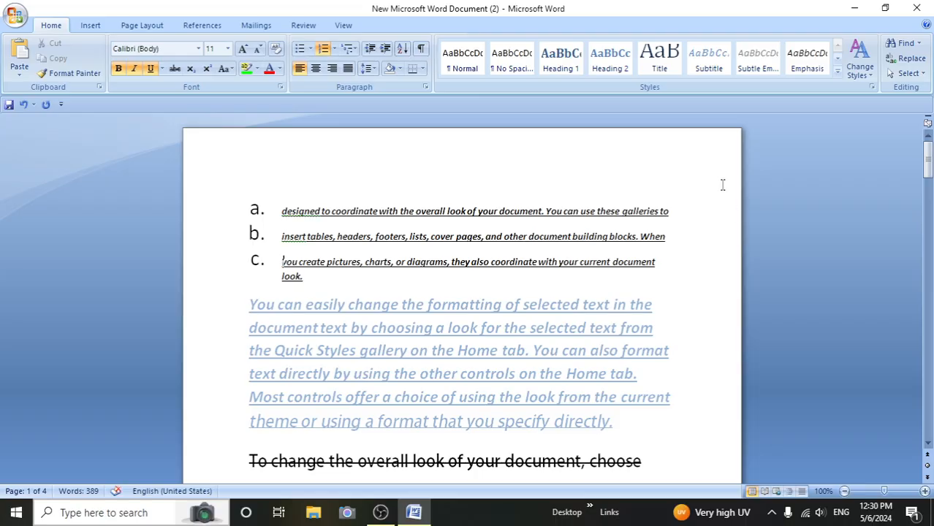
click(334, 49)
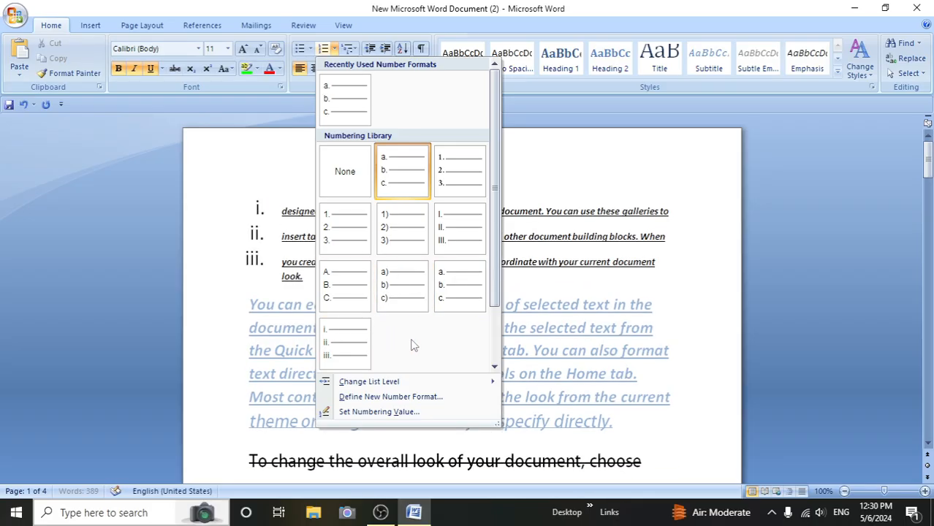
mouse_move(413, 383)
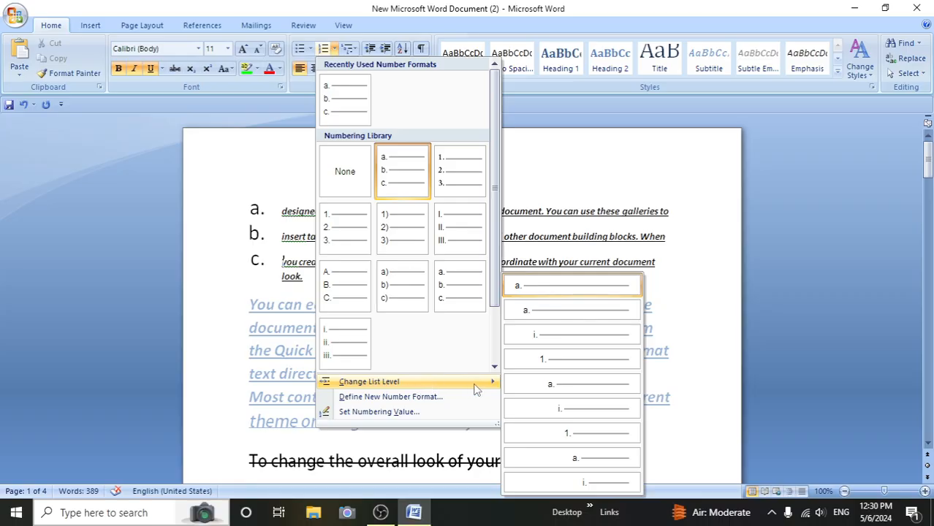
click(701, 296)
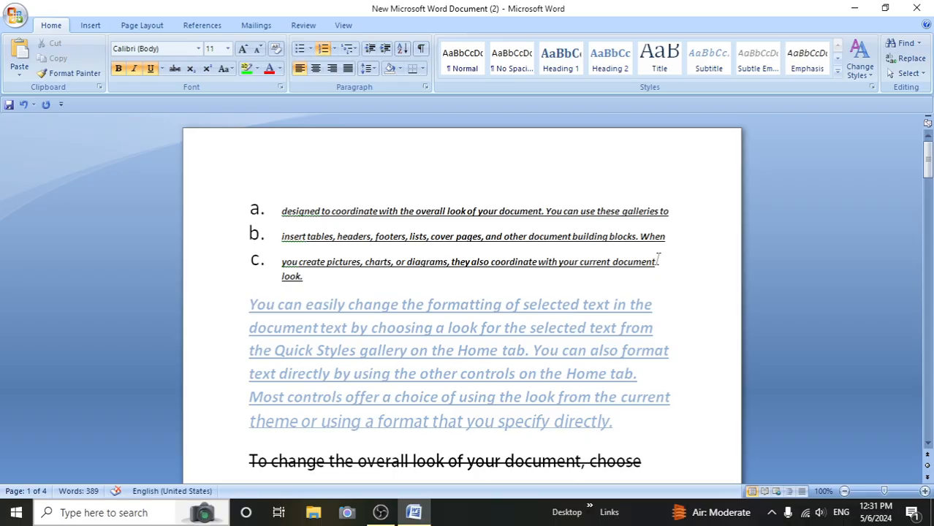
- Add a new item after list item a. and change its list level to the fourth level, numbered 1
click(672, 223)
key(Return)
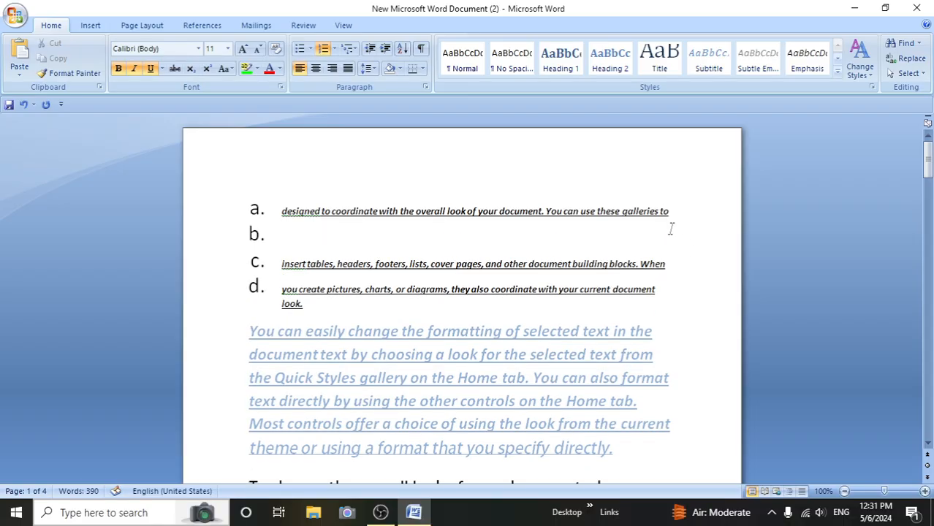
click(334, 48)
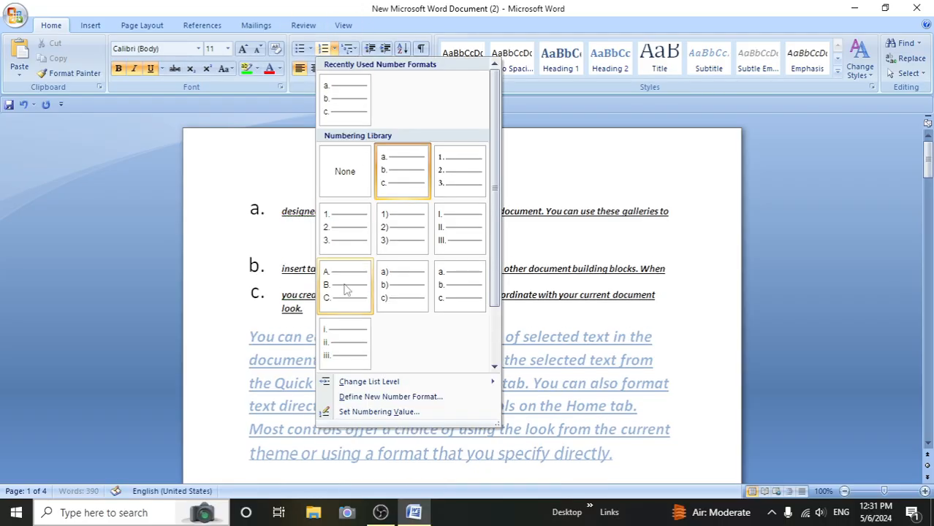
mouse_move(385, 388)
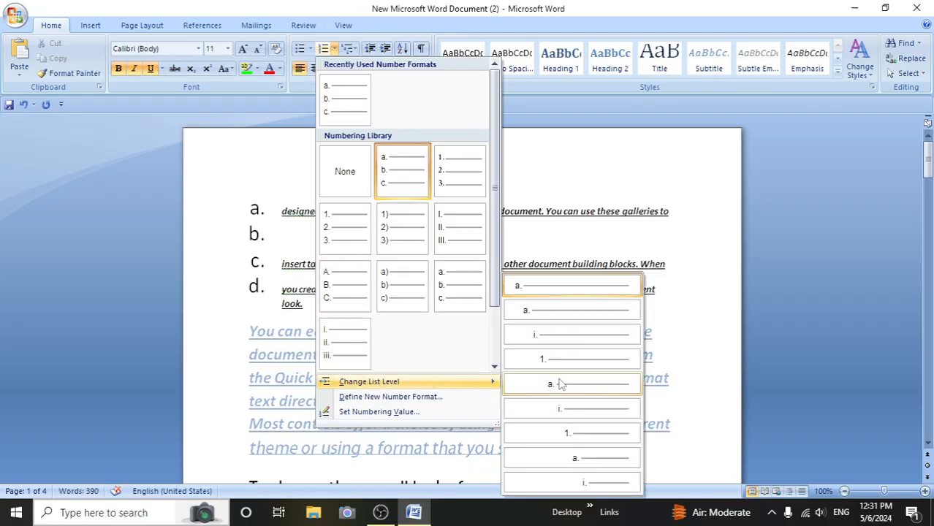
click(585, 360)
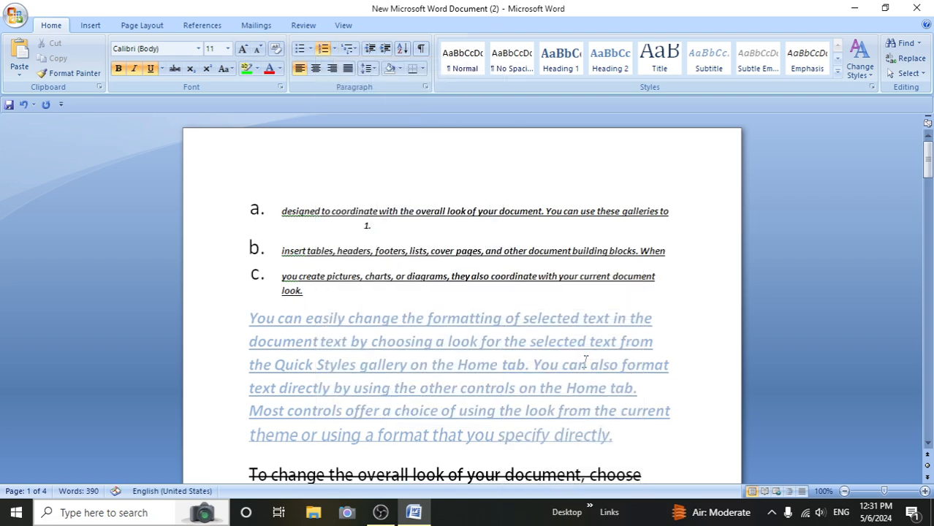
- Enter "welcome" as the first sub-item under item a. and add an empty second sub-item below it
text(r4tfgh)
key(BackSpace)
key(BackSpace)
key(BackSpace)
text(welcecone)
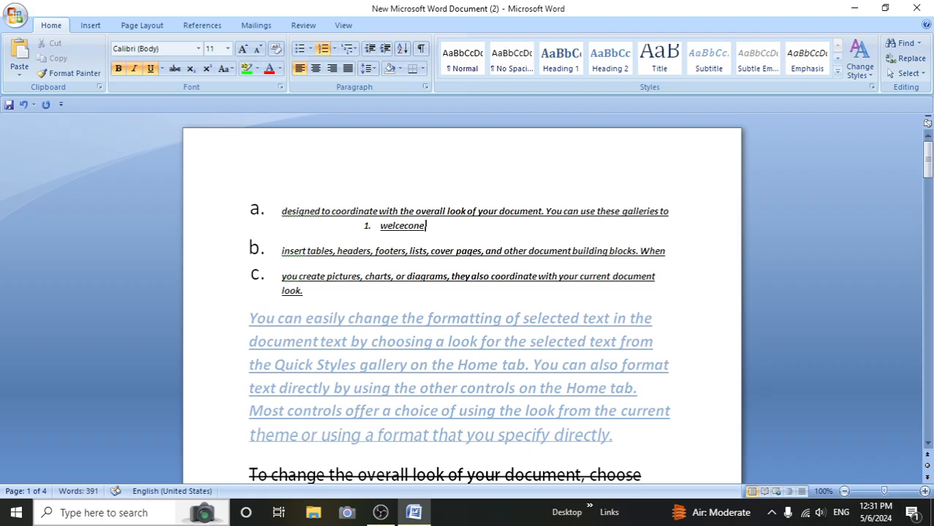
key(BackSpace)
key(BackSpace)
key(BackSpace)
key(BackSpace)
key(BackSpace)
text(ome)
key(Return)
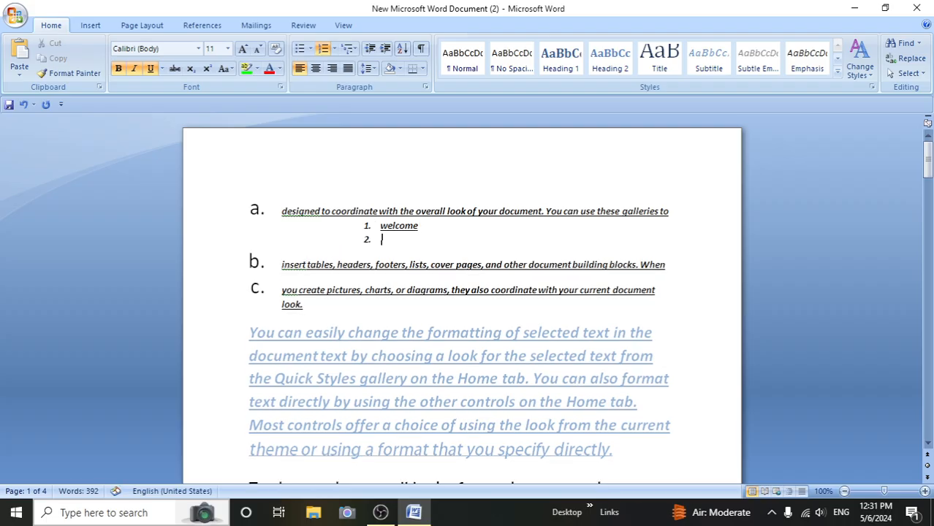
- Begin defining a new number format for the sub-items, with the number style i, ii, iii
click(334, 49)
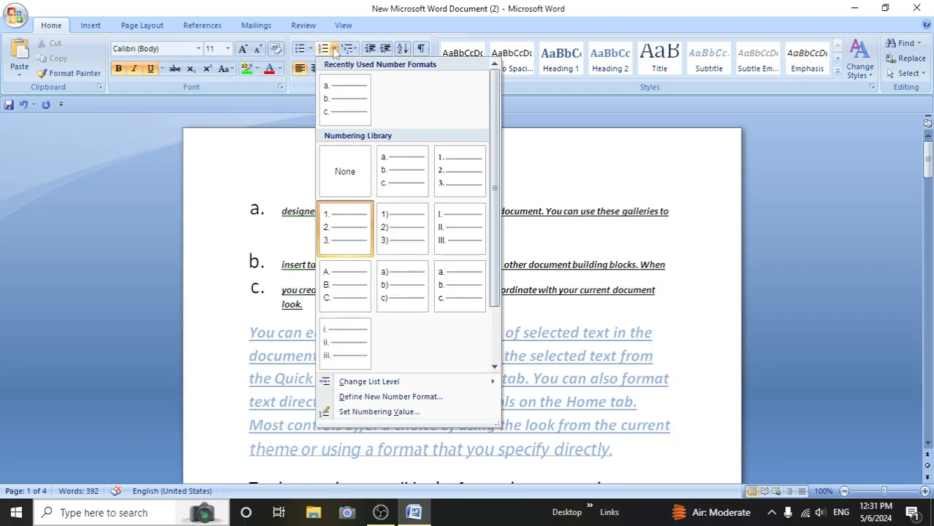
click(388, 400)
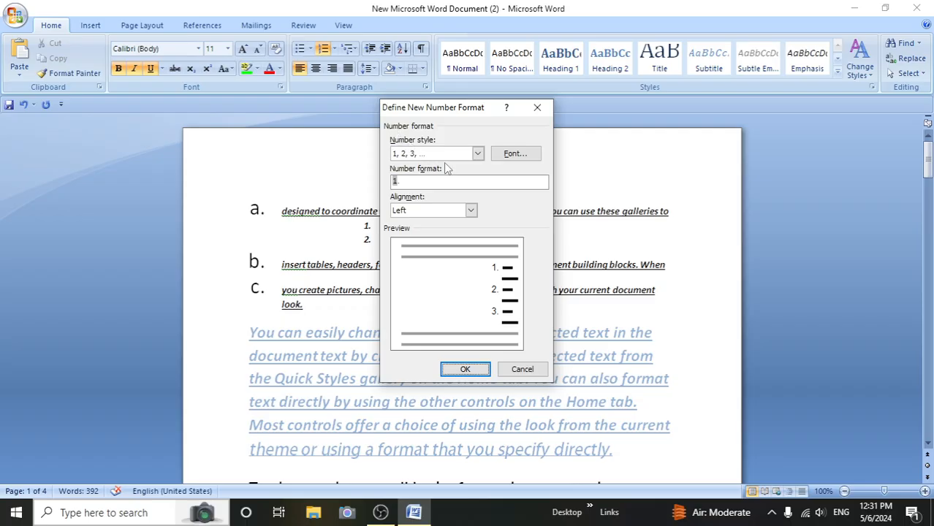
click(479, 155)
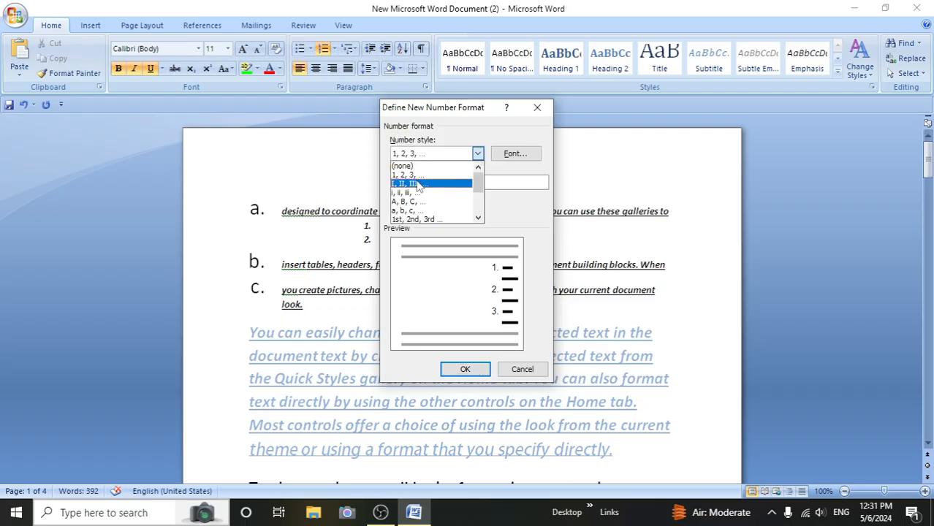
click(461, 192)
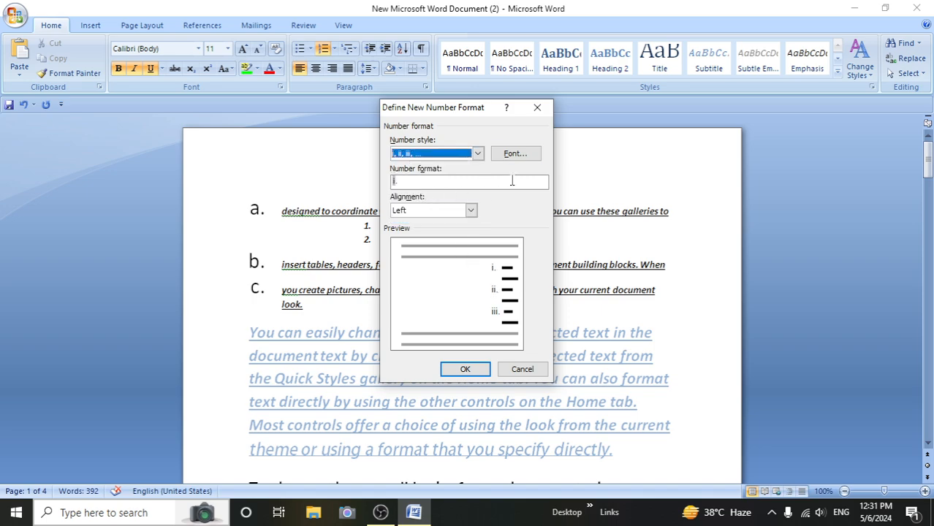
- Set the new number format's font to Adobe Caslon Pro Bold, Bold, size 14, and apply the format to the sub-items
click(511, 151)
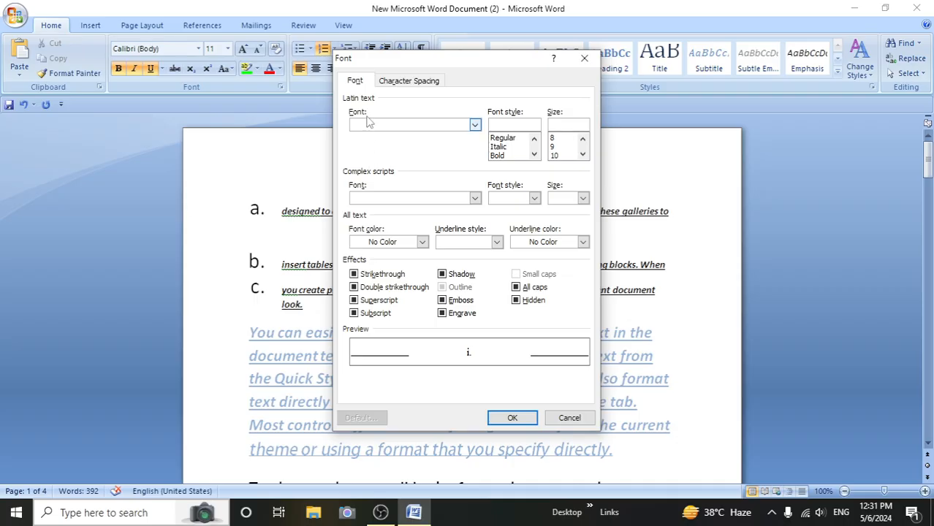
click(475, 128)
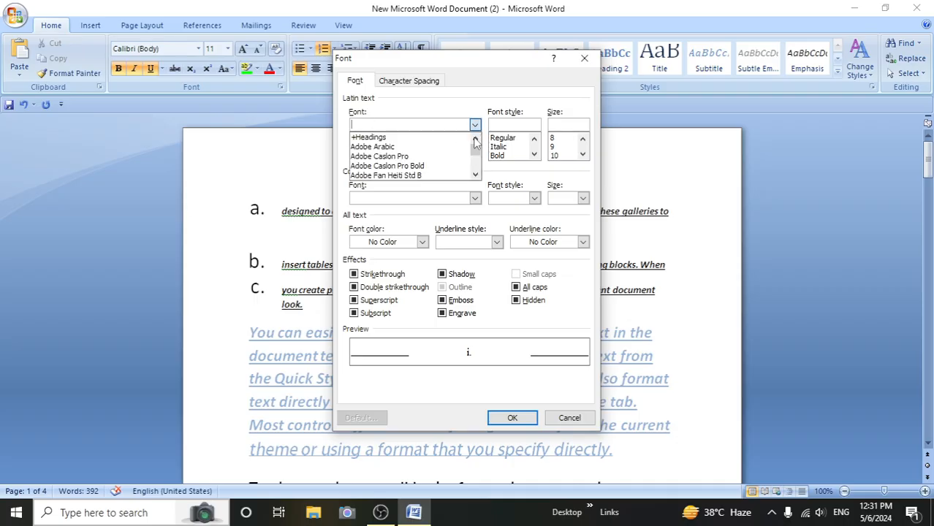
click(420, 167)
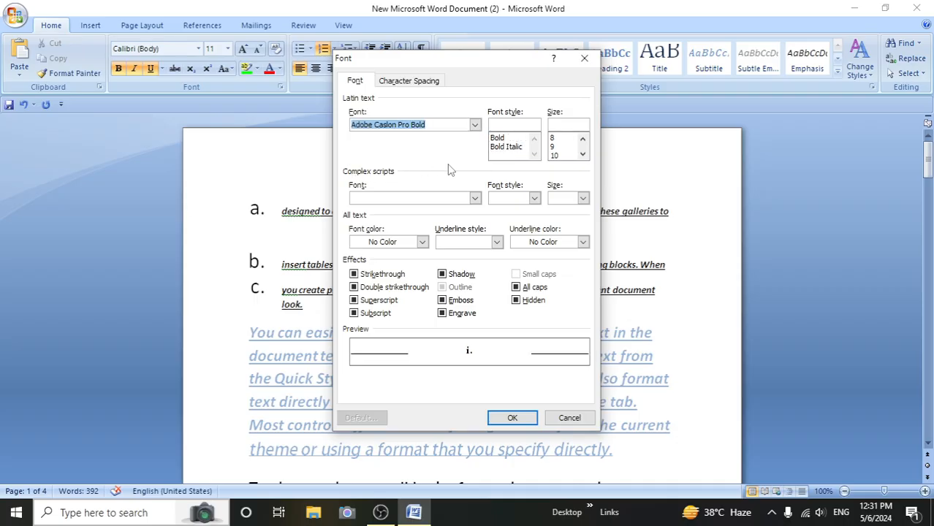
click(503, 139)
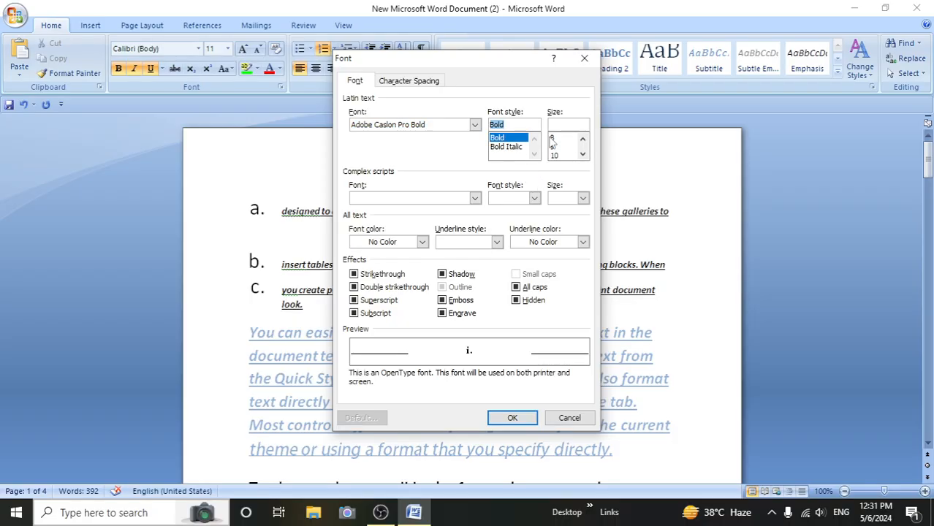
click(555, 138)
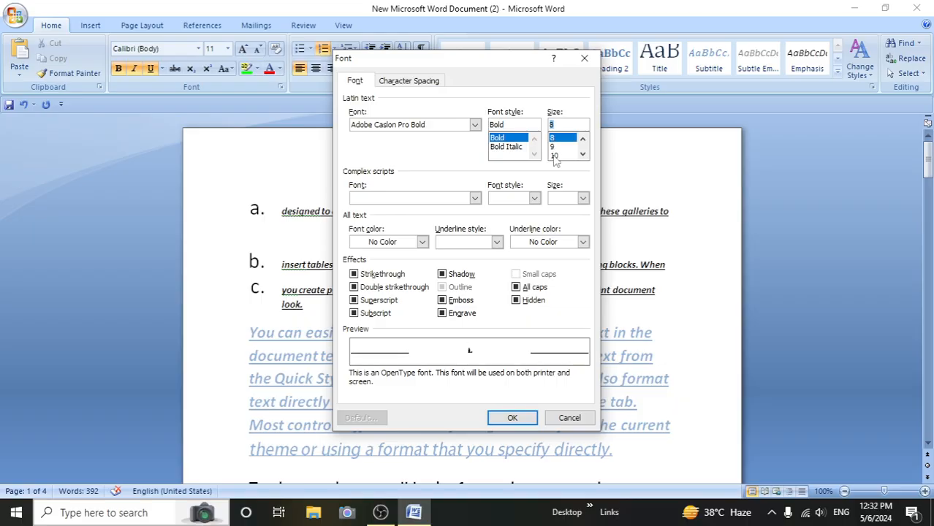
click(582, 153)
click(582, 154)
click(582, 153)
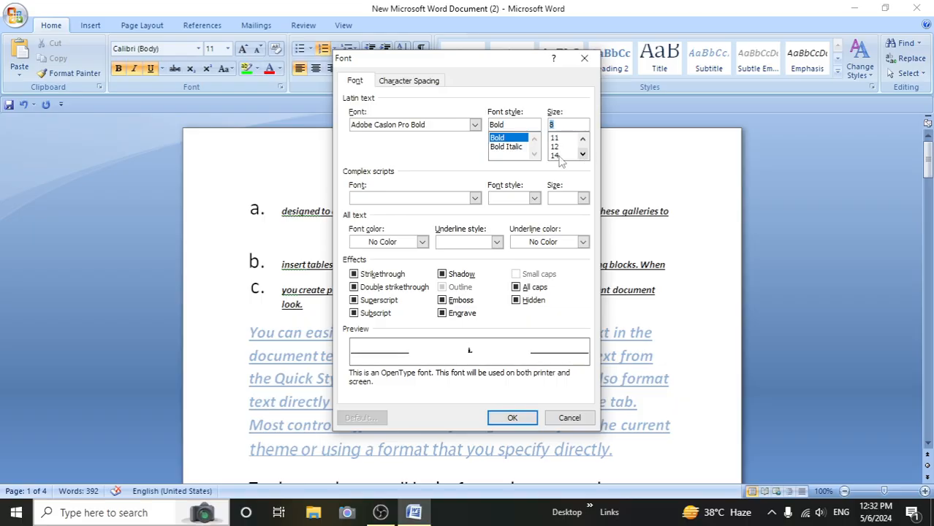
click(557, 156)
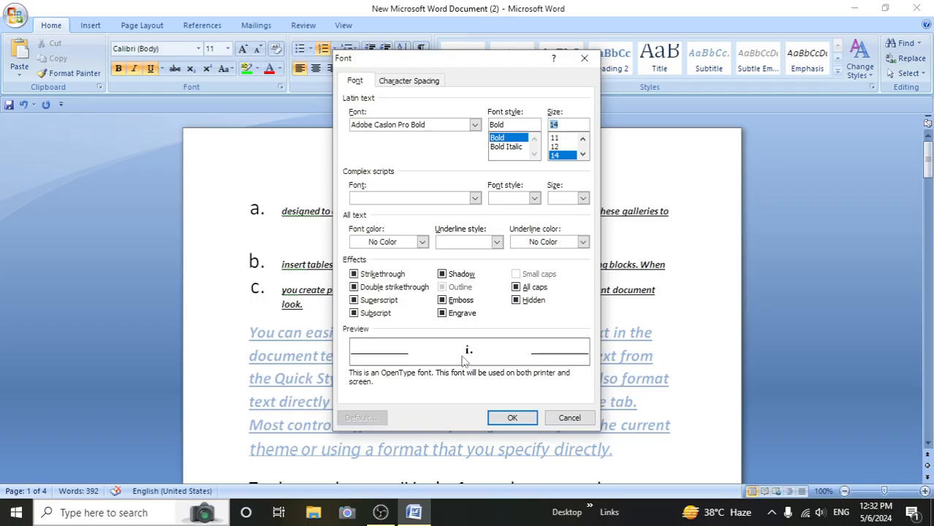
click(514, 419)
click(465, 369)
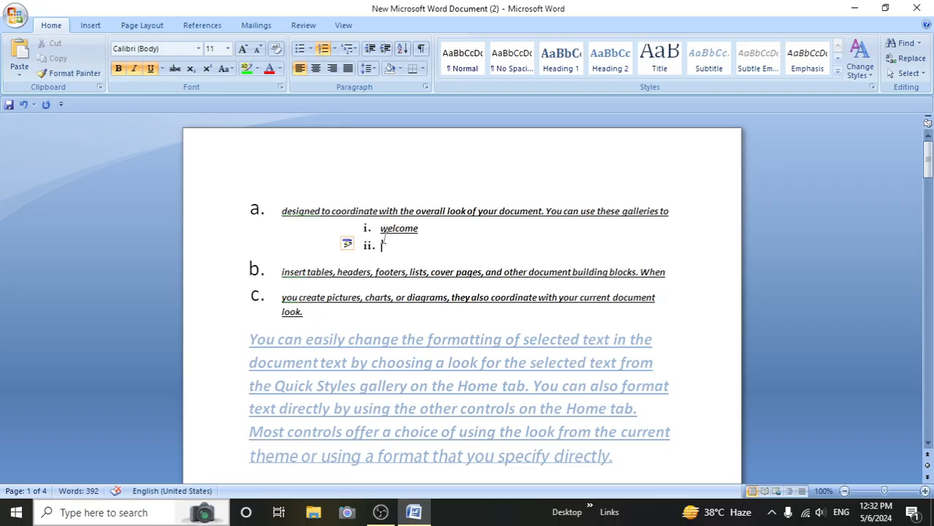
- Turn off bold, italic and underline for the empty second sub-item
click(118, 68)
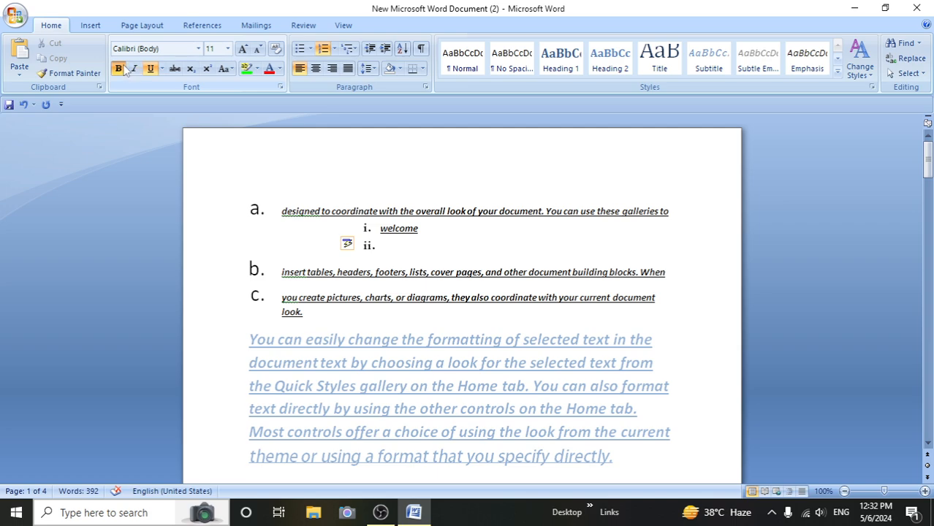
click(134, 69)
click(150, 68)
click(335, 48)
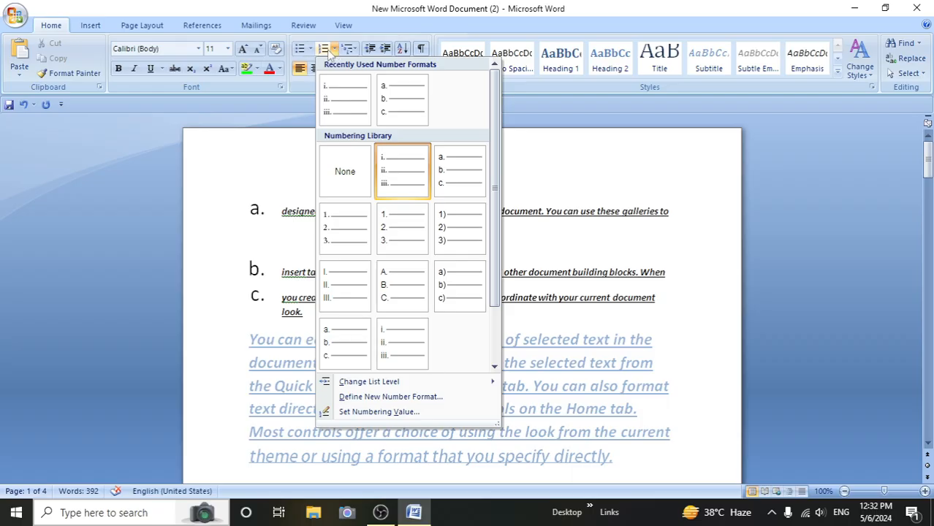
click(396, 412)
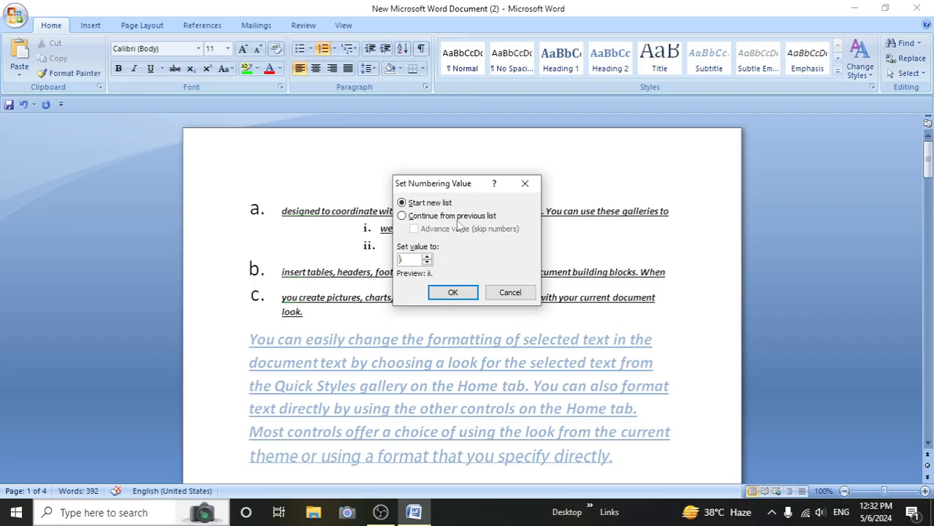
click(525, 184)
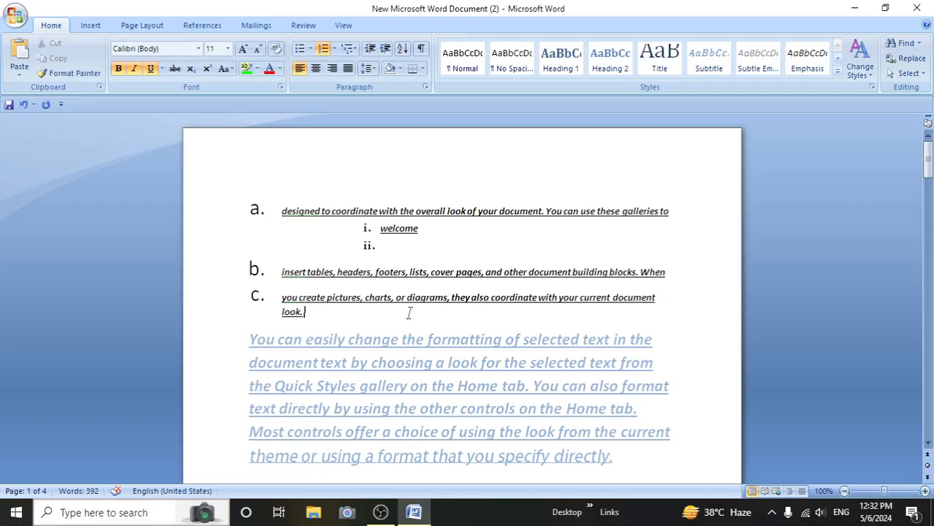
- Set the numbering value of list item c. to continue from the previous list
click(334, 48)
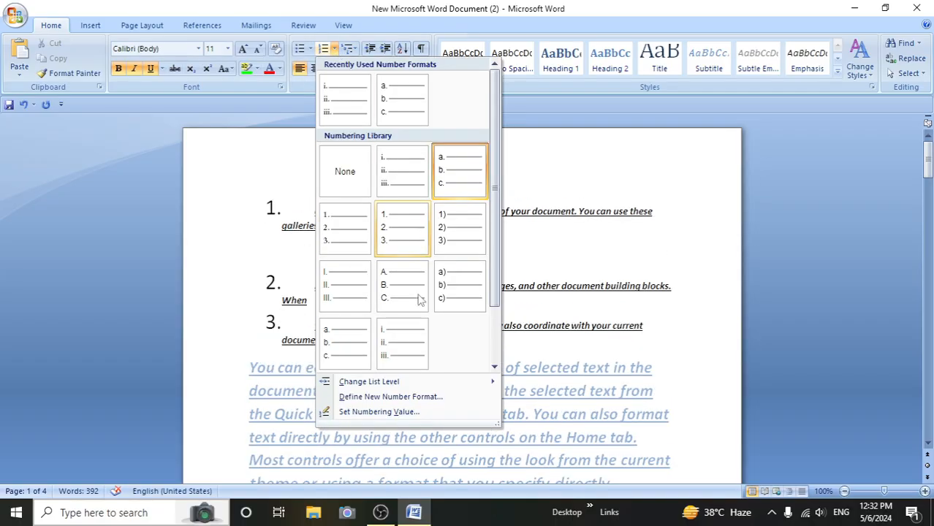
click(377, 412)
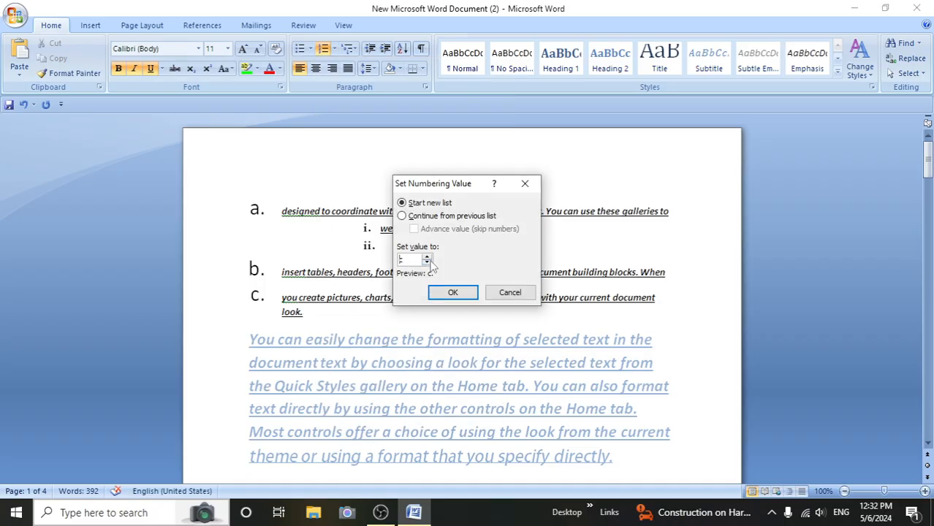
click(403, 218)
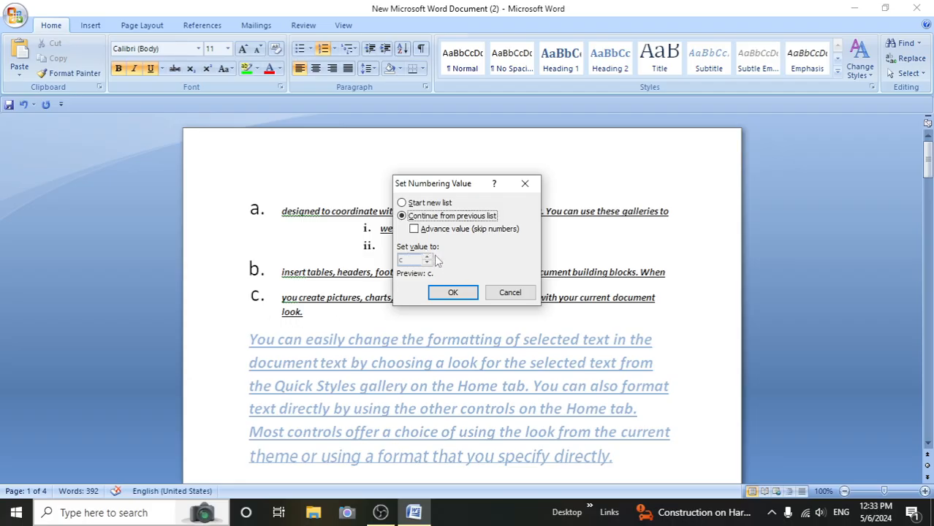
click(452, 293)
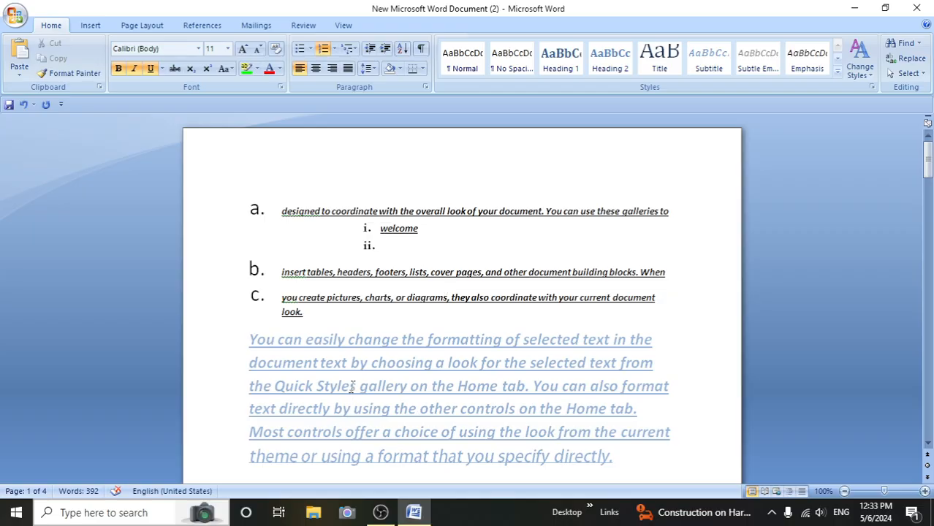
- Insert blank lines below list item c., and delete them together with the period after "look"
key(Return)
key(Return)
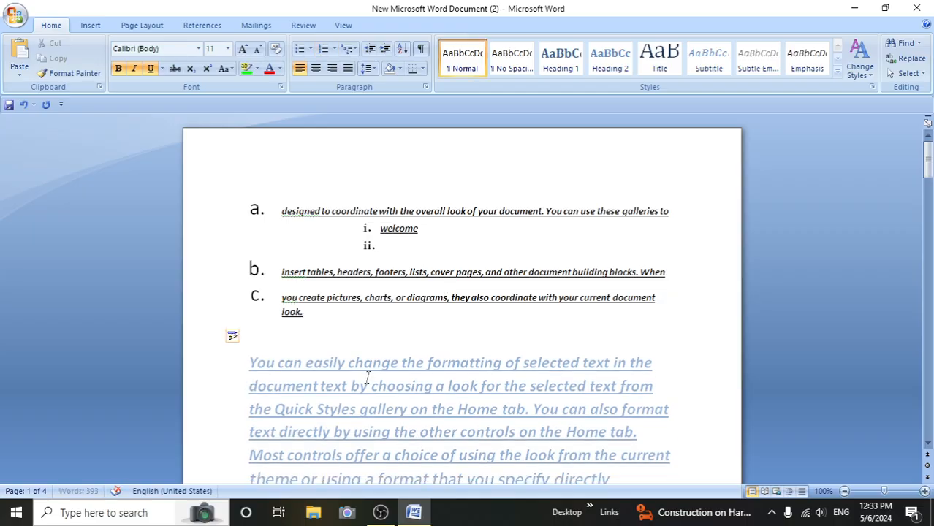
key(Return)
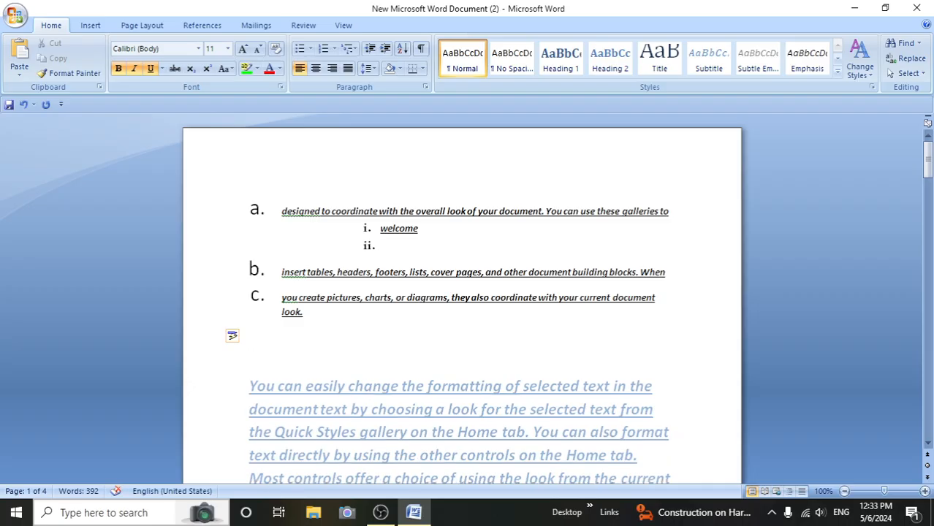
key(BackSpace)
key(BackSpace)
key(BackSpace)
key(BackSpace)
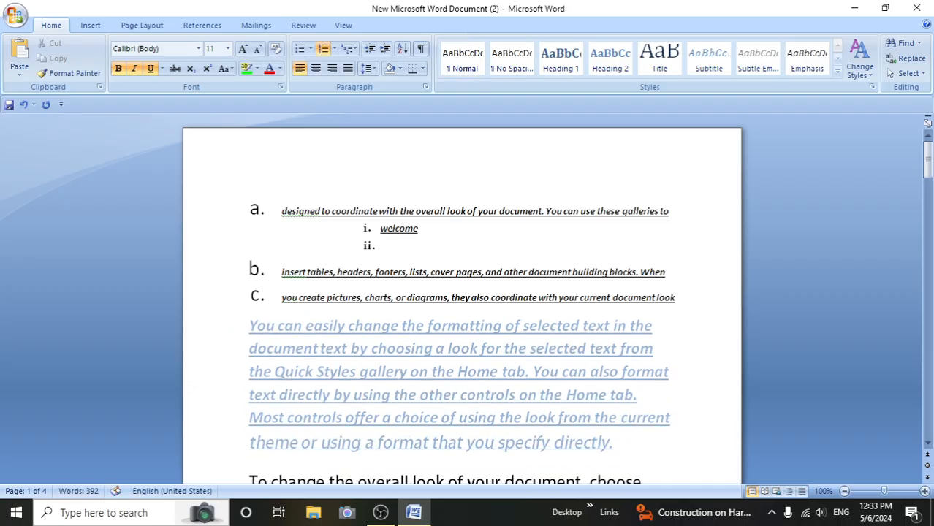
- Add the list items "jknm" and "knjk" below item c., followed by an empty list item
key(Return)
text(jknm)
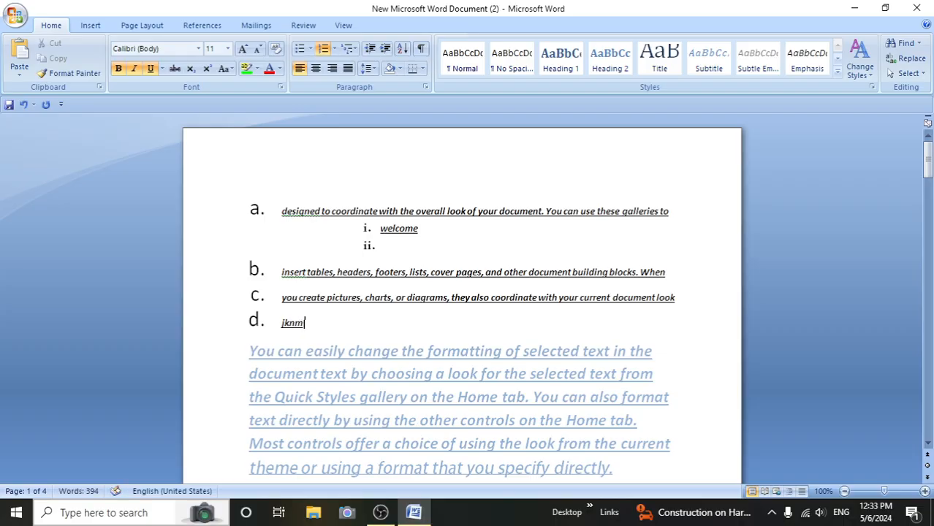
key(Return)
text(knjk)
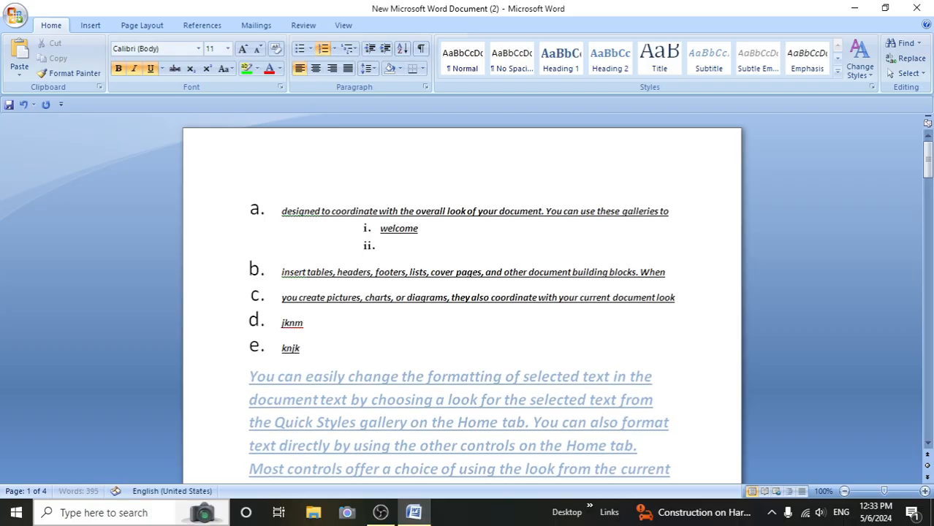
key(Return)
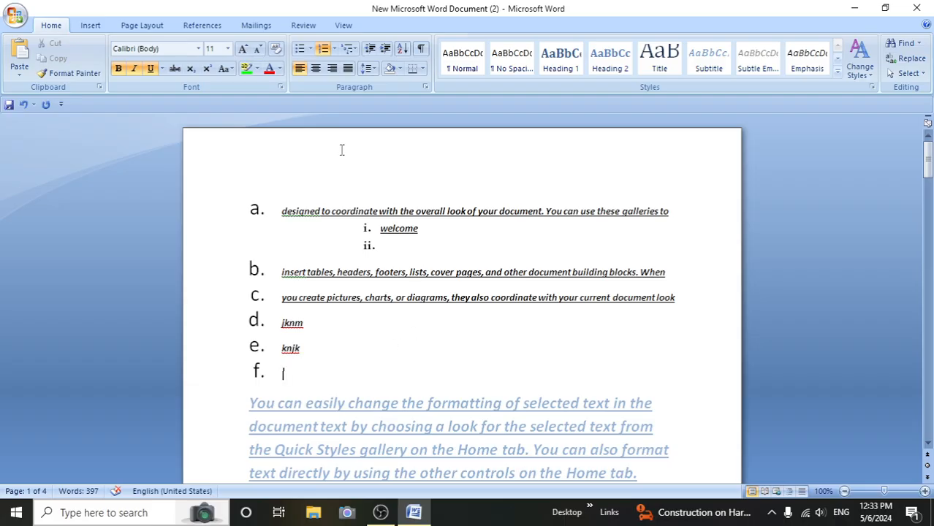
- Try starting a new list at value 1 from the empty list item f., and delete and re-create that item
click(334, 49)
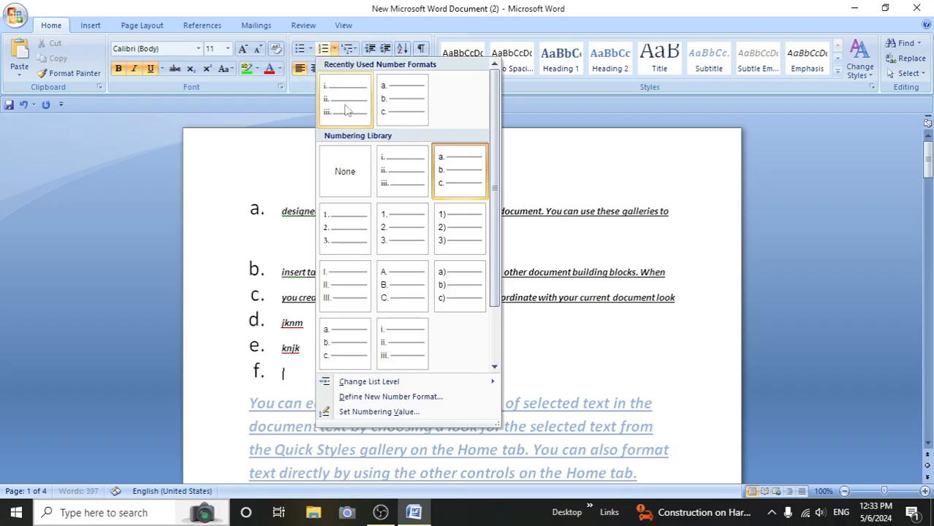
click(394, 412)
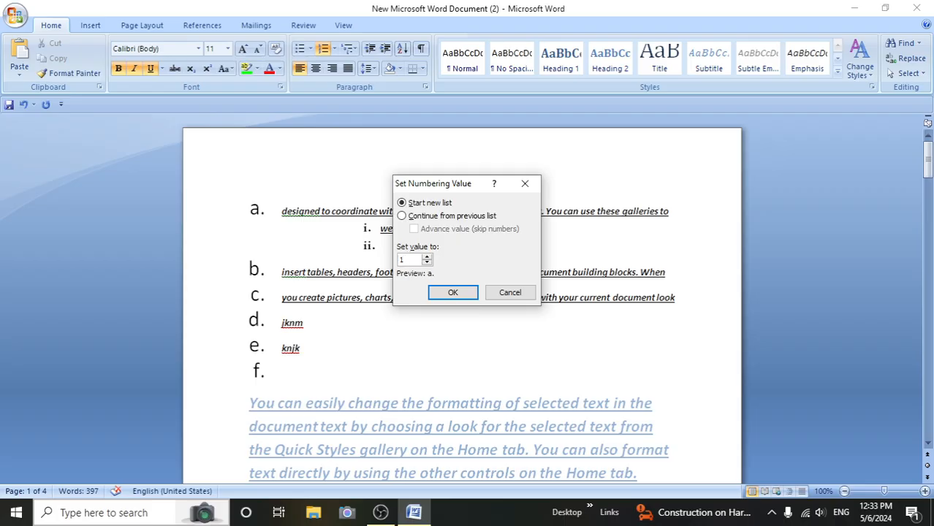
click(454, 293)
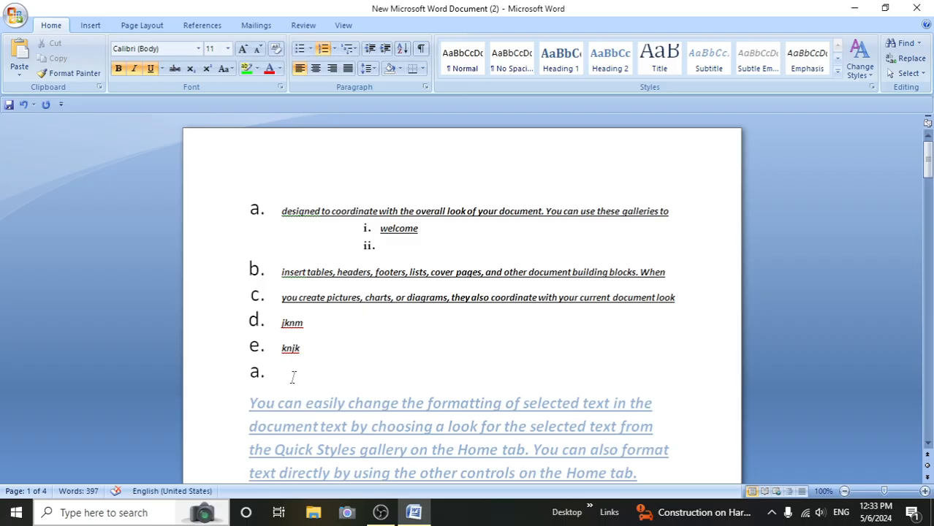
key(BackSpace)
key(BackSpace)
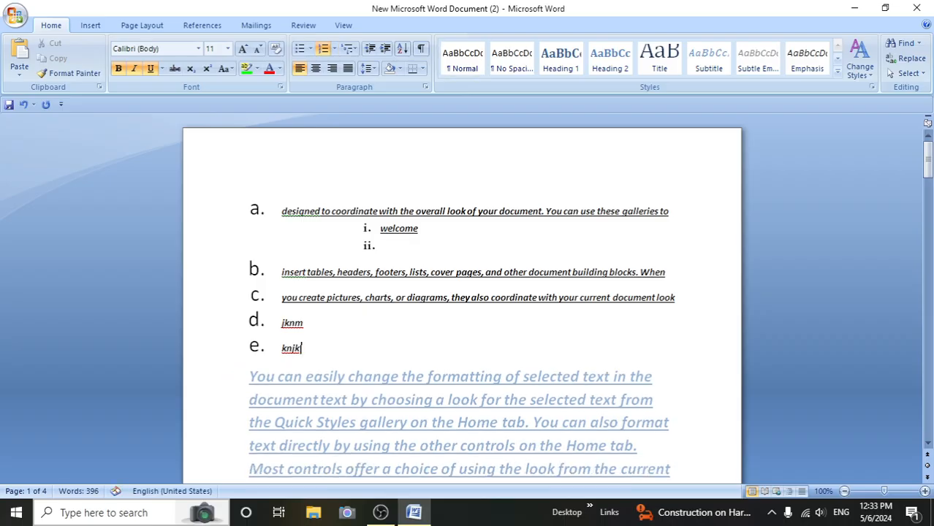
key(Return)
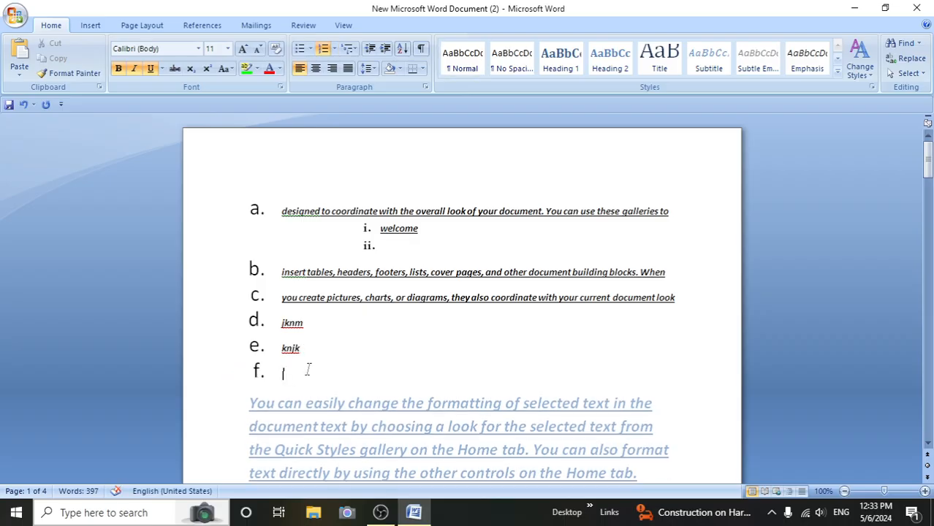
- Set the numbering value of the empty list item f. to start a new list at a
click(334, 49)
click(366, 412)
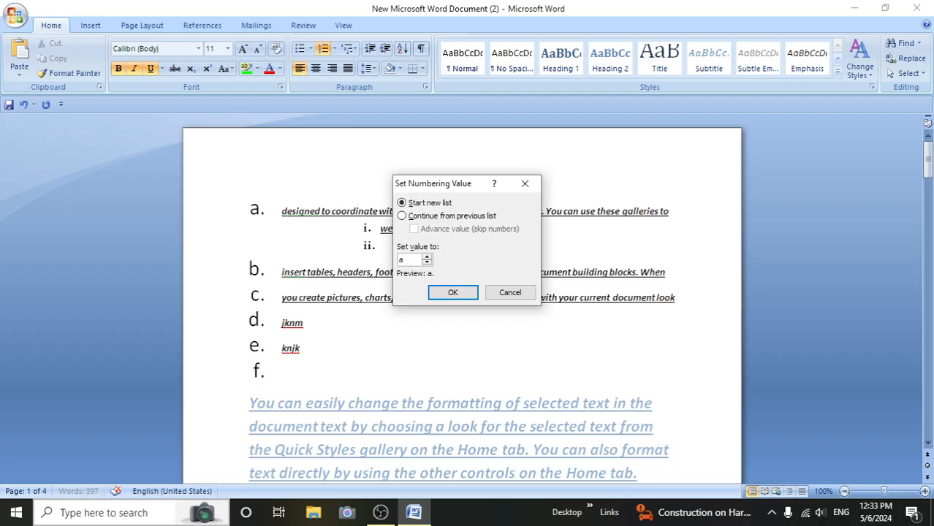
click(452, 292)
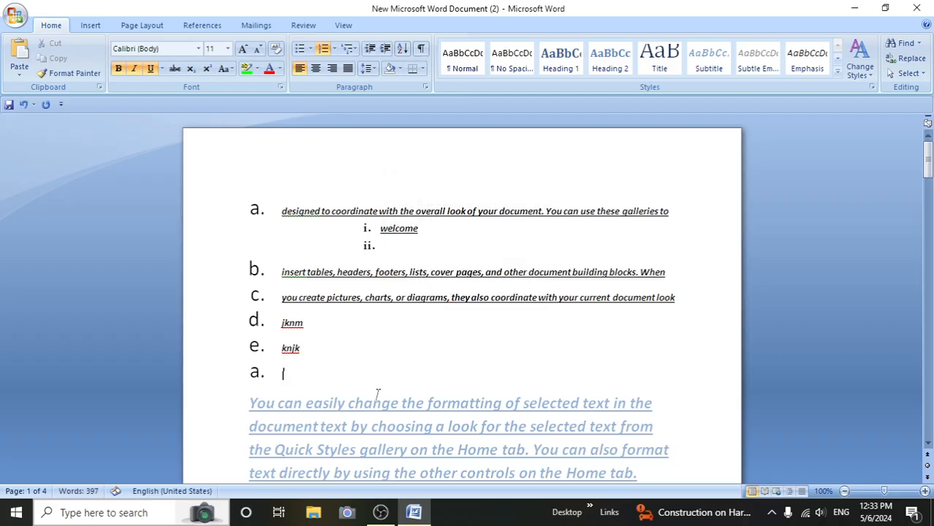
- Fill the restarted list with the items "jhbhgf", "jnkbvfyq" and "jbnjhf"
text(jhbhgf)
key(Return)
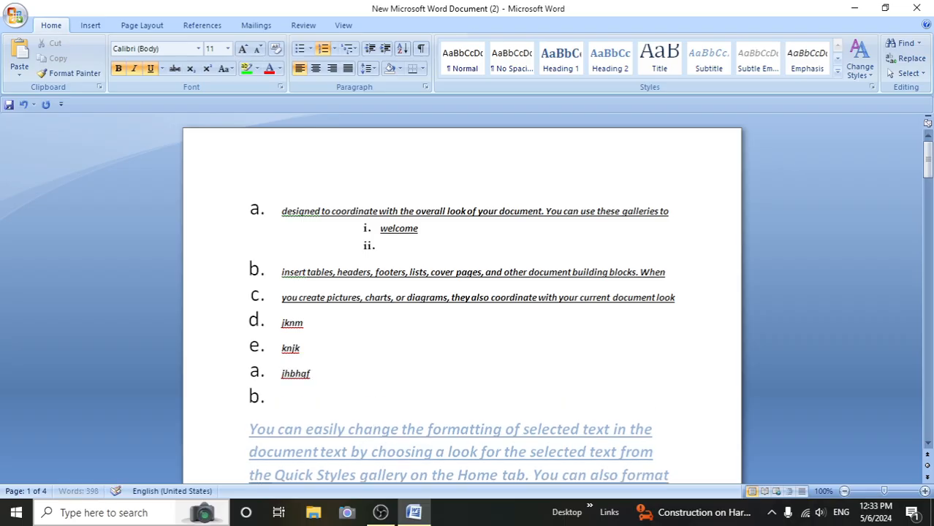
text(jnkbvfyq)
key(Return)
text(jbnjhf)
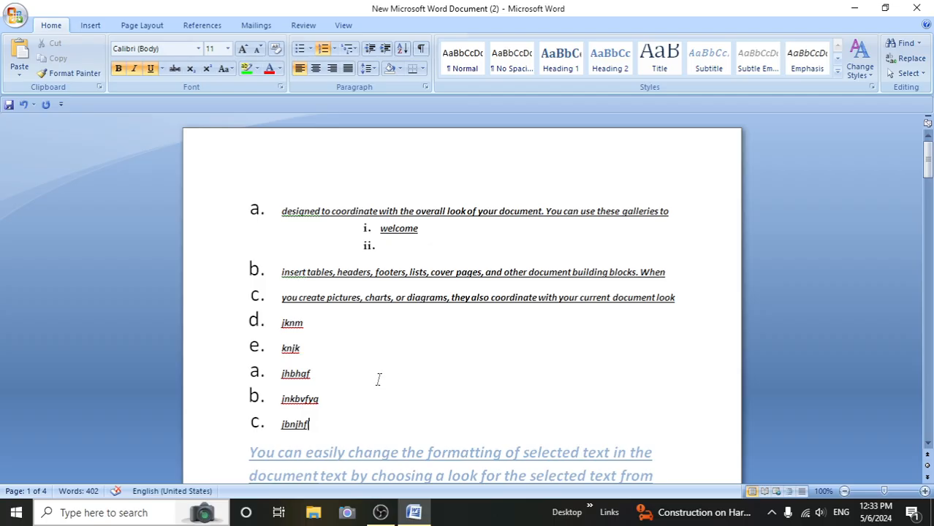
- Insert a line after the blue paragraph ending "specify directly." and apply the current a., a., i. multilevel list to it
scroll(398, 389, down, 5)
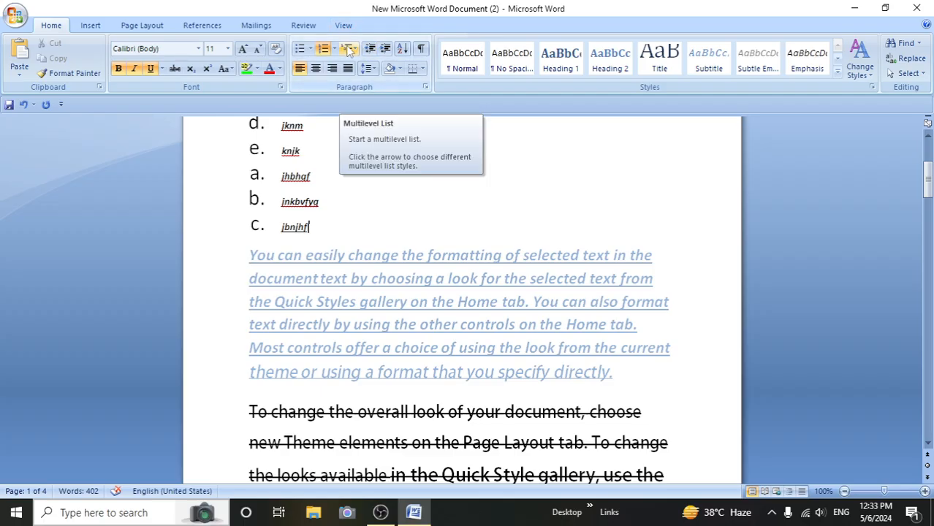
scroll(392, 254, down, 5)
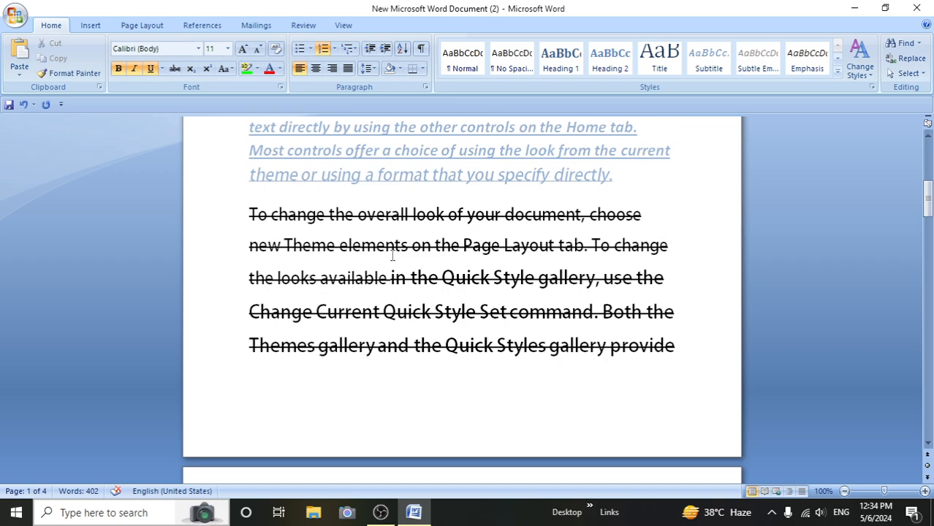
click(618, 180)
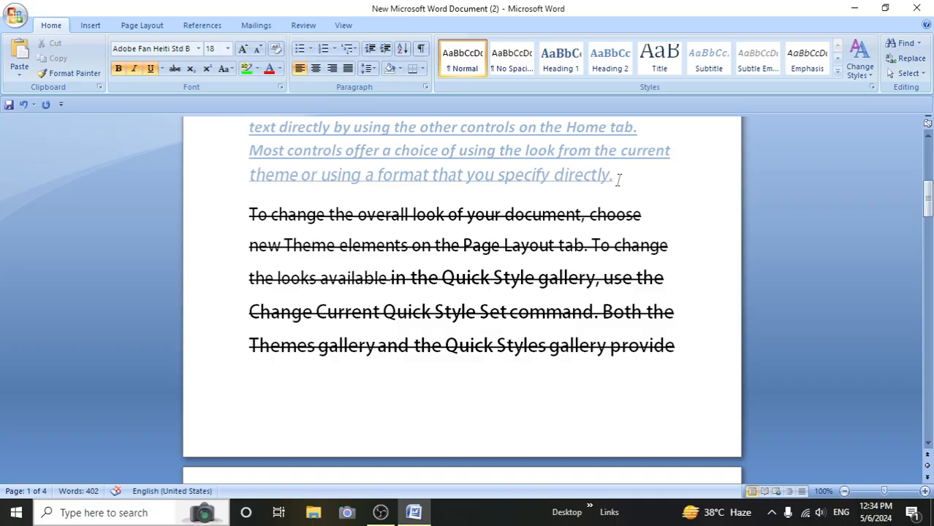
key(Return)
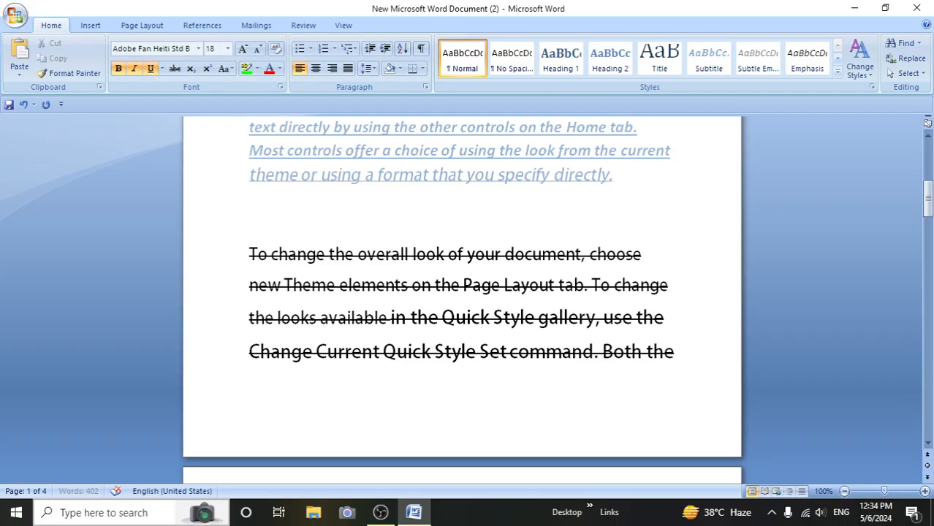
click(351, 50)
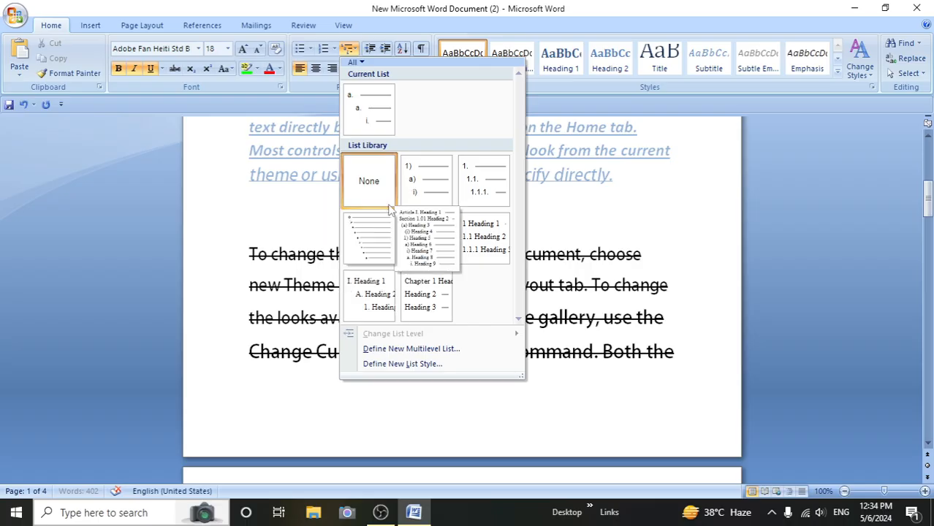
click(380, 121)
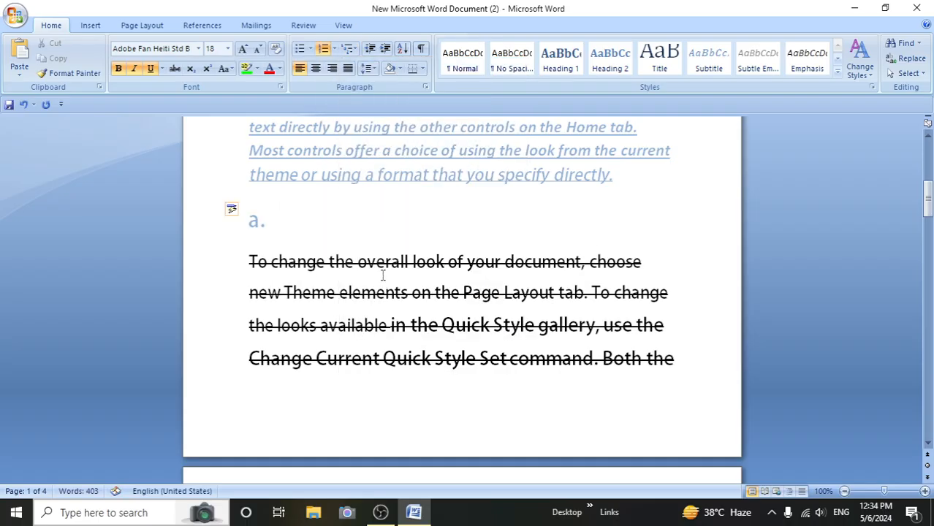
- Enter "Yfhj" and "bnjb" as the two items of the multilevel list
text(yfhj)
key(Return)
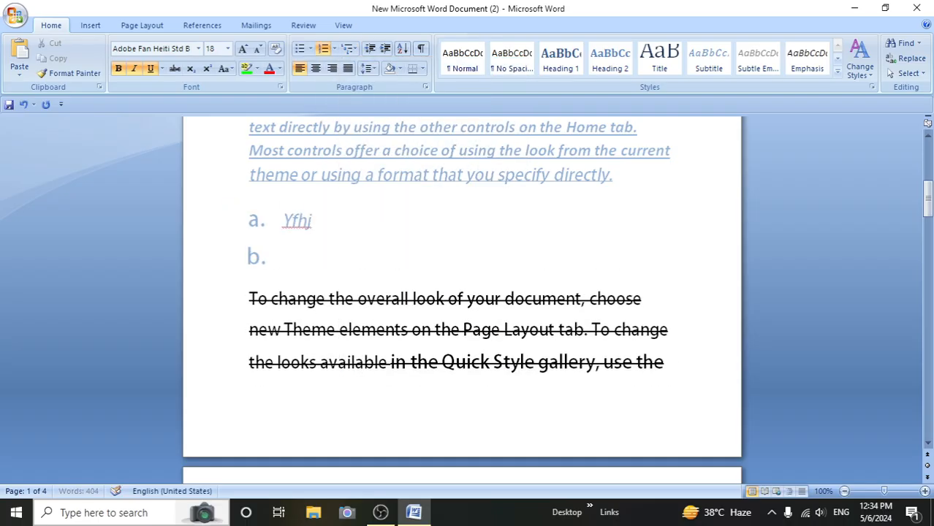
text(bnjb)
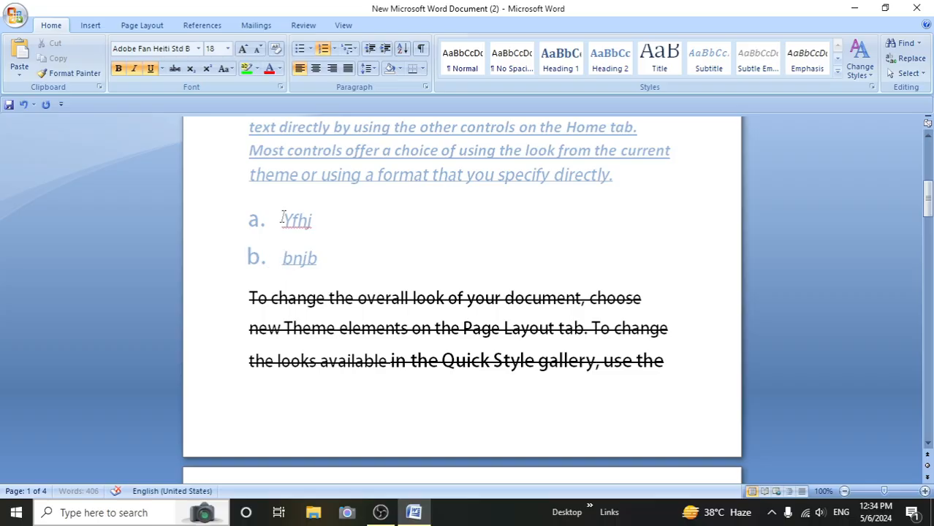
- Change the list with "Yfhj" and "bnjb" to the 1), a), i) multilevel list format
click(334, 48)
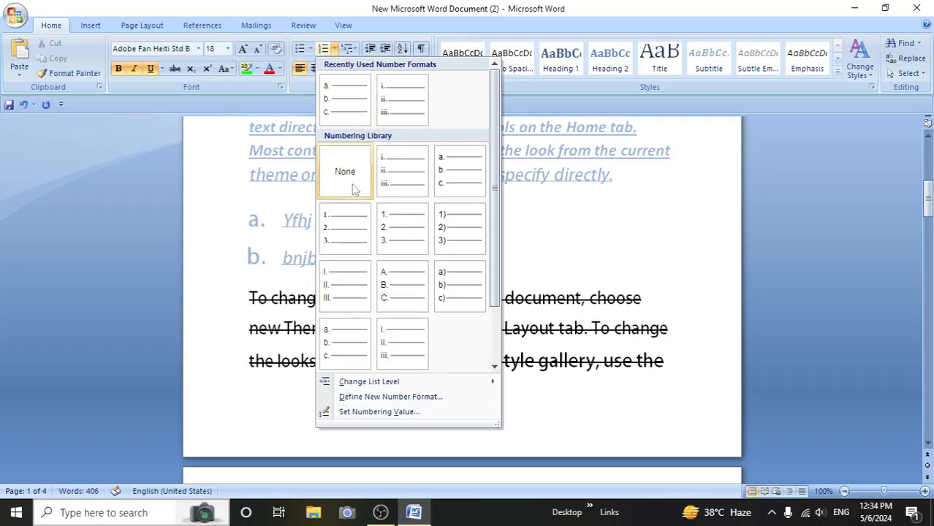
click(357, 48)
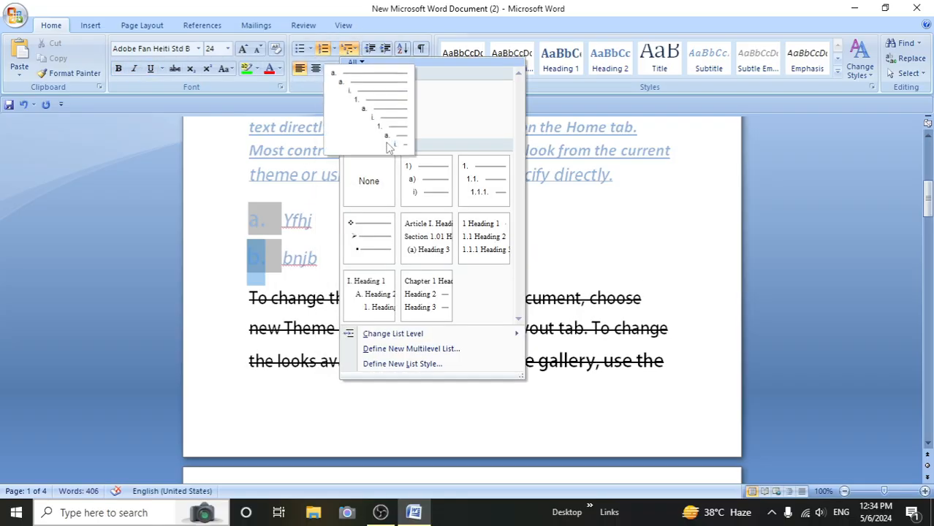
click(383, 136)
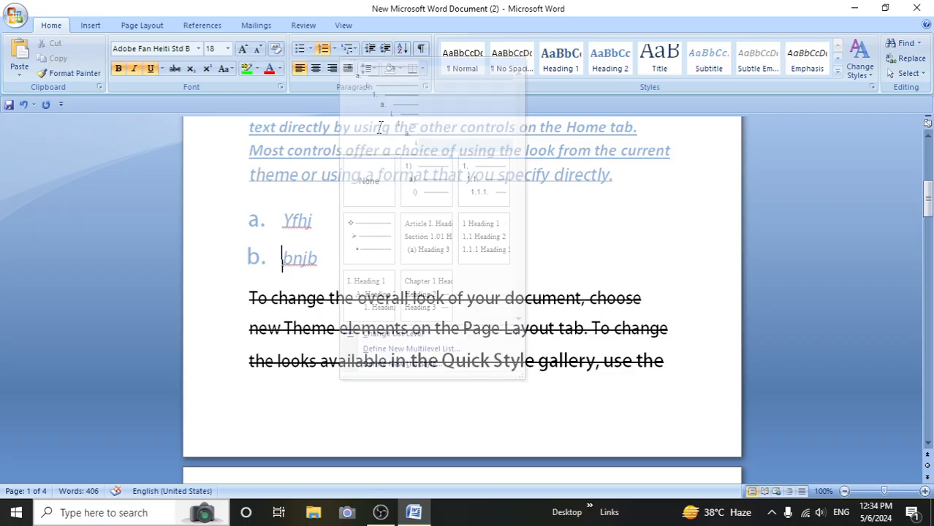
click(359, 48)
click(426, 179)
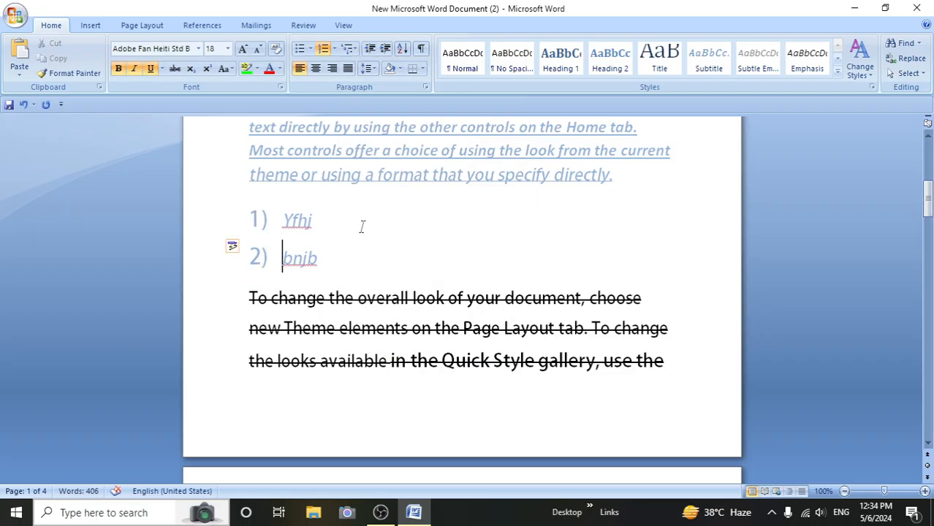
- End the list after "bnjb" and start a new multilevel list below it in the 1., 1.1., 1.1.1. format
click(333, 267)
key(Return)
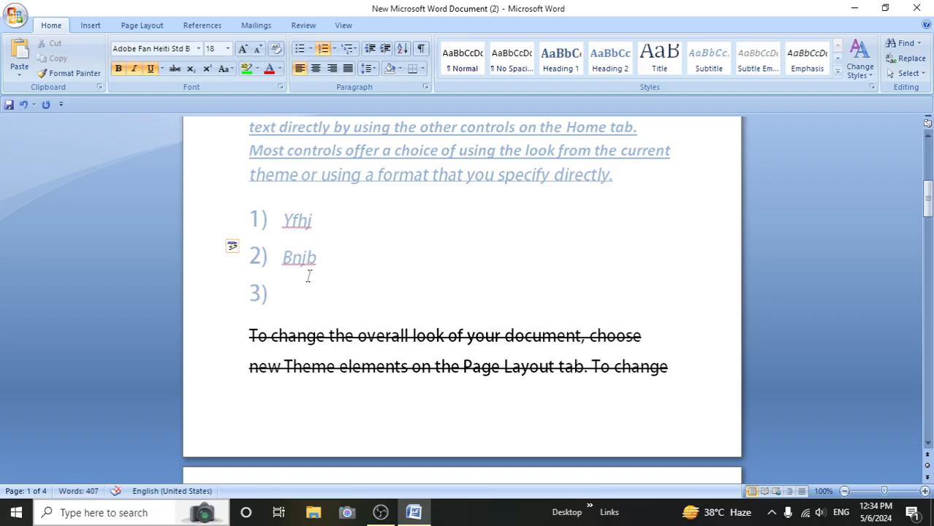
key(Return)
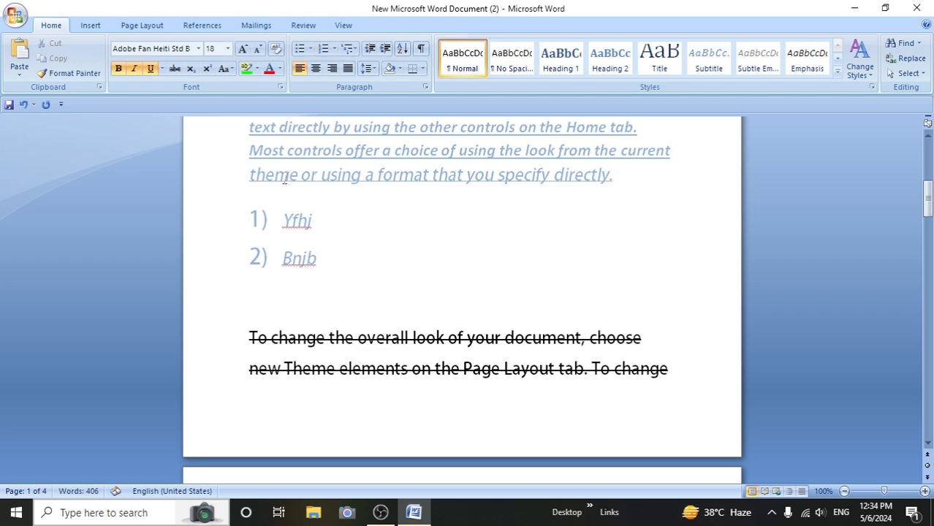
click(351, 49)
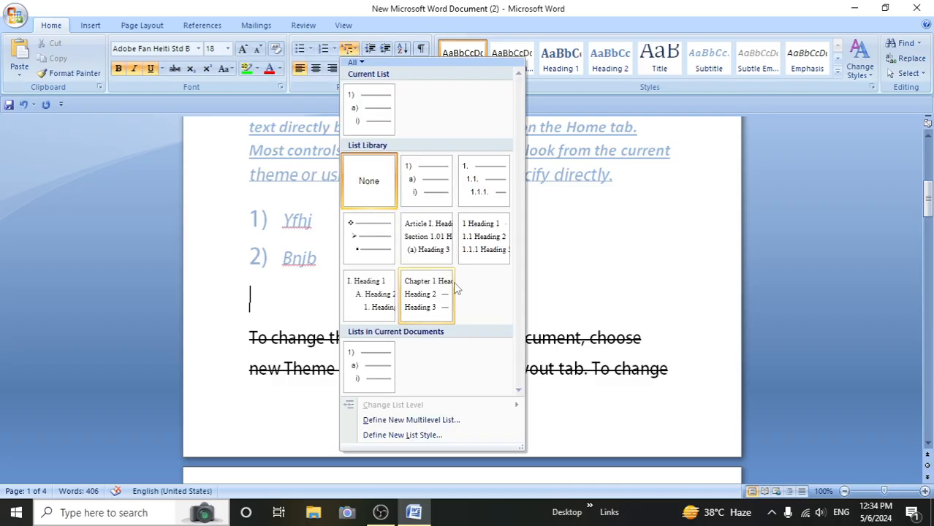
mouse_move(443, 242)
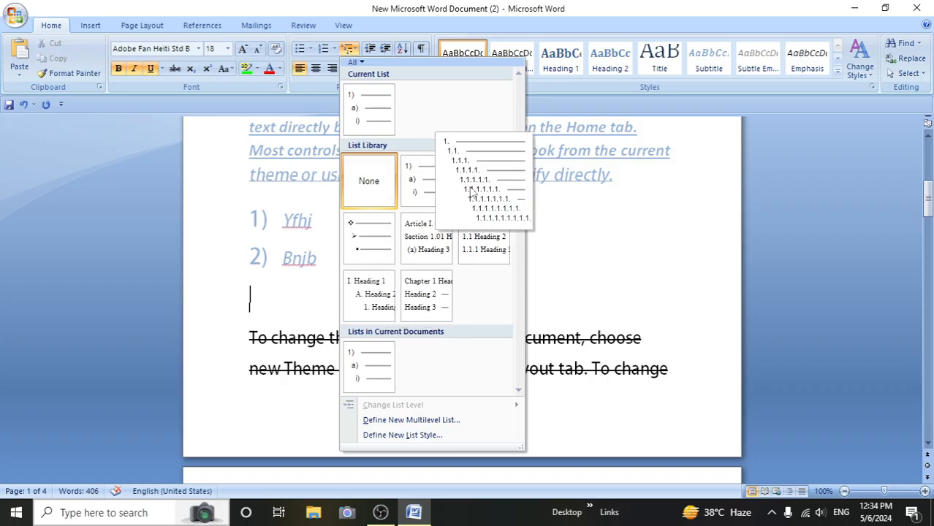
click(472, 218)
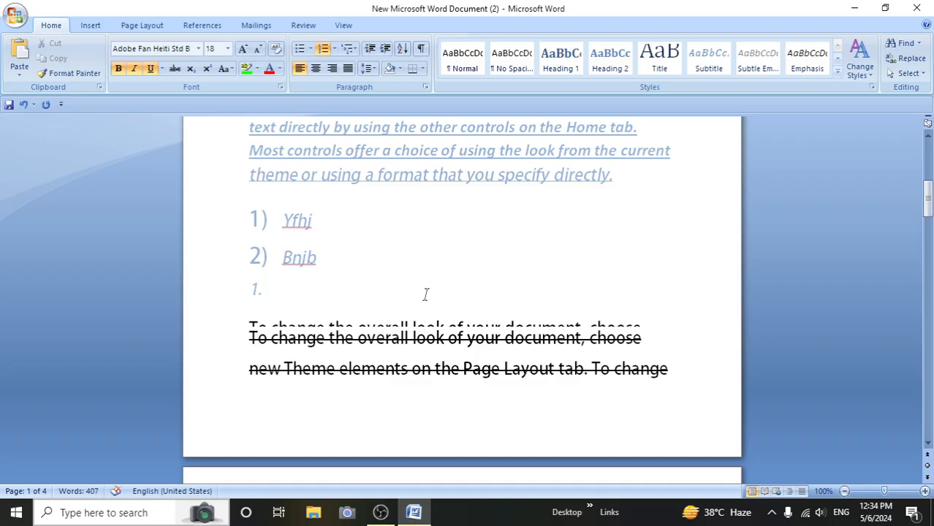
- Enter "Rtfdhjb" and "ughiu" as the first two items of the new multilevel list
text(rtfdhjb)
key(Return)
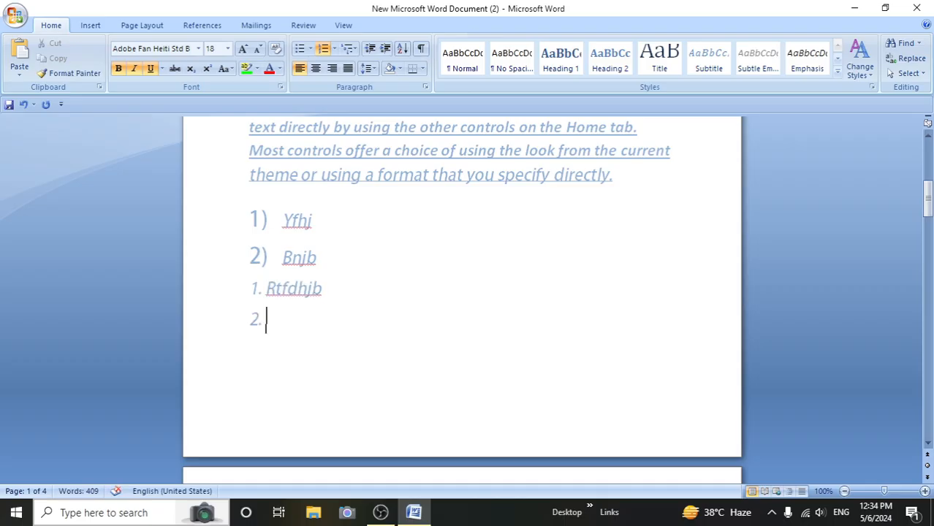
text(ughiu)
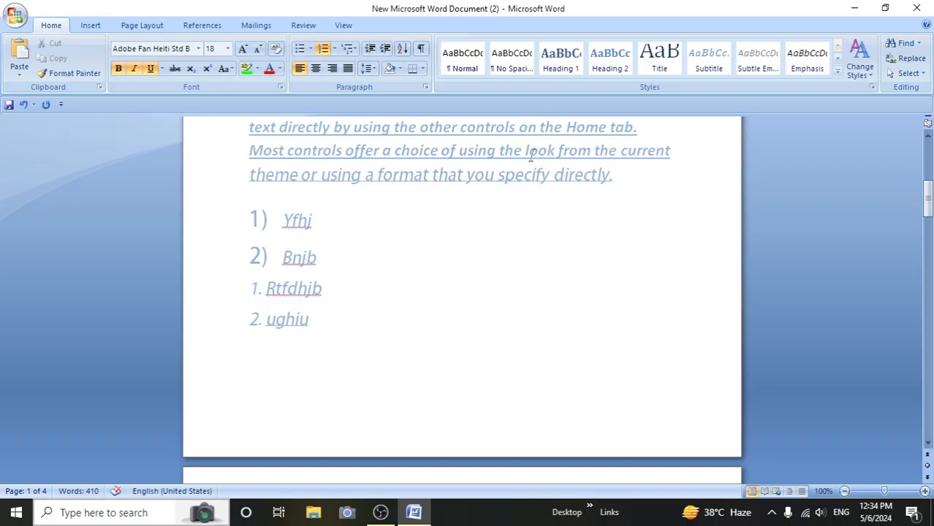
- Change the list level of the item "ughiu" to the second level, 1.1
click(350, 48)
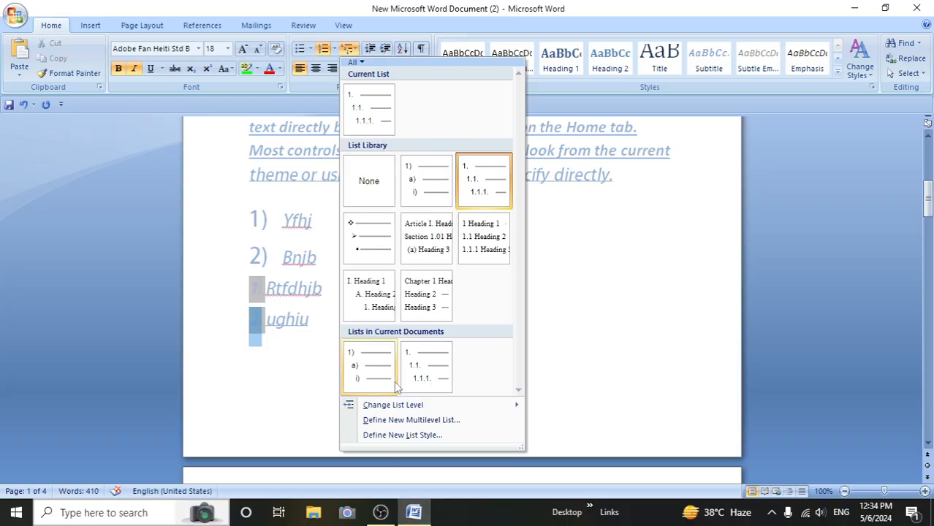
mouse_move(418, 408)
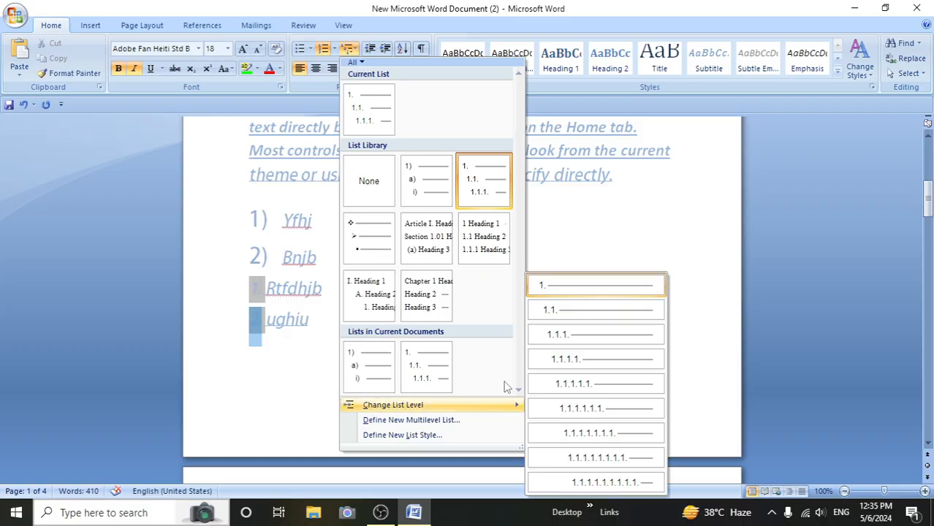
click(590, 310)
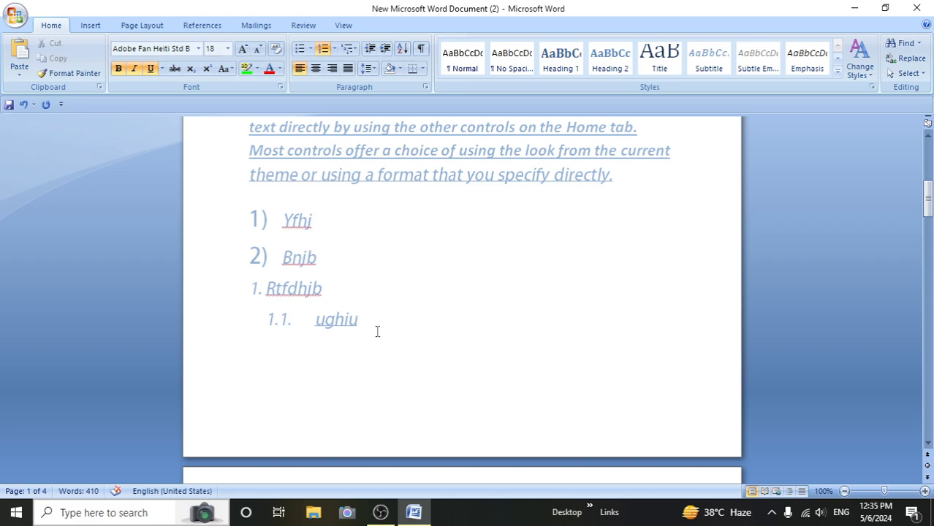
- Shorten the second-level item to "Ughi" and add the items "Hgfh" and "hjjk" below it at the same level
key(Return)
key(shift+Tab)
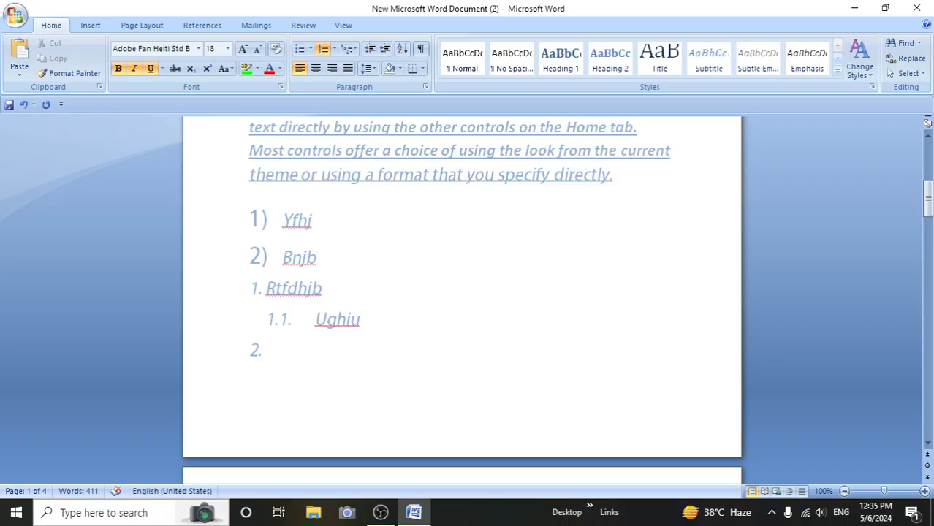
key(BackSpace)
key(BackSpace)
key(BackSpace)
key(BackSpace)
key(Return)
text(hgfh)
key(Return)
text(hjjk)
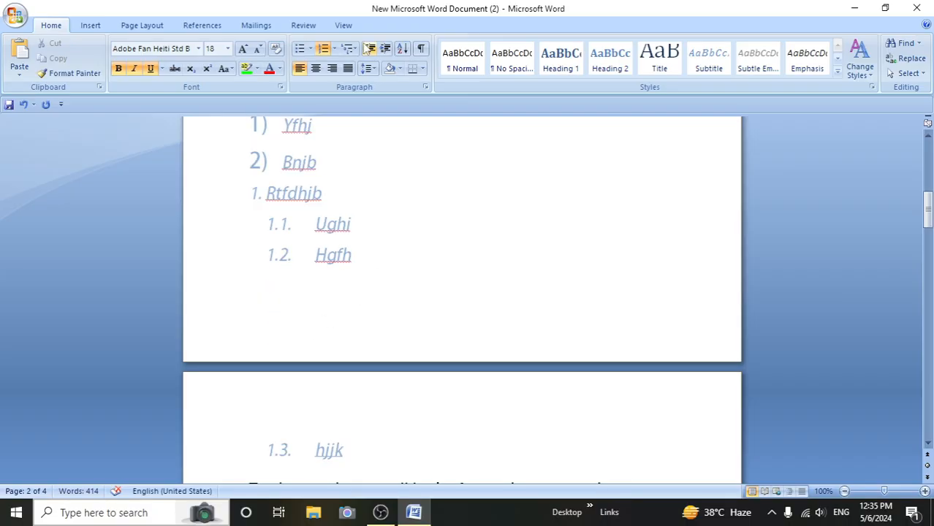
- Change the list level of the item "hjjk" to the sixth level, 1.1.1.1.1.1
click(349, 48)
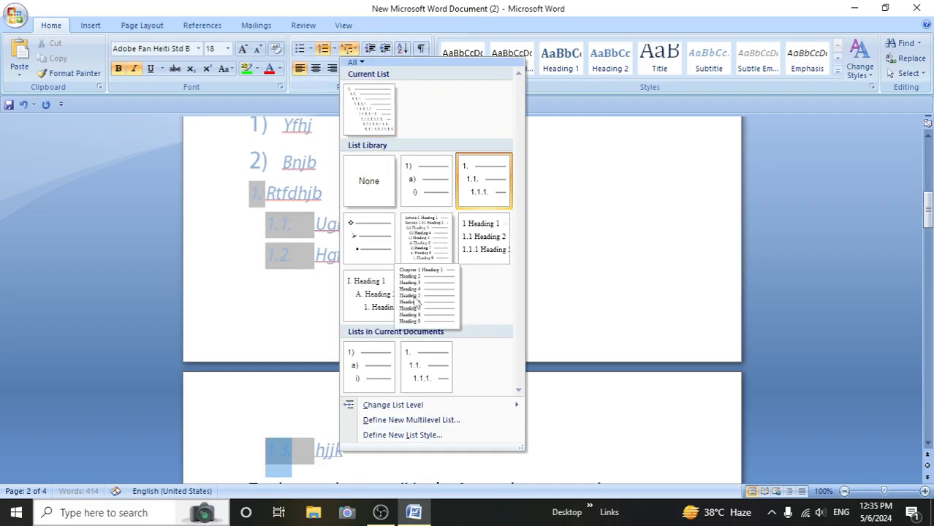
mouse_move(500, 405)
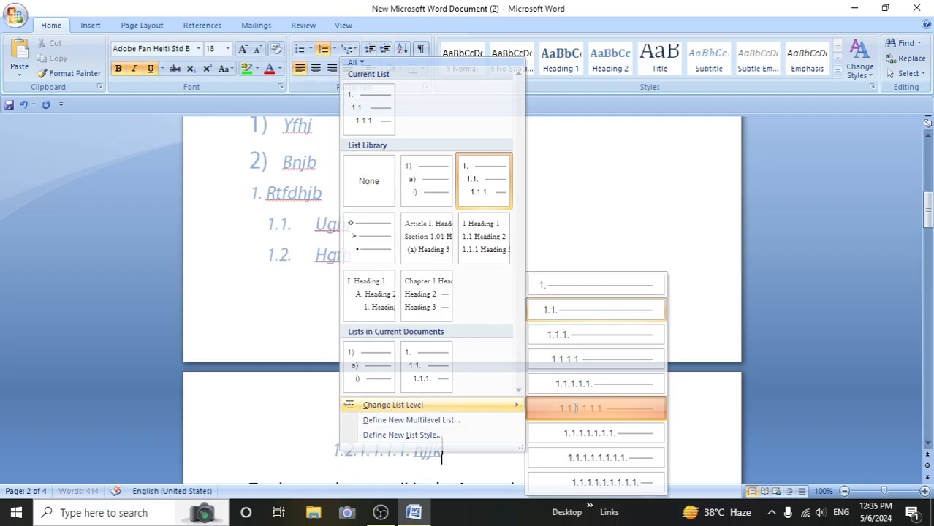
- Add the item "Jhbjh" below "Hjjk" at the sixth list level and start another empty item under it
click(553, 408)
key(Return)
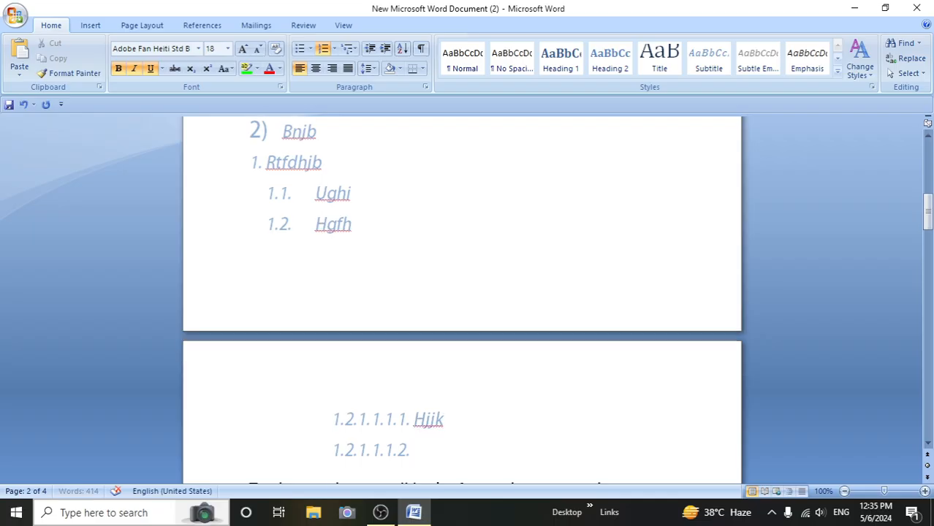
text(jhbih)
key(Return)
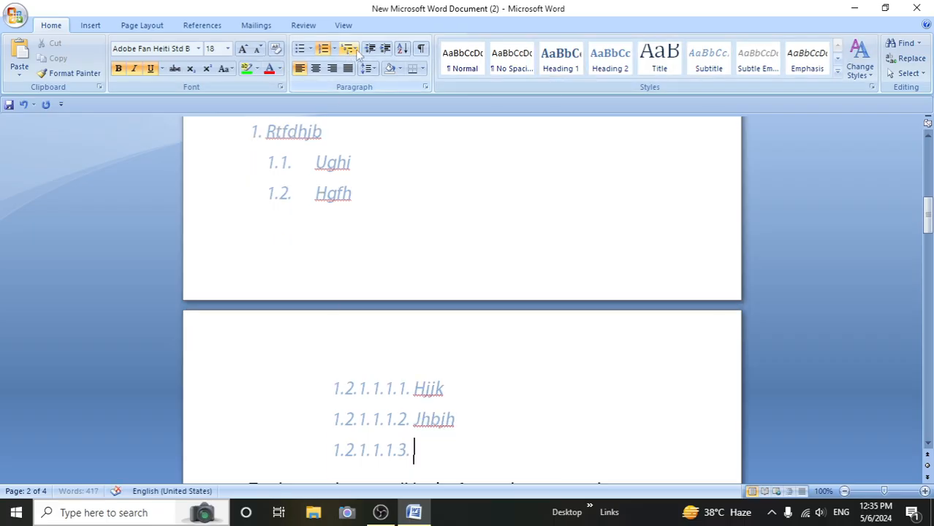
- Define a new multilevel list whose sixth level uses the i, ii, iii number style, choosing Level 1 as the included level number
click(355, 51)
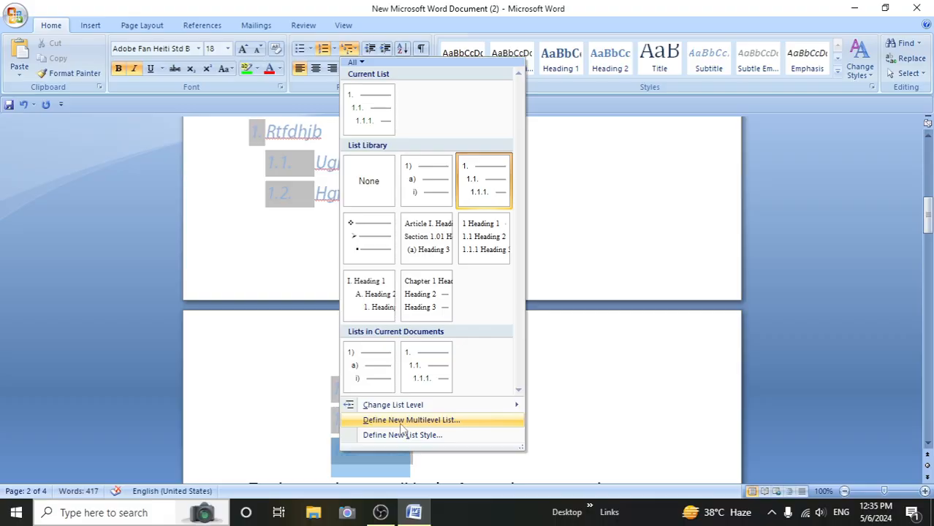
click(425, 421)
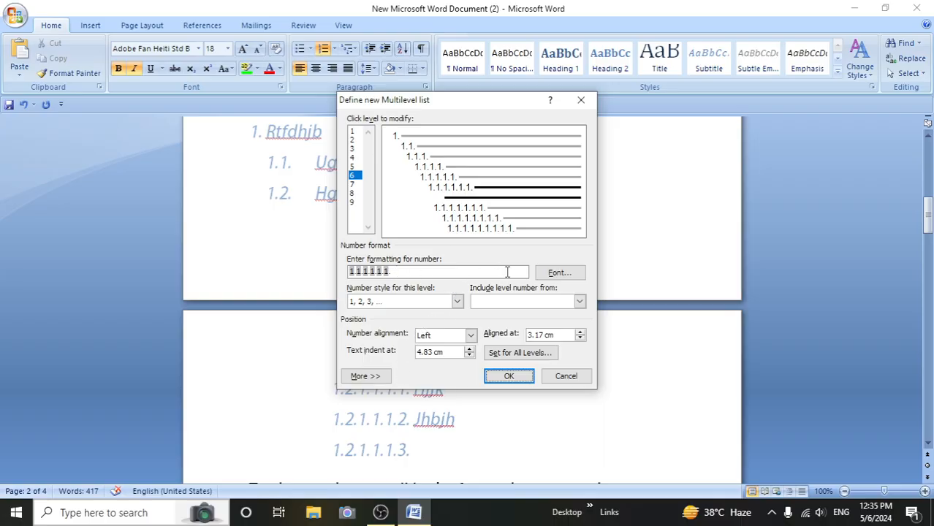
click(457, 302)
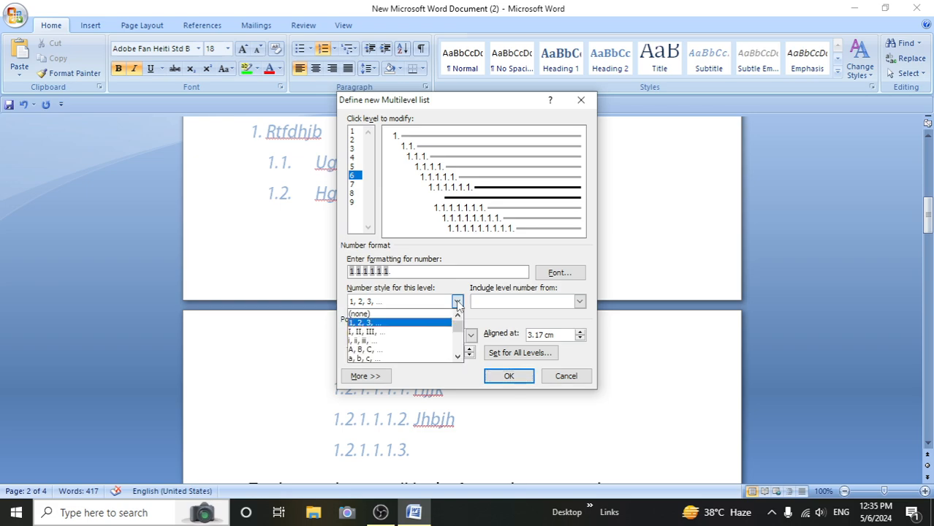
click(381, 338)
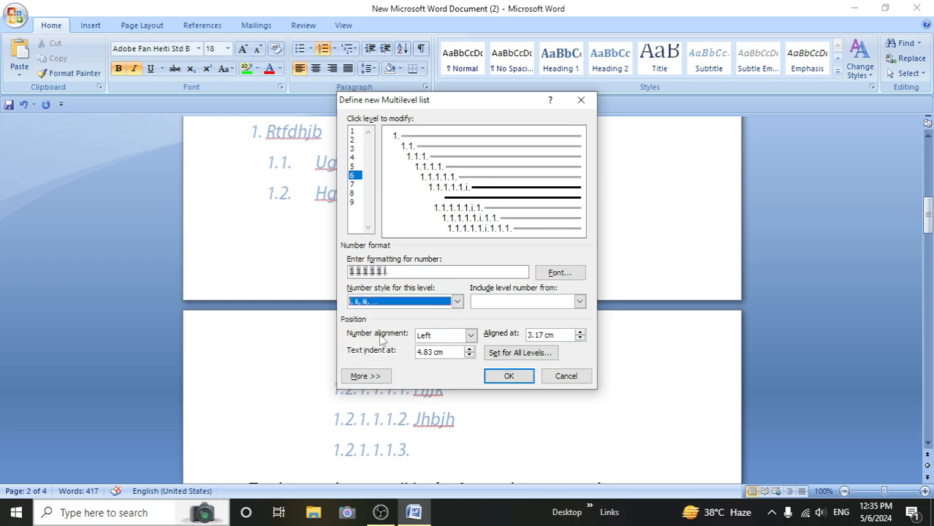
click(580, 302)
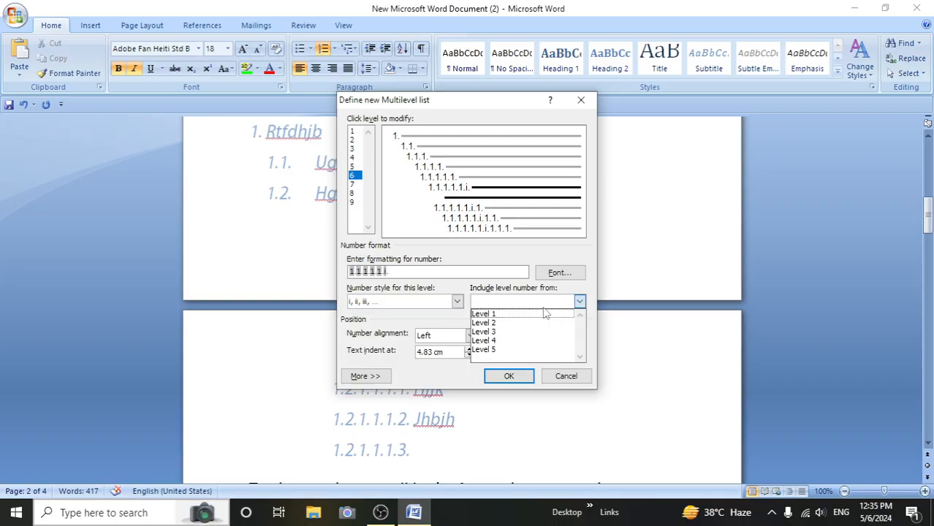
click(488, 316)
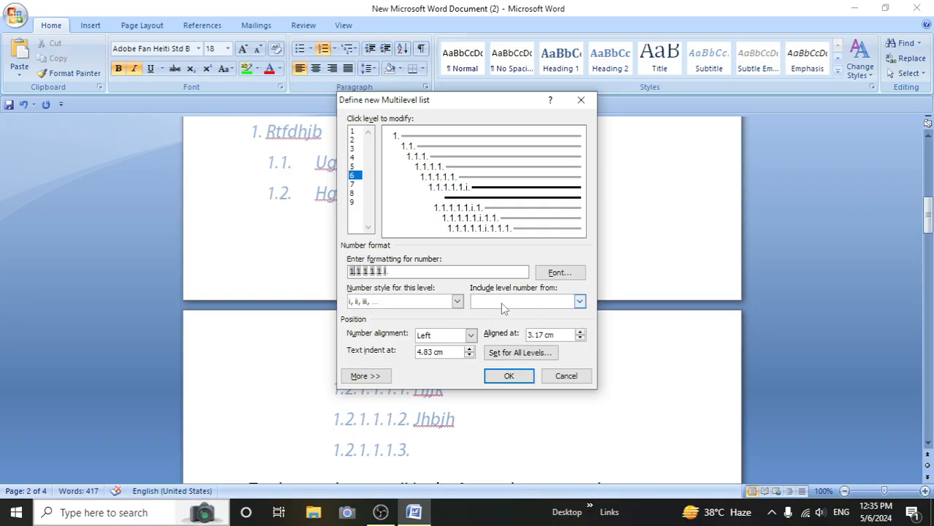
click(508, 376)
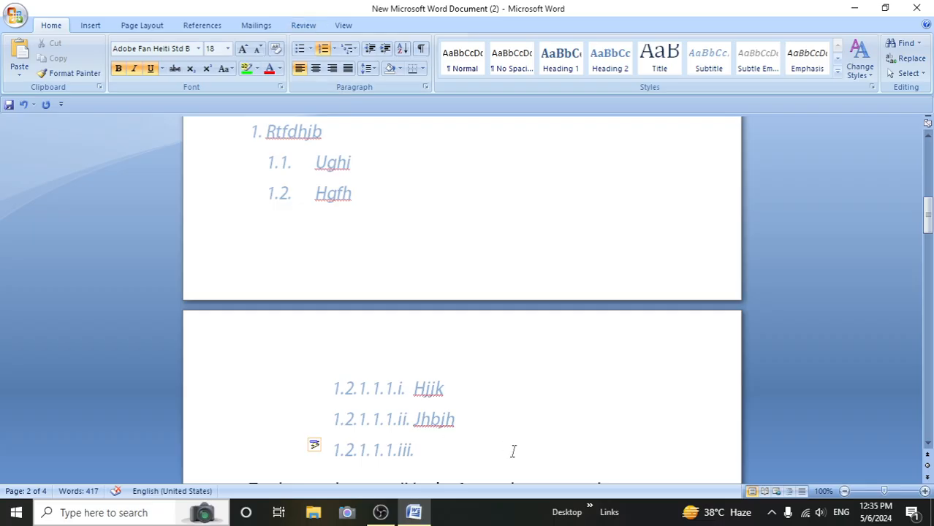
- Promote the empty item to the fifth level and define list style Style1 for it, with a bold first level starting at 4
key(shift+Tab)
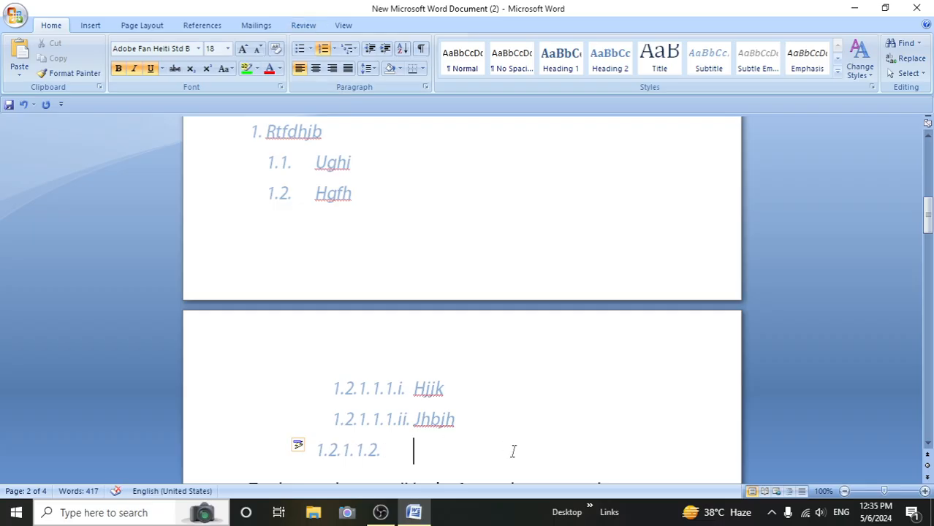
click(349, 48)
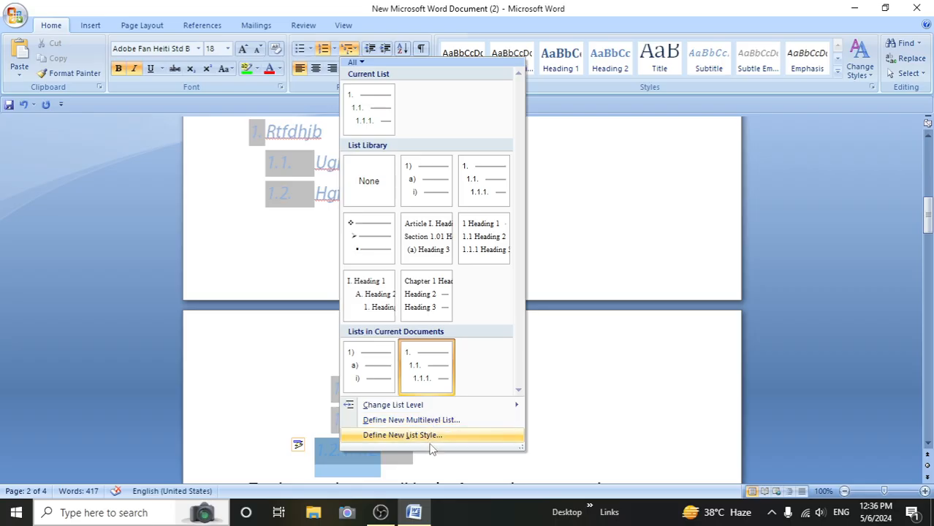
click(431, 436)
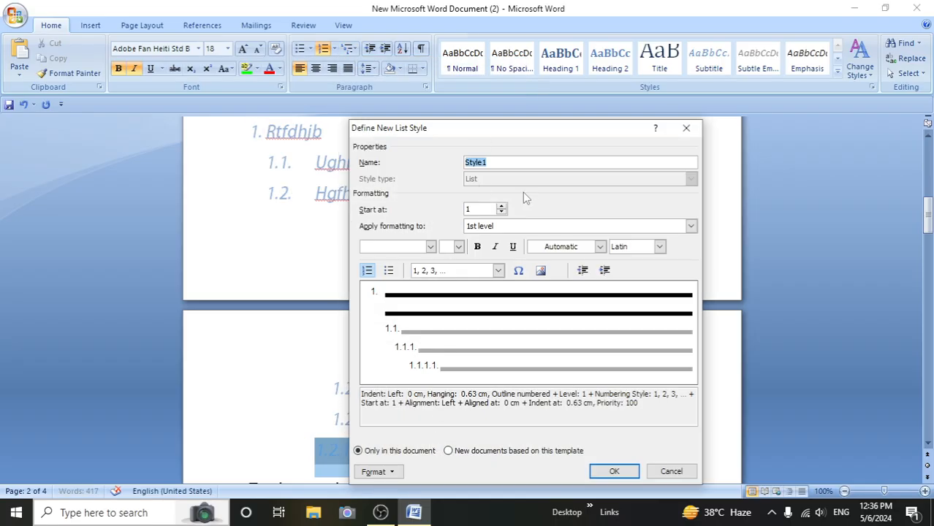
click(533, 164)
click(502, 207)
click(502, 206)
click(501, 207)
click(478, 248)
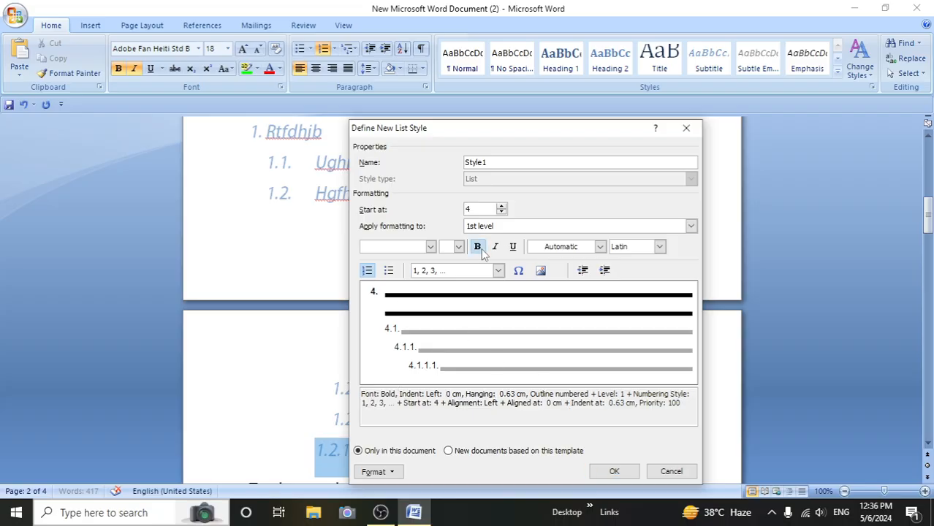
click(620, 472)
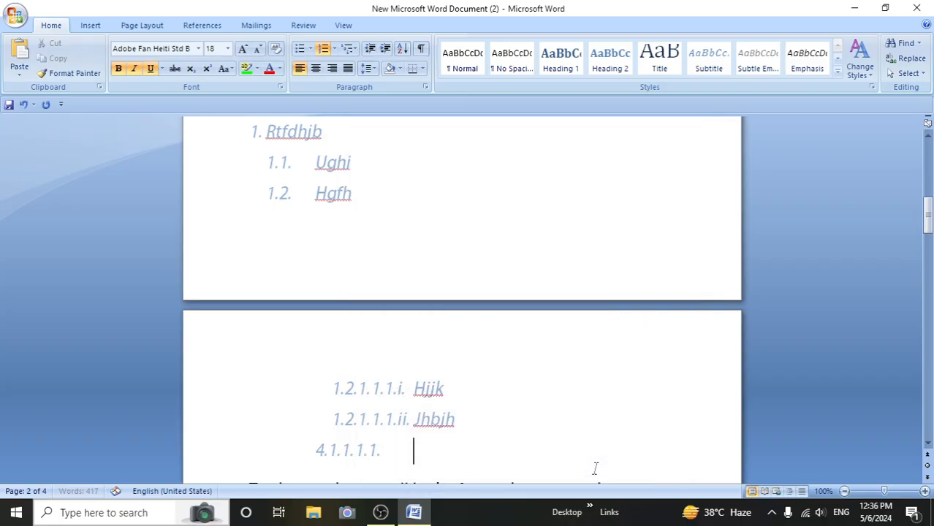
- Apply the current multilevel list to the empty item and enter "Ijkhnk" there at the fourth level, starting another item below
click(350, 50)
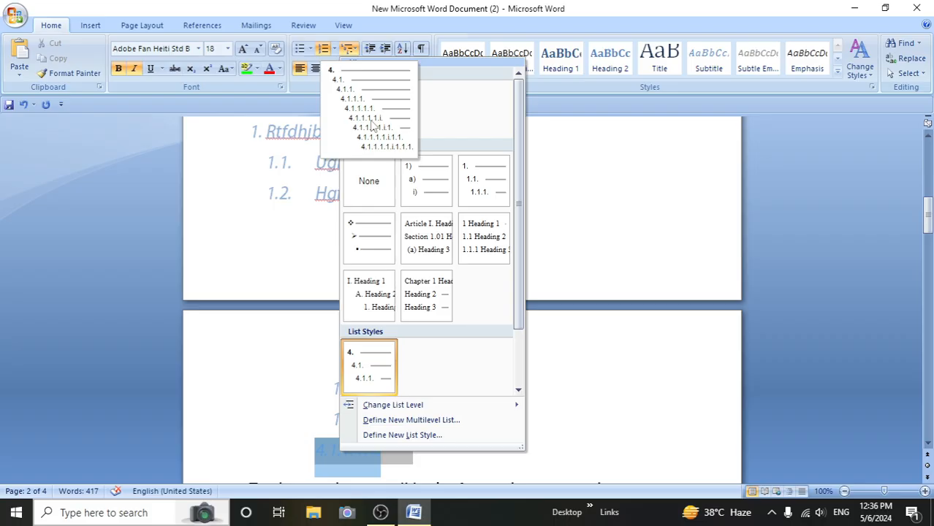
click(371, 117)
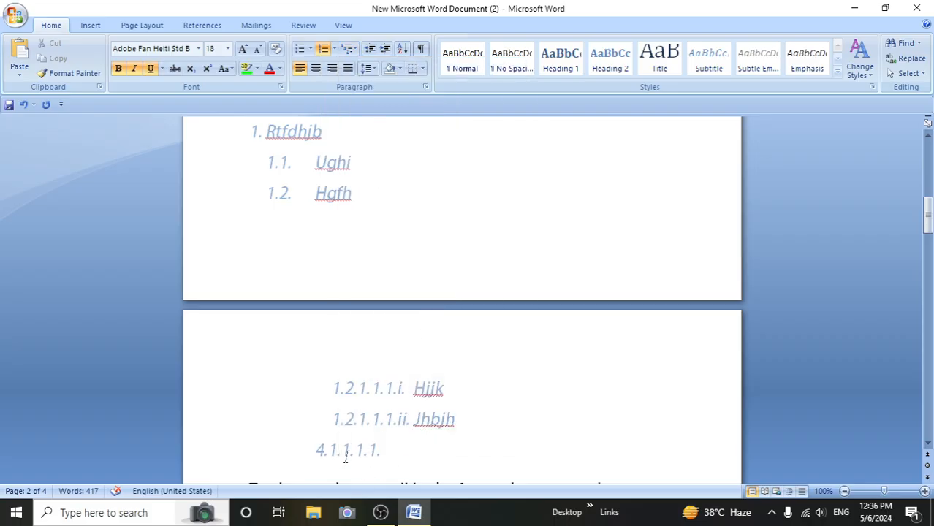
key(shift+Tab)
text(ijkhnk)
key(Return)
right_click(374, 460)
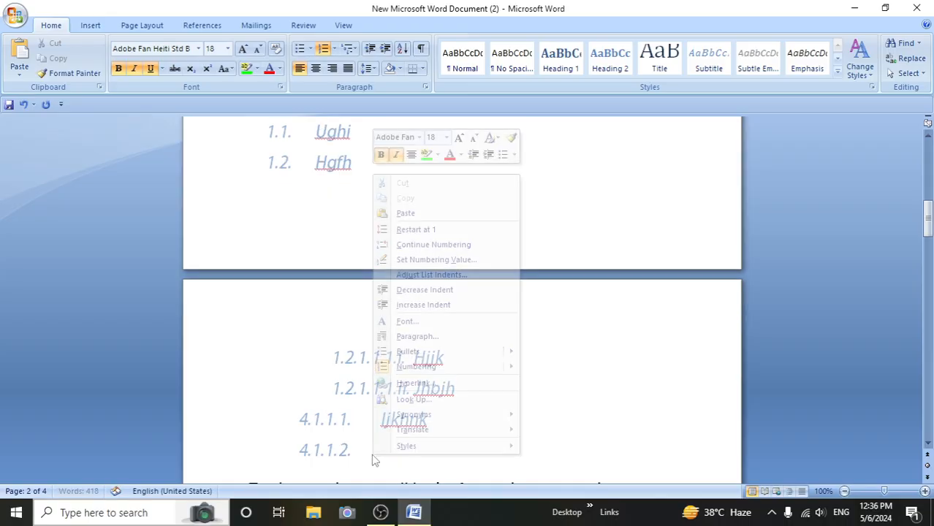
text(knl)
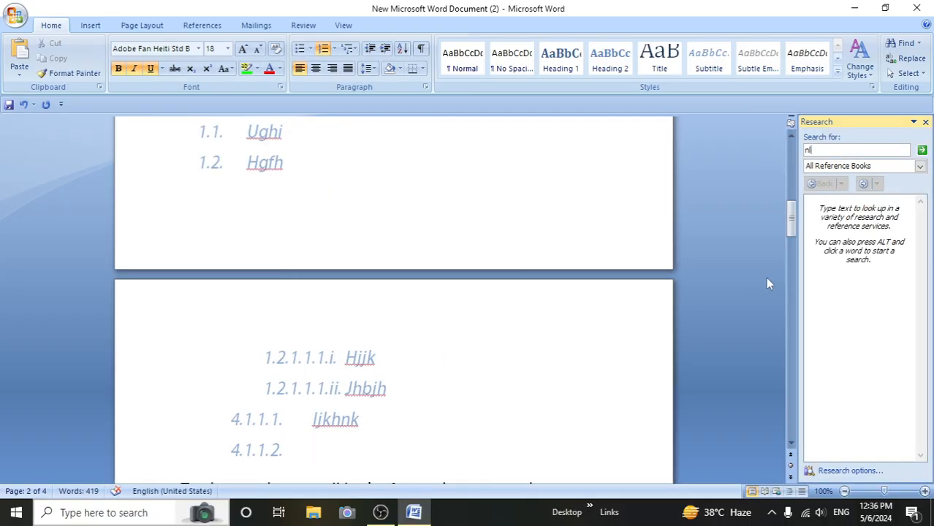
click(926, 122)
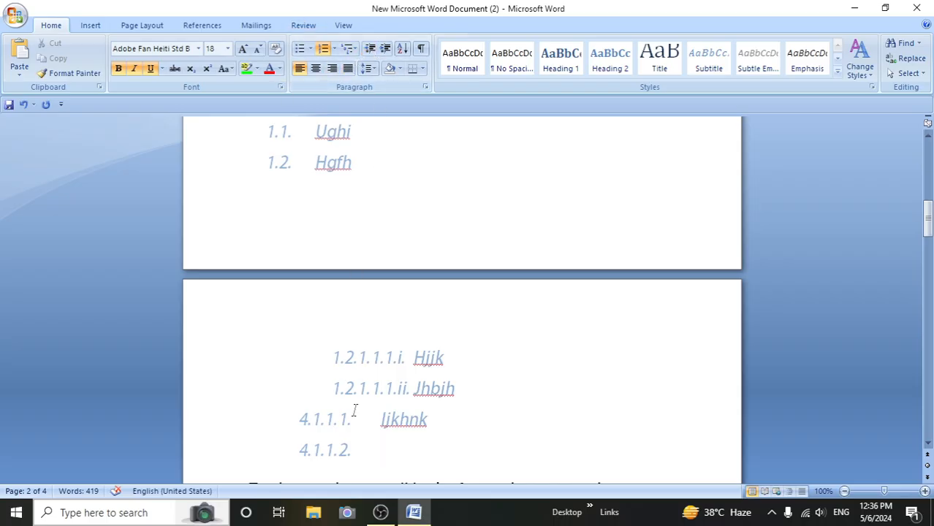
- Increase the indent of the paragraph containing "the Home tab. You can also format text directly" by four levels
scroll(355, 408, down, 12)
scroll(356, 411, down, 12)
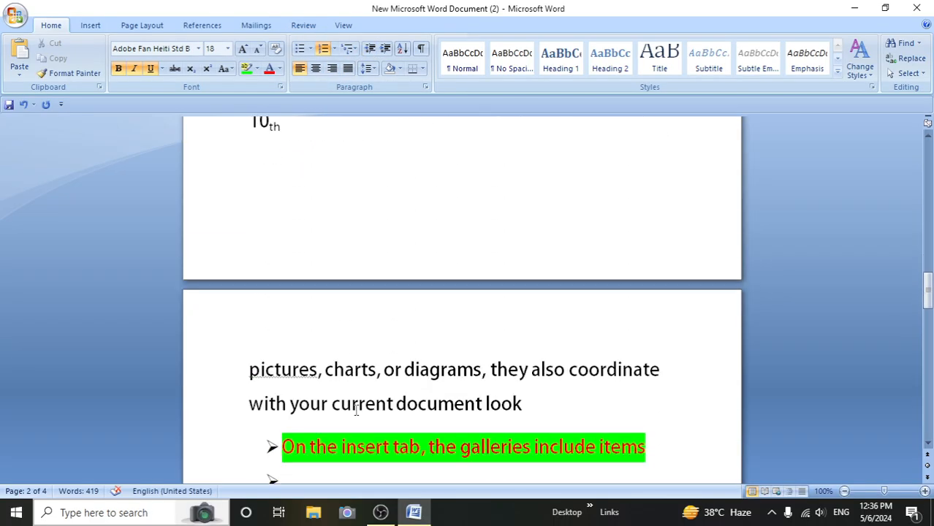
scroll(356, 410, down, 6)
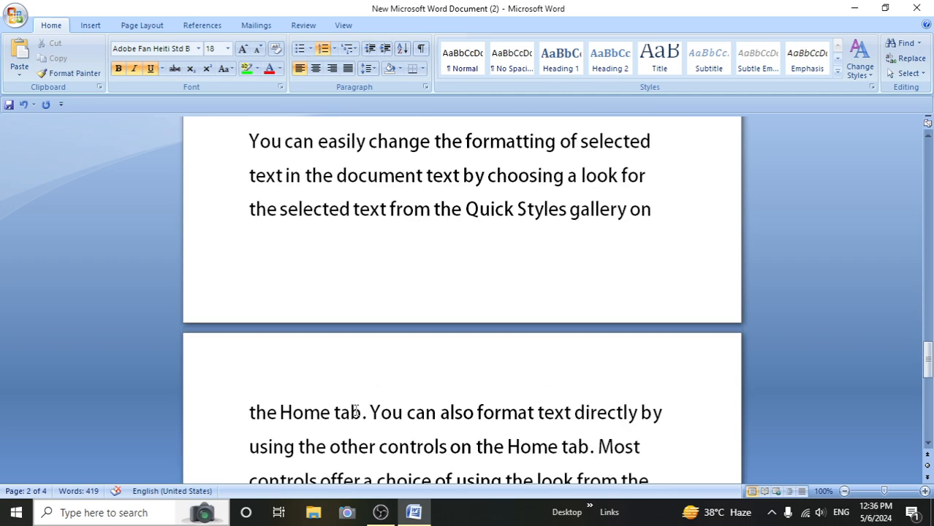
click(249, 282)
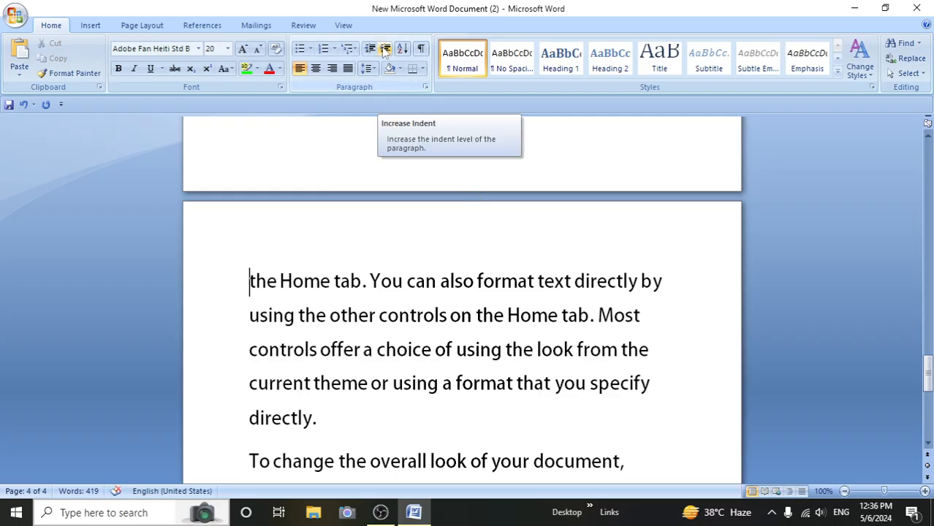
click(386, 50)
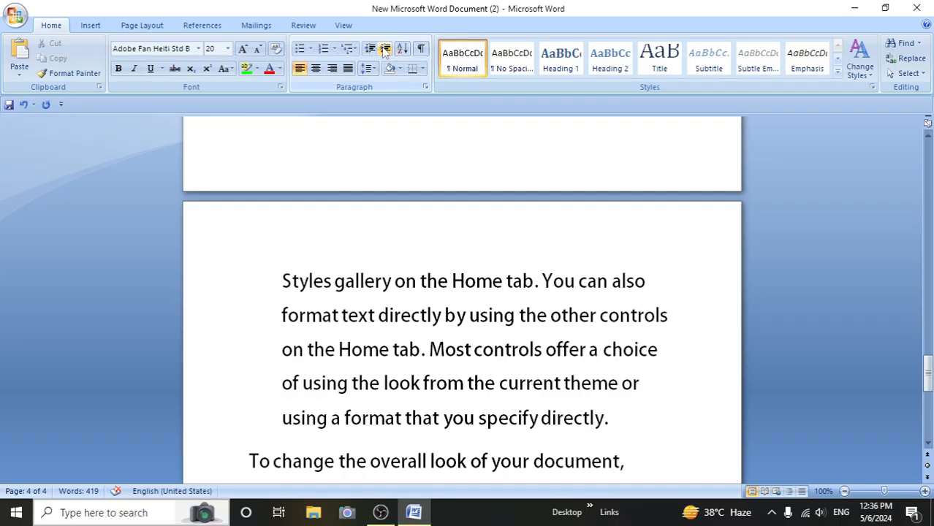
click(385, 50)
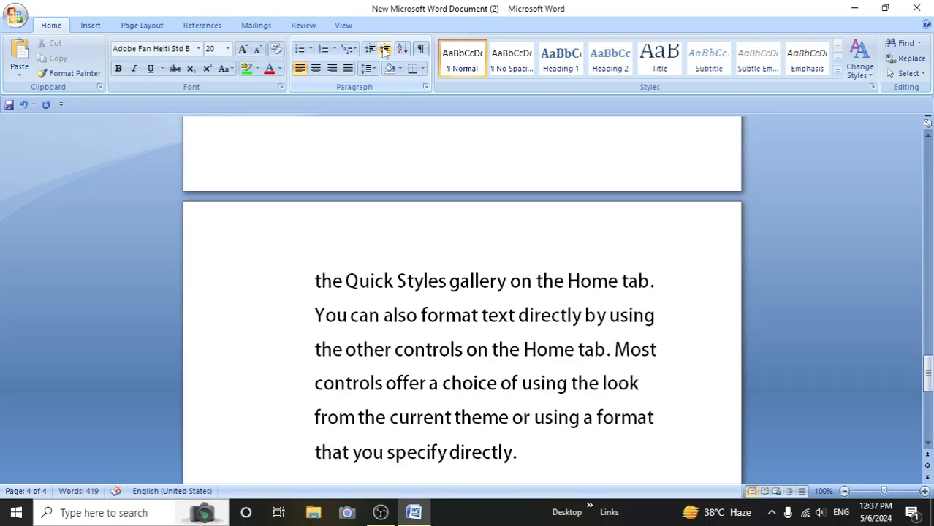
click(385, 49)
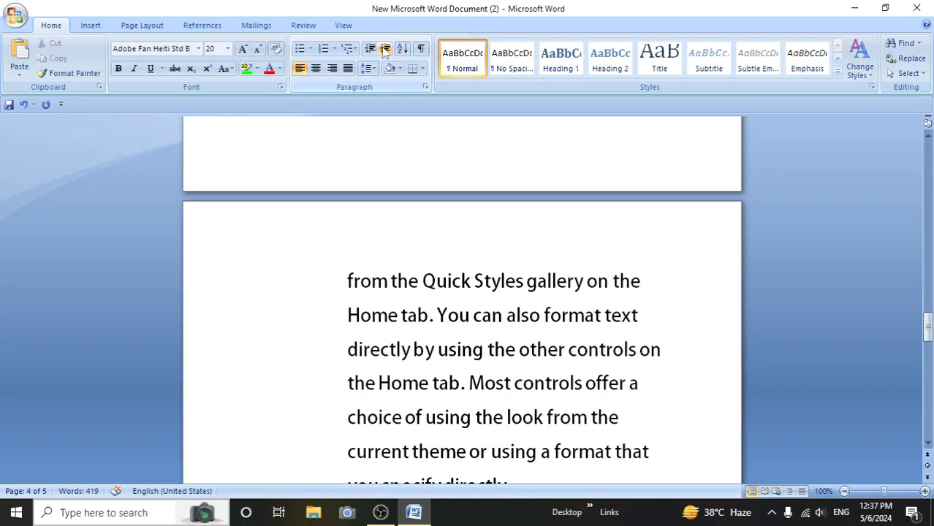
click(386, 49)
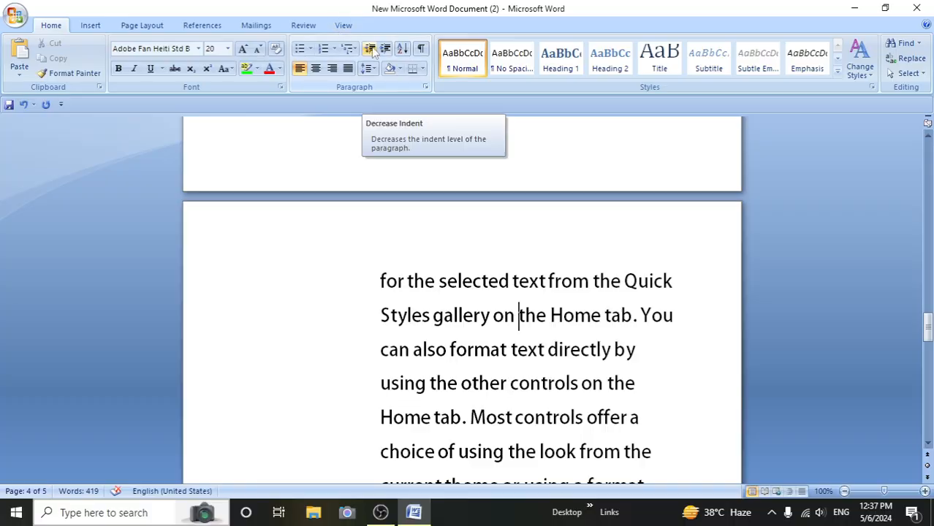
- Decrease the indent of the same paragraph until it is back at the page margin
click(370, 49)
click(371, 49)
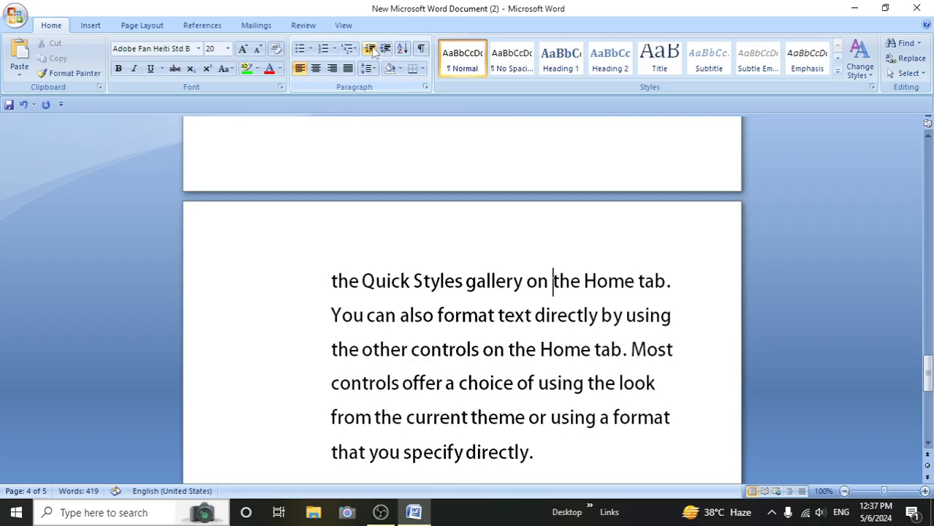
click(371, 49)
click(371, 49)
click(371, 49)
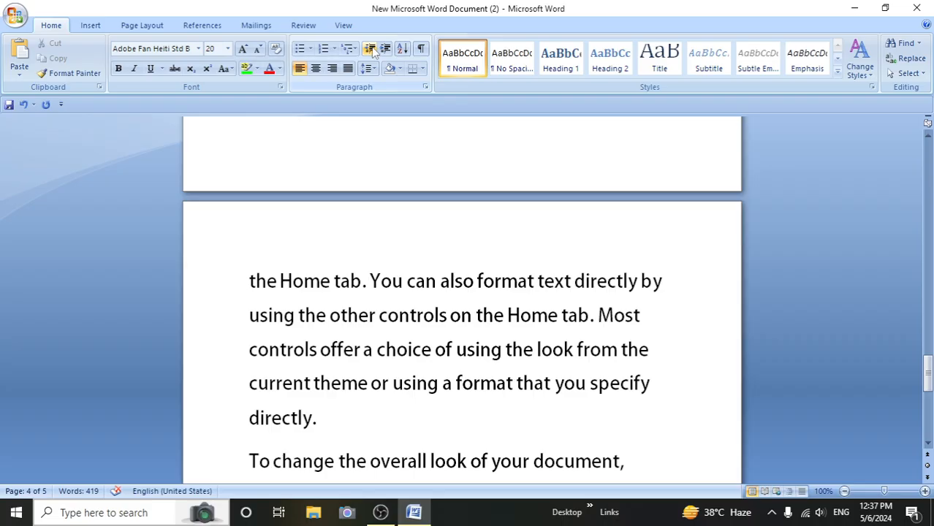
- Insert "2." before the paragraph starting "the Home tab" and break the paragraph after its first letter, leaving "2.t" on its own line
scroll(344, 212, down, 3)
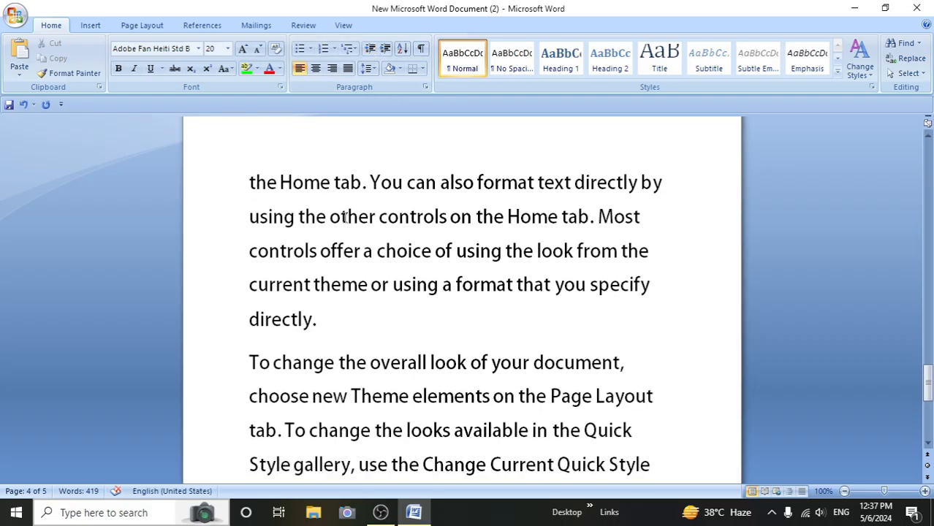
scroll(345, 219, down, 1)
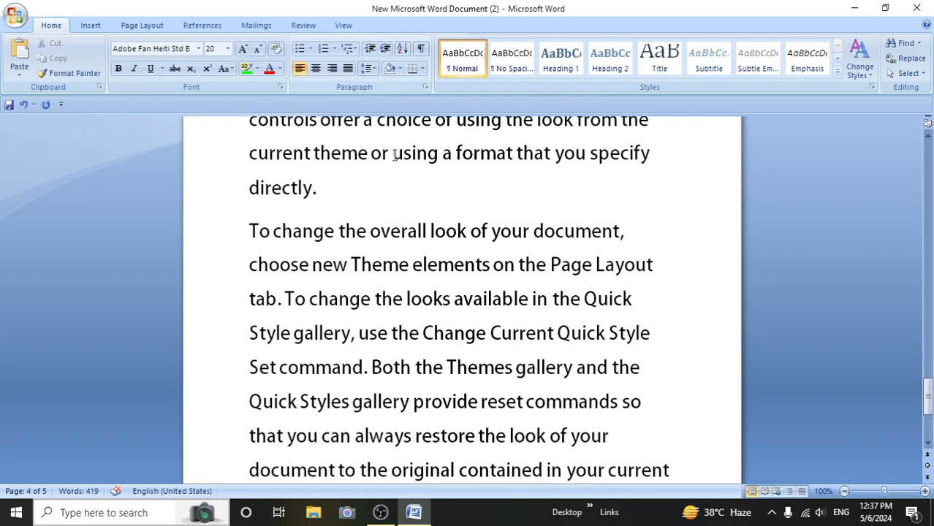
scroll(393, 153, up, 2)
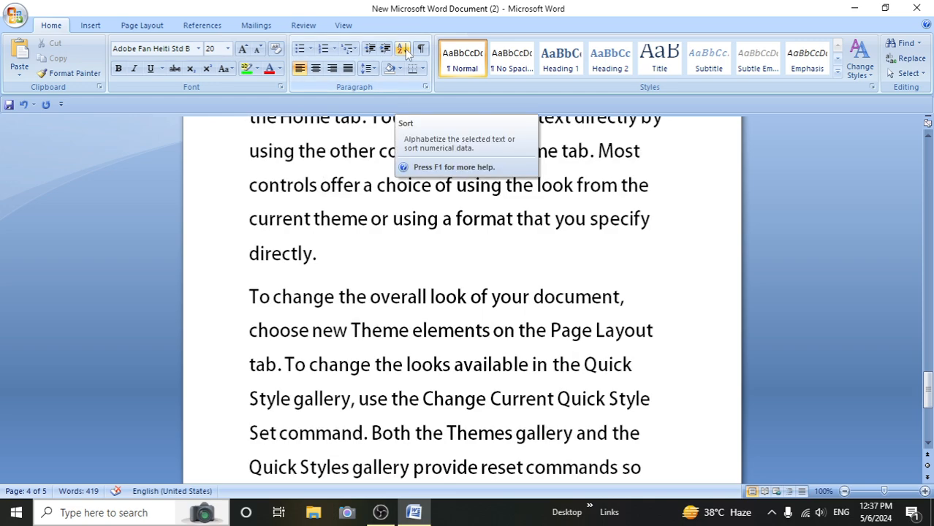
scroll(455, 292, up, 2)
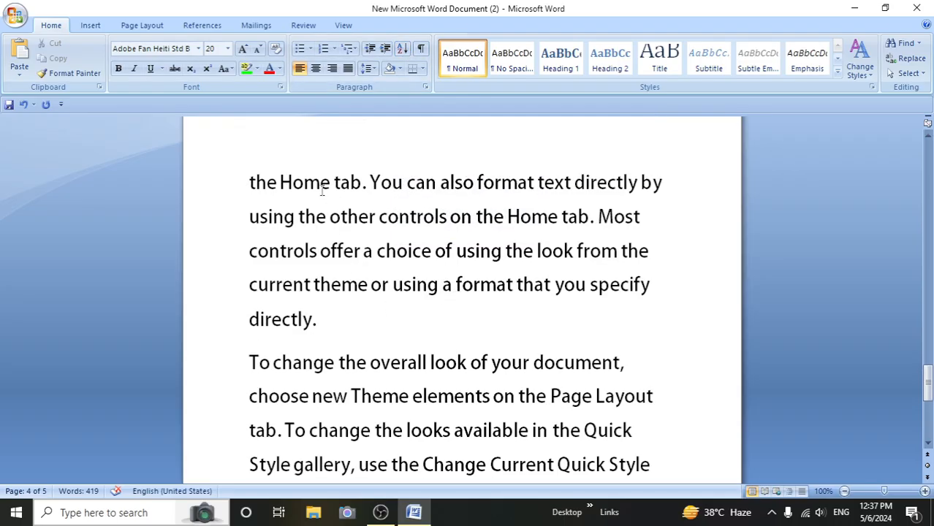
click(246, 186)
text(2)
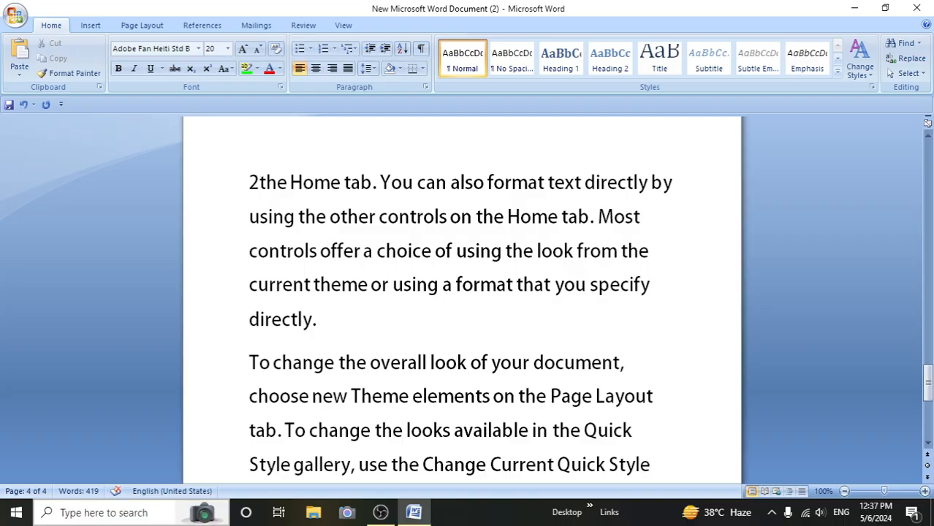
text(.)
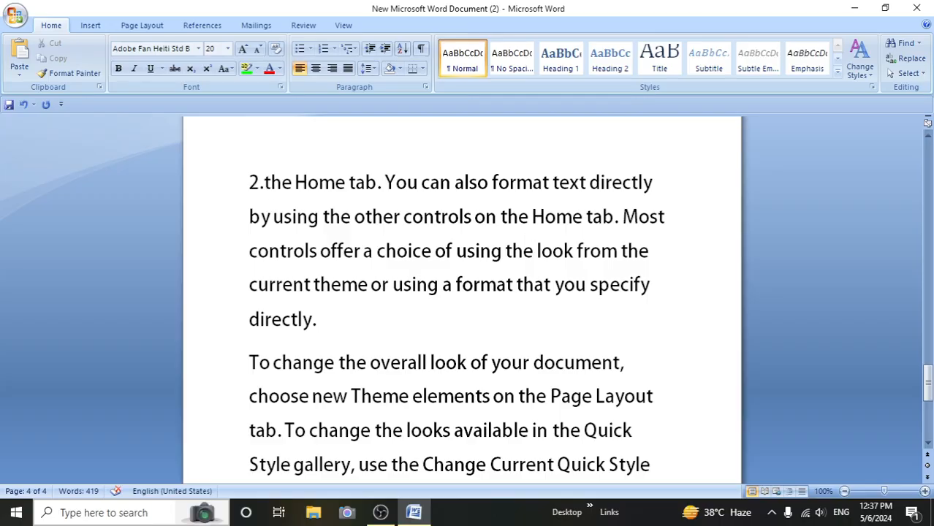
key(Return)
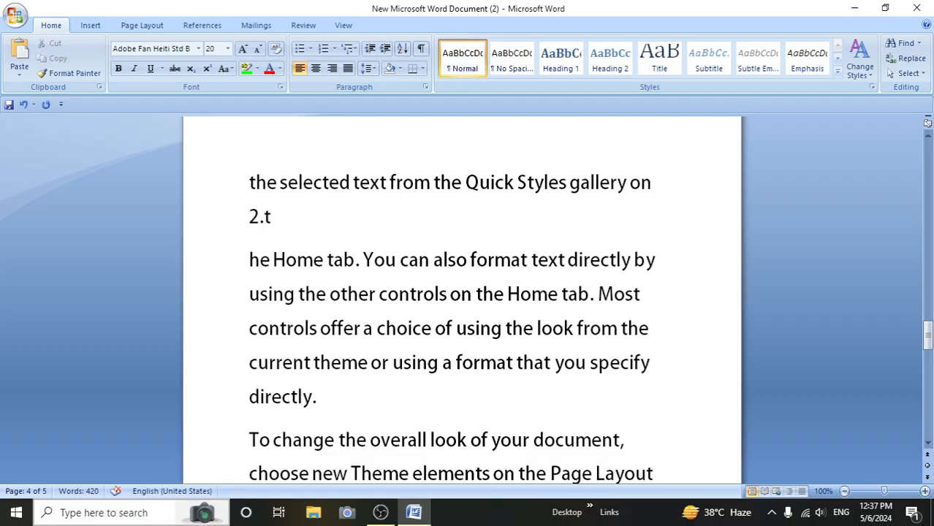
- Put "5." in front of the split-off paragraph starting "he Home tab" so it becomes a numbered item
text(5)
key(Return)
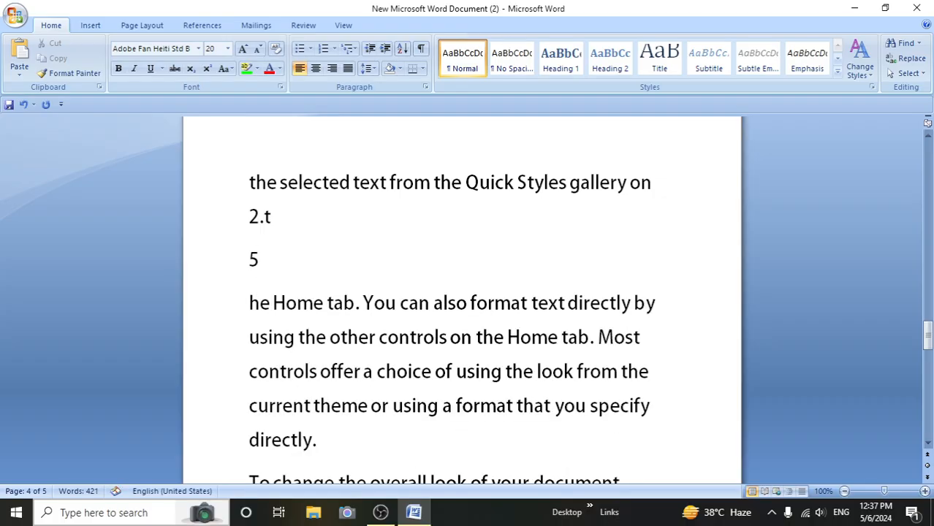
key(BackSpace)
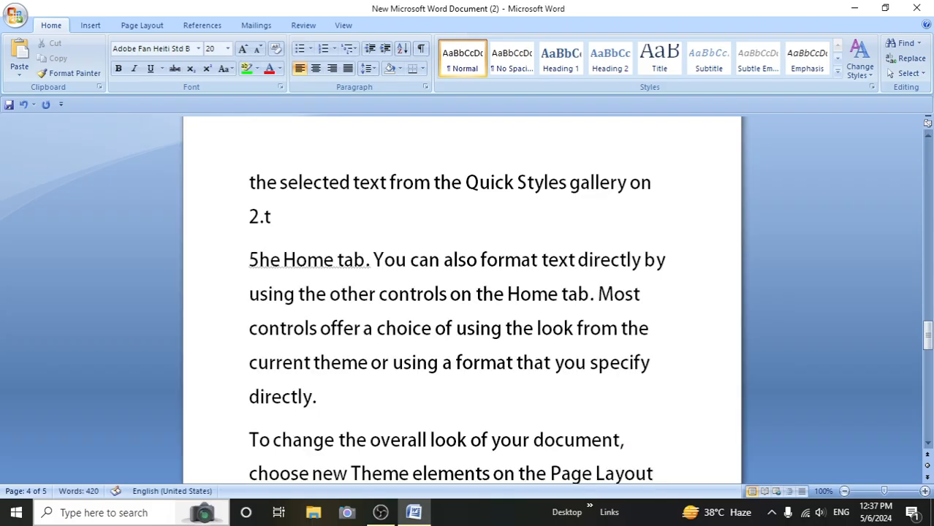
click(249, 183)
key(Down)
key(Right)
text(.)
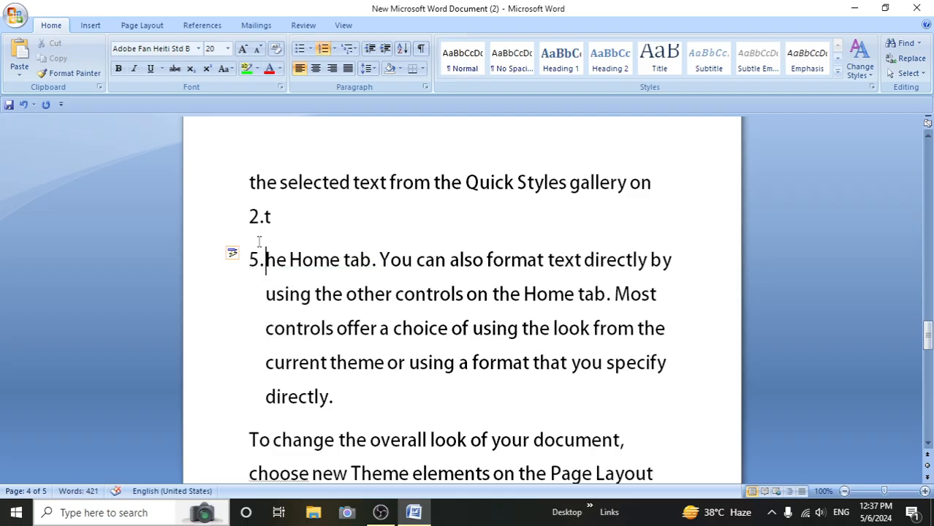
drag(234, 213, 260, 256)
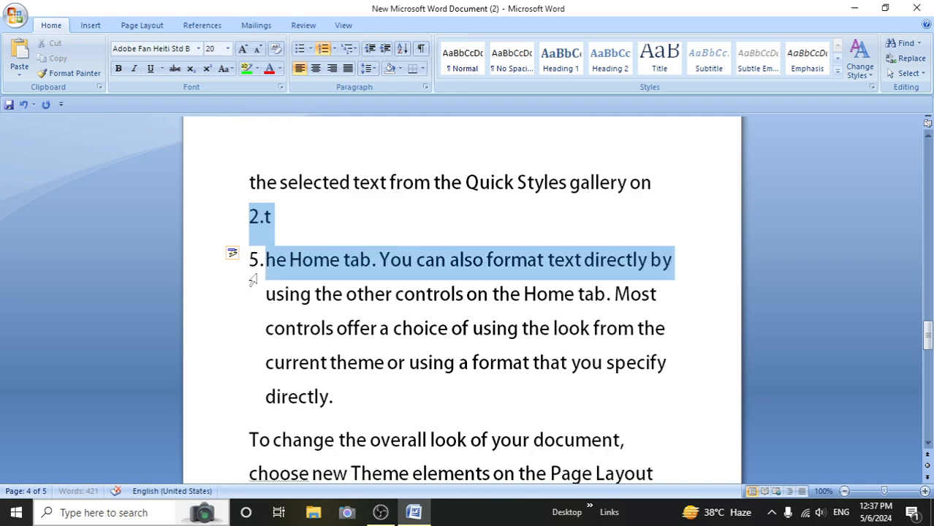
click(320, 276)
- Enter the words "Apple", "Cat" and "egg" as three separate paragraphs on the empty page after the last paragraph
scroll(350, 413, down, 5)
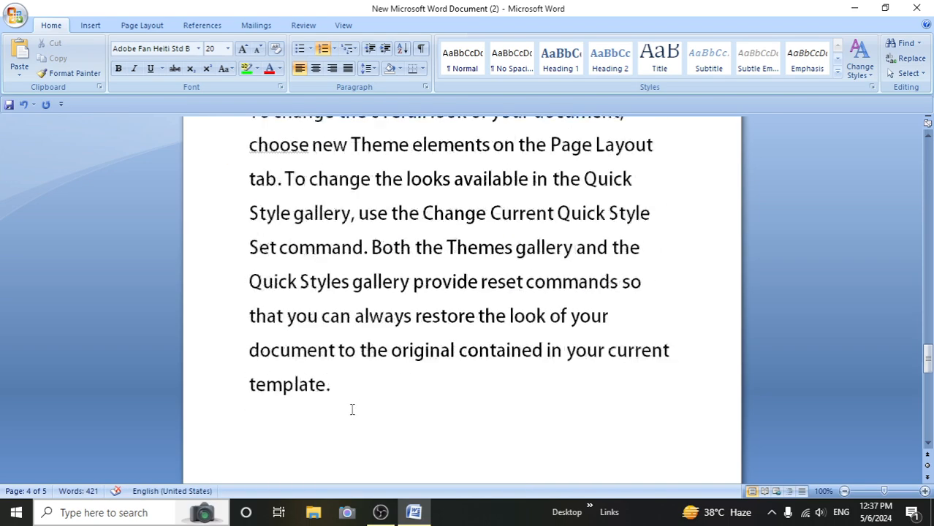
click(243, 400)
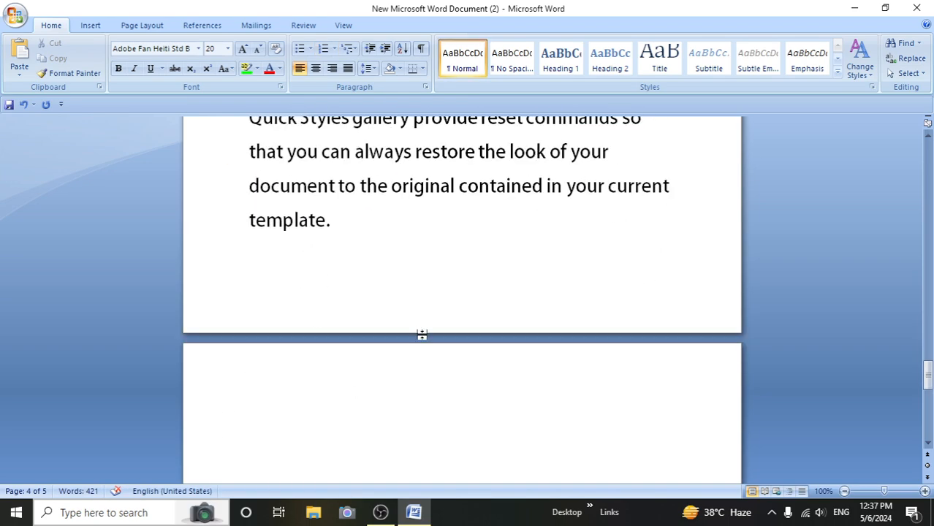
text(apple)
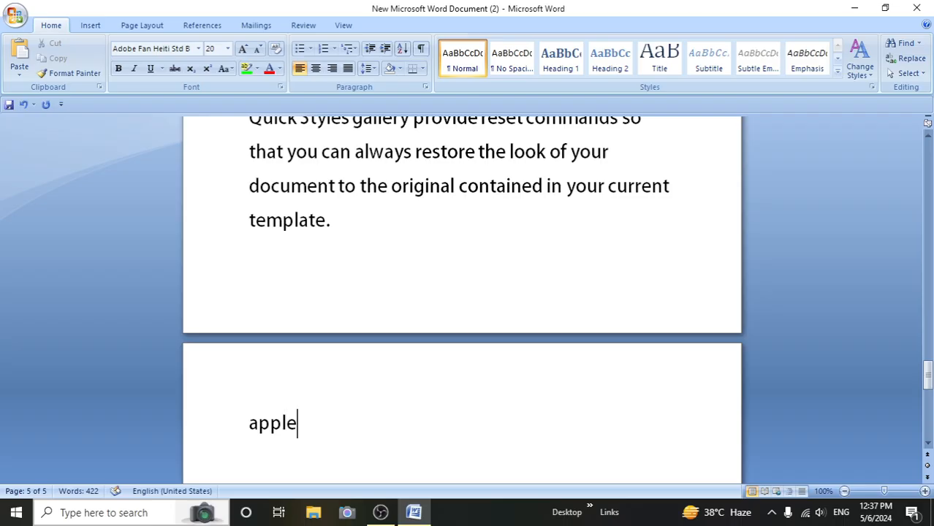
key(Return)
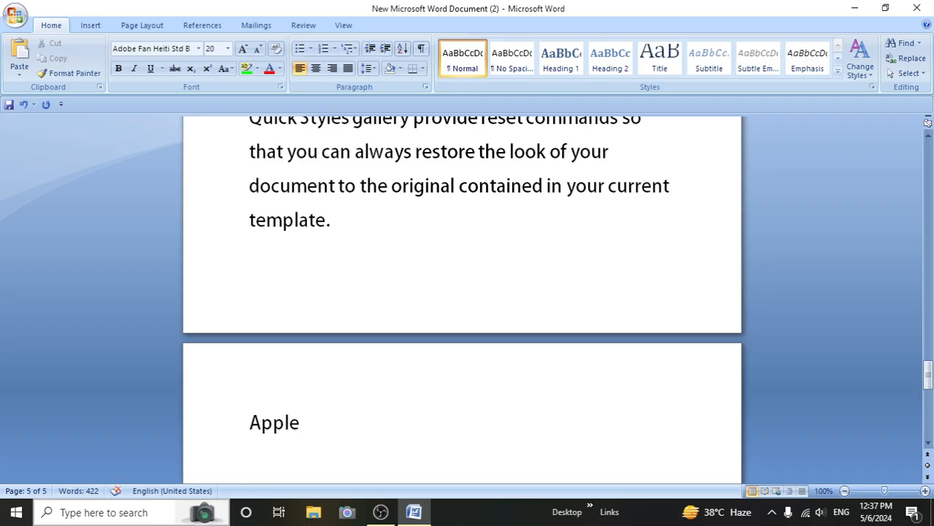
text(cat)
key(Return)
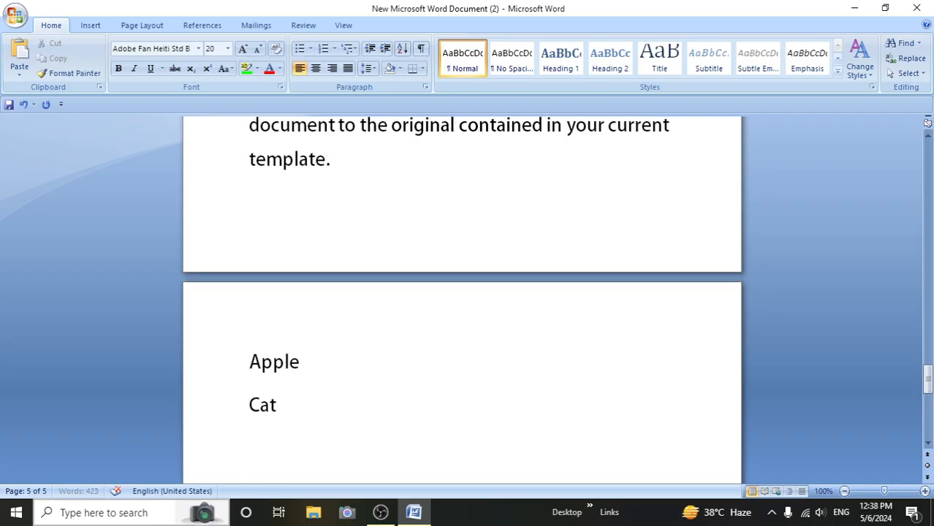
text(egg)
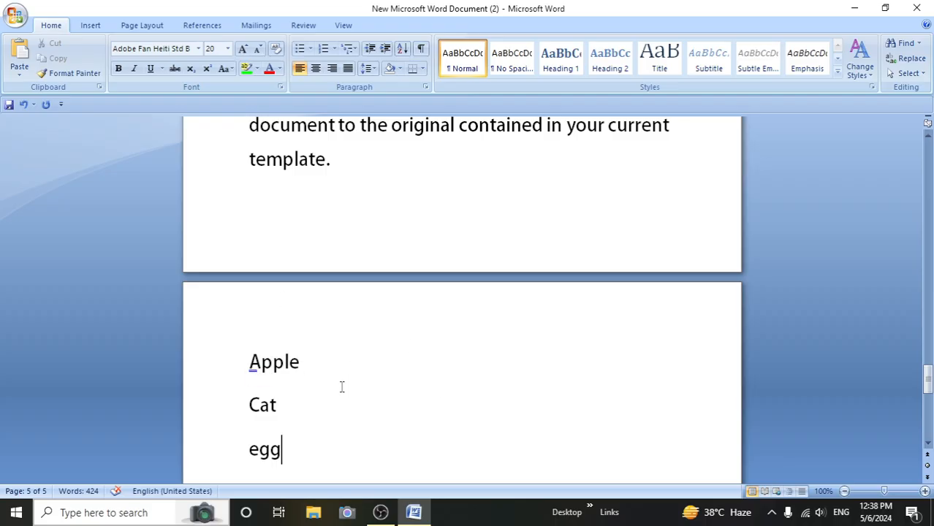
- Sort the three paragraphs "Apple", "Cat" and "egg" as text in descending order, with no header row
drag(249, 362, 290, 460)
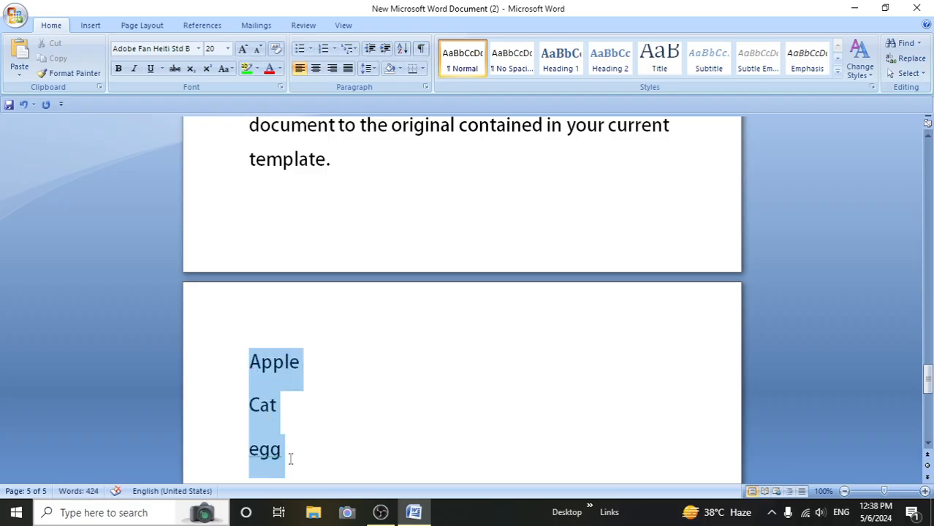
click(402, 49)
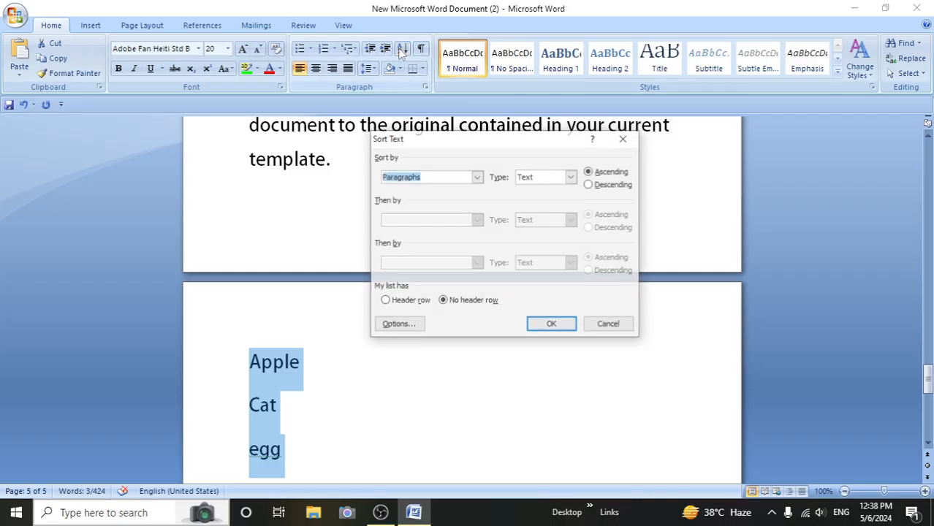
click(590, 185)
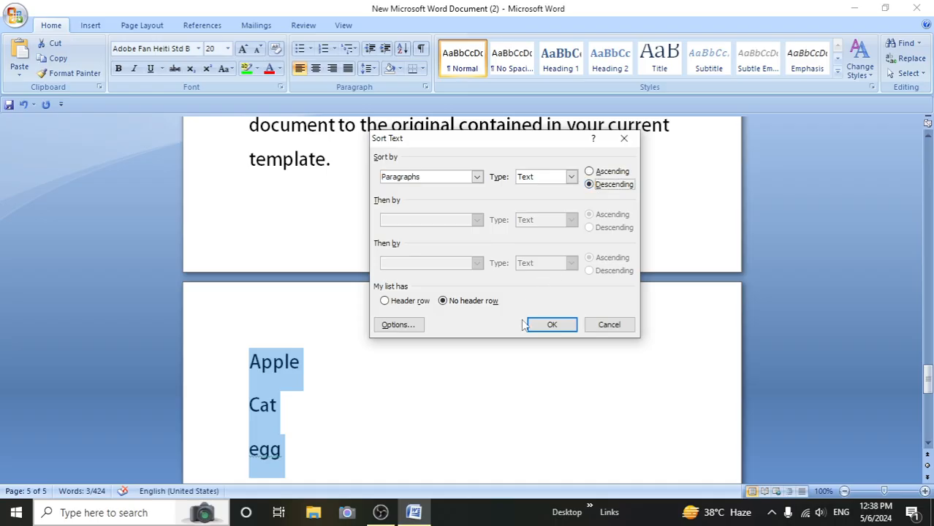
click(553, 325)
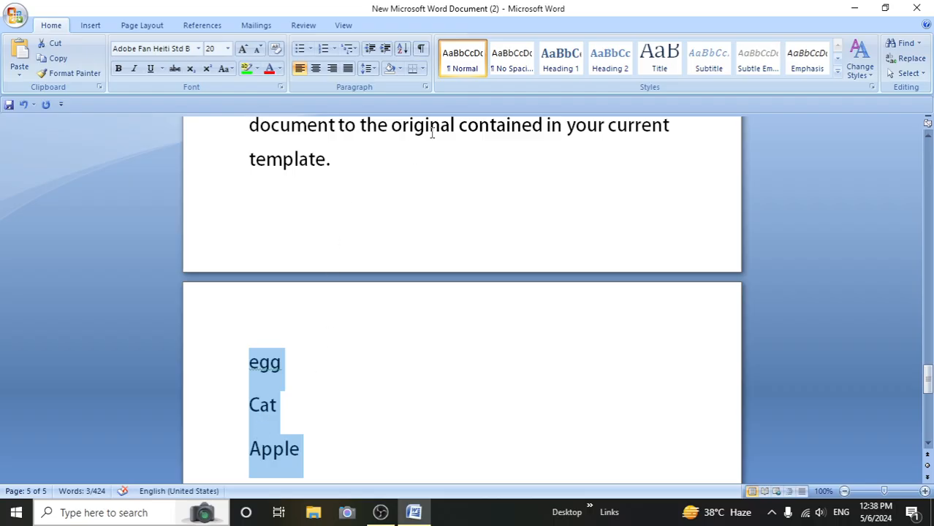
- Sort the paragraphs "egg", "Cat" and "Apple" as text in ascending order, with no header row
click(402, 48)
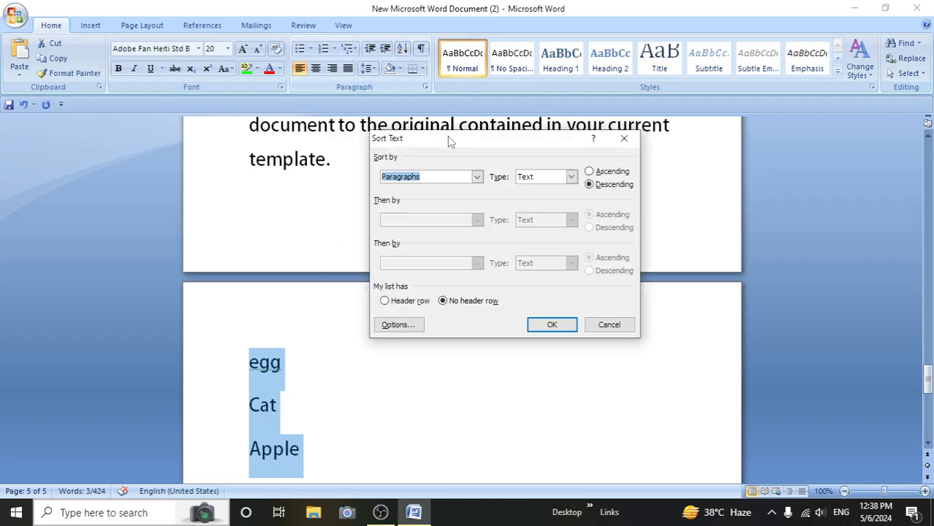
click(590, 171)
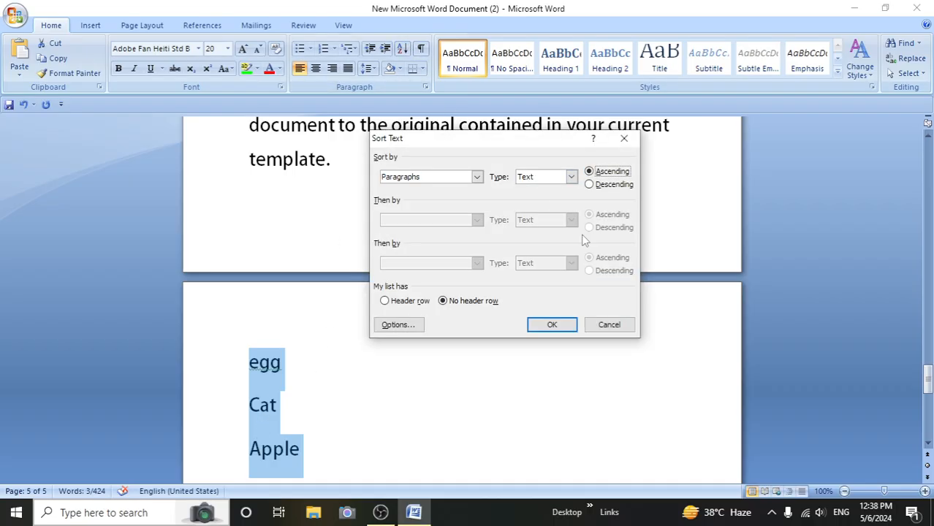
click(546, 327)
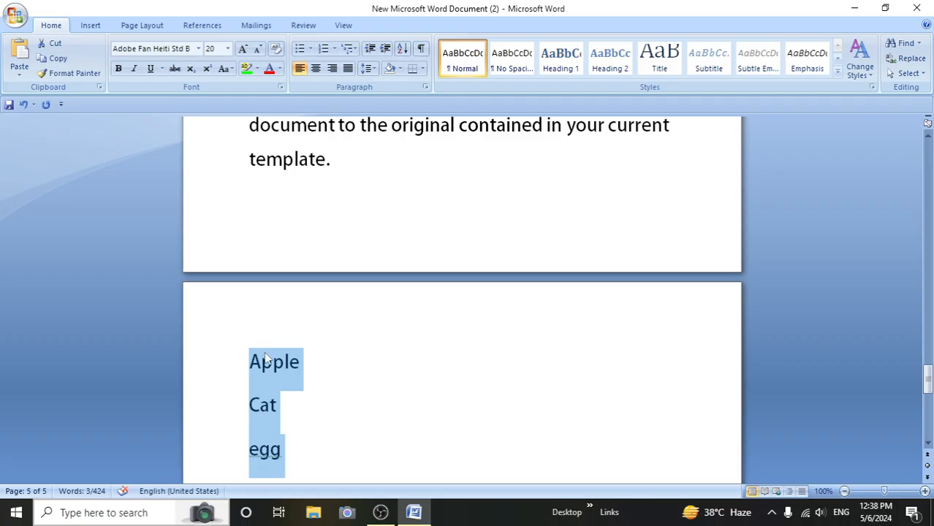
click(308, 420)
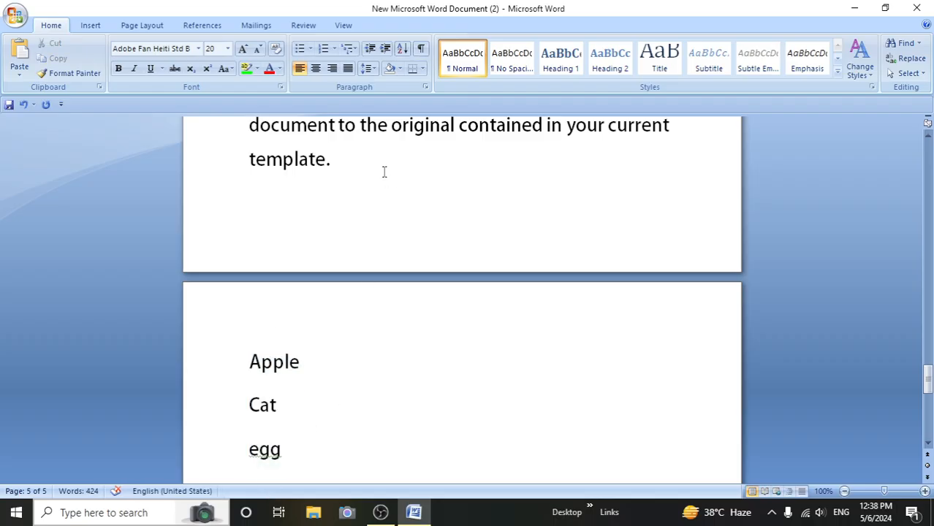
- Show paragraph marks and other hidden formatting symbols throughout the document
scroll(384, 175, up, 4)
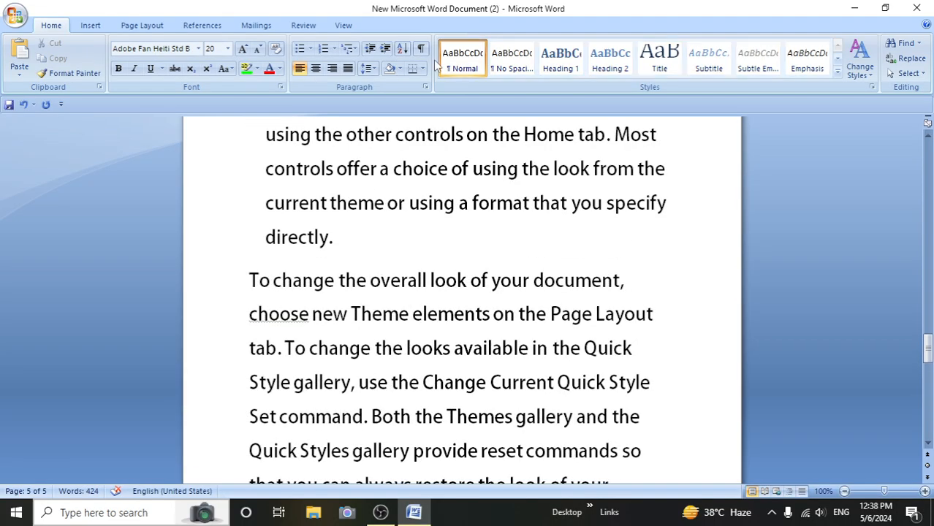
scroll(384, 241, up, 2)
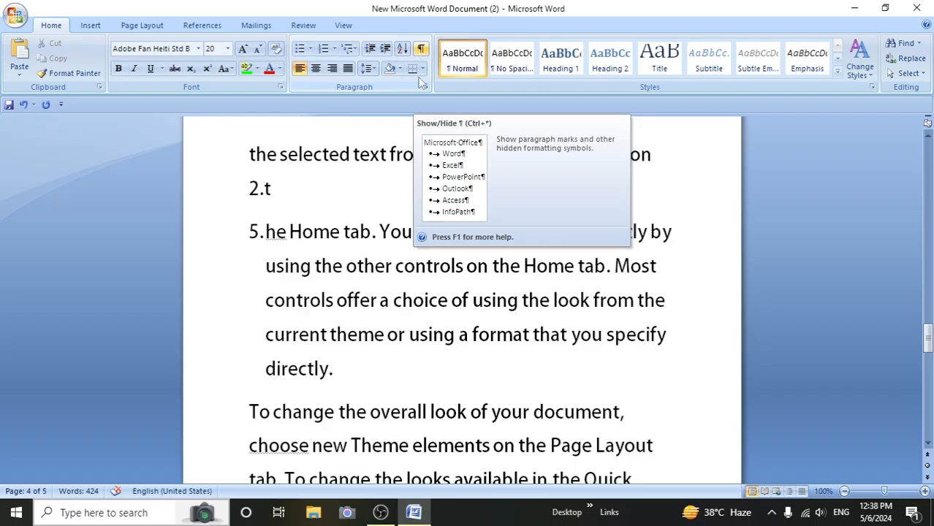
scroll(338, 286, up, 2)
scroll(338, 283, down, 5)
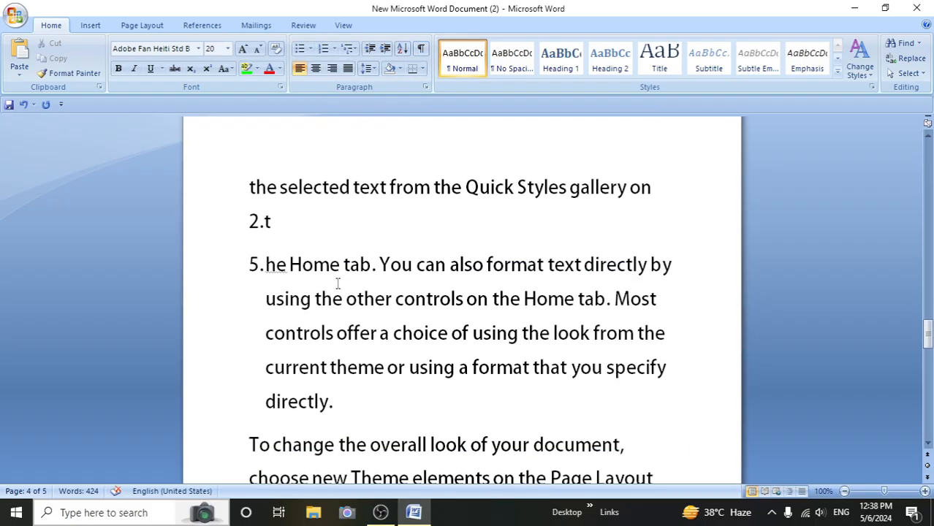
click(422, 49)
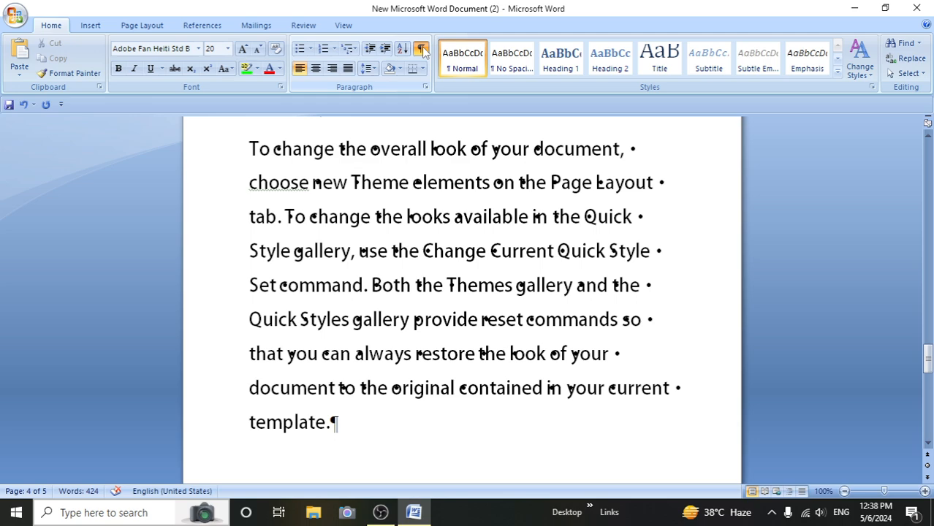
- Examine the paragraph marks and space dots across the document's pages, and hide the formatting symbols again
scroll(407, 217, up, 8)
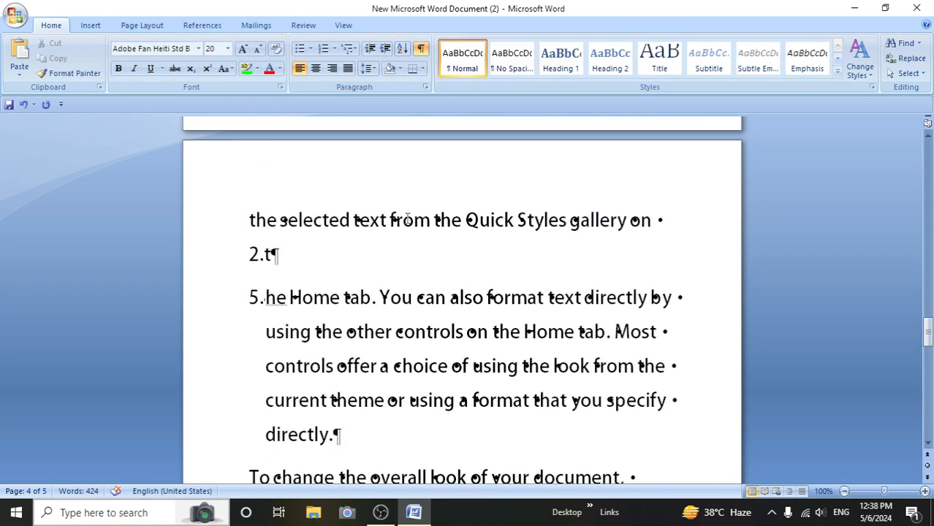
scroll(407, 218, up, 4)
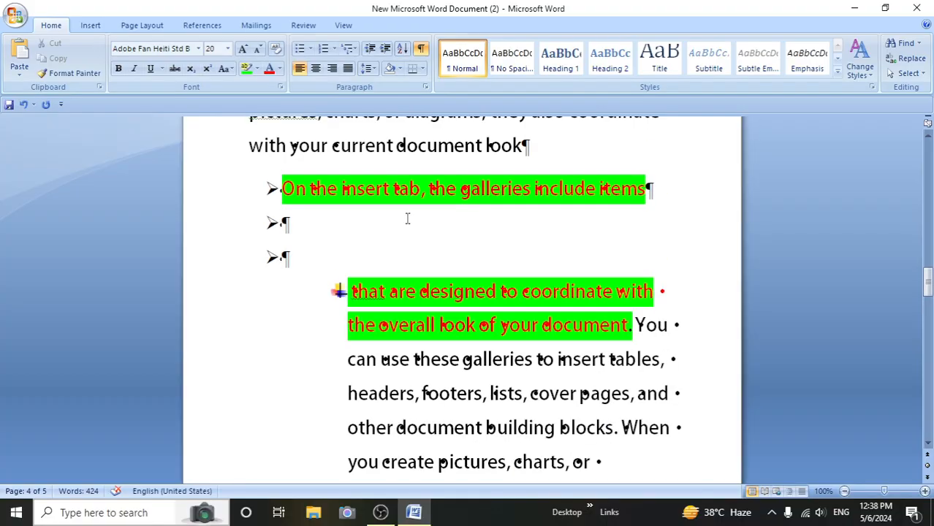
scroll(408, 218, up, 4)
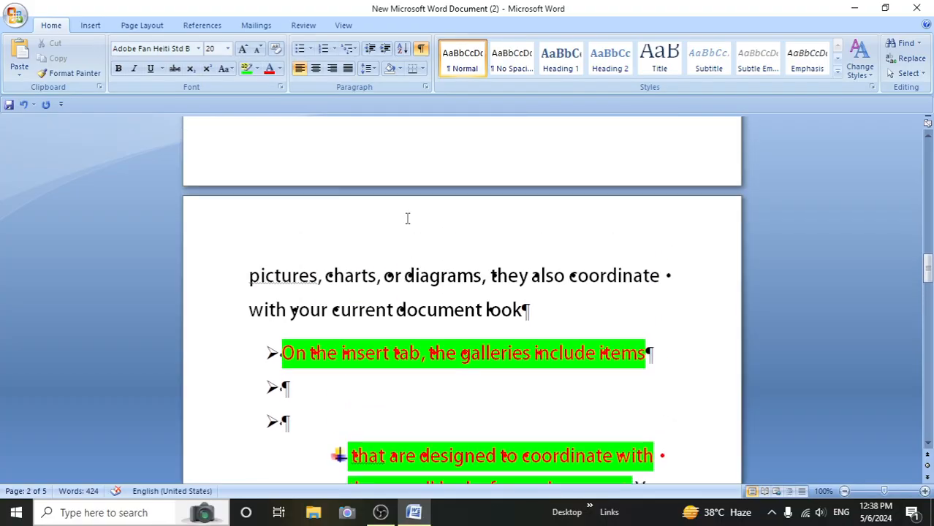
scroll(407, 218, up, 10)
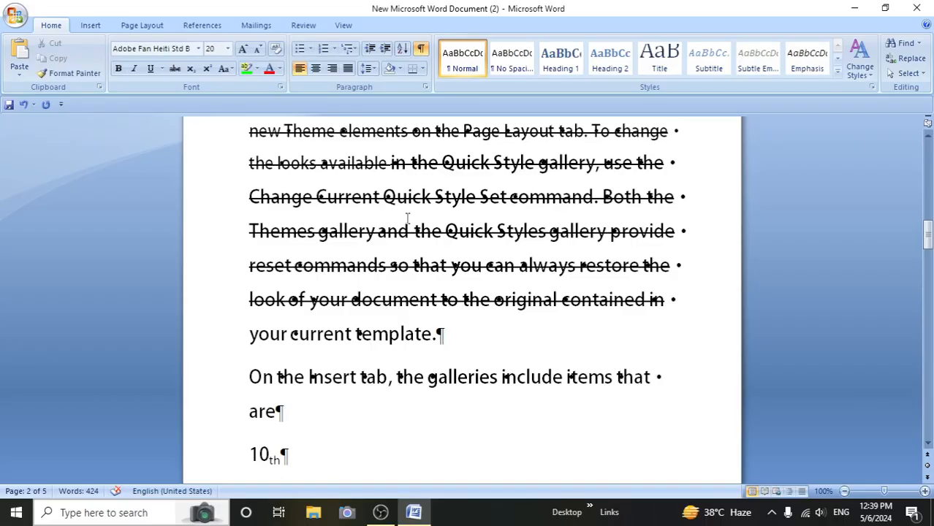
scroll(410, 218, up, 1)
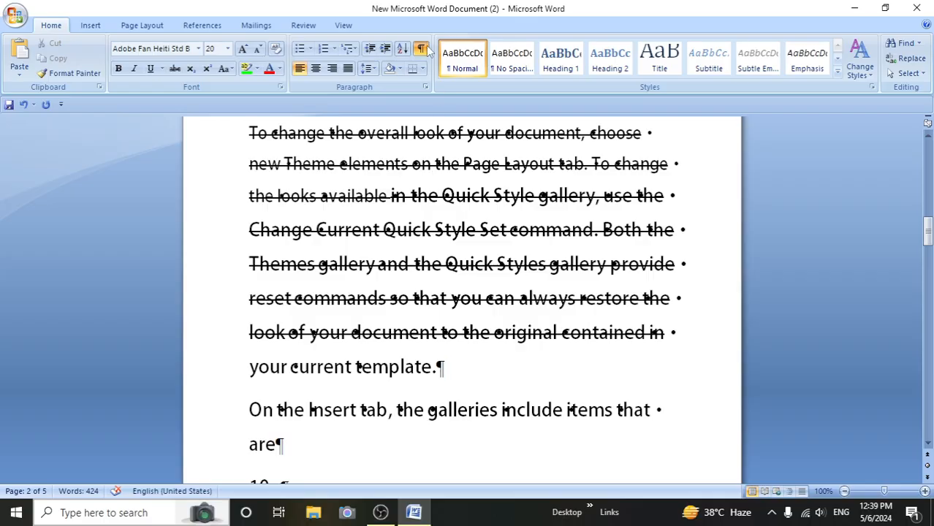
scroll(321, 192, up, 3)
scroll(325, 195, down, 10)
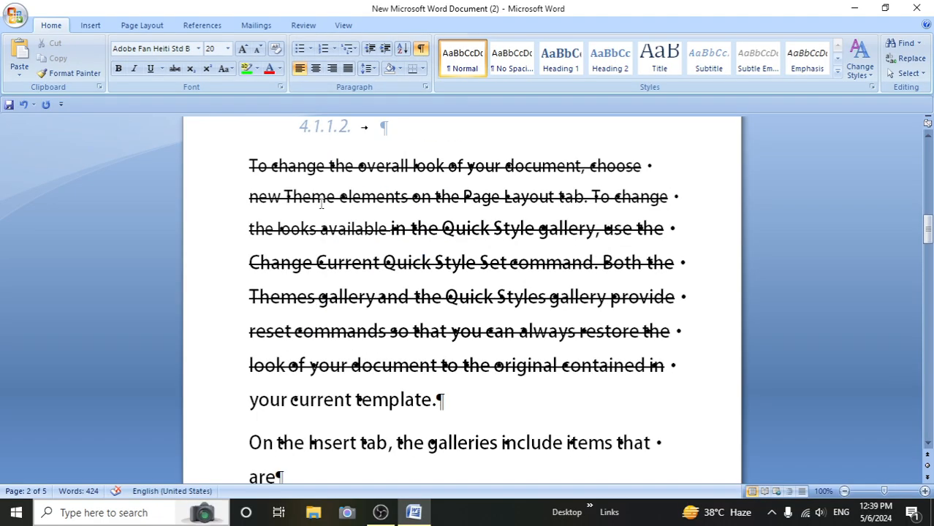
scroll(329, 197, down, 15)
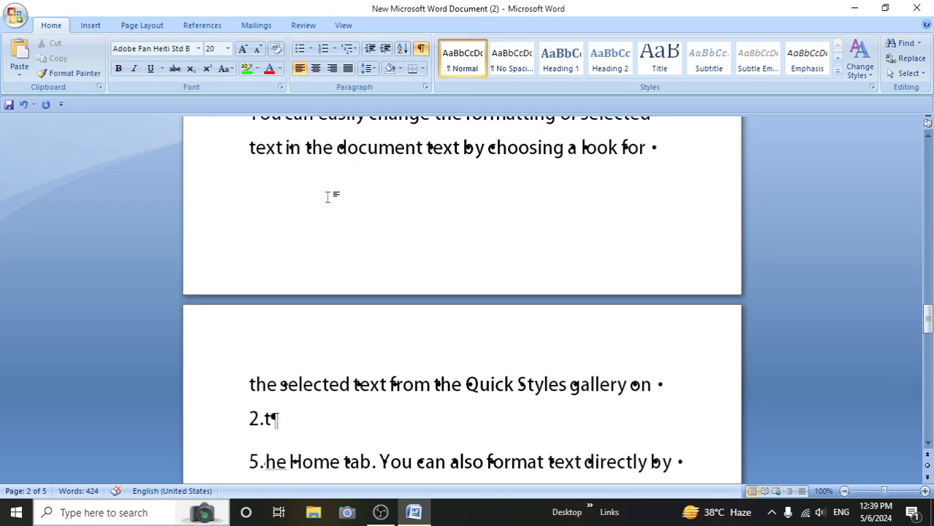
click(422, 48)
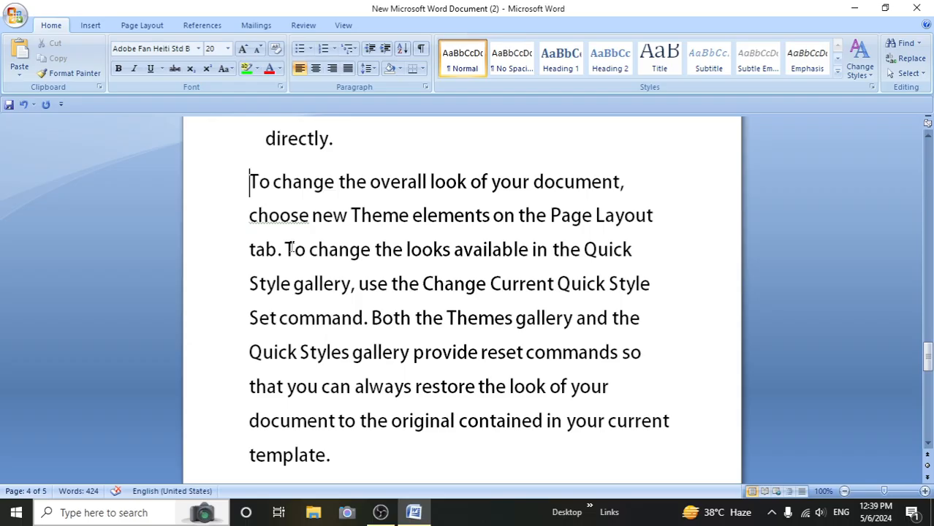
- Enter the trial text "tfjhnlkkp" at the start of the paragraph beginning "To change the overall look" and erase it again
text(tfjhnlkkp)
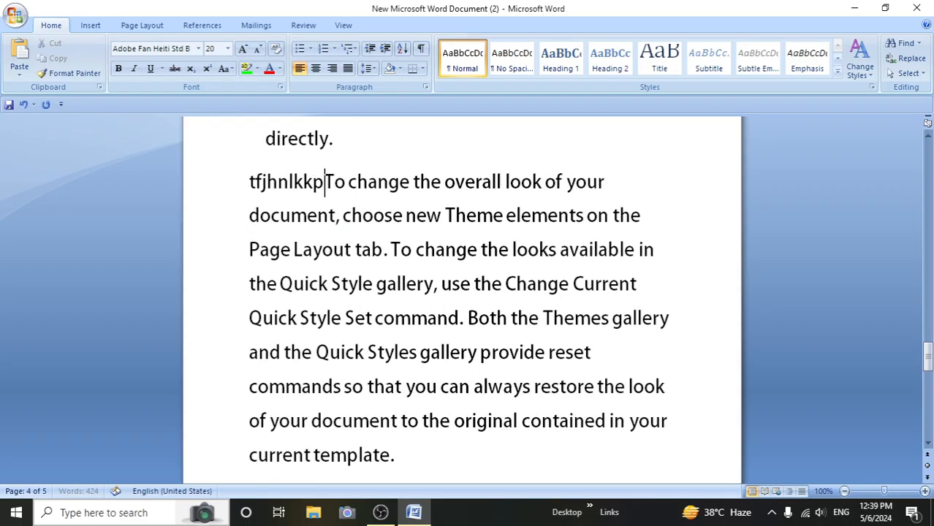
key(BackSpace)
key(BackSpace)
key(BackSpace)
key(BackSpace)
key(BackSpace)
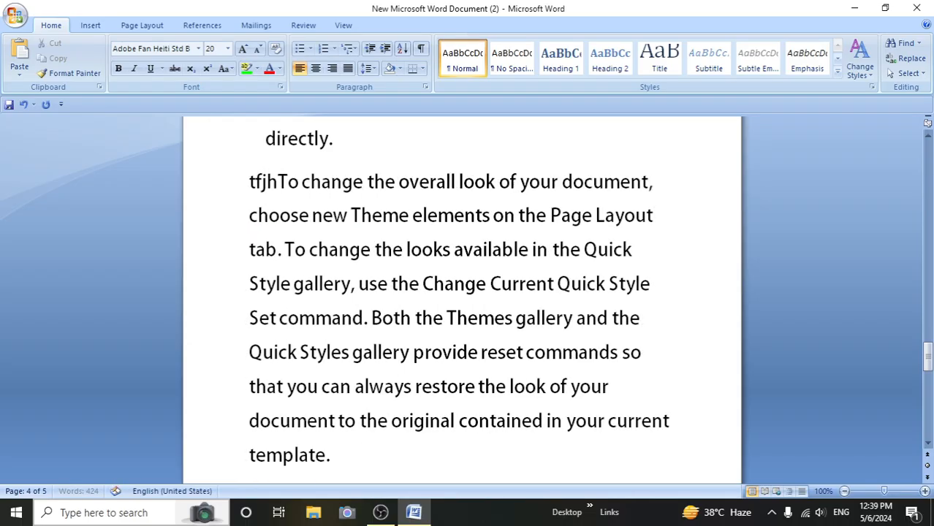
key(BackSpace)
key(BackSpace)
key(BackSpace)
key(BackSpace)
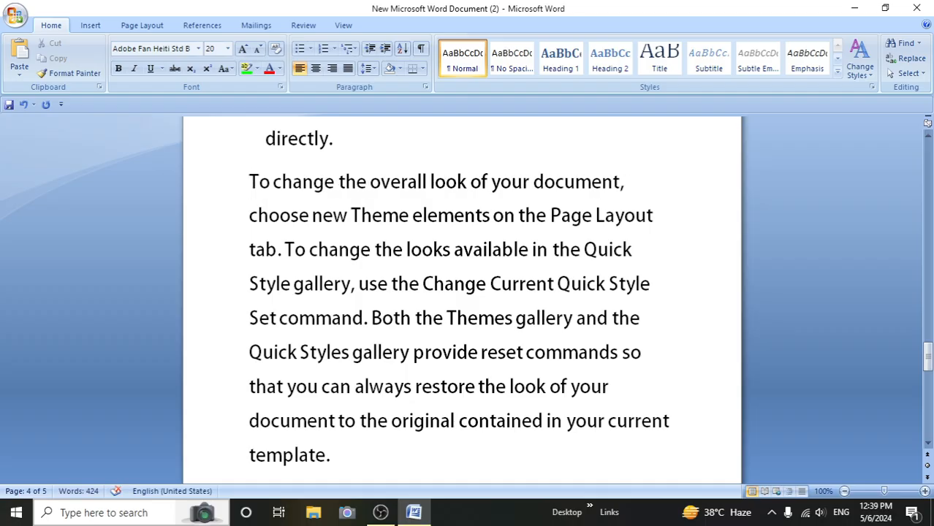
- Center the paragraph beginning "To change the overall look" and add the centered line "erhjhjkbgdkjklyrr" below it on the last page
click(316, 68)
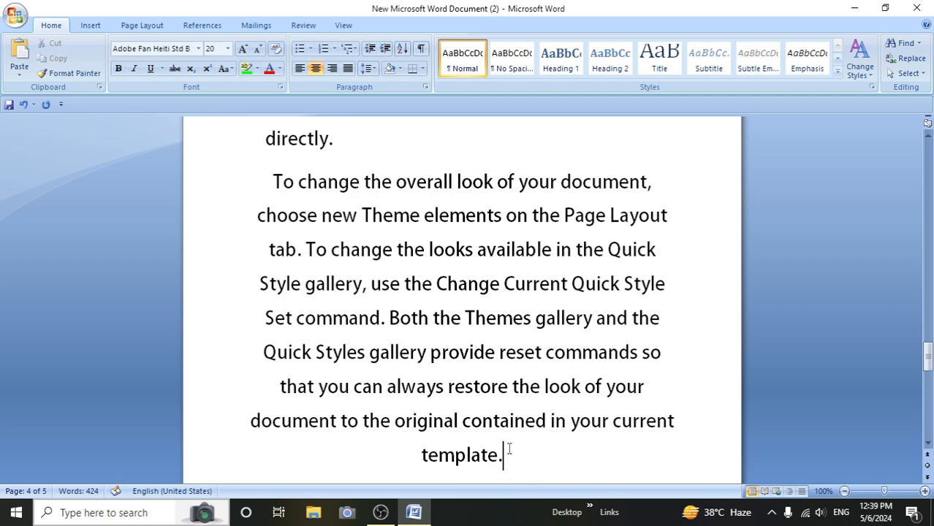
key(Down)
text(er)
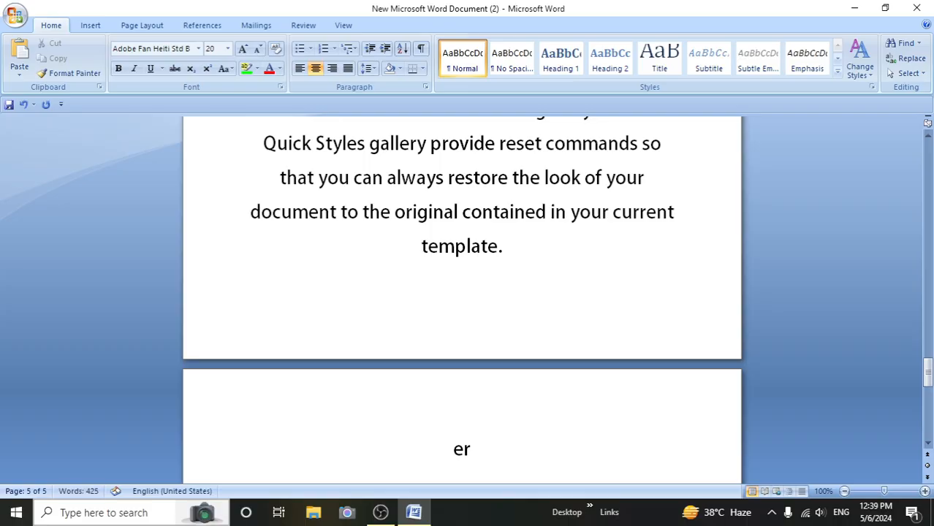
text(hjhjkbgdkjklyrr)
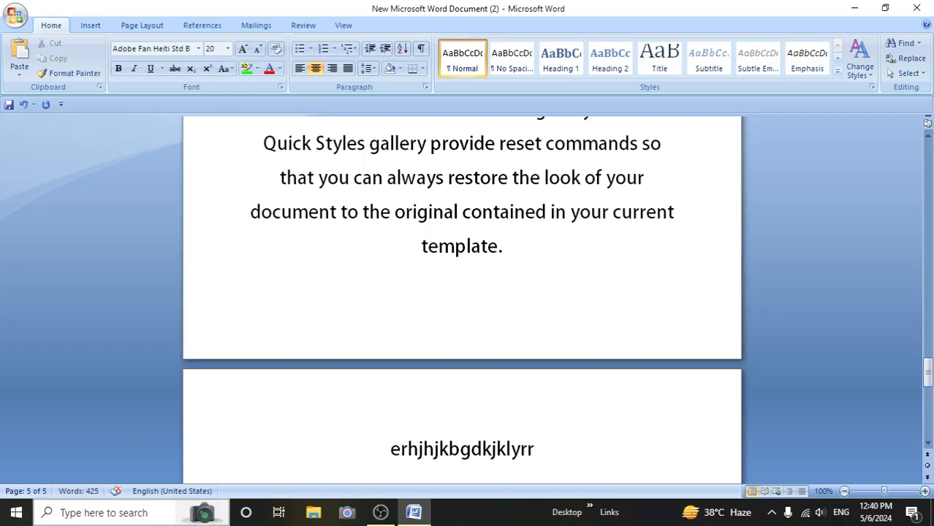
- Append "hgvhcdf" to the line "erhjhjkbgdkjklyrr" while trying right and left alignment, and set the line to justified
click(332, 68)
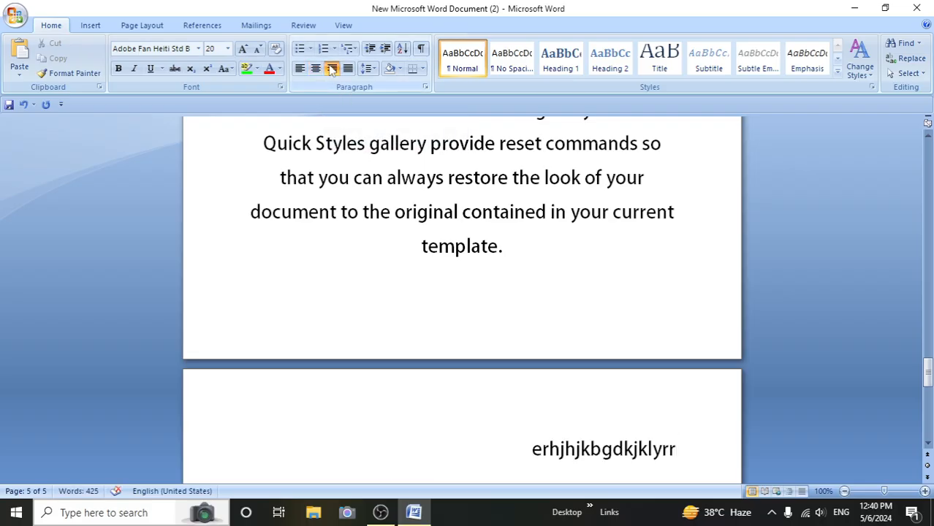
click(332, 68)
text(hgvhcdf)
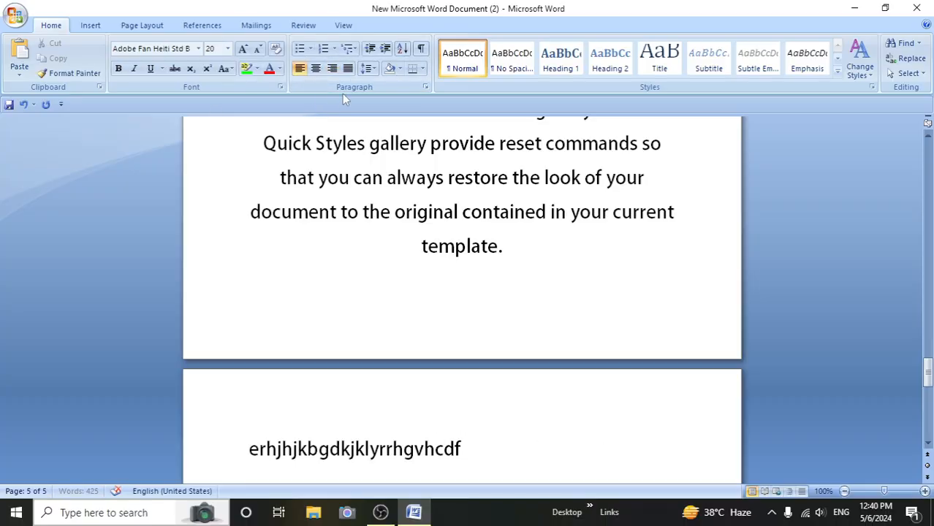
click(332, 68)
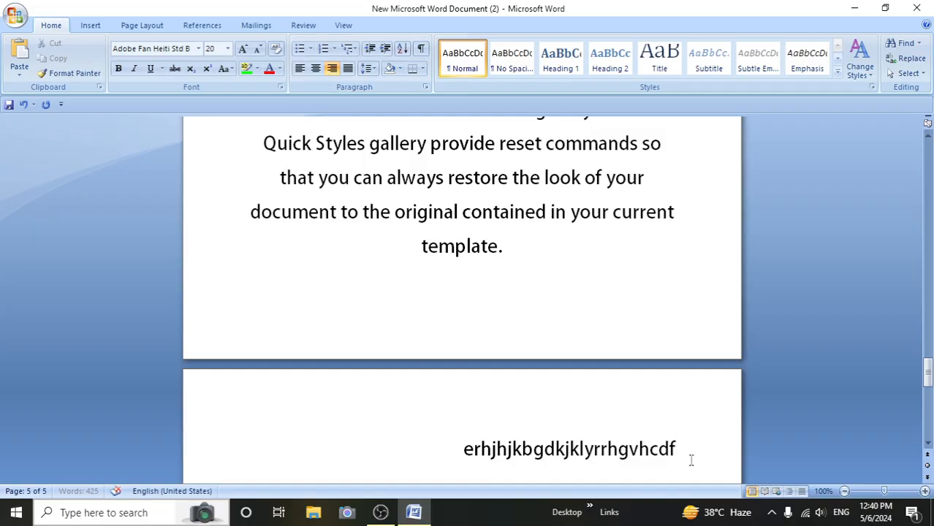
click(348, 68)
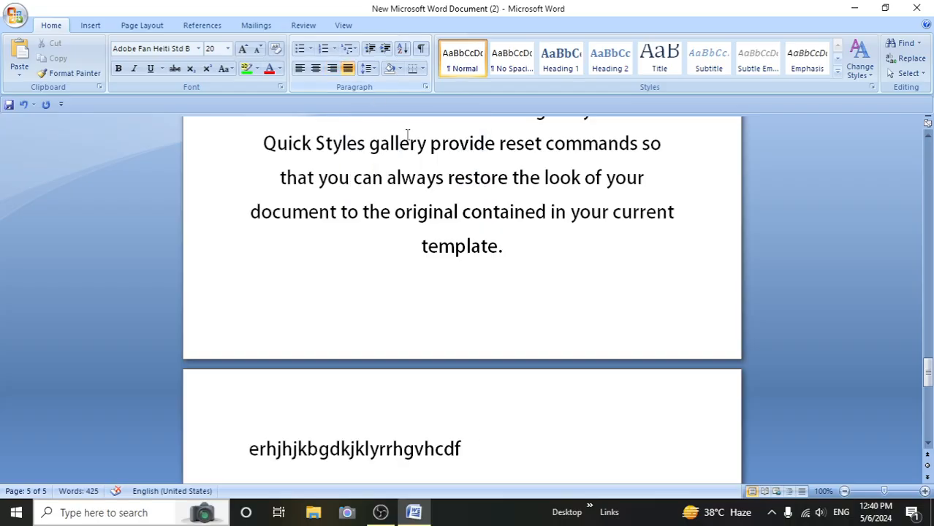
- Justify the whole centered paragraph beginning "To change the overall look of your document"
scroll(408, 136, up, 3)
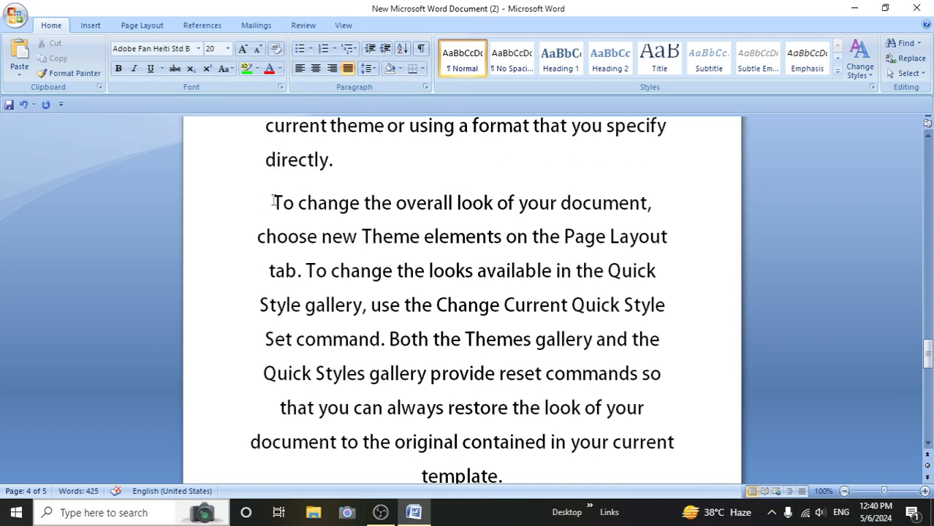
drag(272, 203, 661, 478)
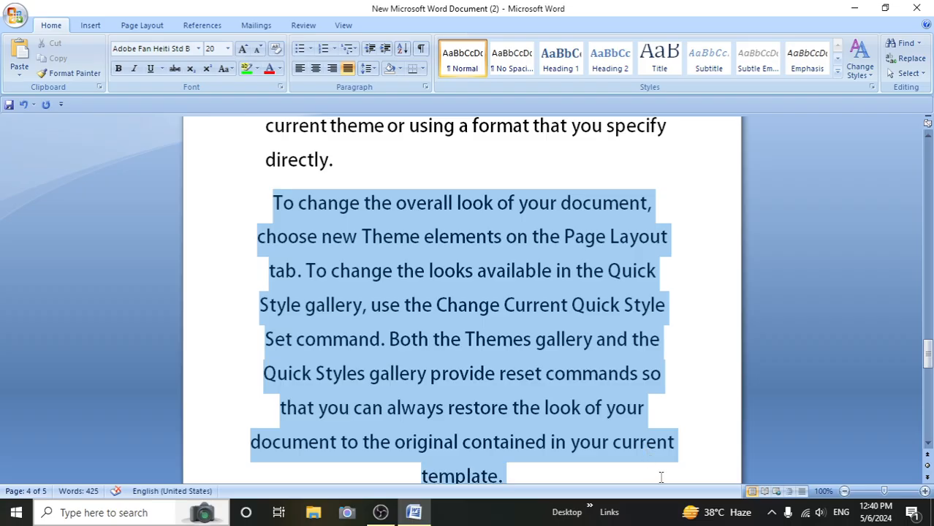
click(348, 68)
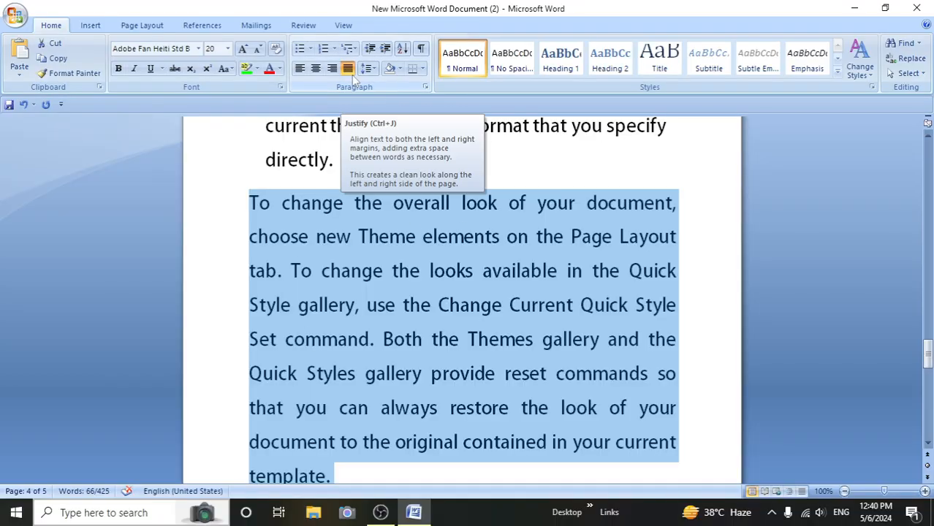
scroll(455, 469, down, 1)
click(427, 460)
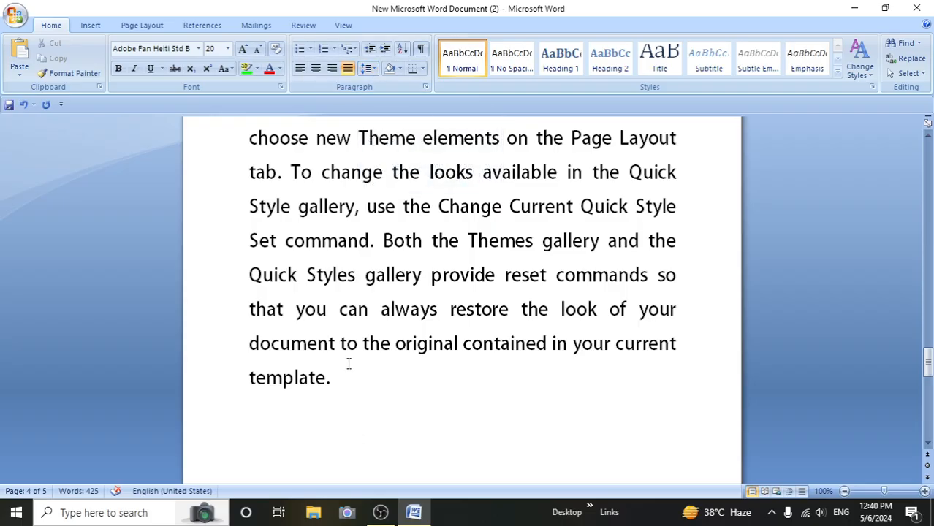
- Set the line spacing of the justified paragraph beginning "To change the overall look" to 2.0
scroll(345, 359, up, 1)
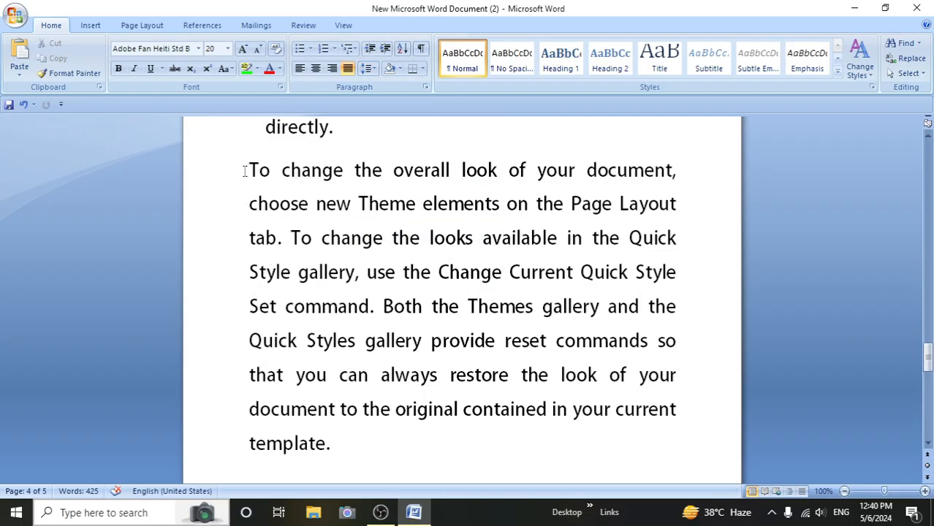
drag(248, 169, 372, 463)
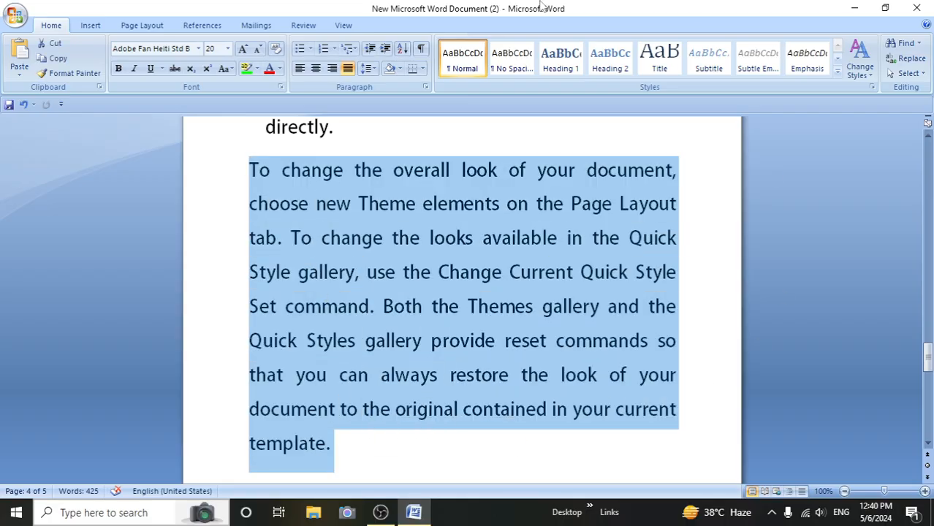
click(368, 68)
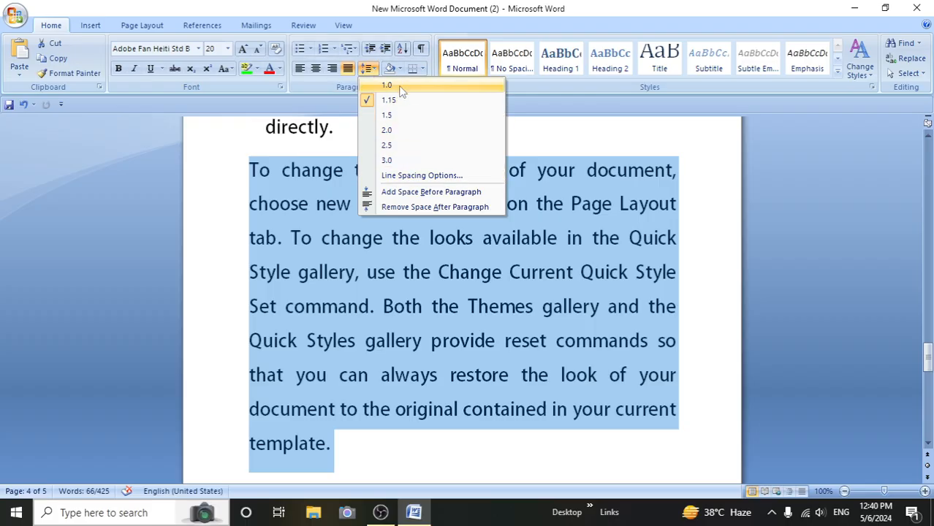
click(389, 145)
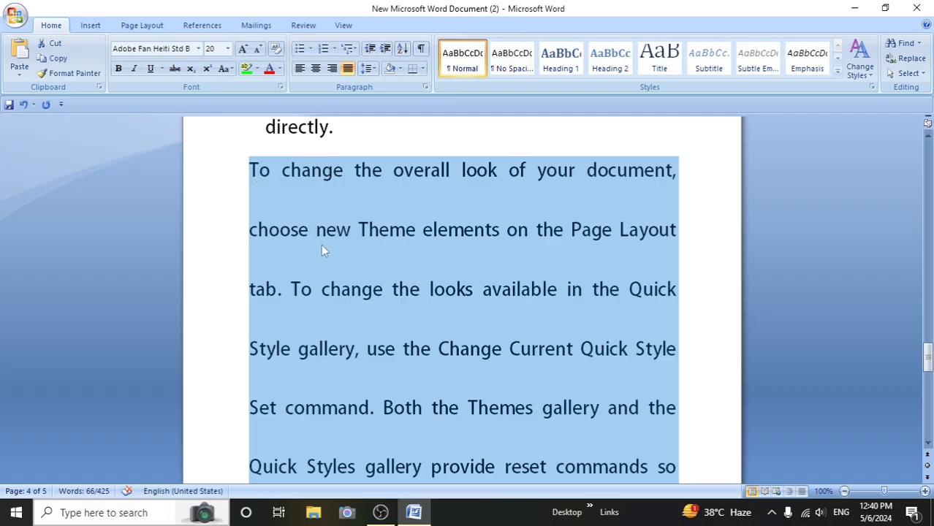
- Try line spacing 1.0 on the selected paragraph beginning "To change the overall look" and set it to 1.15
click(367, 68)
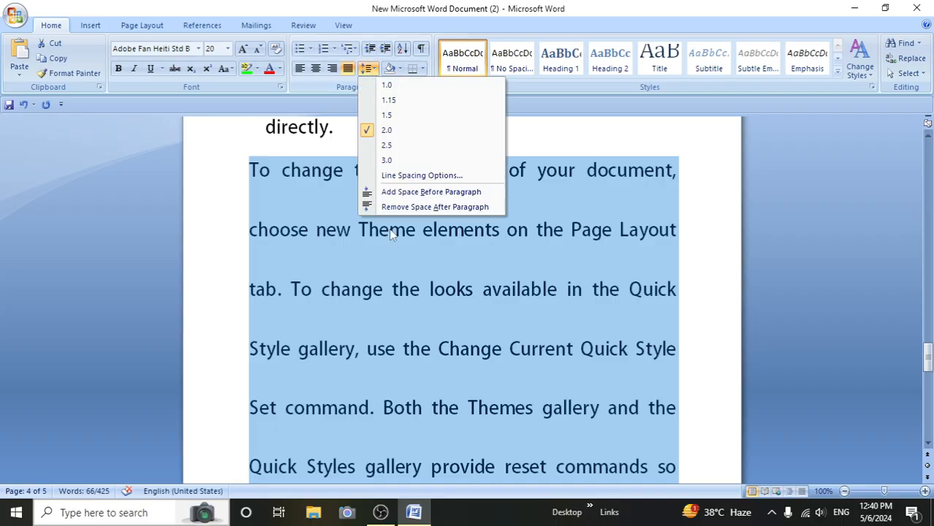
click(391, 87)
click(368, 68)
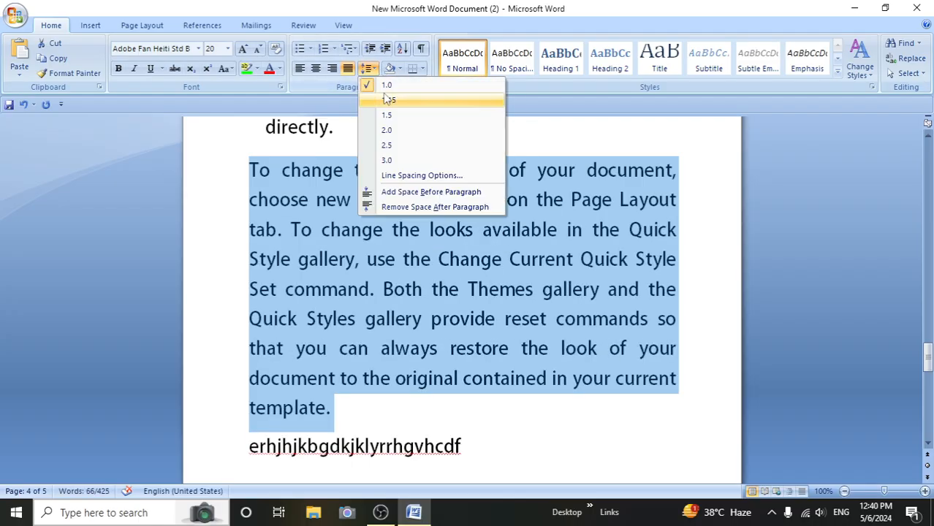
click(387, 100)
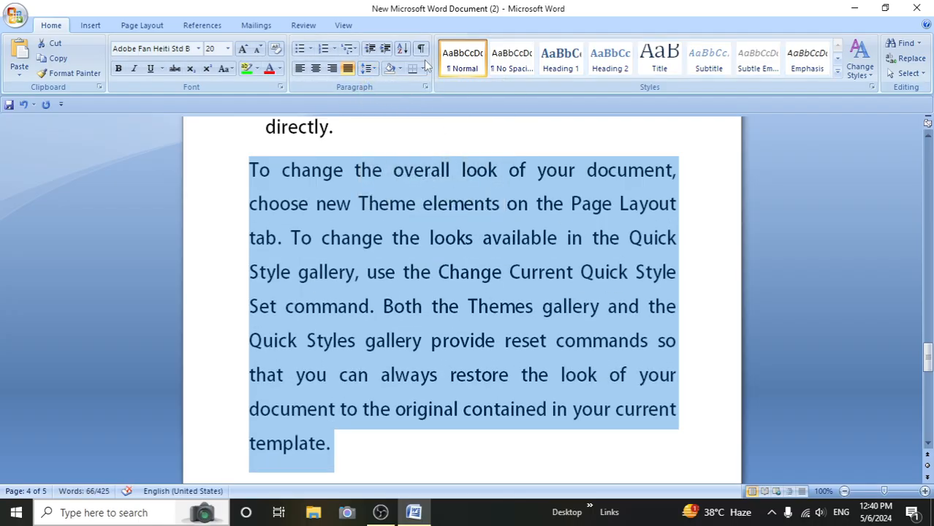
- Set the selected paragraph's alignment to Left through the line spacing options
click(367, 68)
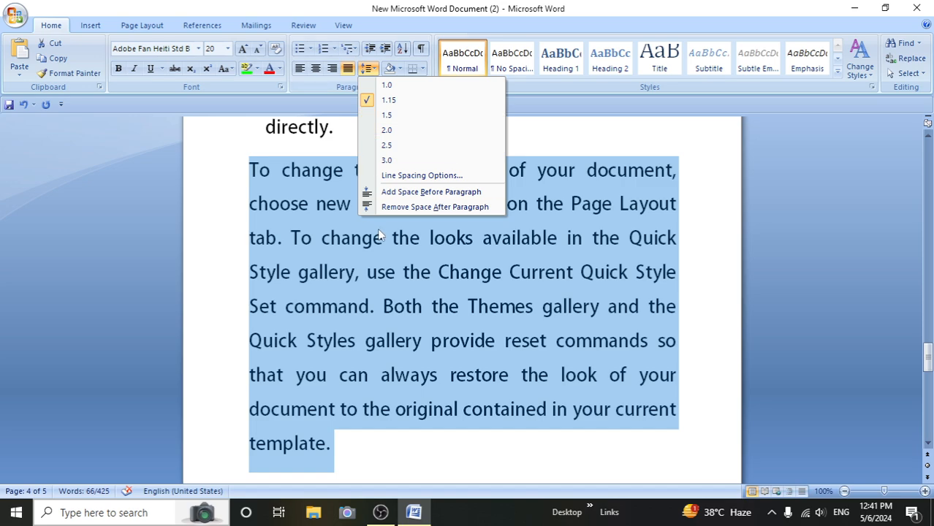
click(422, 176)
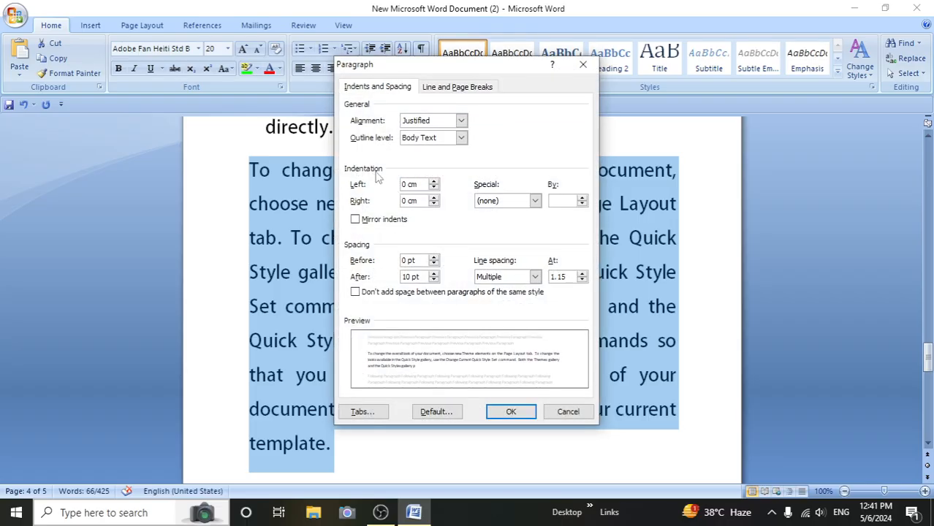
drag(380, 72, 341, 151)
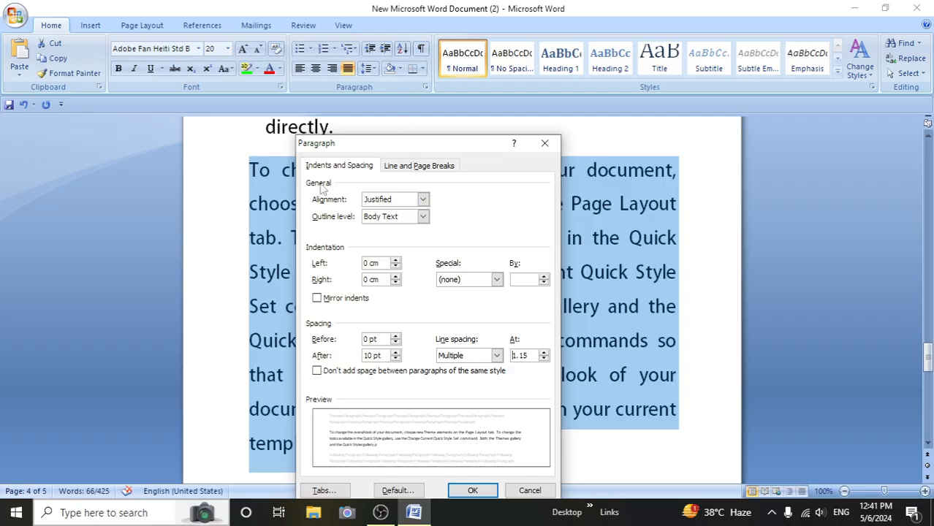
click(423, 200)
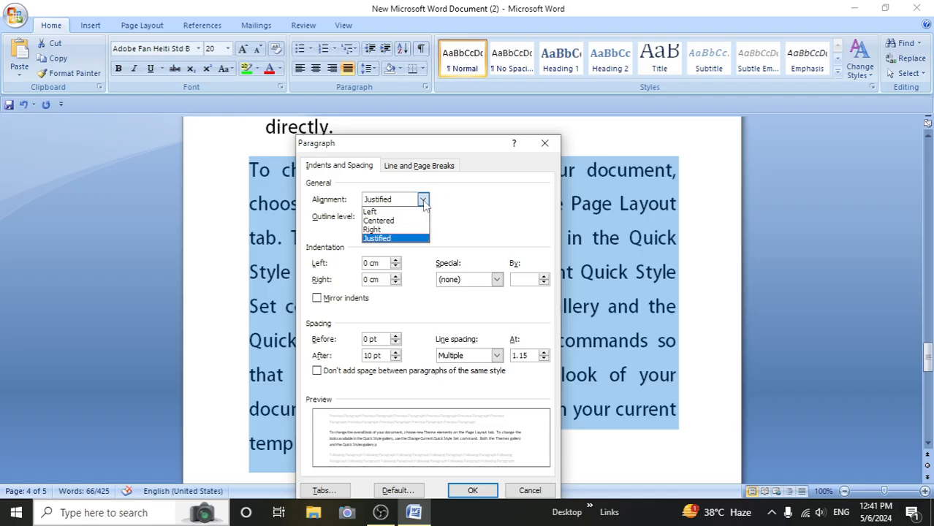
click(387, 212)
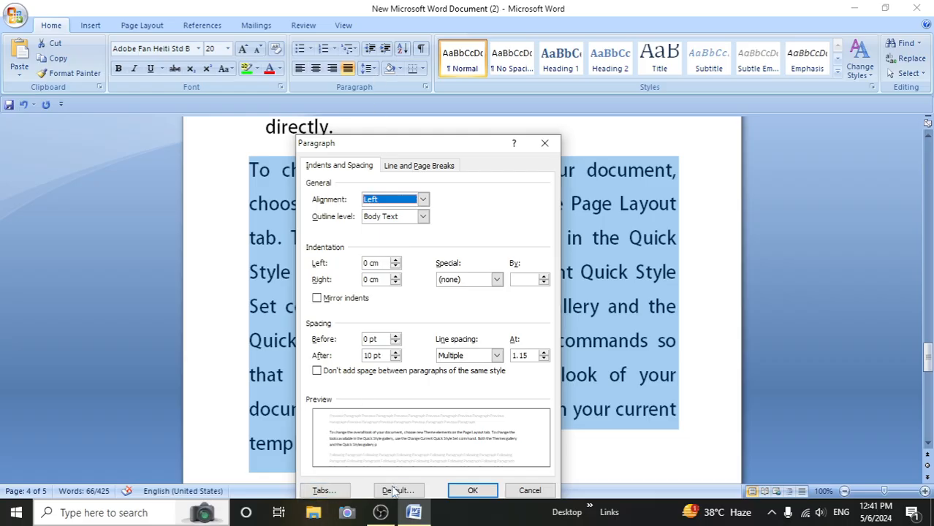
click(471, 491)
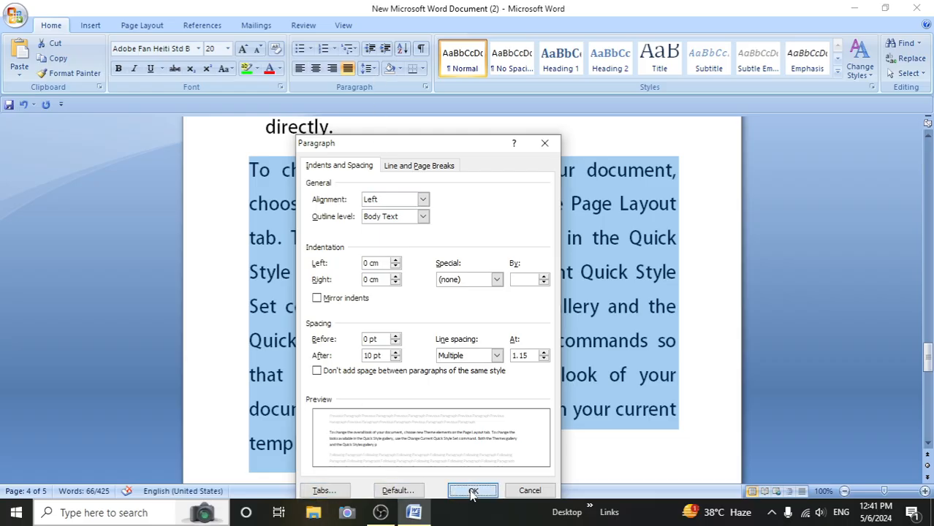
- Add space before the paragraph beginning "To change the overall look" and remove the space after it
click(375, 69)
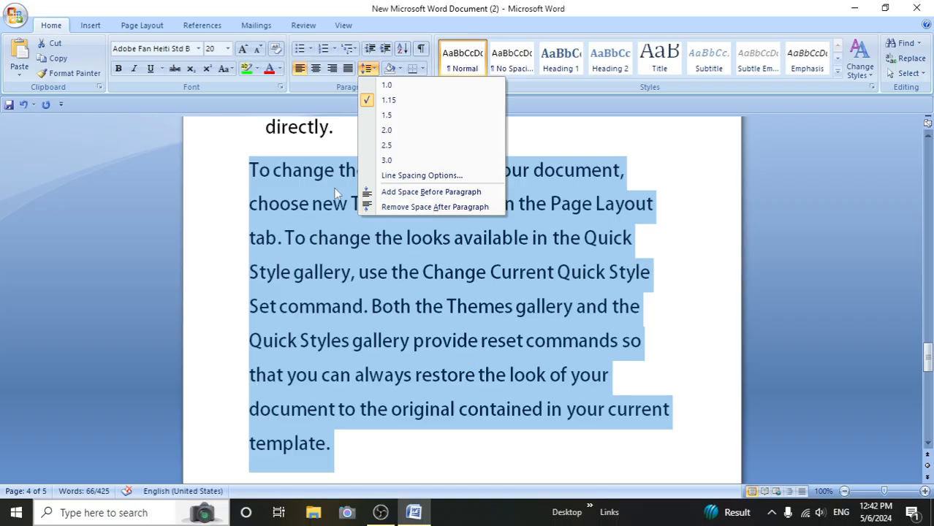
click(392, 192)
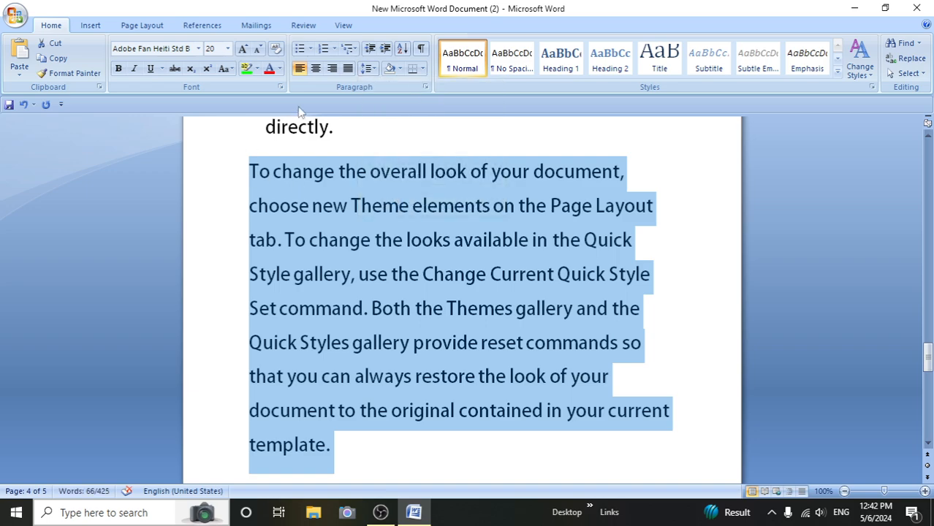
click(369, 68)
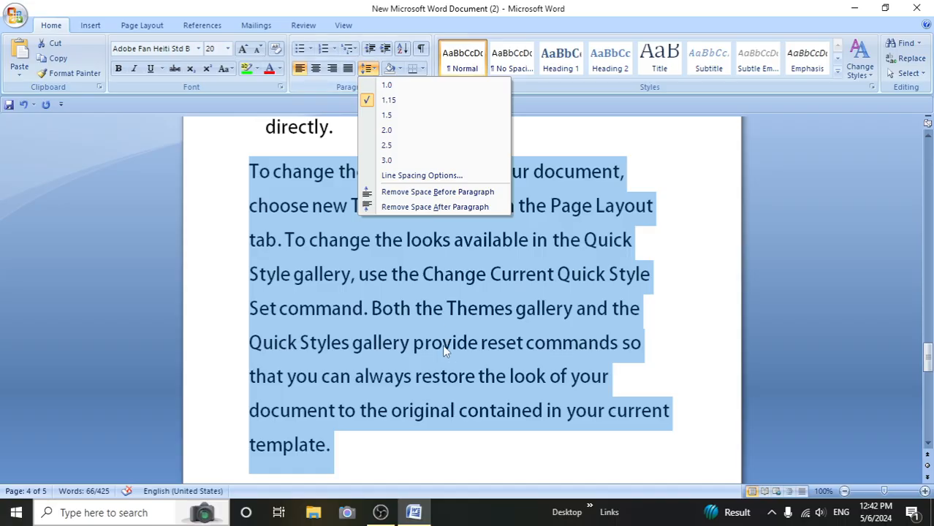
click(411, 208)
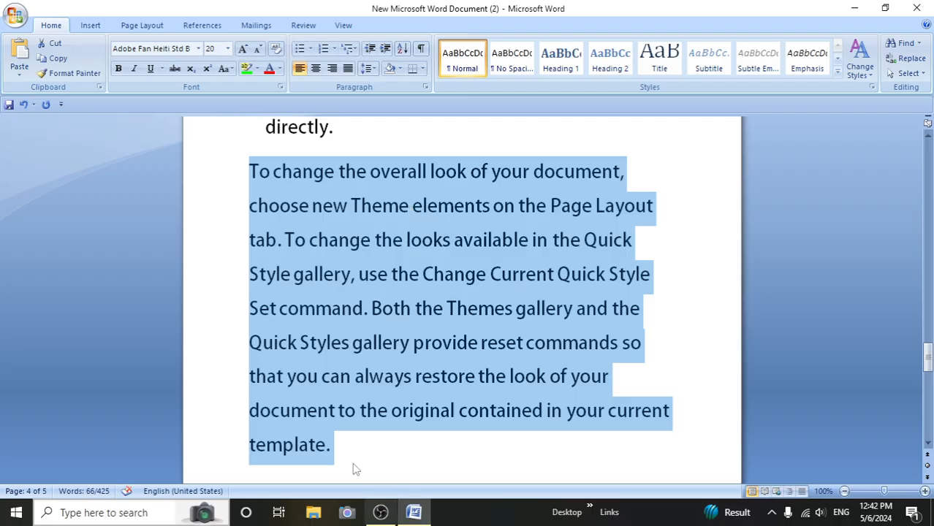
- Add the space after the selected paragraph back, remove it again, and also remove the space before the paragraph
click(367, 68)
click(404, 208)
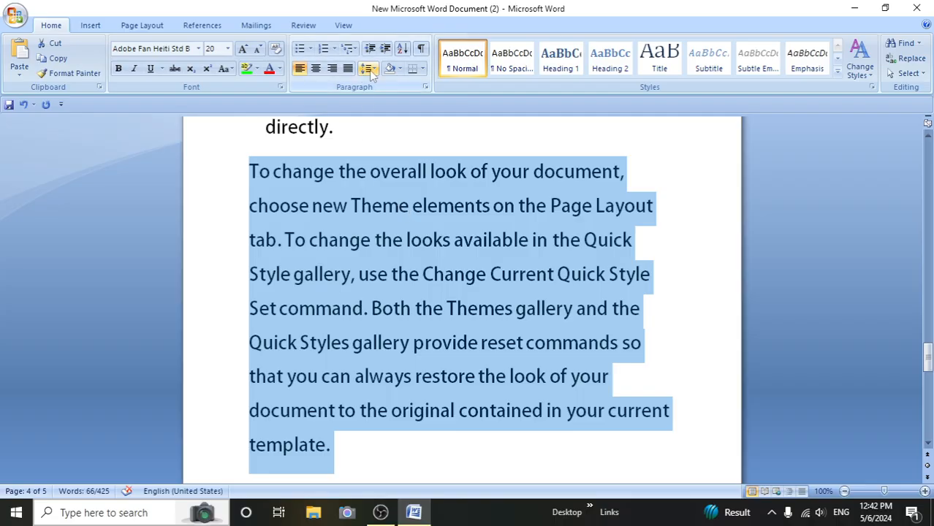
click(368, 68)
click(400, 209)
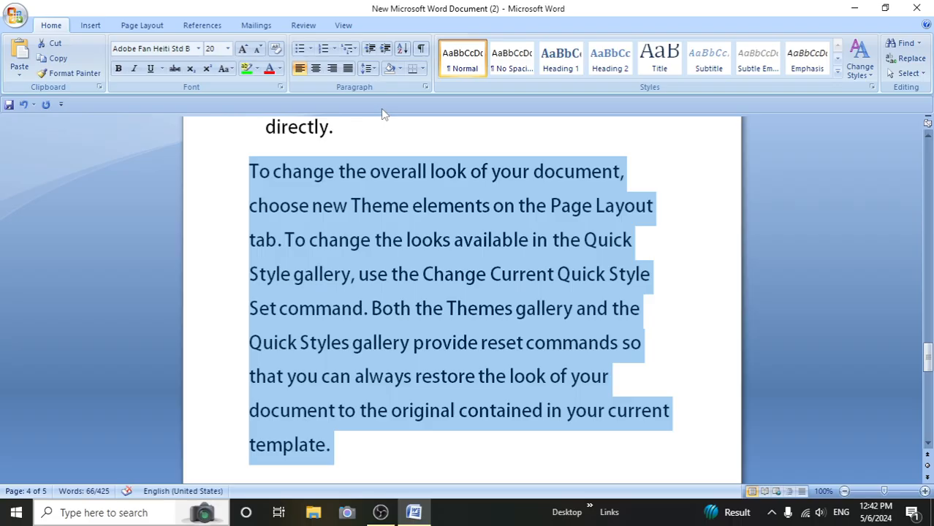
click(369, 68)
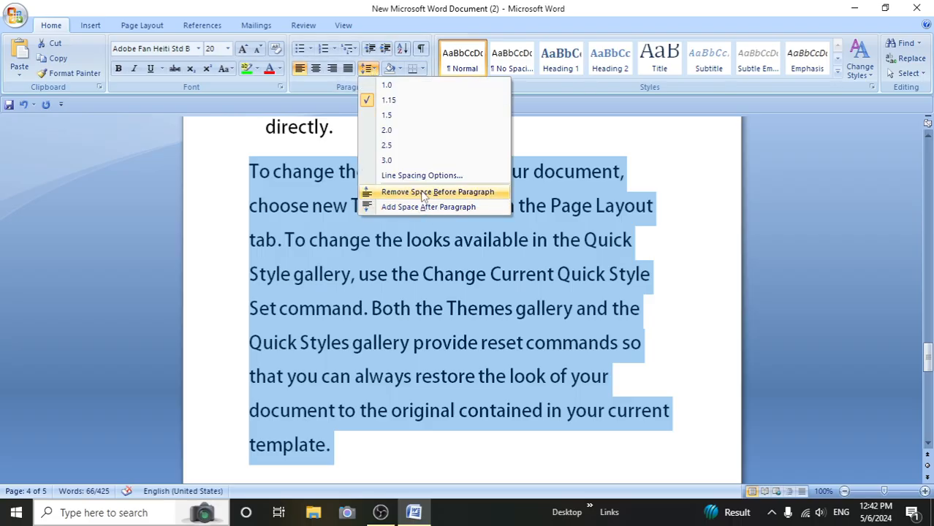
click(398, 191)
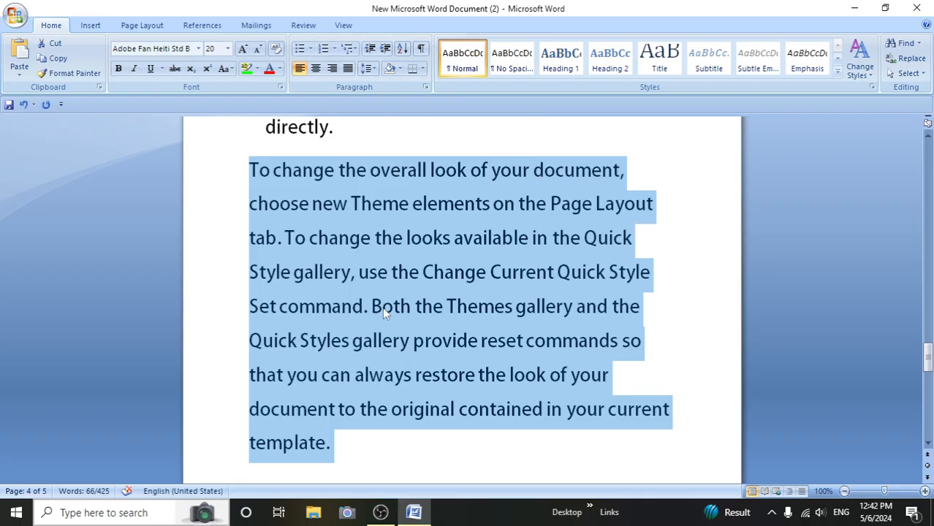
- Shade the paragraph beginning "To change the overall look" light olive green and deselect it
click(400, 69)
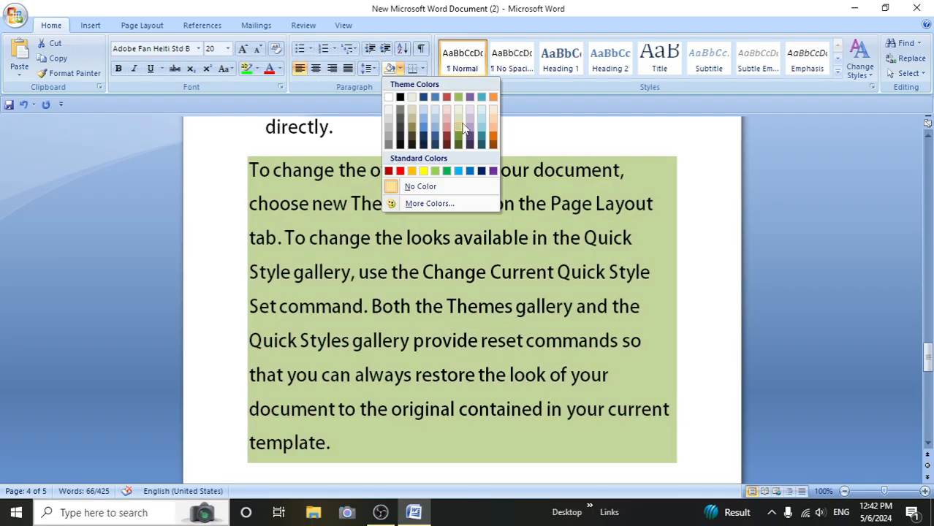
click(459, 128)
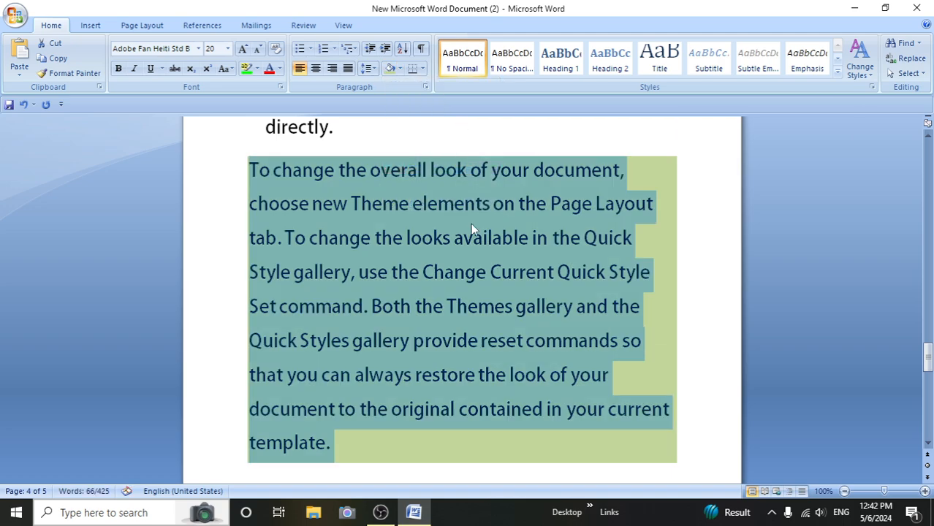
click(502, 239)
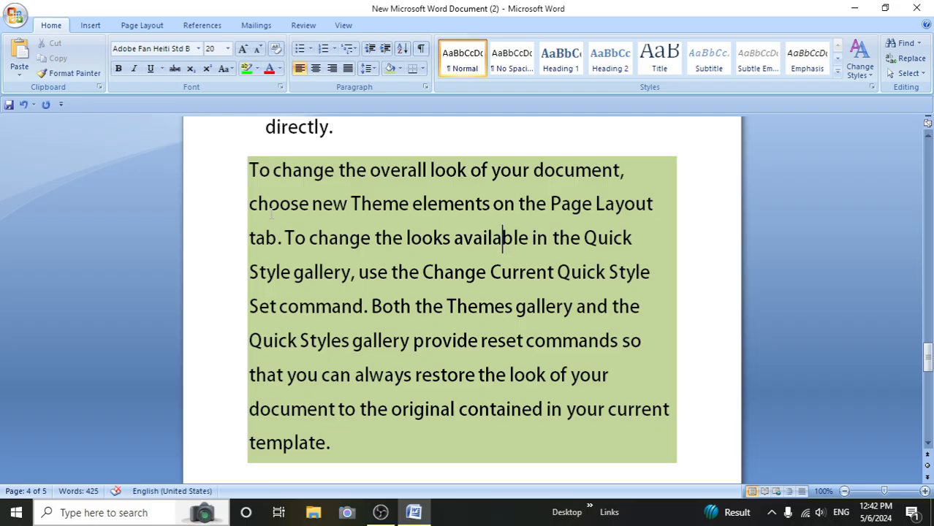
click(422, 68)
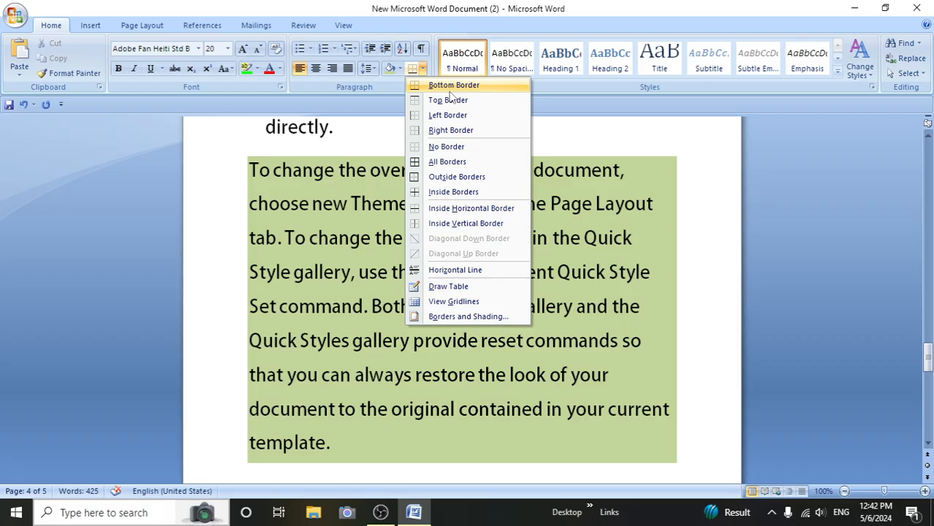
click(468, 340)
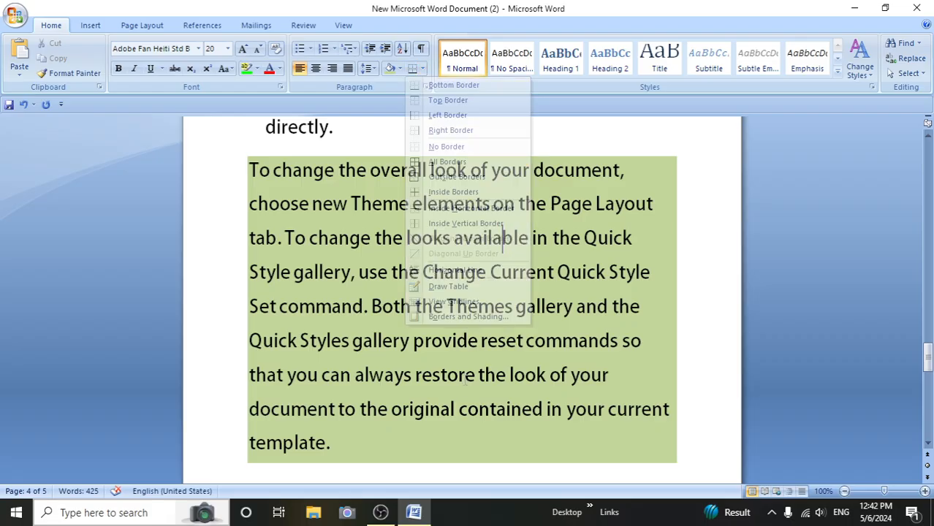
scroll(465, 379, down, 3)
scroll(465, 380, down, 3)
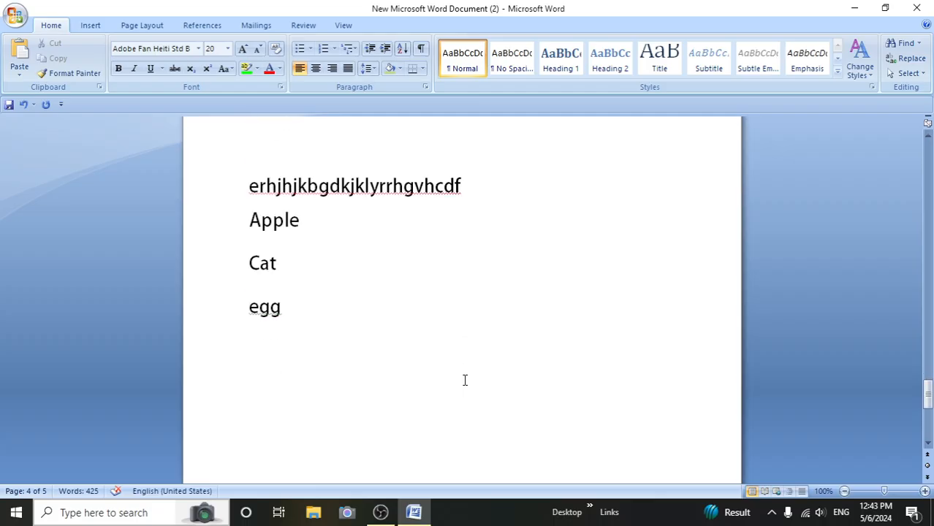
scroll(465, 380, up, 4)
scroll(465, 380, up, 6)
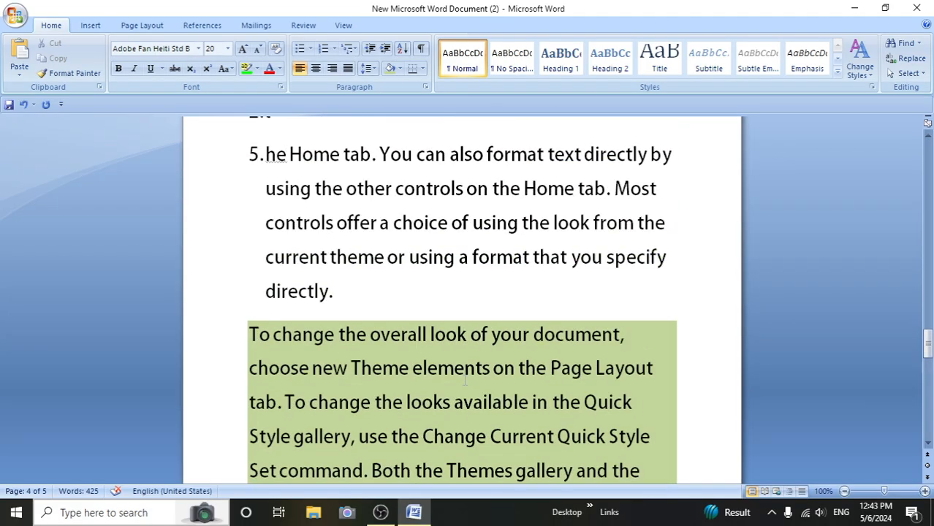
- Insert a table with five columns and two rows after list item 5, which ends with "directly."
click(354, 291)
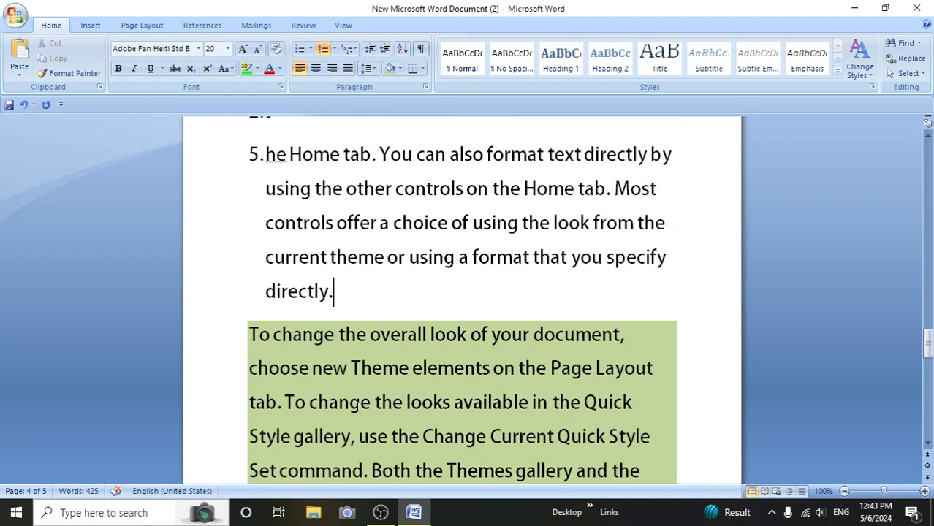
click(91, 24)
click(114, 59)
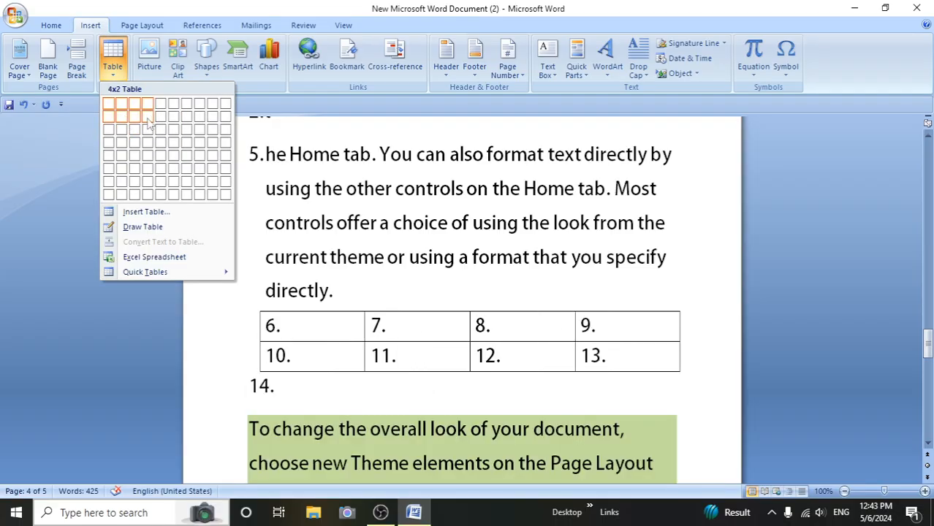
click(158, 117)
scroll(480, 468, down, 1)
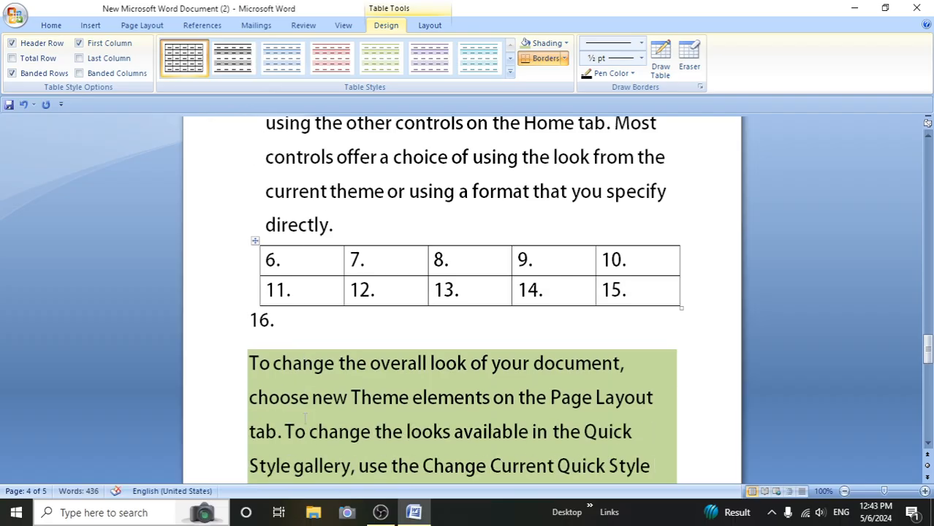
- Remove the bottom border of the table's first cell and put it back
click(606, 381)
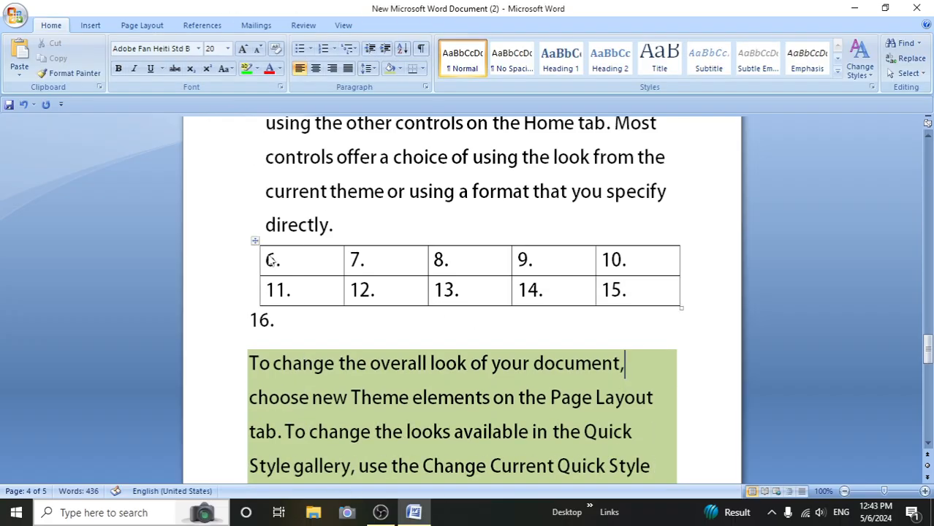
click(304, 262)
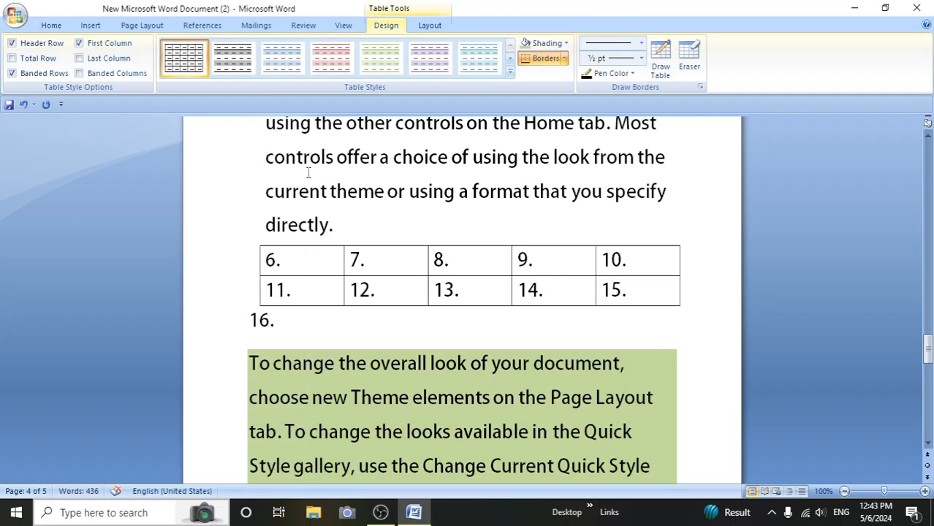
click(51, 25)
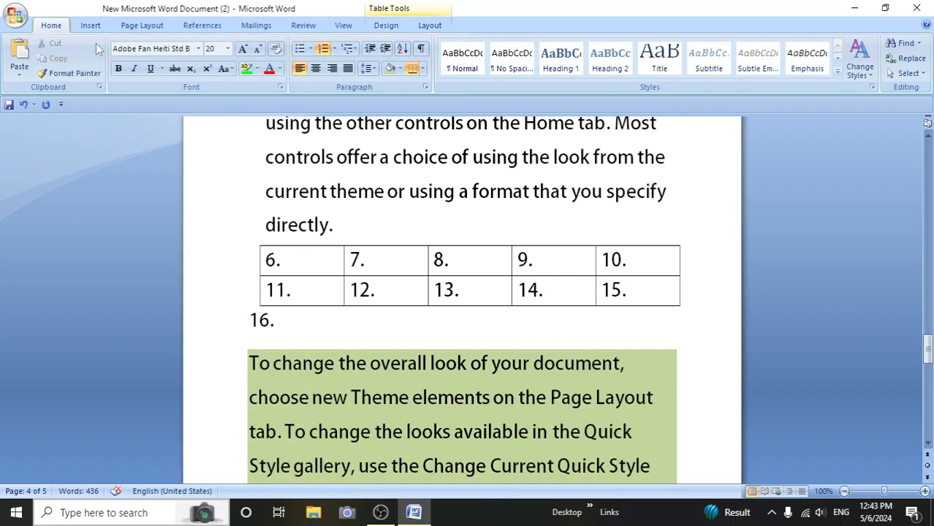
click(423, 67)
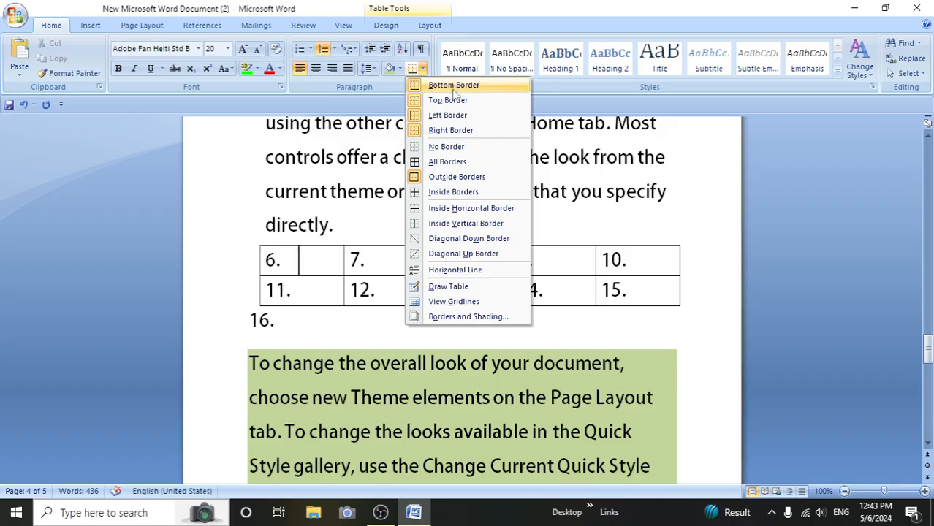
click(455, 87)
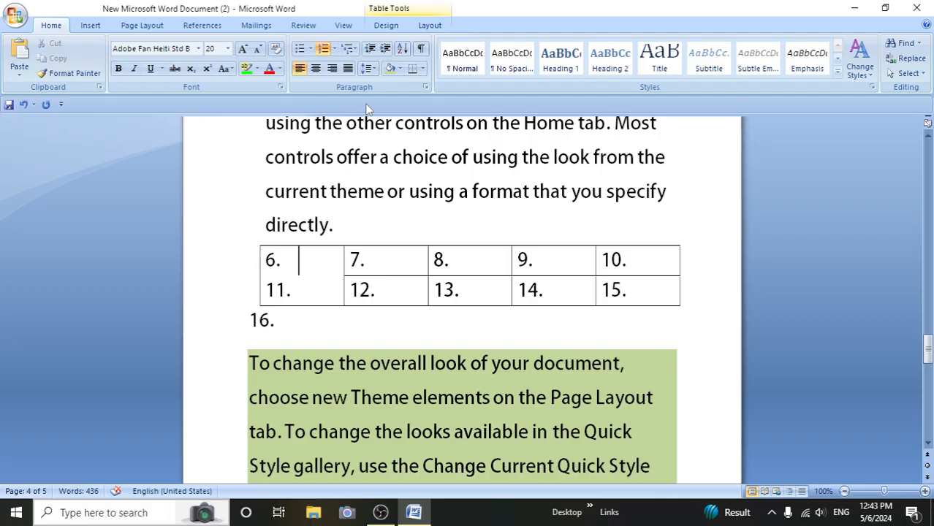
click(423, 69)
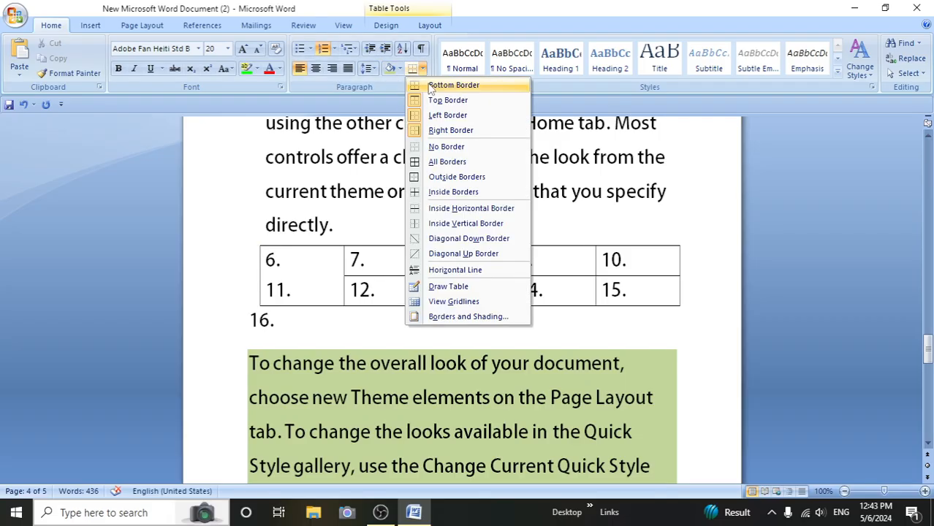
click(431, 86)
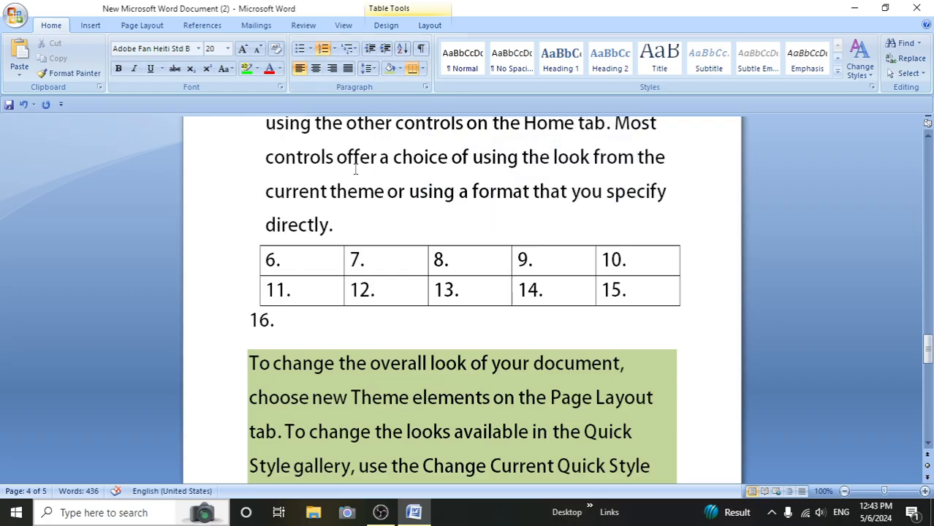
- Remove the top border of the table's first cell and put it back
click(421, 67)
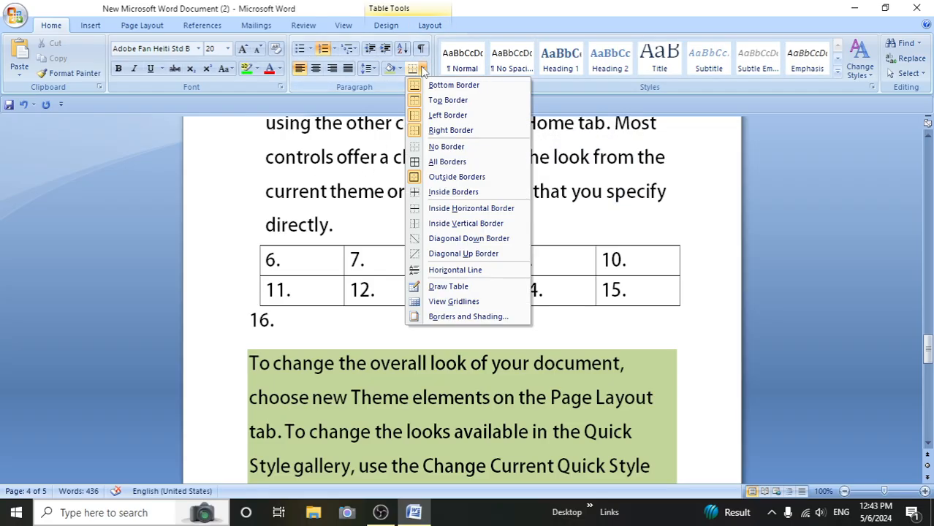
click(434, 103)
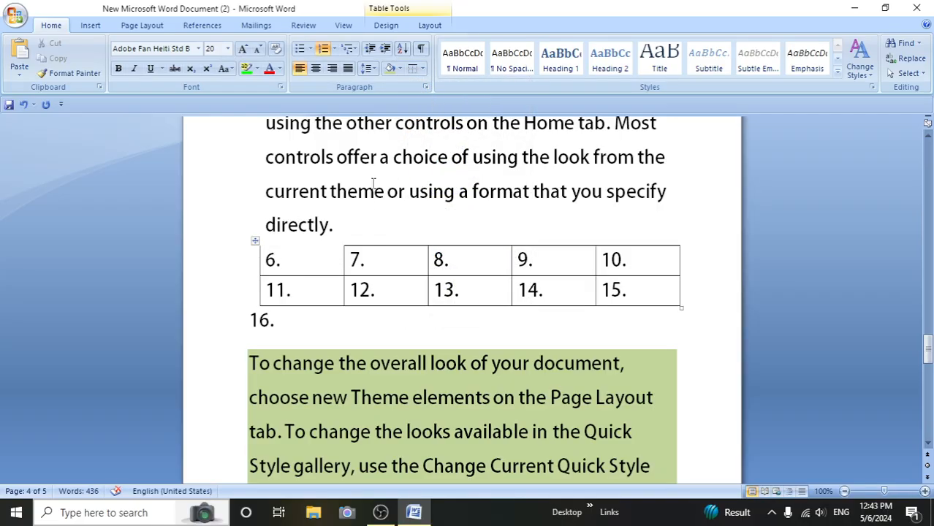
click(422, 68)
click(432, 101)
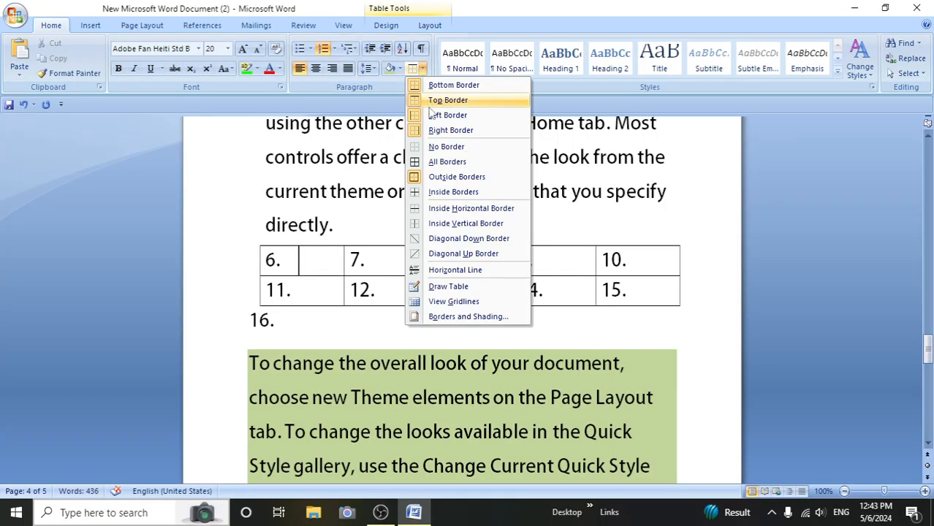
- Clear every border from the table's first cell with No Border, and restore them with All Borders
click(447, 147)
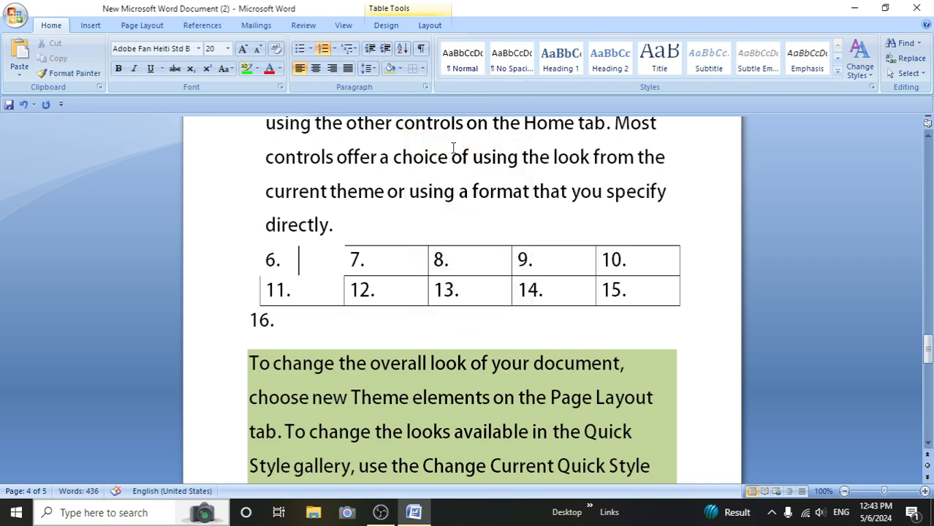
click(423, 69)
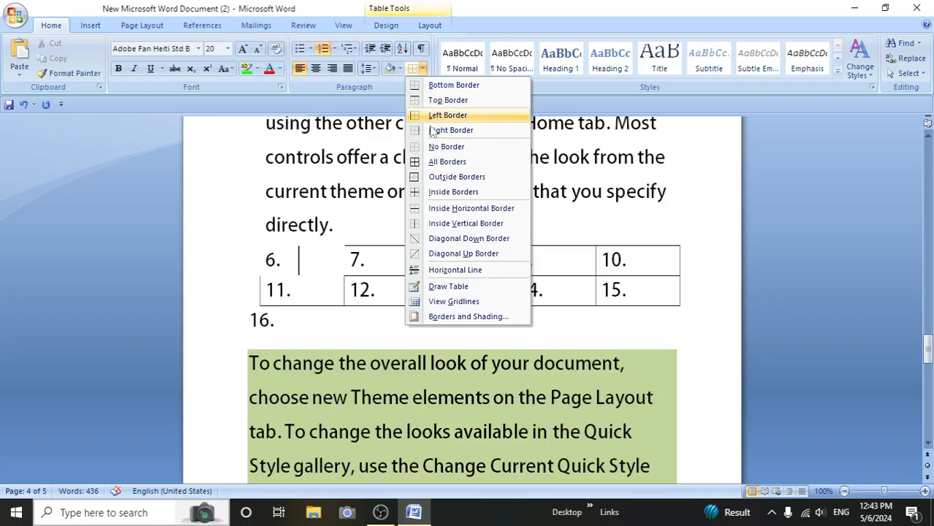
click(443, 162)
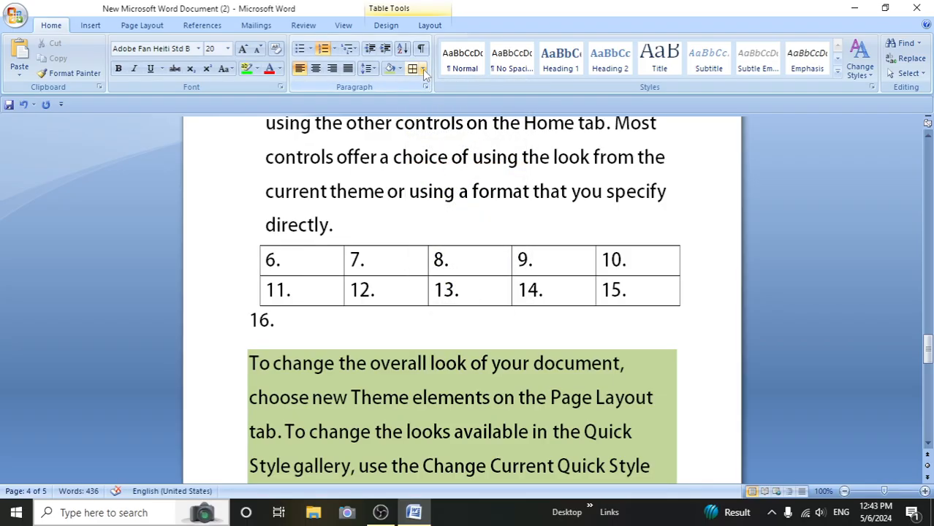
- Apply Inside Borders to the table's first cell and to the whole table
click(423, 69)
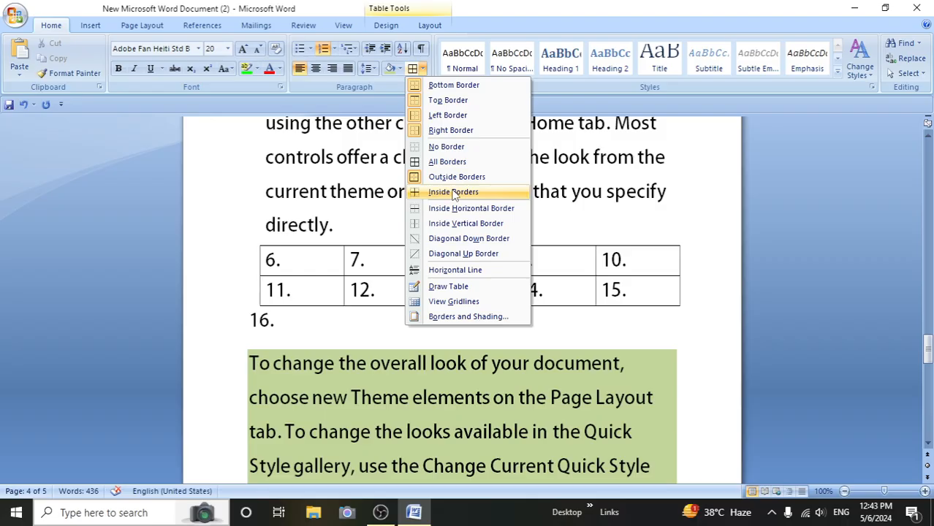
click(453, 193)
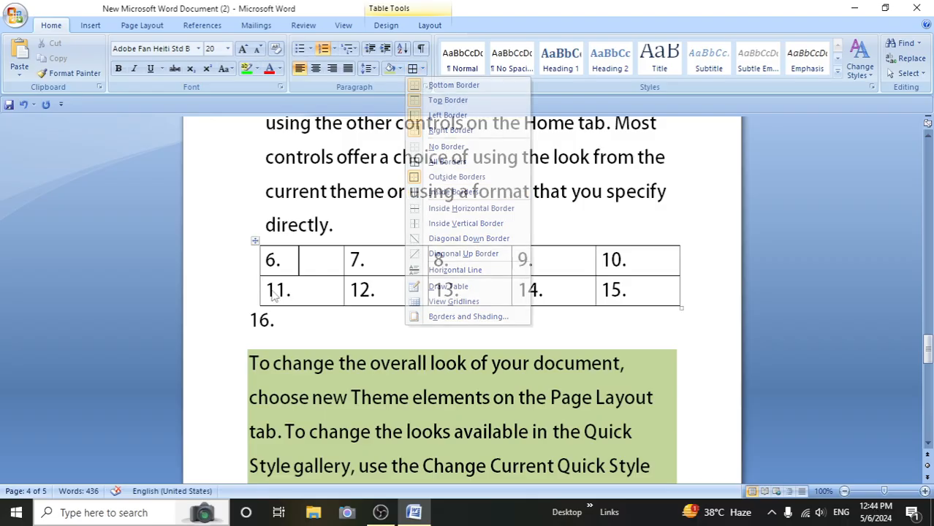
drag(242, 265, 242, 303)
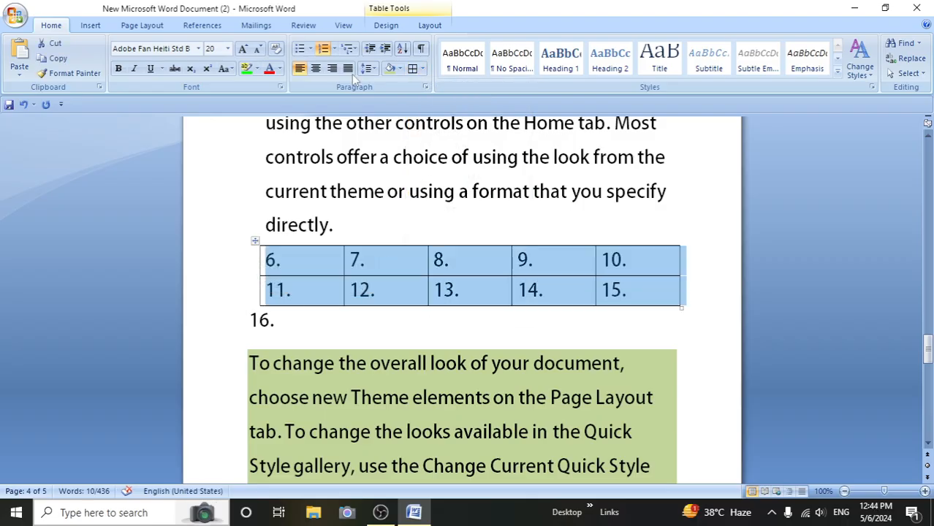
click(421, 71)
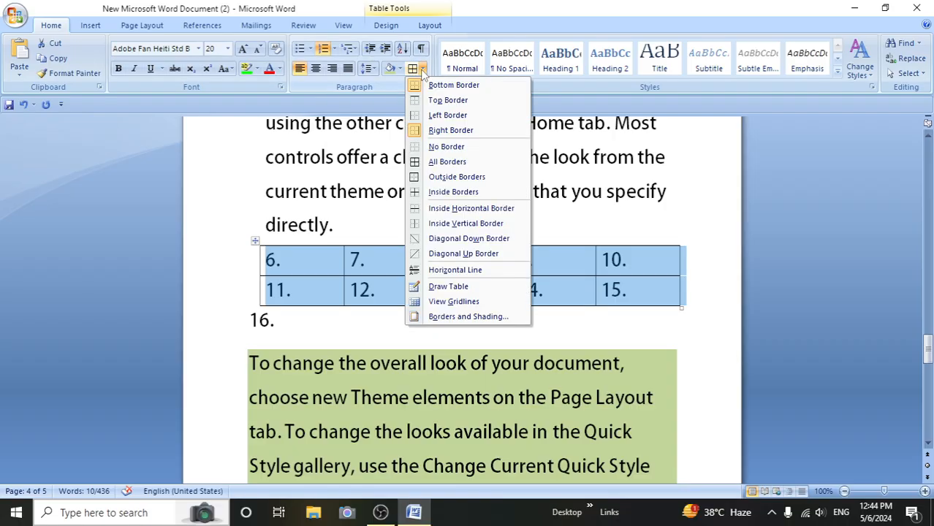
click(436, 191)
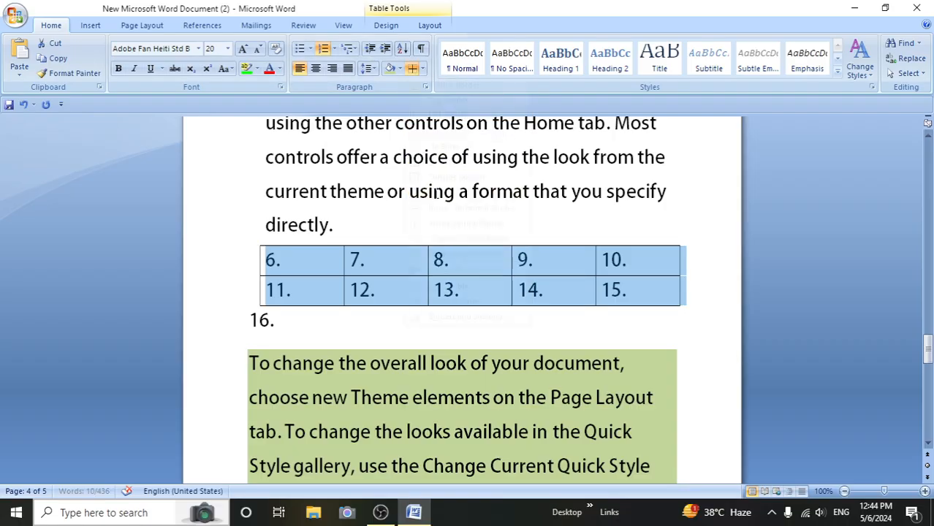
- Remove the inside borders from the whole table and deselect it
click(413, 329)
drag(249, 261, 248, 300)
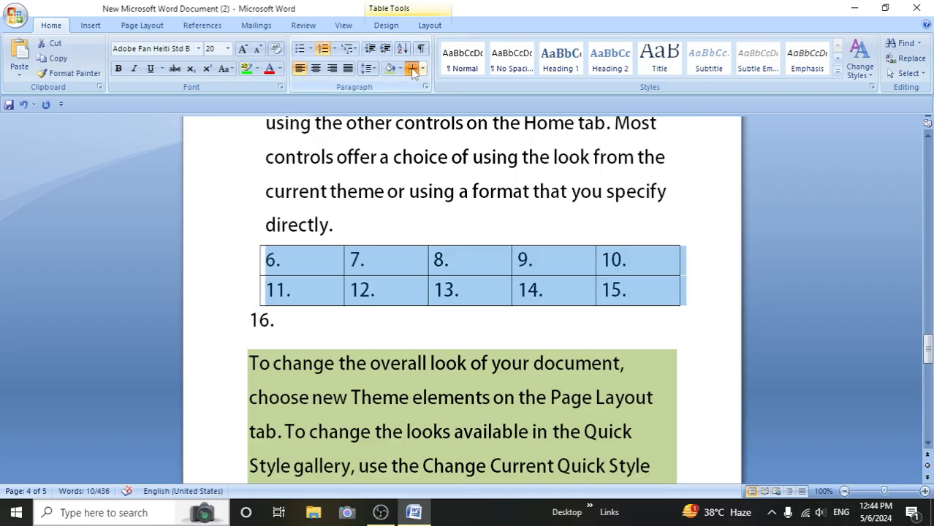
click(361, 316)
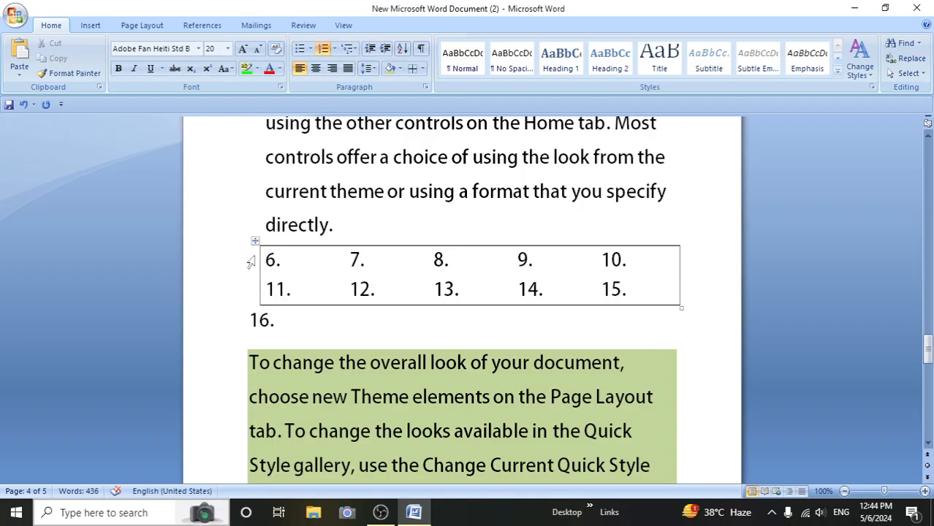
- With Draw Table, add vertical borders after the first column and through the second and third, plus a small nested box in the first row's fourth column
drag(248, 261, 248, 297)
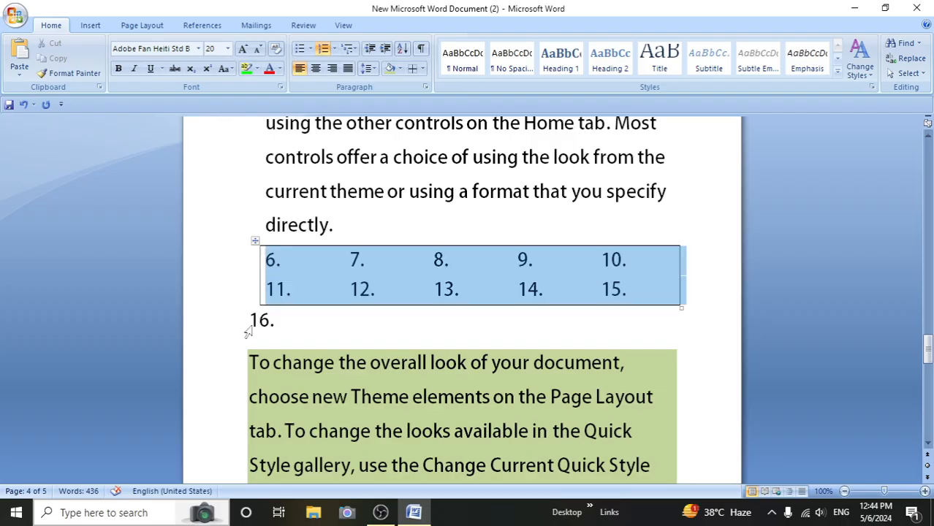
click(422, 68)
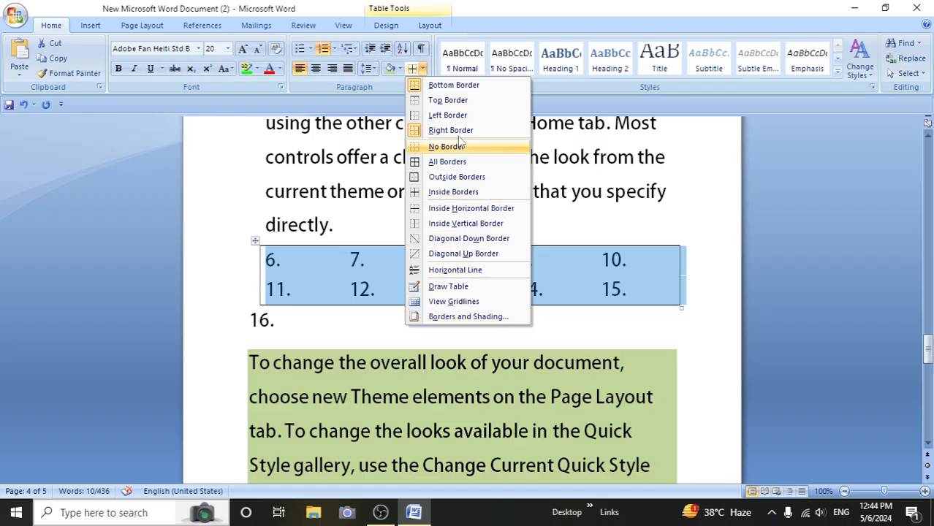
click(444, 287)
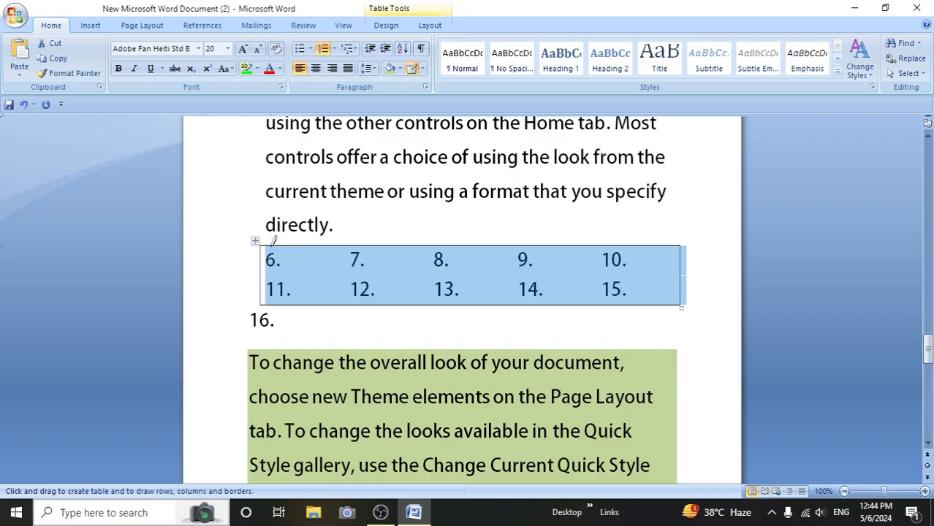
mouse_move(274, 241)
mouse_down()
mouse_move(344, 309)
mouse_move(365, 298)
mouse_move(306, 236)
mouse_move(345, 252)
mouse_move(337, 293)
mouse_up()
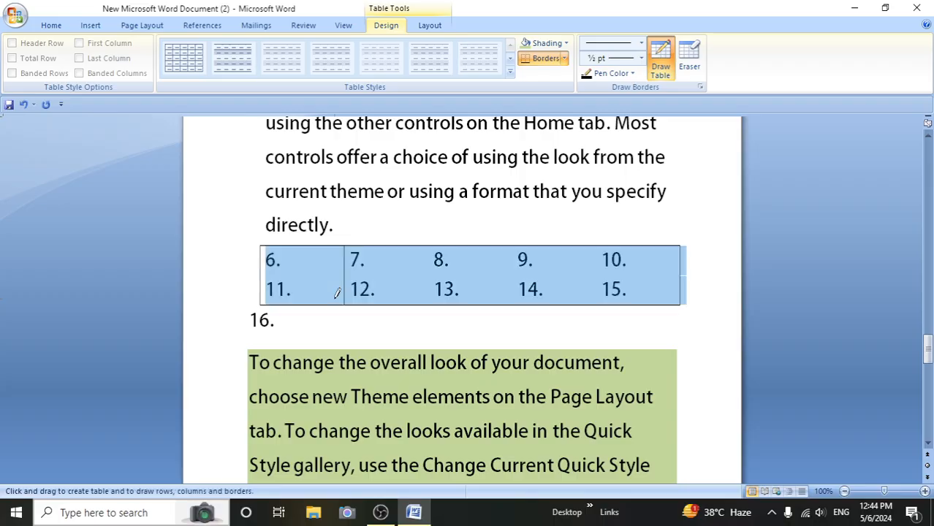
drag(419, 243, 417, 303)
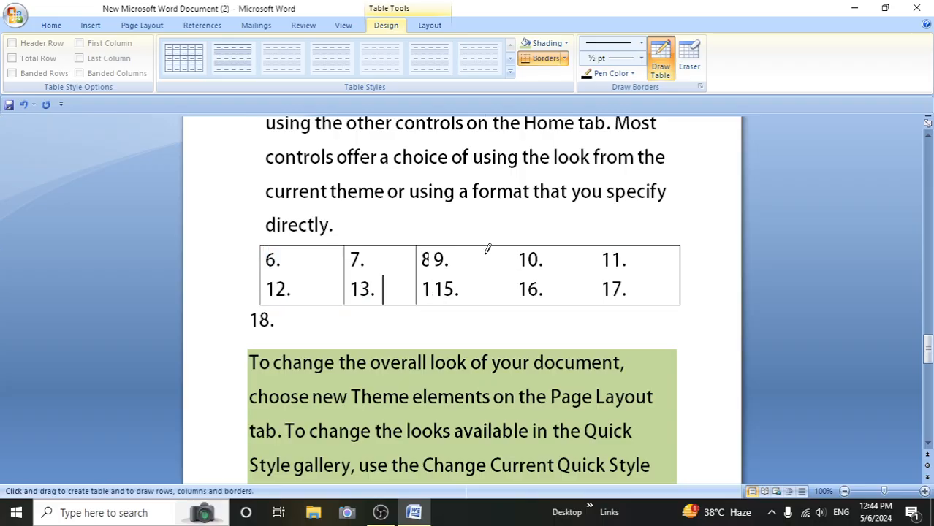
drag(487, 247, 486, 317)
mouse_move(528, 246)
mouse_down()
mouse_move(587, 299)
mouse_move(583, 275)
mouse_up()
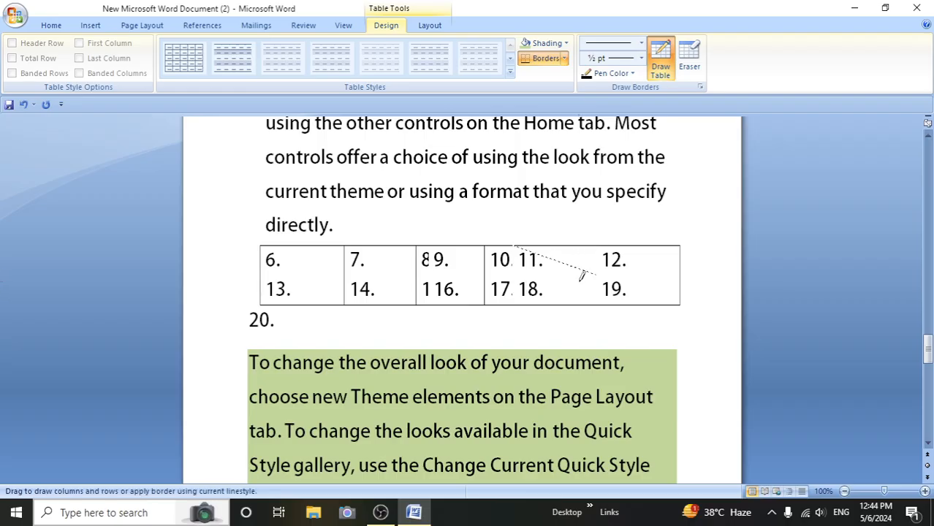
mouse_move(592, 308)
mouse_down()
mouse_move(584, 275)
mouse_move(558, 268)
mouse_move(635, 315)
mouse_up()
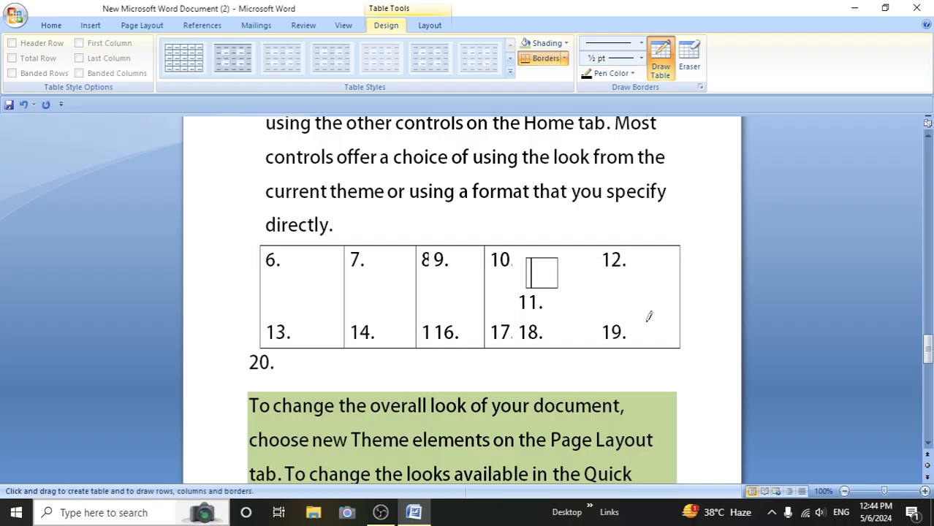
- Show the table's gridlines with View Gridlines and hide them again
click(51, 25)
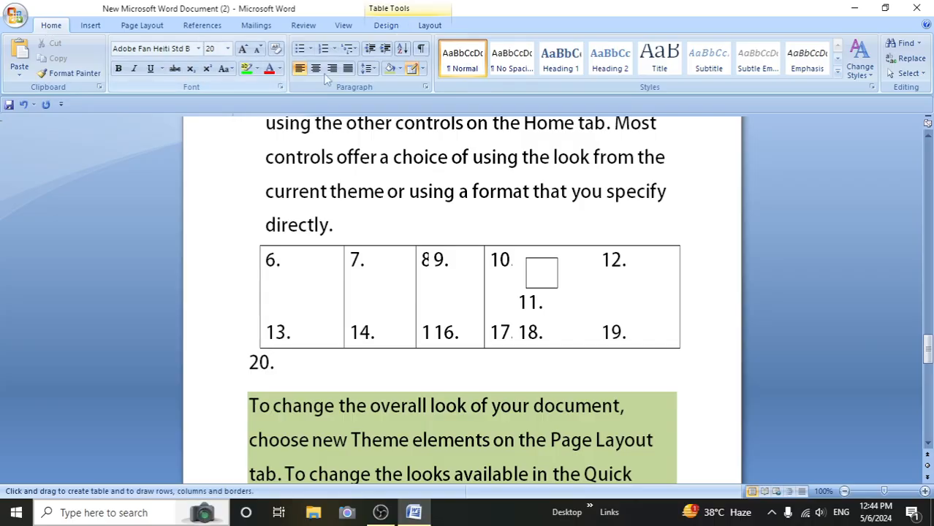
click(422, 68)
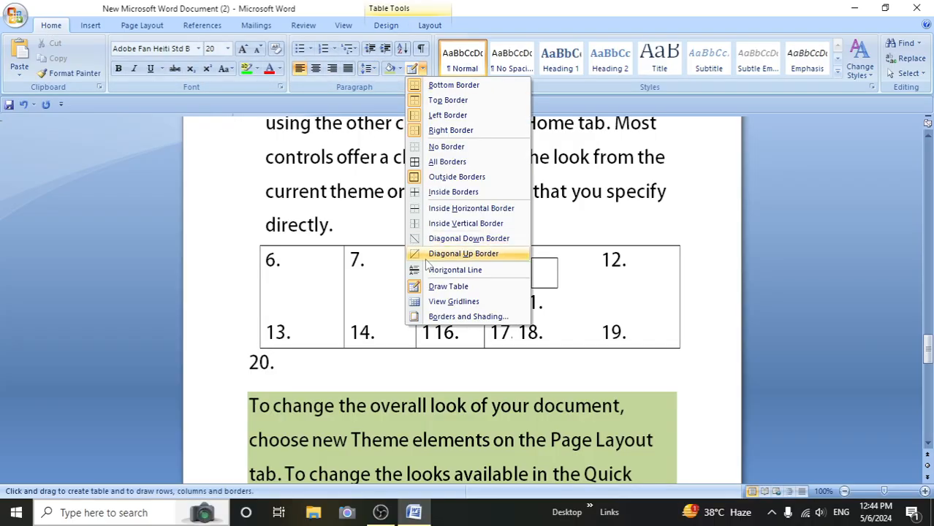
click(641, 358)
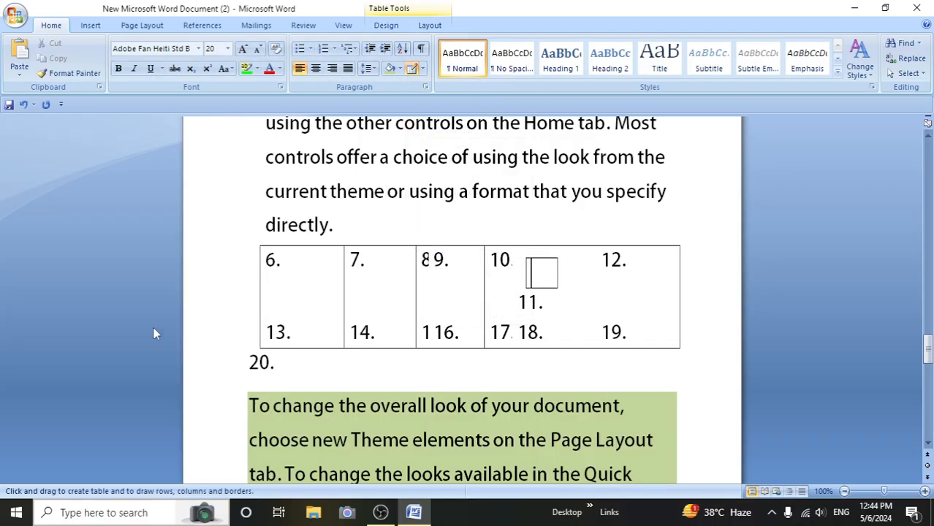
click(423, 69)
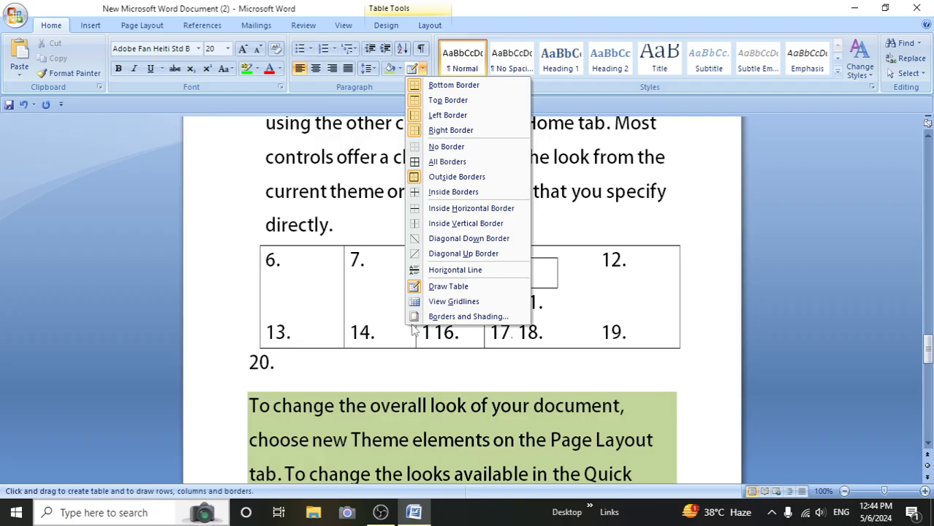
click(446, 302)
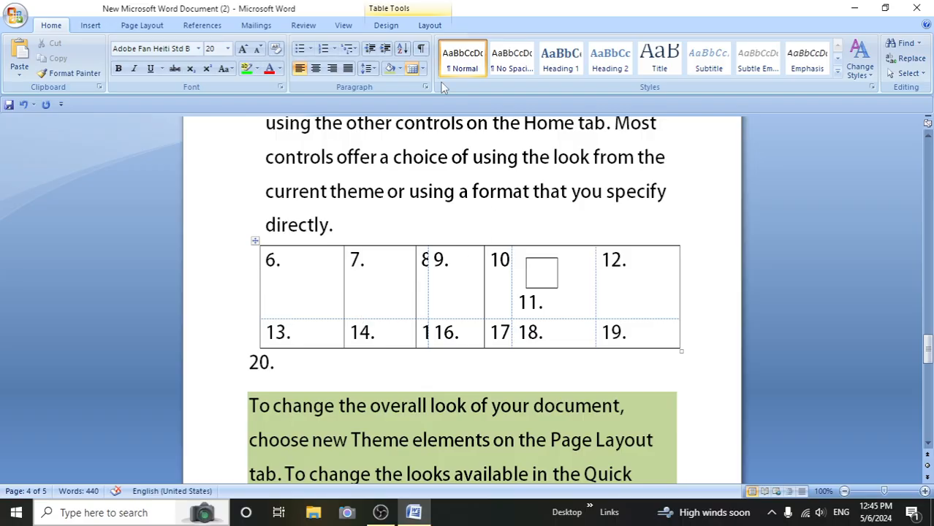
click(422, 69)
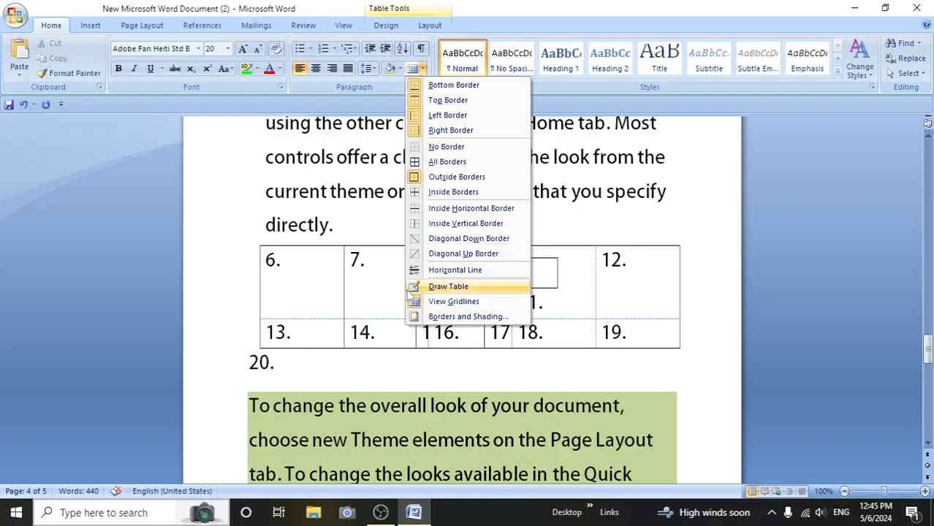
click(453, 302)
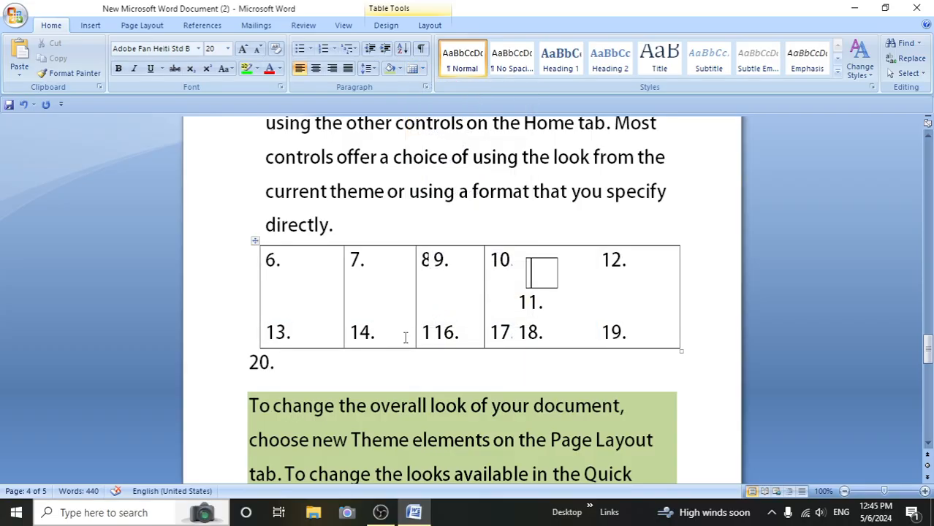
- Open Borders and Shading for the whole table and choose the first thick-and-thin line style after the triple line
click(422, 69)
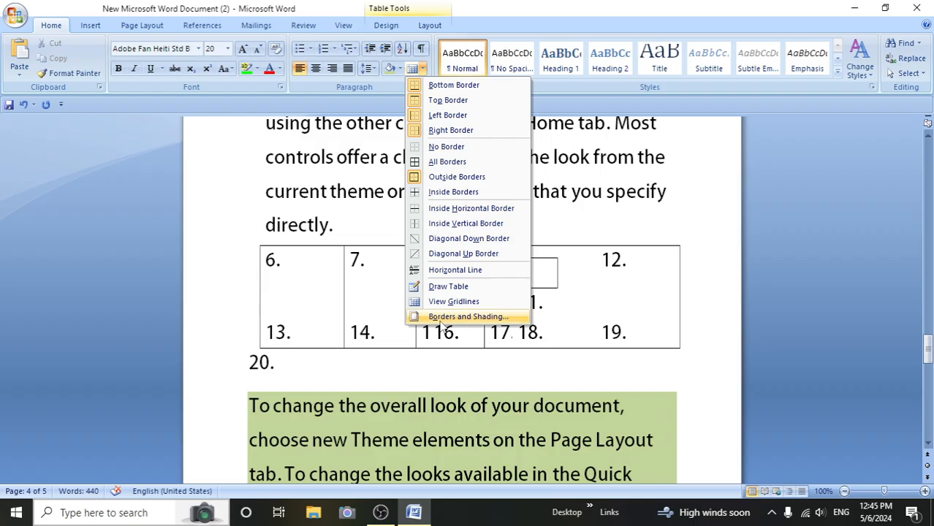
click(327, 372)
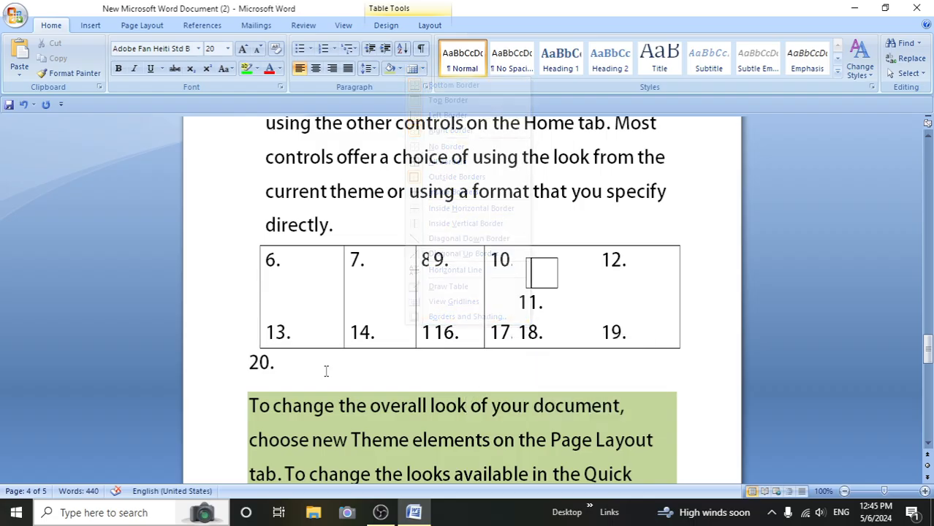
drag(234, 257, 249, 329)
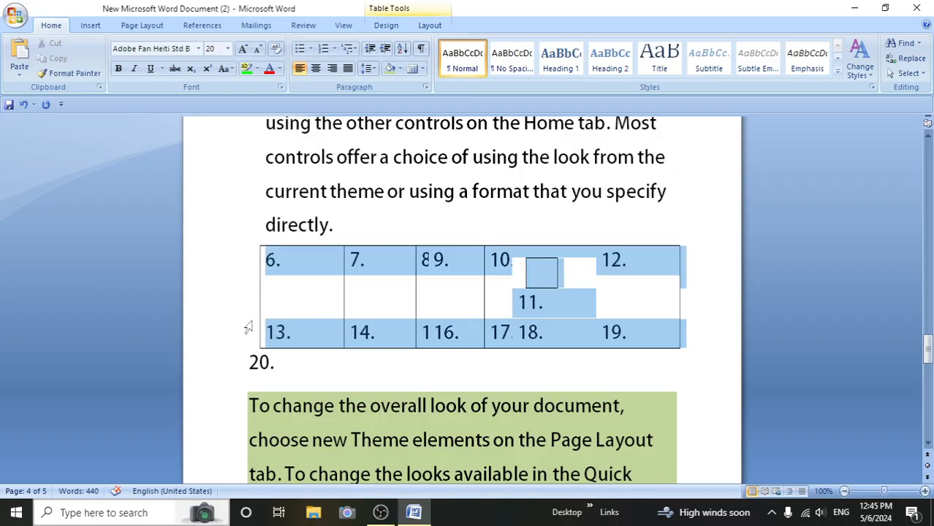
click(422, 72)
click(437, 316)
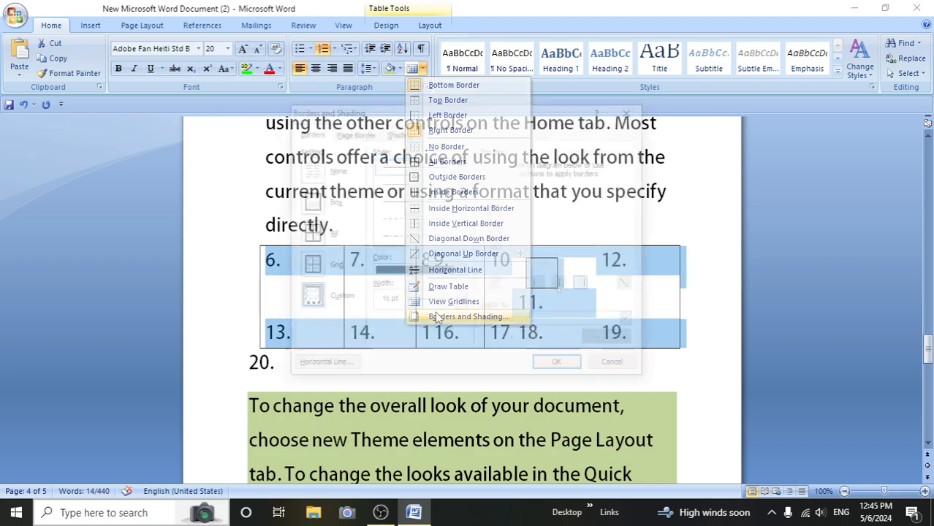
mouse_move(367, 115)
mouse_down()
mouse_move(264, 72)
mouse_move(160, 4)
mouse_move(160, 15)
mouse_up()
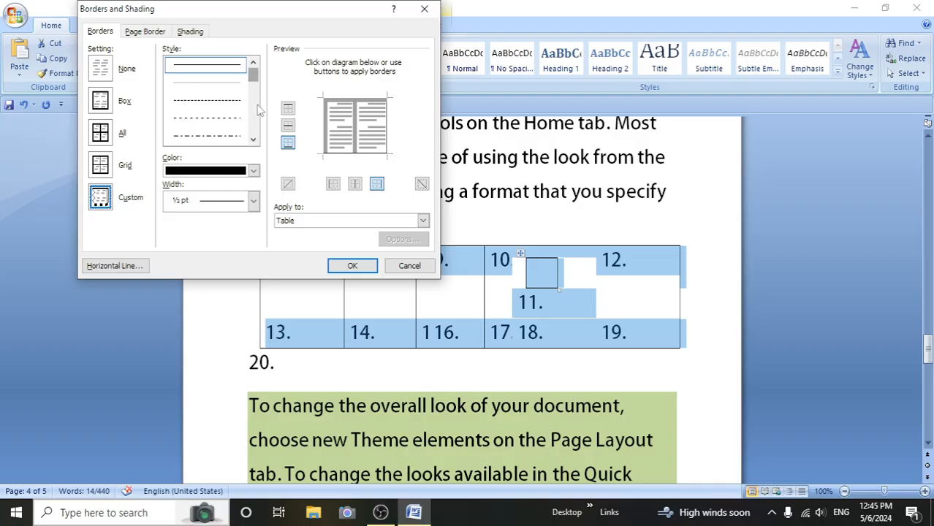
click(253, 139)
click(253, 139)
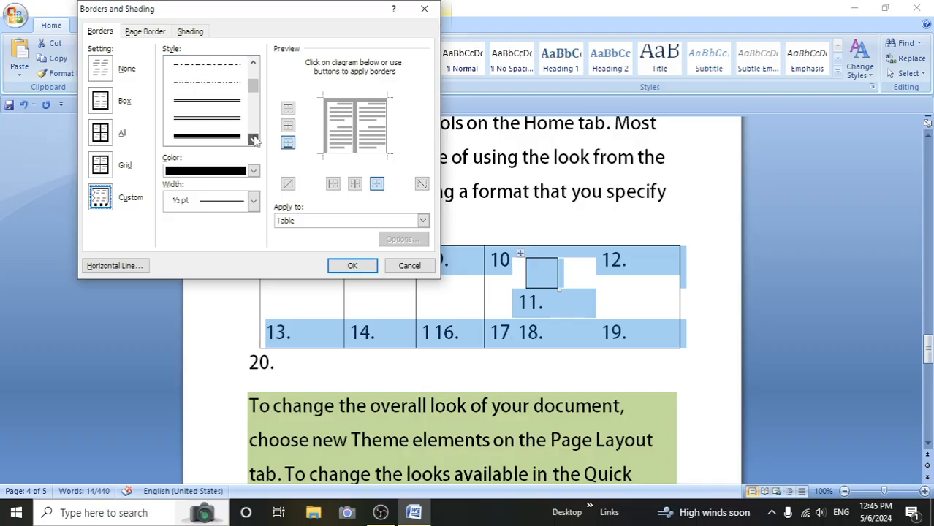
click(253, 139)
click(253, 139)
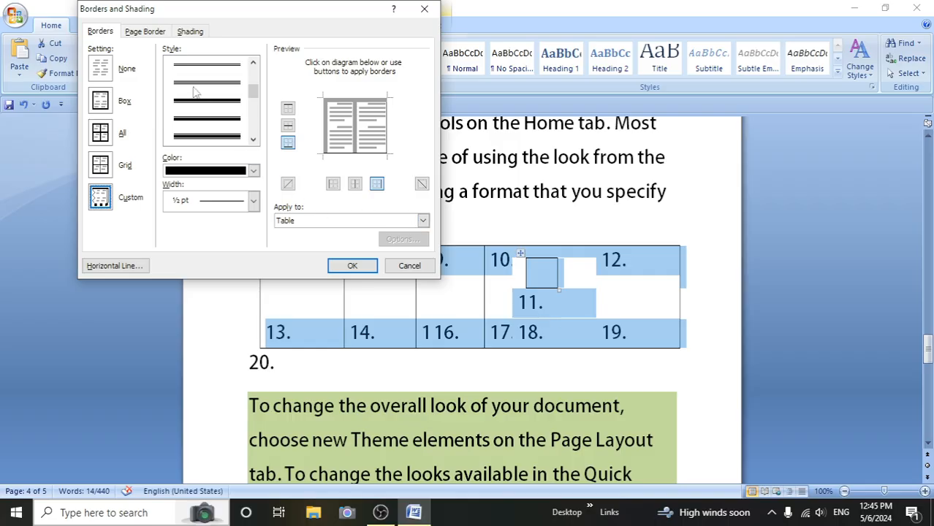
click(203, 108)
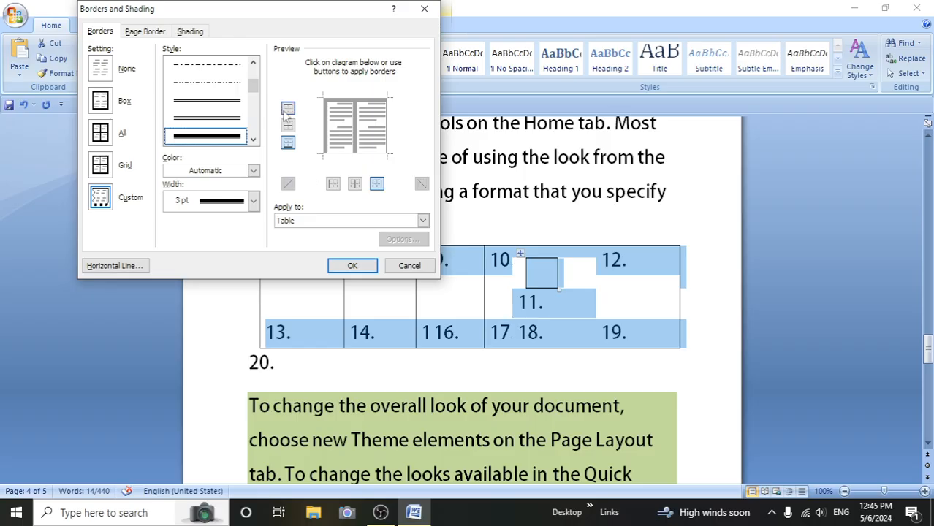
- Apply the Box setting in the 3 pt line, toggle the top border off and on, and add the inside horizontal and vertical borders
click(107, 78)
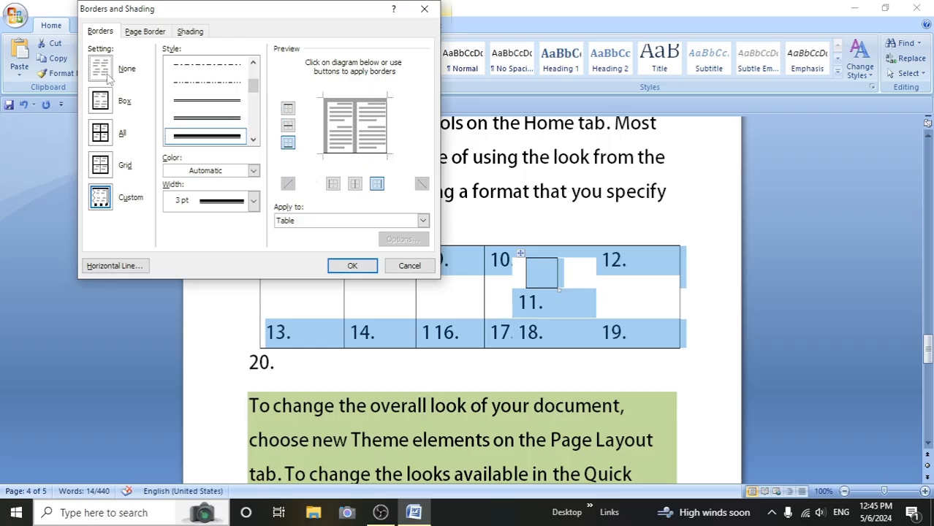
click(103, 104)
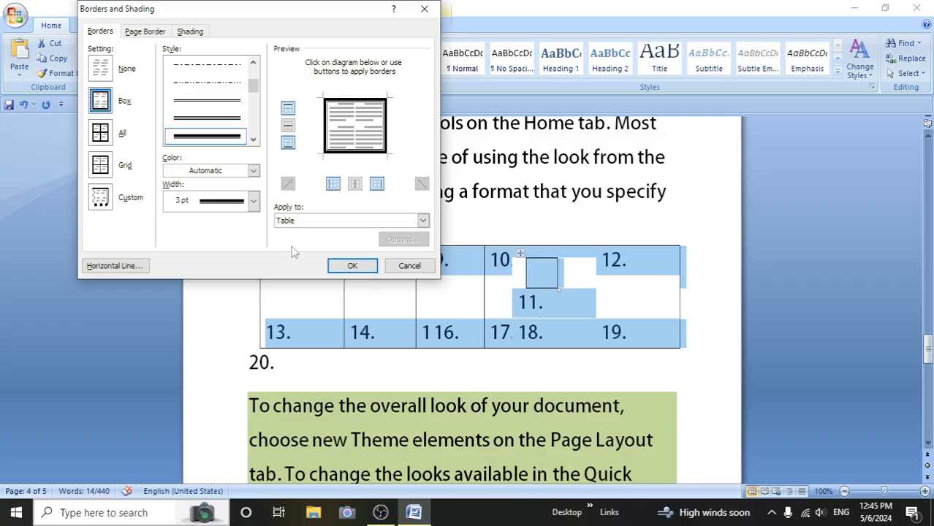
click(289, 109)
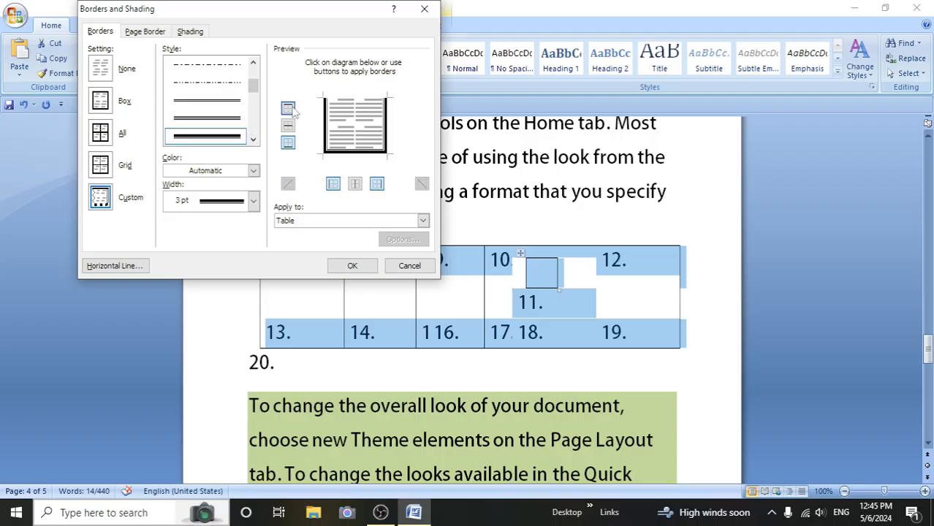
click(289, 109)
click(294, 127)
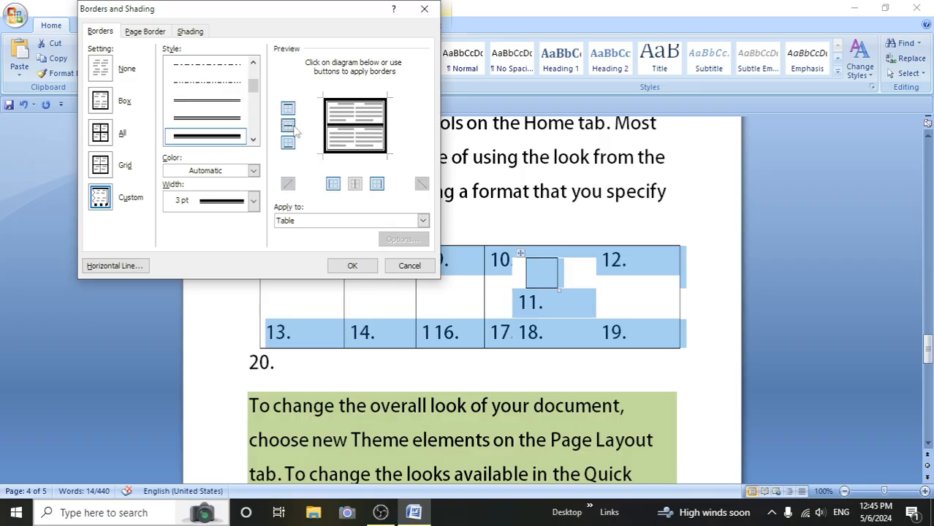
click(294, 127)
click(289, 125)
click(354, 185)
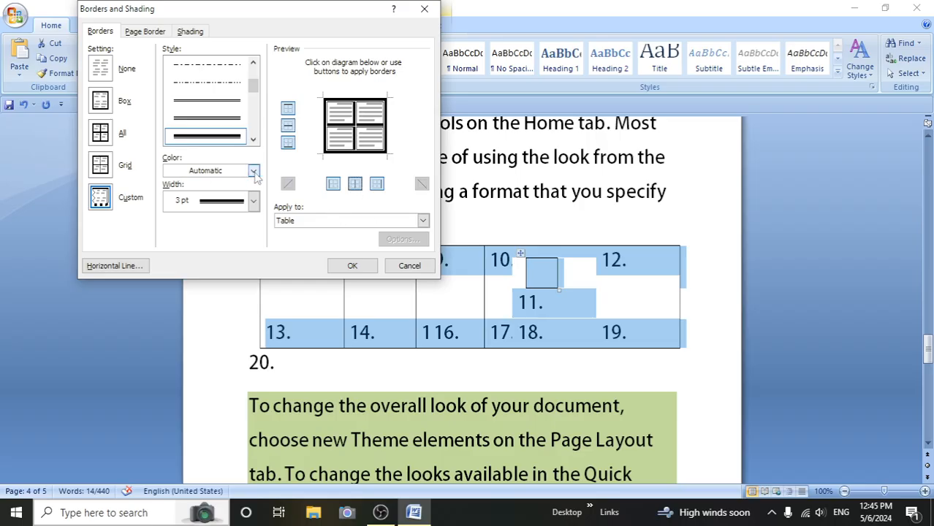
- Set the border color to a darker tan and the width to 4 ½ pt, apply the dialog's settings and deselect the table
click(253, 171)
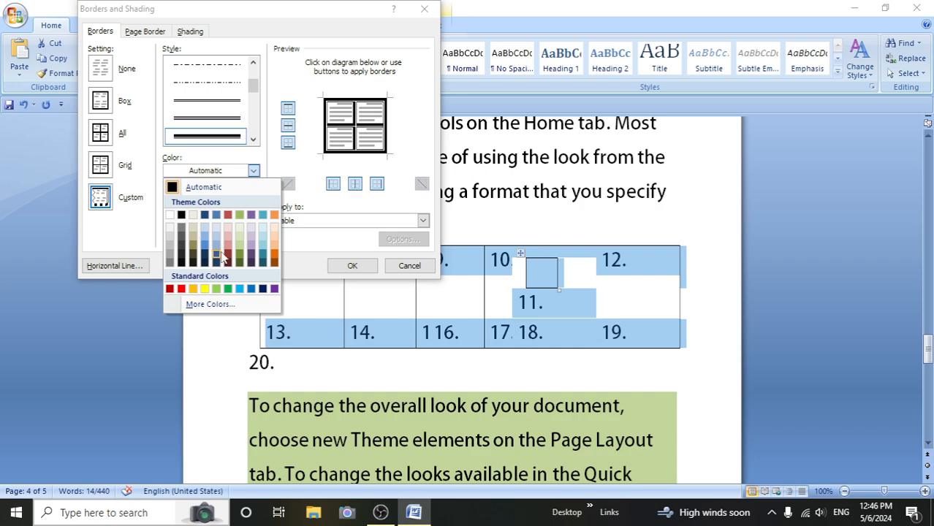
click(198, 238)
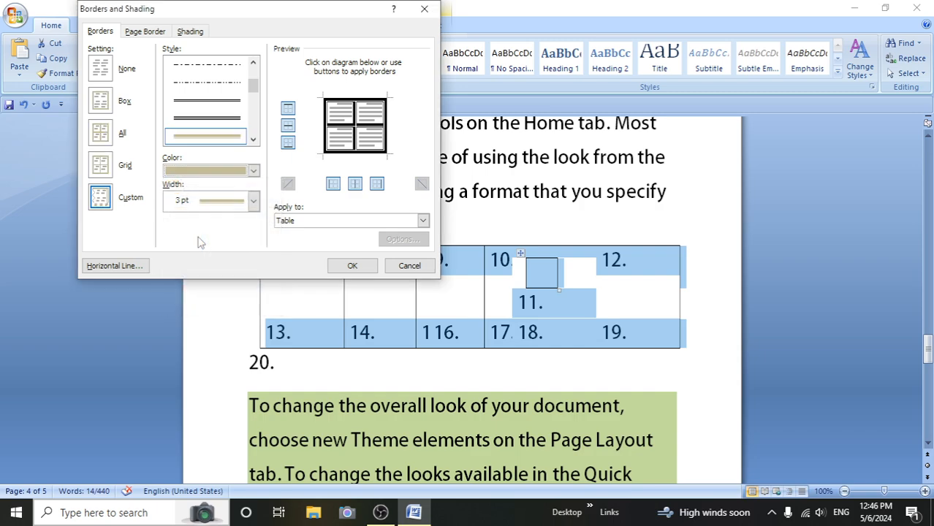
click(253, 202)
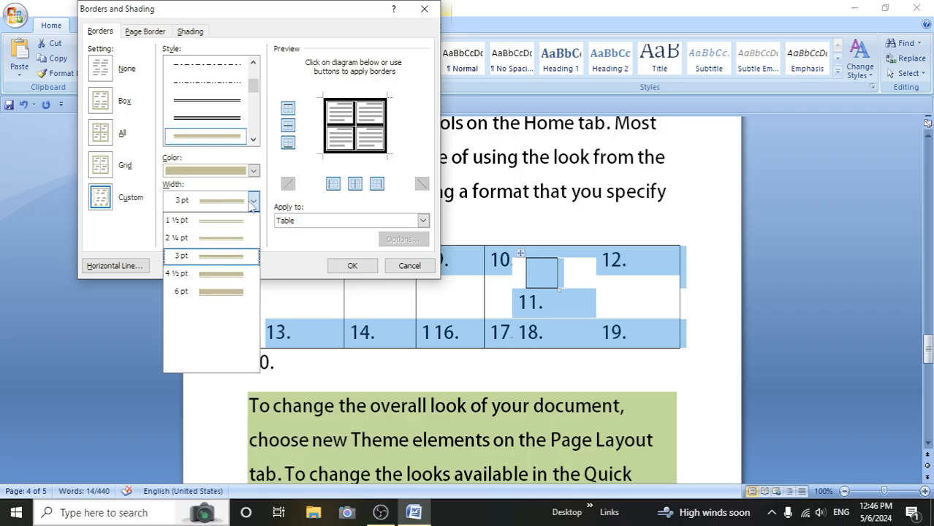
click(229, 275)
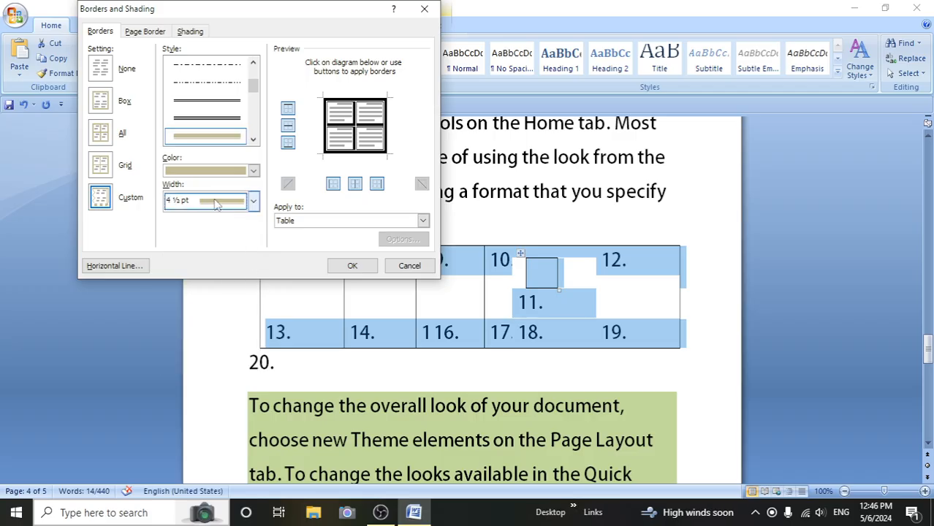
click(354, 267)
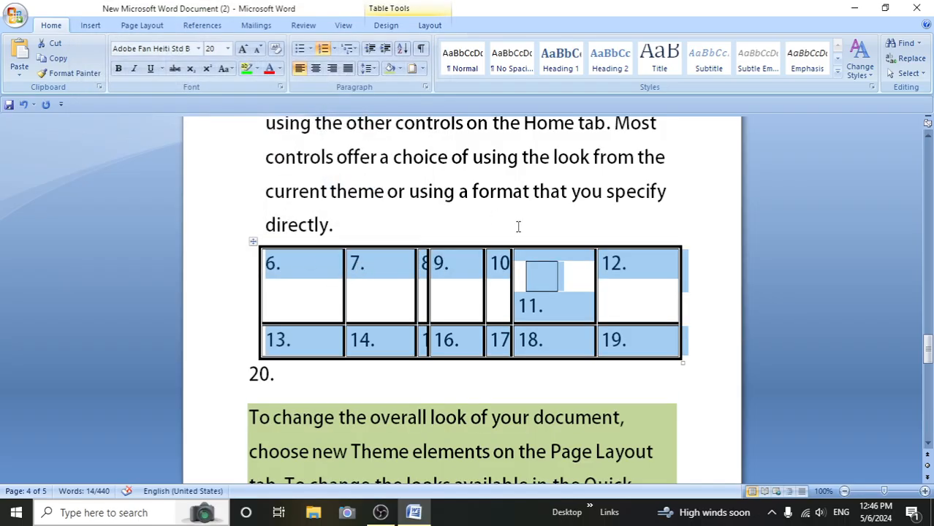
click(452, 375)
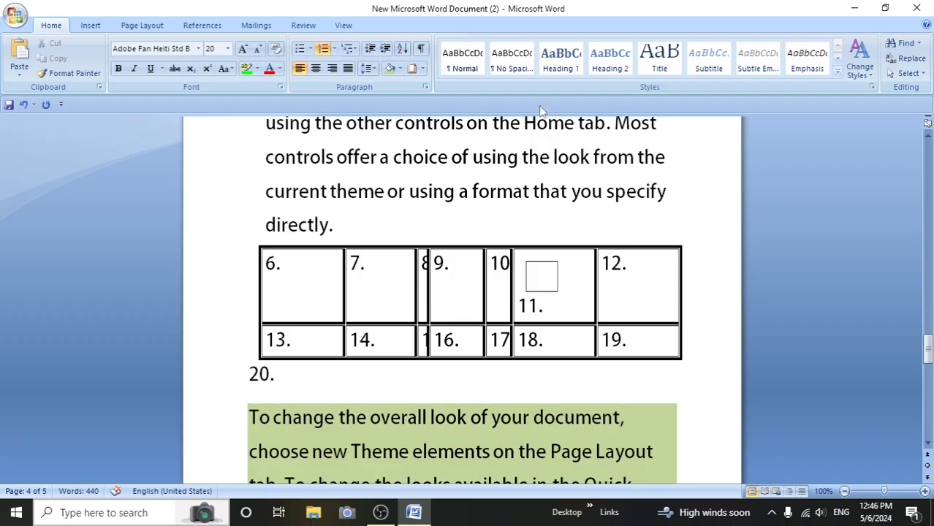
scroll(555, 306, down, 10)
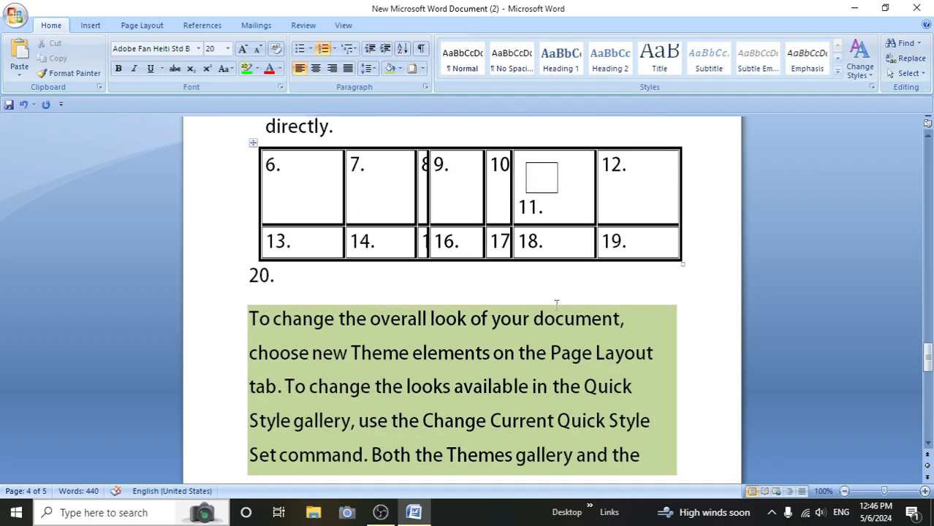
scroll(555, 308, down, 6)
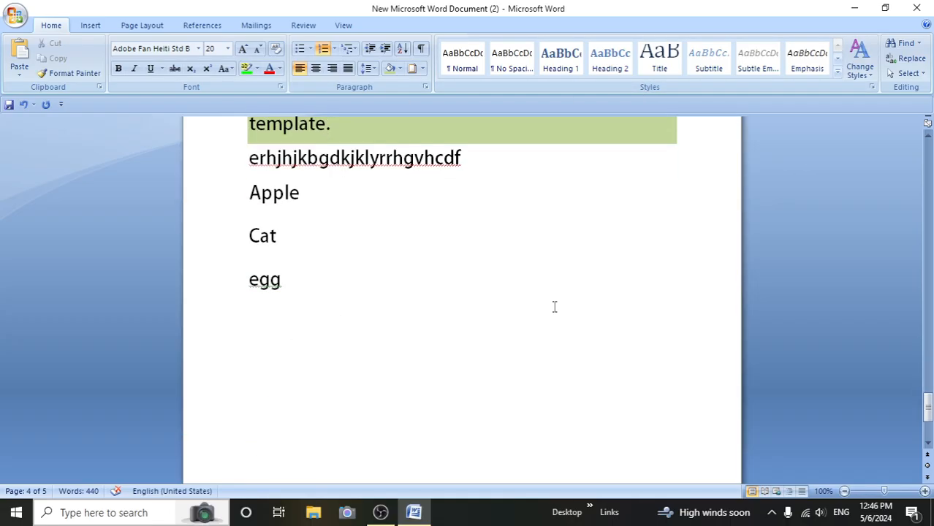
click(304, 158)
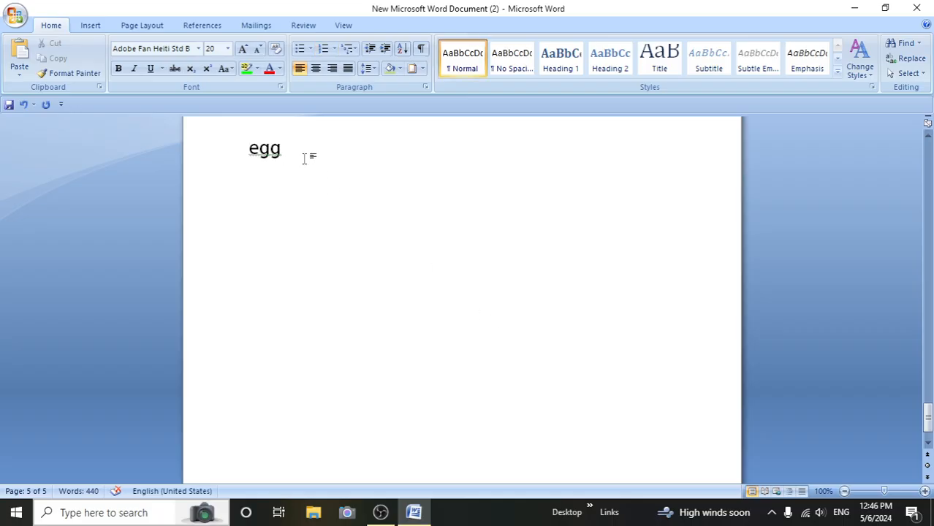
key(Return)
text(=ra)
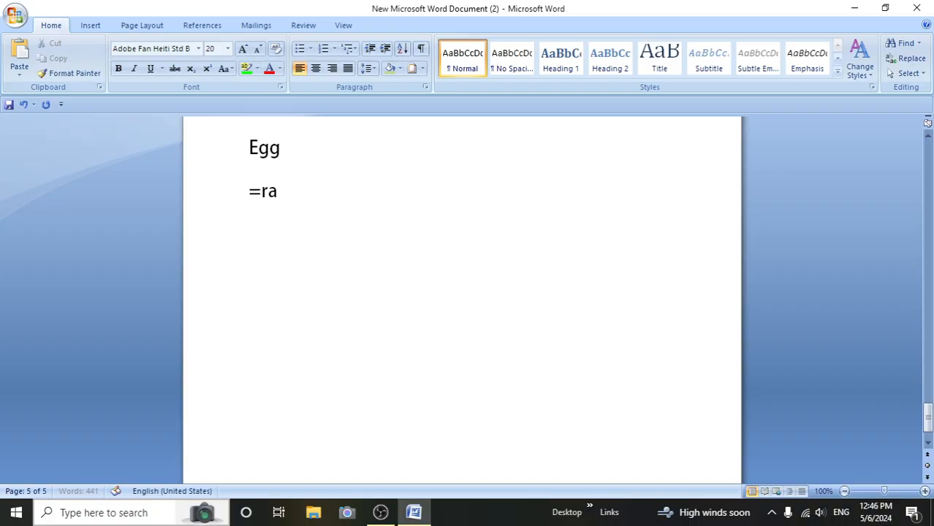
text(nd)
key(shift+Up)
key(BackSpace)
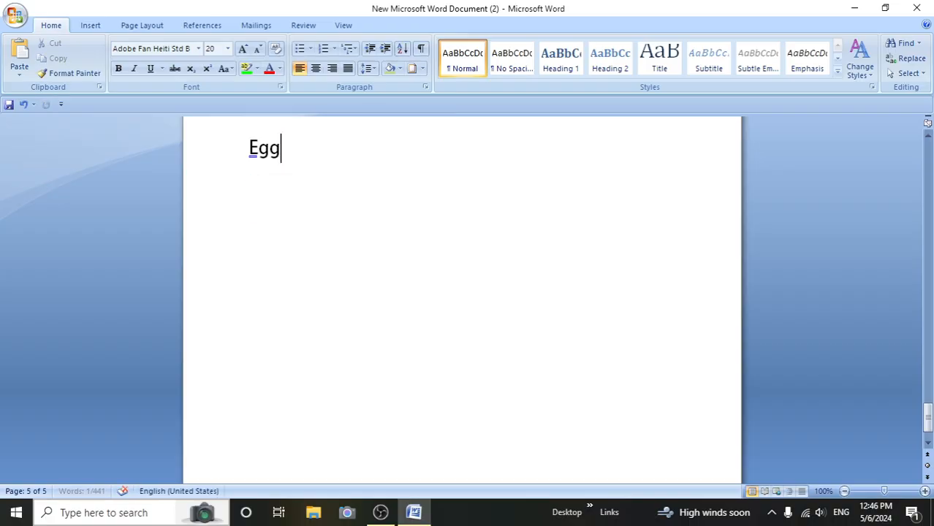
- Add a line reading "r" below "Egg" on the last page and insert a line reading "=rand" between them
key(Return)
text(r)
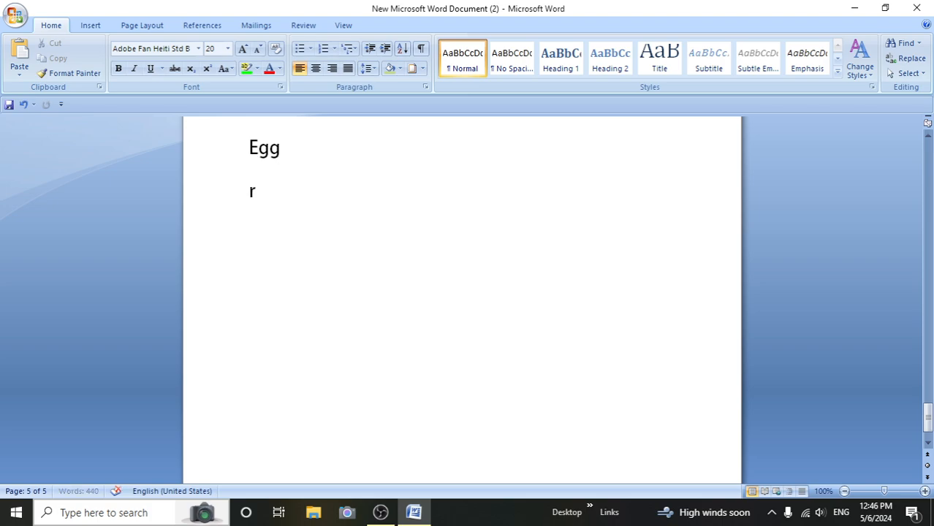
text(a)
key(BackSpace)
click(305, 159)
key(Return)
text(=rand)
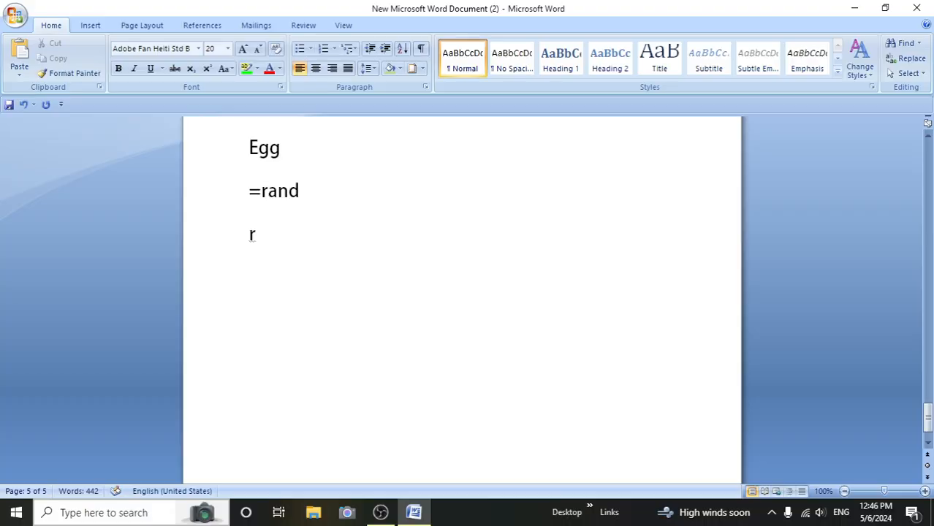
key(shift+Up)
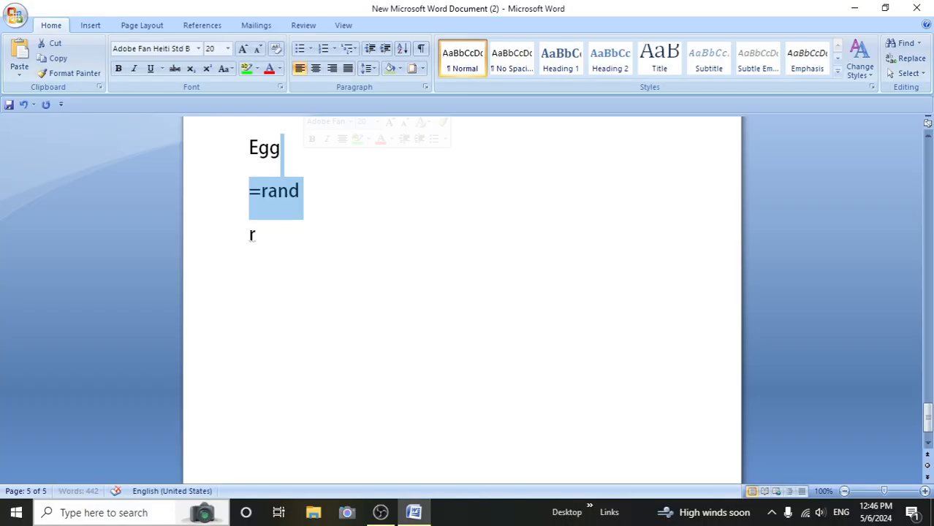
click(306, 191)
double_click(307, 190)
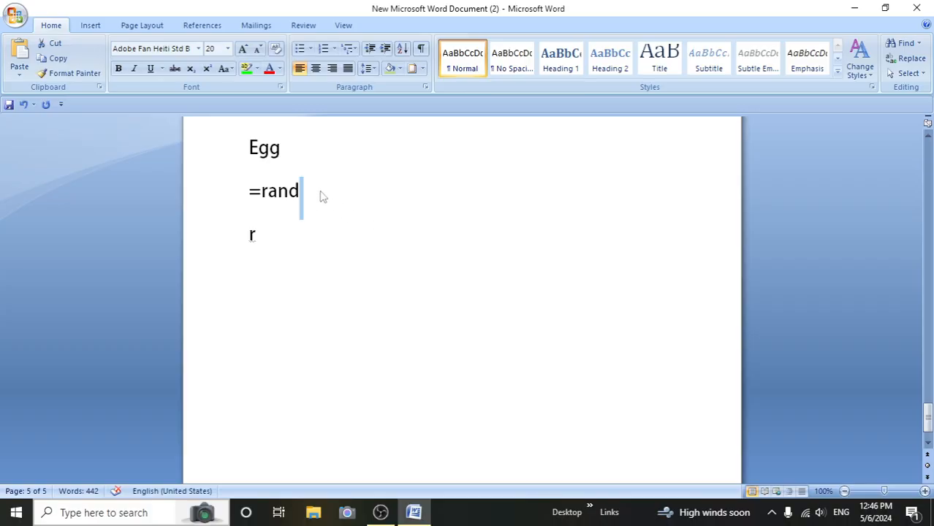
click(316, 191)
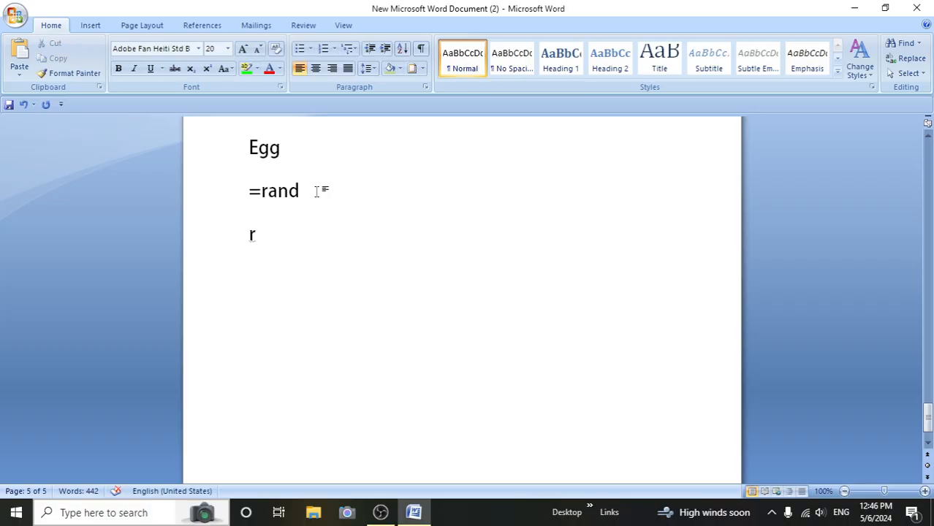
double_click(317, 191)
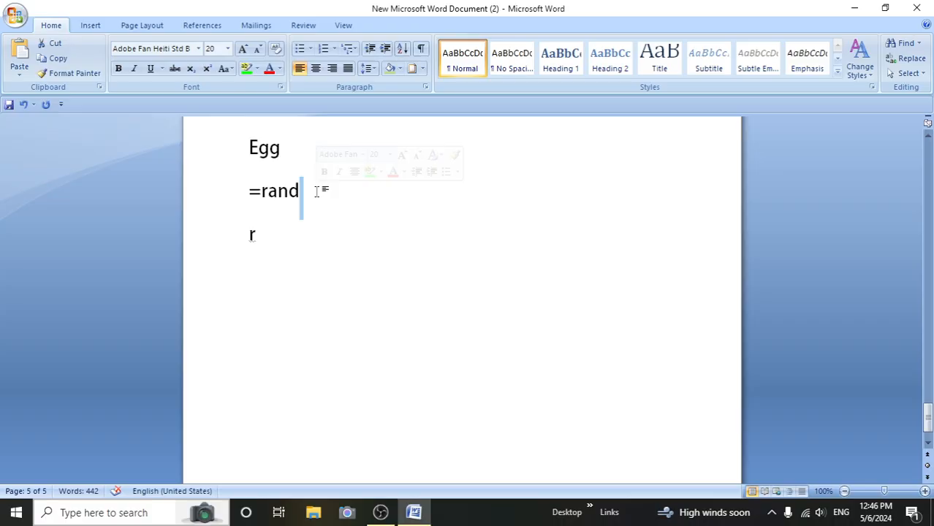
click(317, 192)
- Look back through the formatted pages and create a new blank document
scroll(293, 132, up, 15)
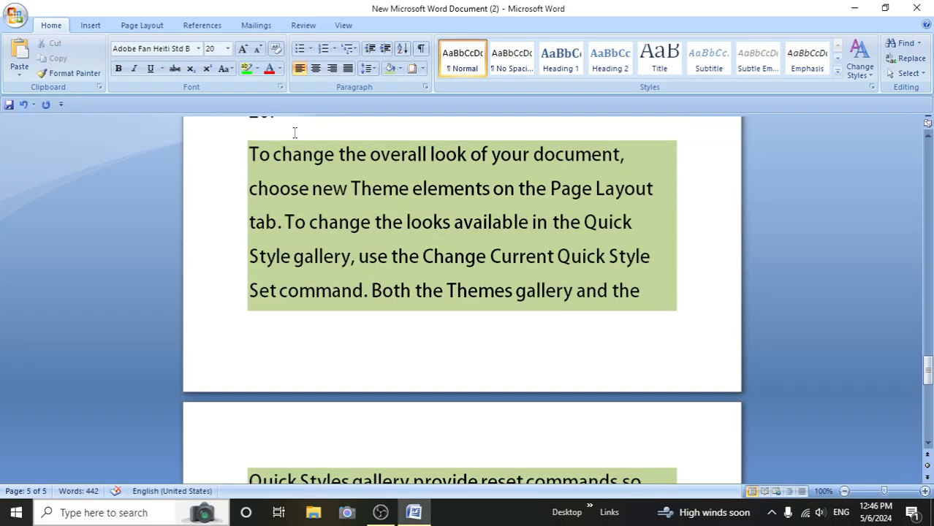
scroll(293, 133, up, 15)
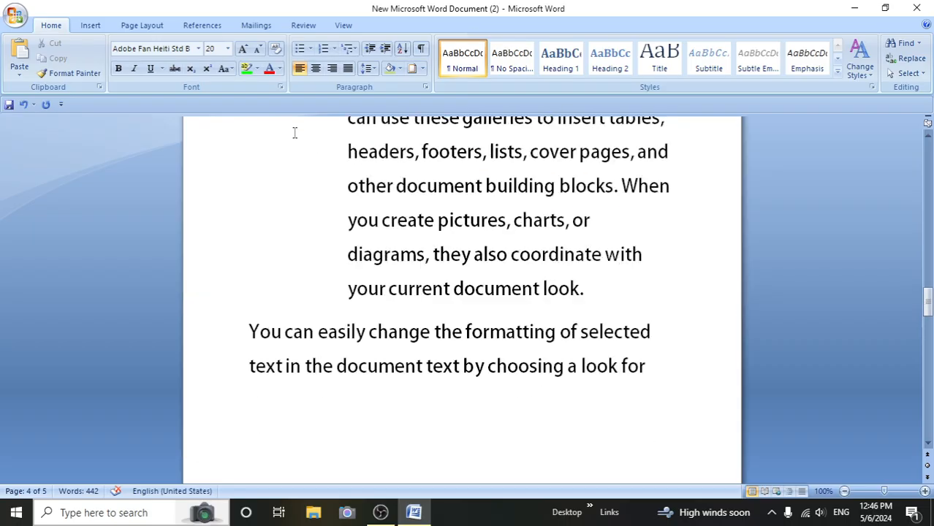
scroll(293, 133, up, 15)
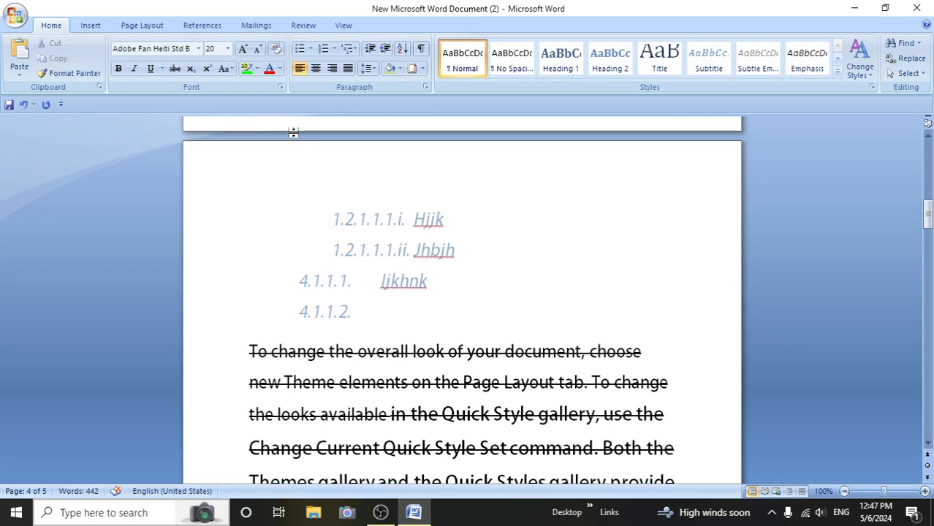
scroll(293, 133, up, 4)
scroll(296, 139, down, 10)
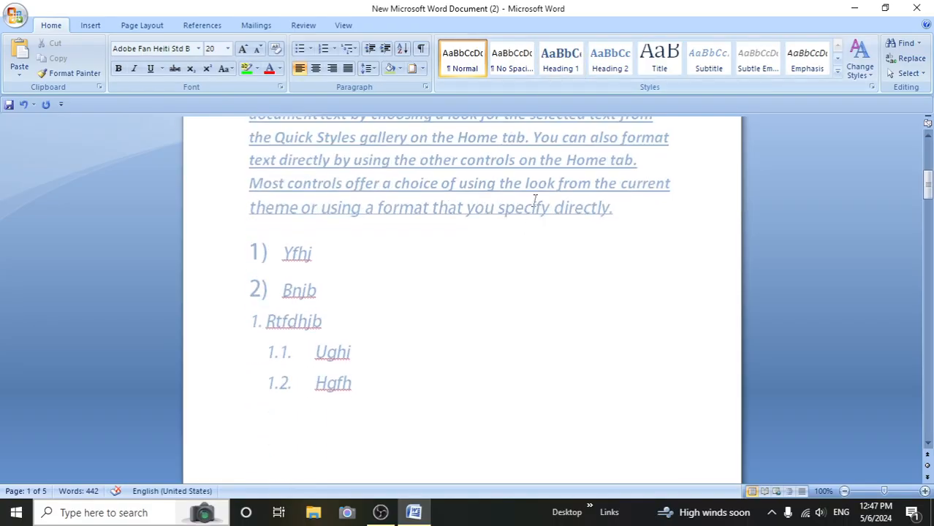
key(ctrl+n)
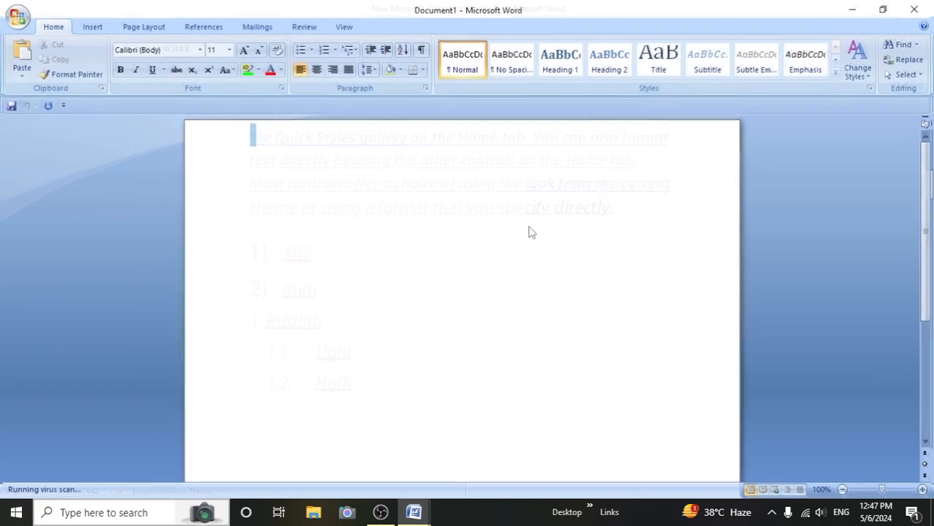
- Set the font size to 24 in the blank document and enter "=rand" on the first line
key(BackSpace)
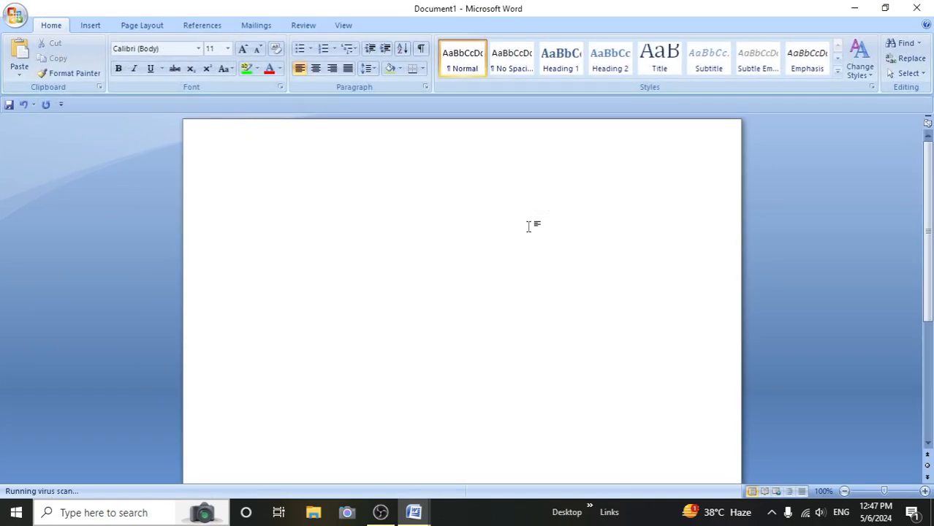
click(243, 49)
click(243, 49)
click(243, 49)
click(243, 49)
click(244, 49)
text(=rand()
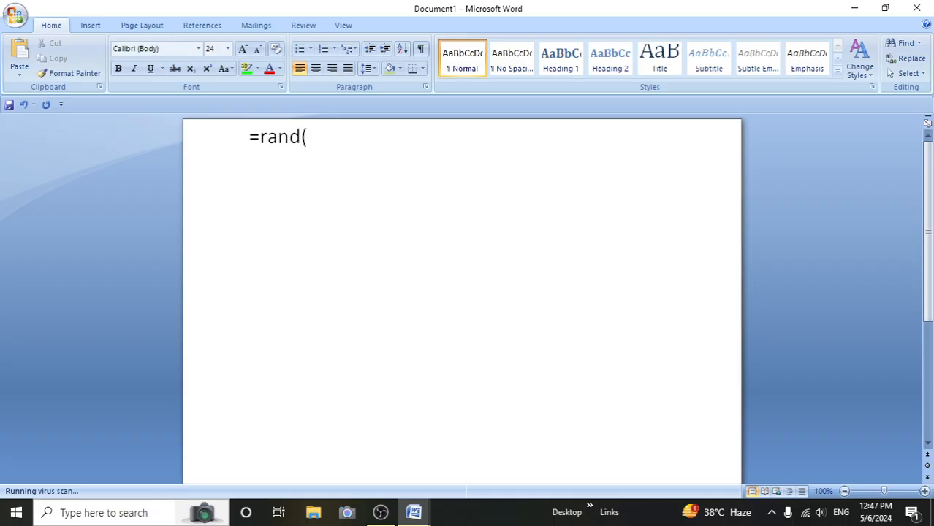
- Correct the end of the line so it reads "=rand()" and run it to generate sample paragraphs
double_click(305, 139)
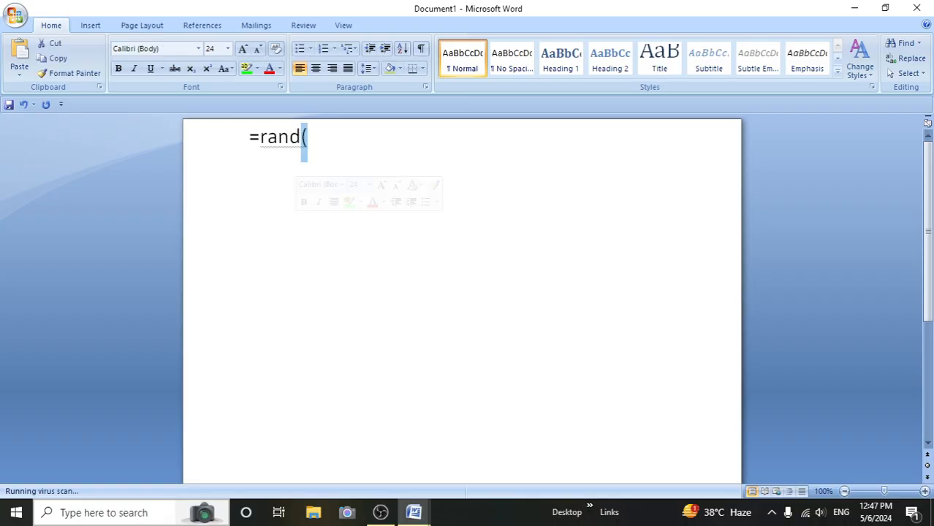
key(BackSpace)
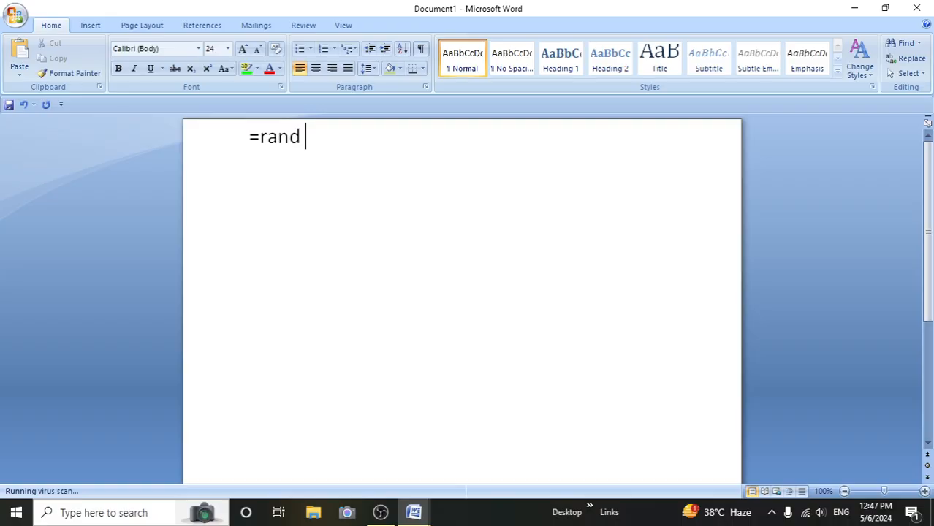
key(Return)
key(BackSpace)
double_click(297, 216)
key(BackSpace)
text(())
key(Return)
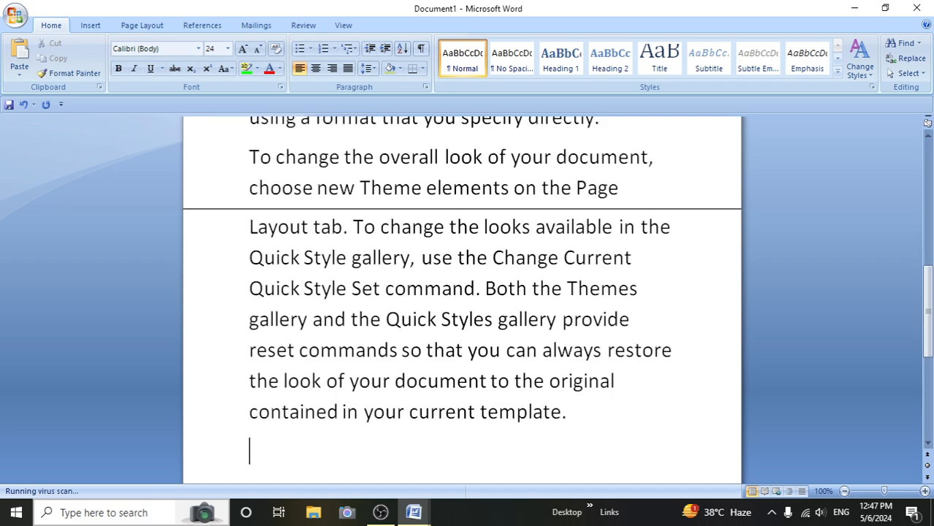
- Apply the Normal, No Spacing and finally Heading 1 style to the first two lines of the opening paragraph
scroll(312, 293, up, 5)
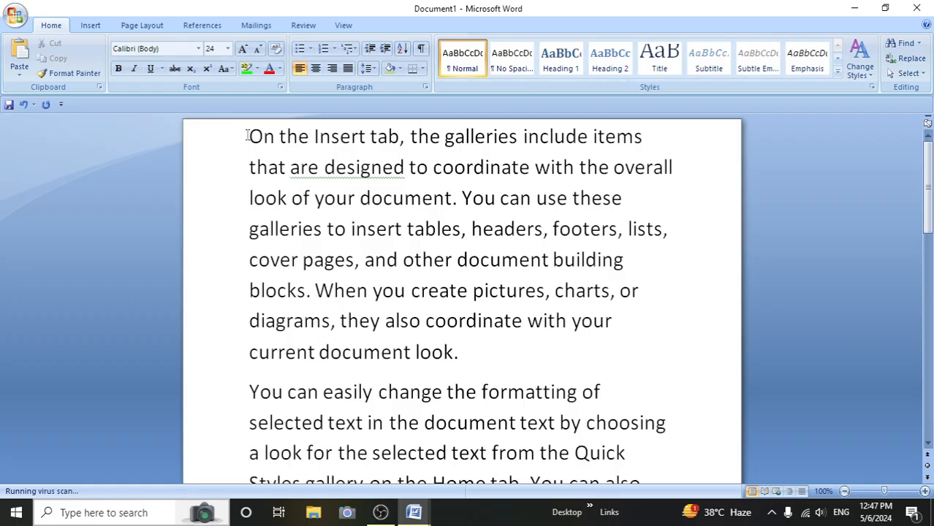
drag(249, 136, 717, 163)
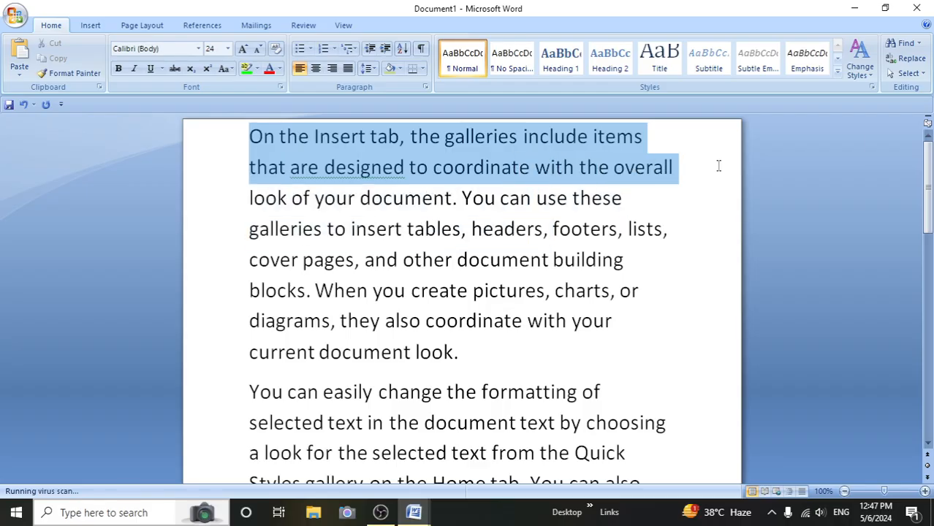
click(479, 64)
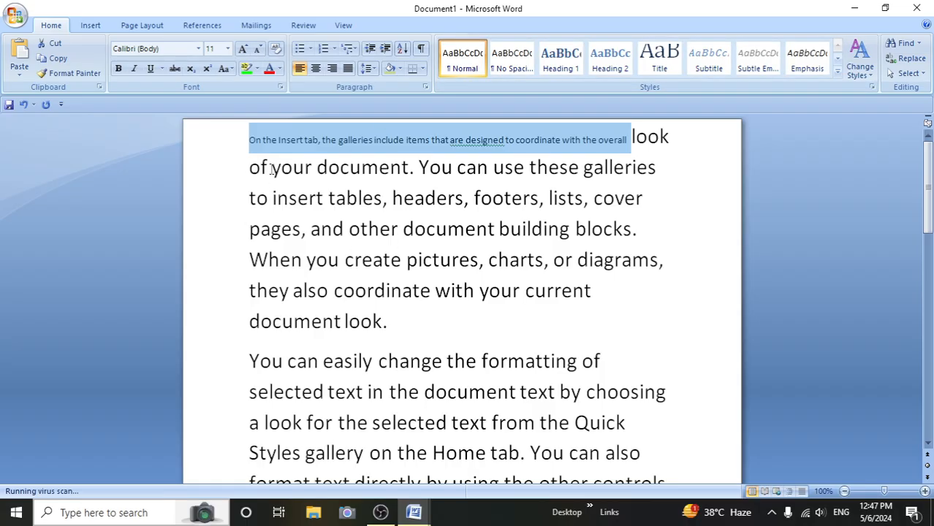
click(520, 70)
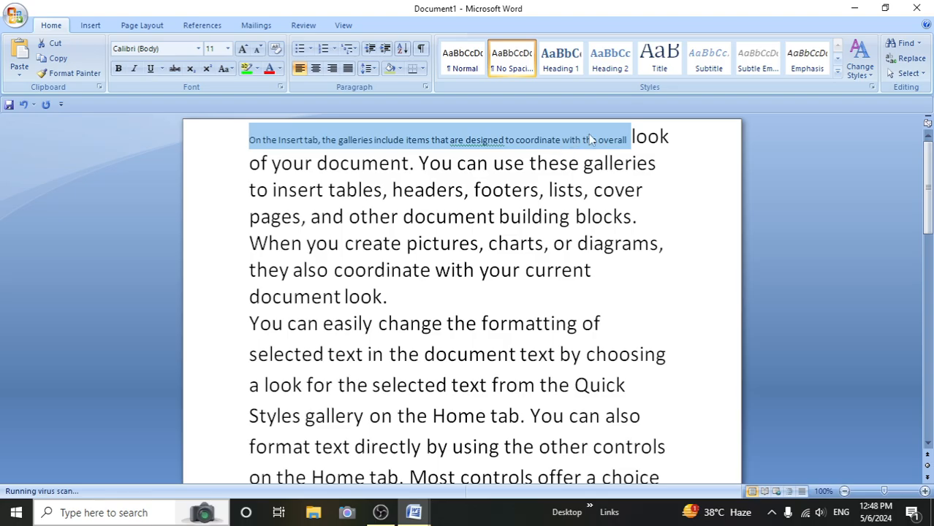
click(569, 64)
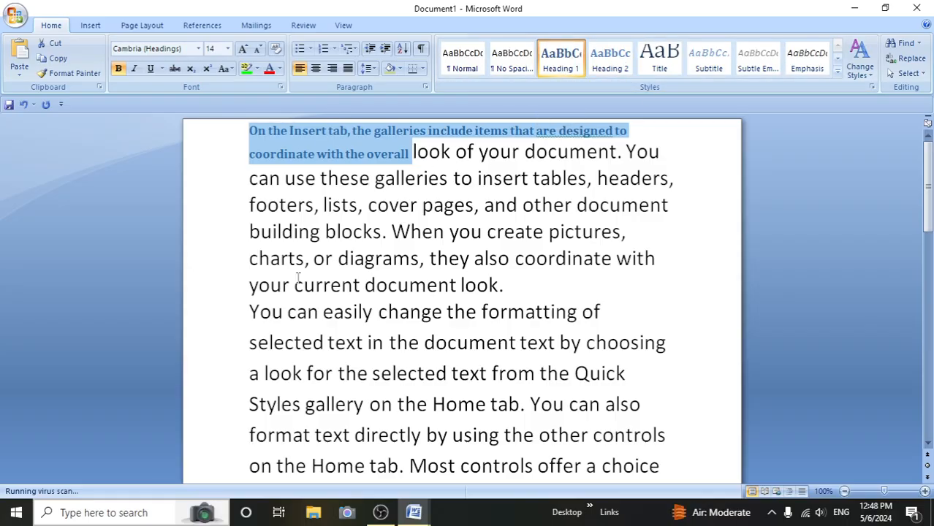
- Preview gallery styles on "selected text in the document text by choosing a look for the selected text" and make it bold, underlined and red
drag(256, 344, 490, 374)
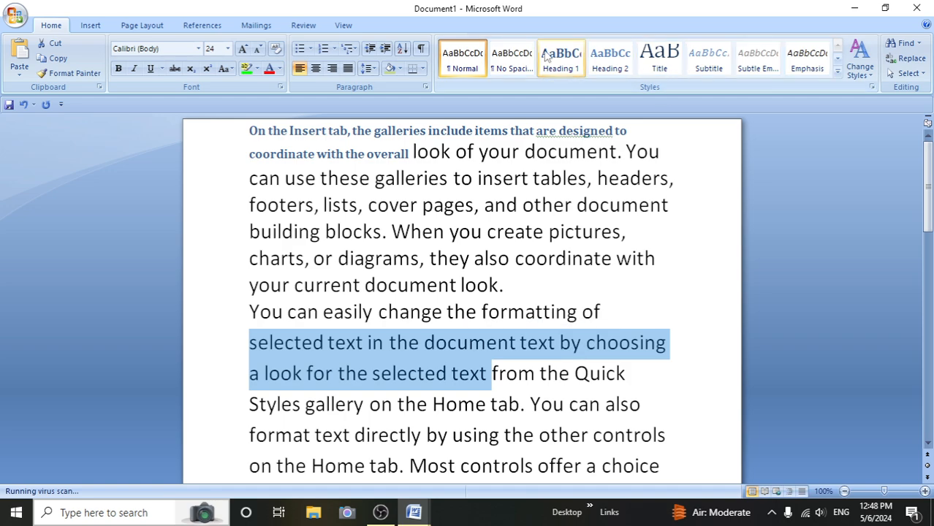
click(839, 72)
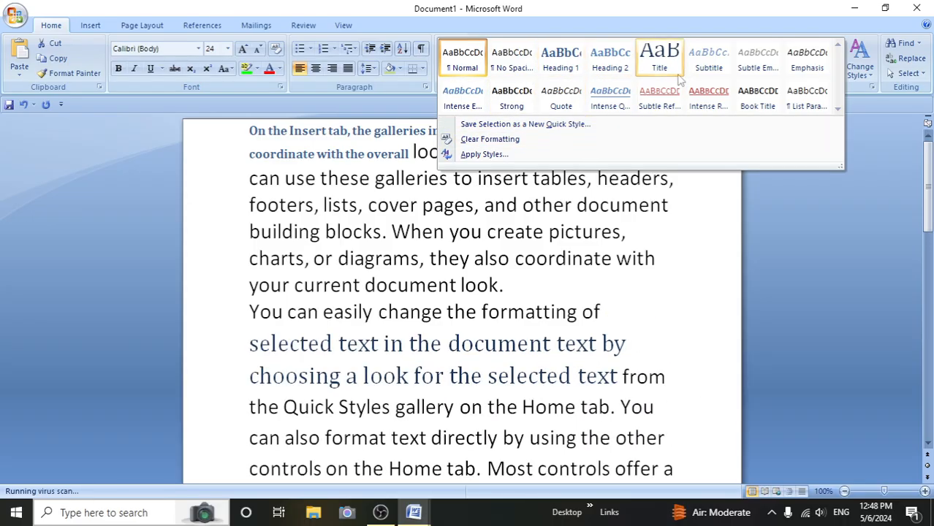
click(694, 282)
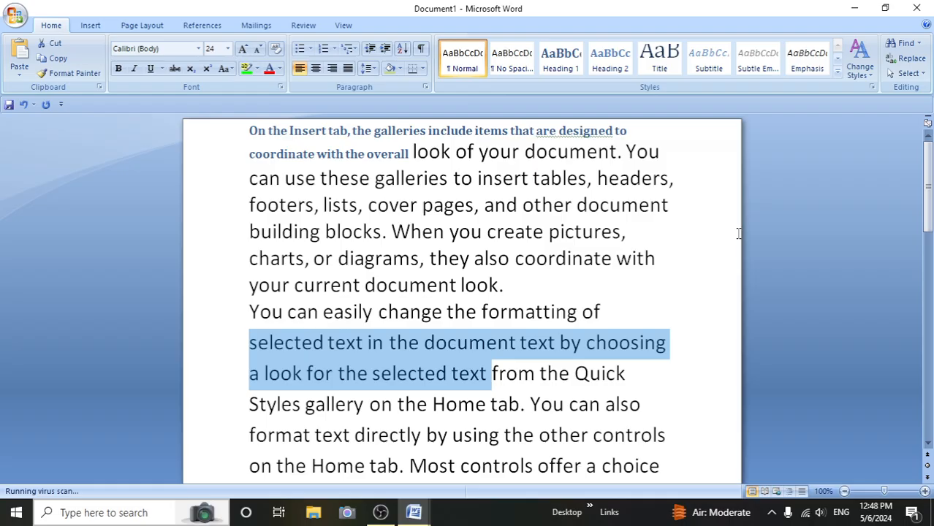
click(838, 73)
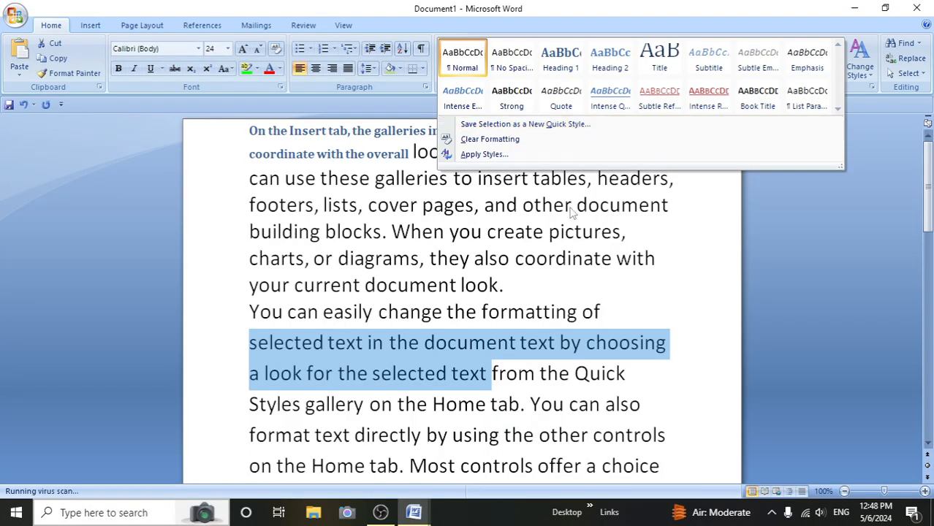
click(450, 323)
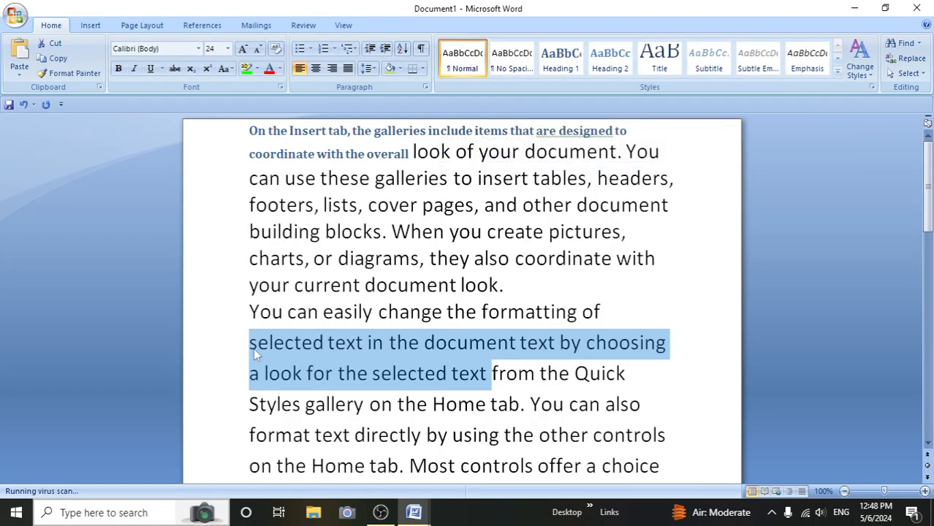
click(119, 69)
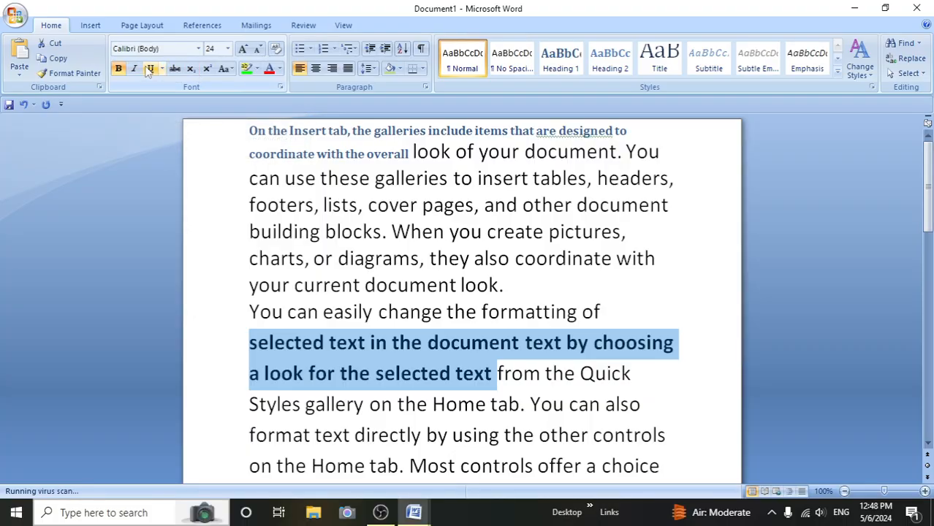
click(150, 69)
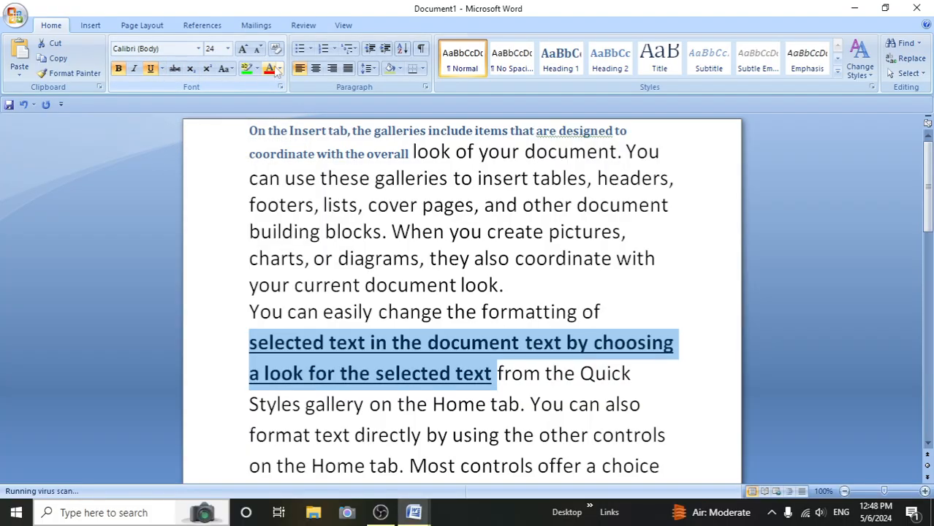
click(275, 68)
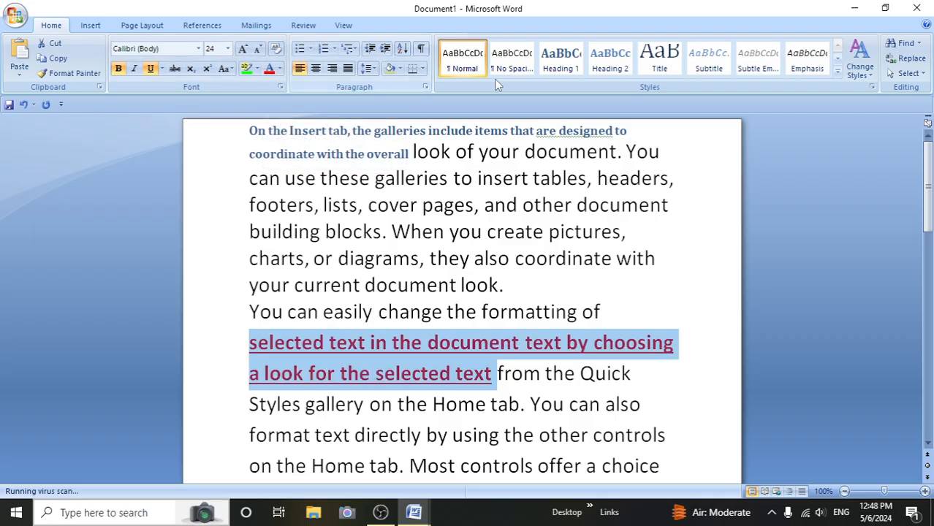
- Save the formatted selection as a new Quick Style under the suggested name Style1
click(838, 71)
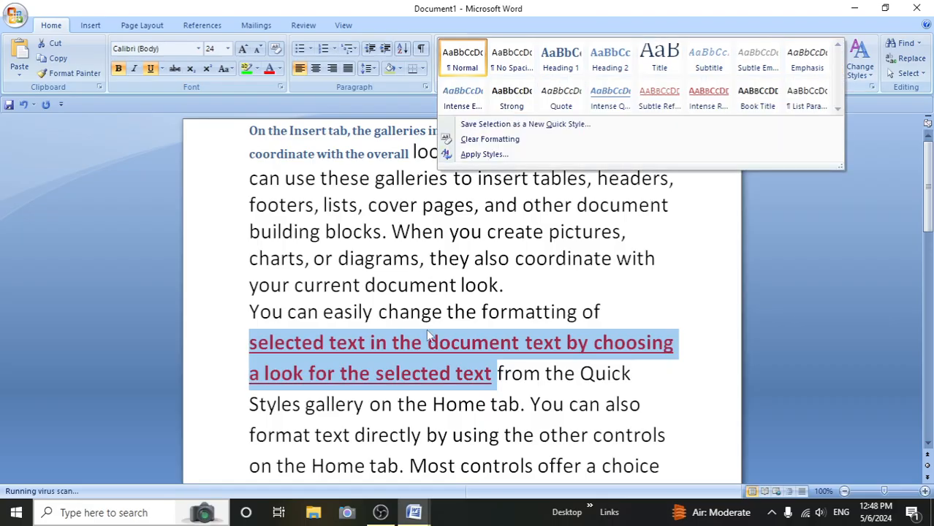
click(503, 126)
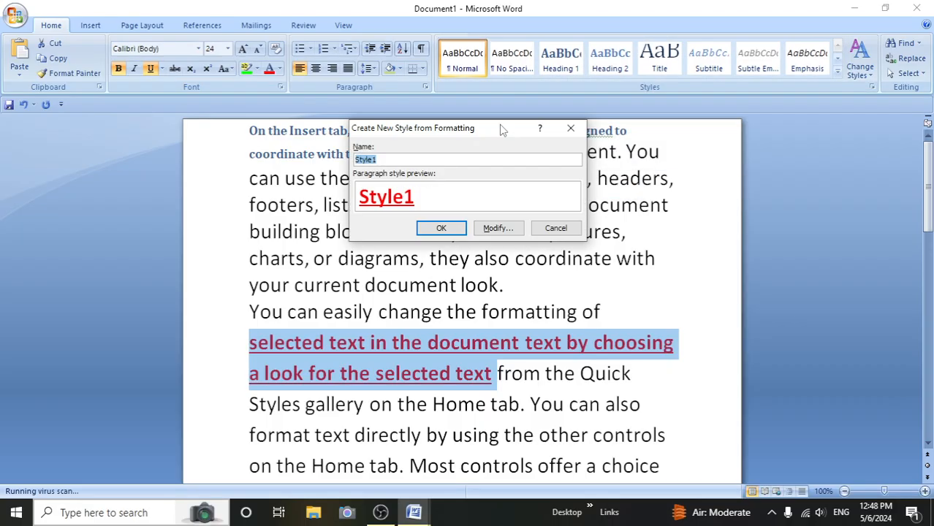
click(442, 229)
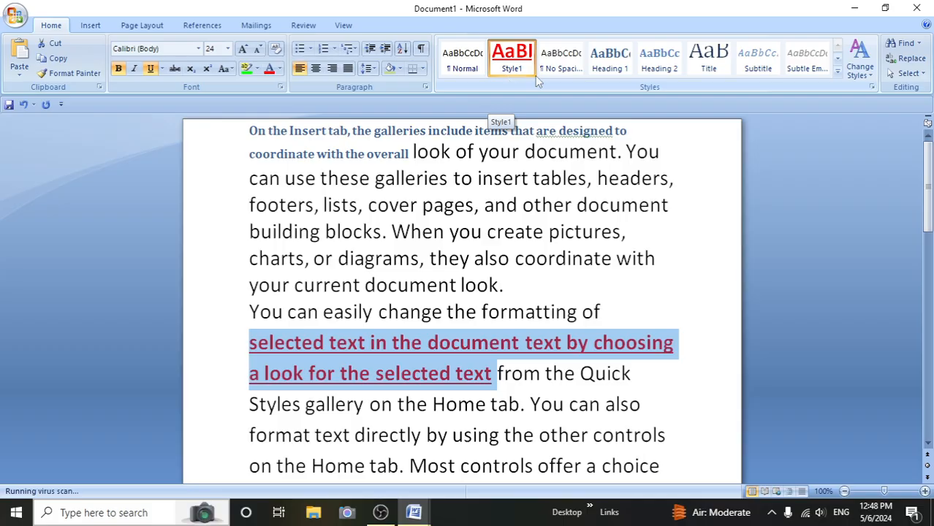
- Clear all formatting from the selected passage in the second paragraph
click(838, 71)
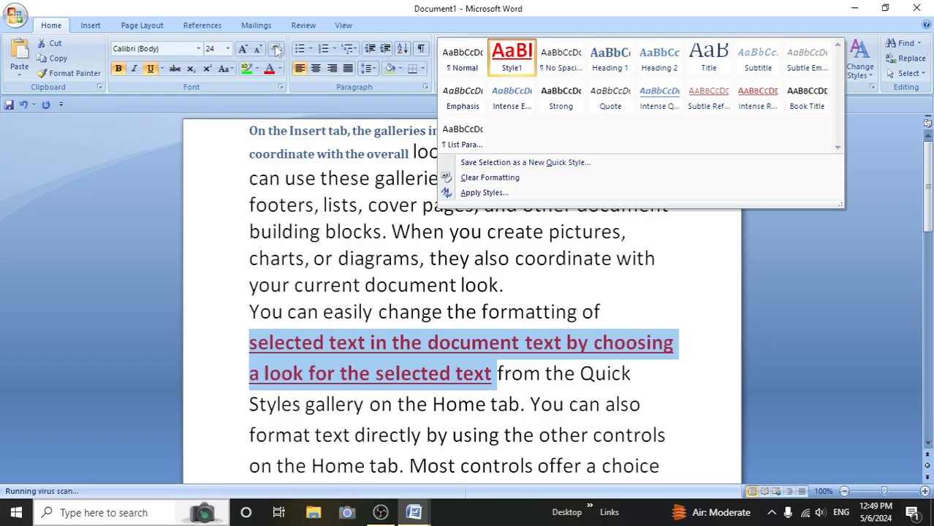
click(490, 178)
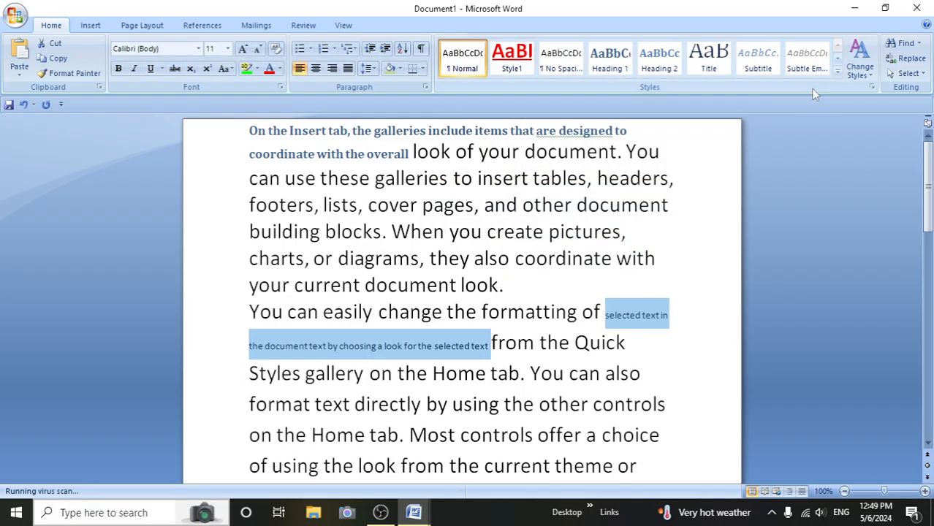
click(702, 513)
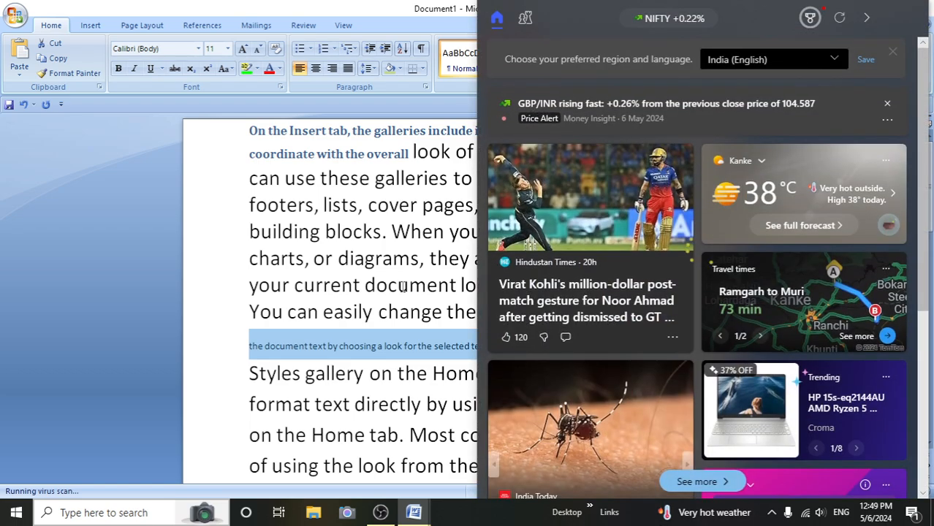
- Place the cursor in the first paragraph and apply Style1 to it by name with Apply Styles
click(375, 232)
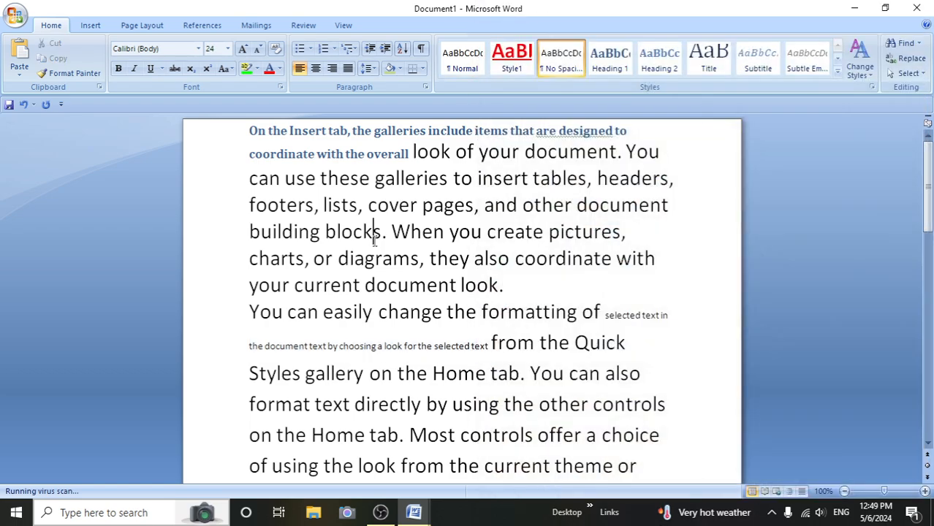
click(838, 71)
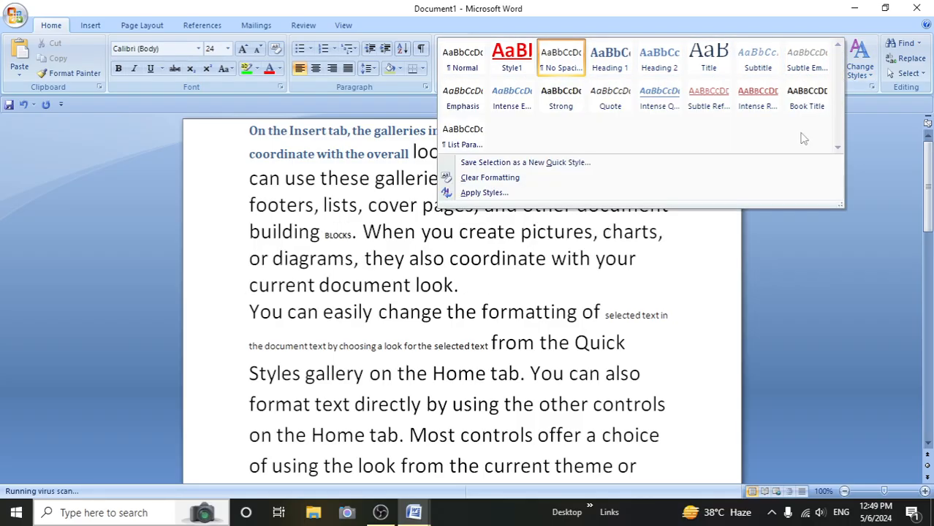
click(486, 193)
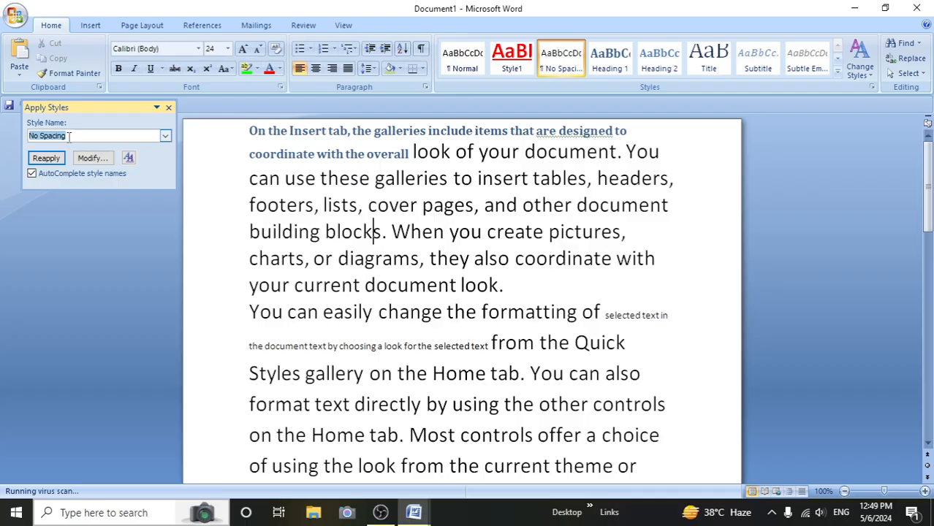
key(BackSpace)
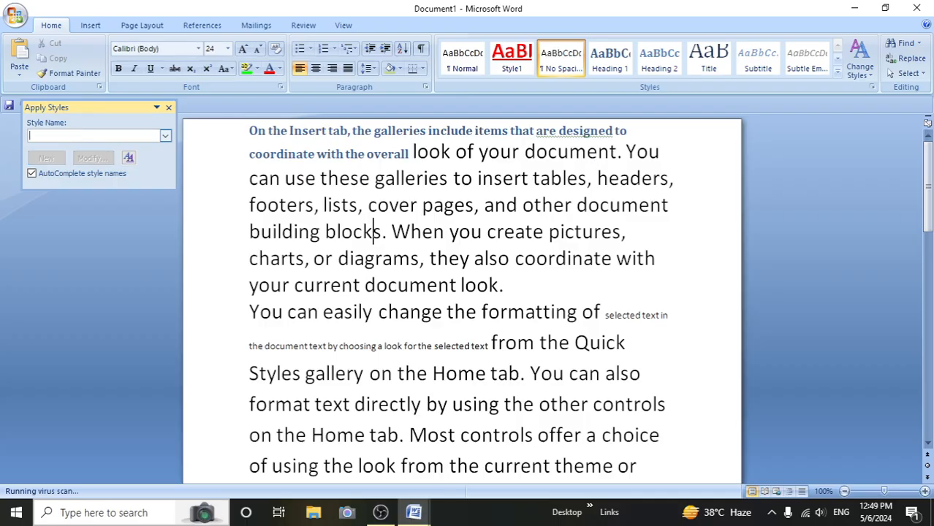
text(Style1)
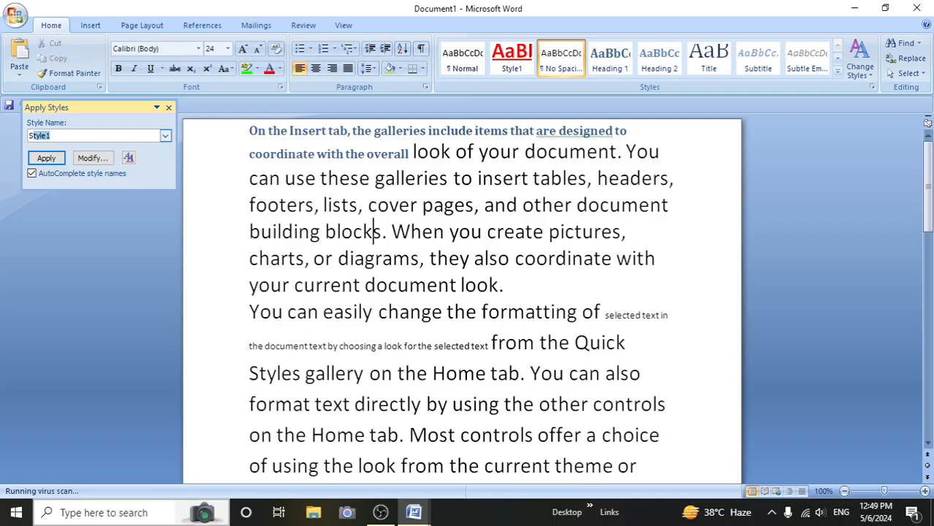
click(42, 158)
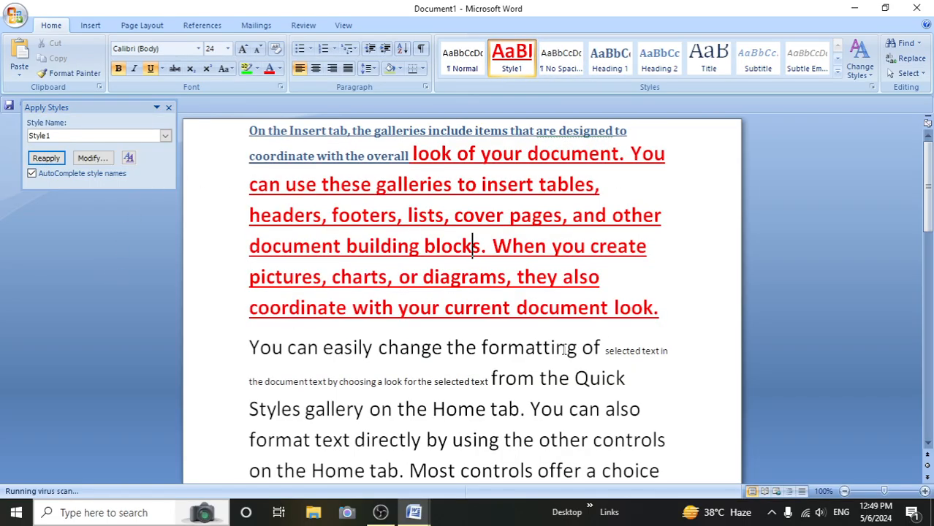
- Apply the Heading 1 style by name to the first paragraph and close Apply Styles
click(64, 137)
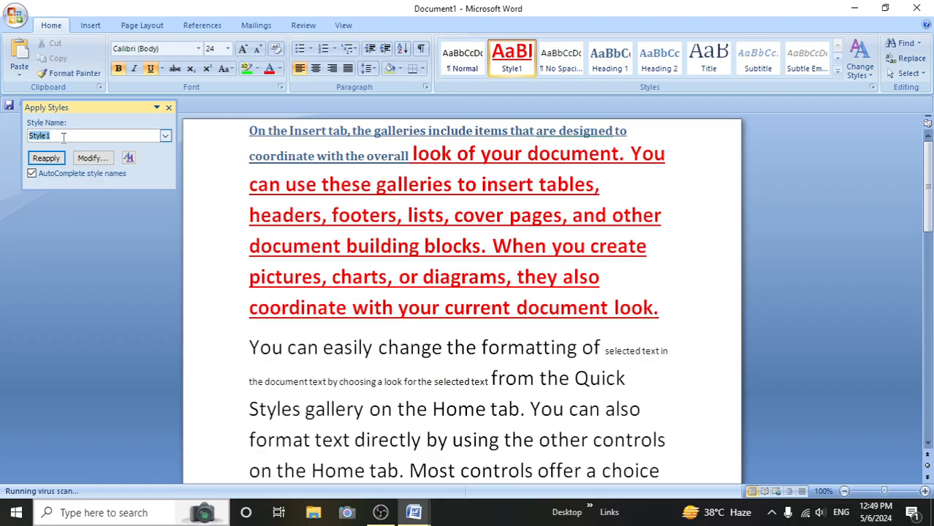
key(BackSpace)
text(Heading 1)
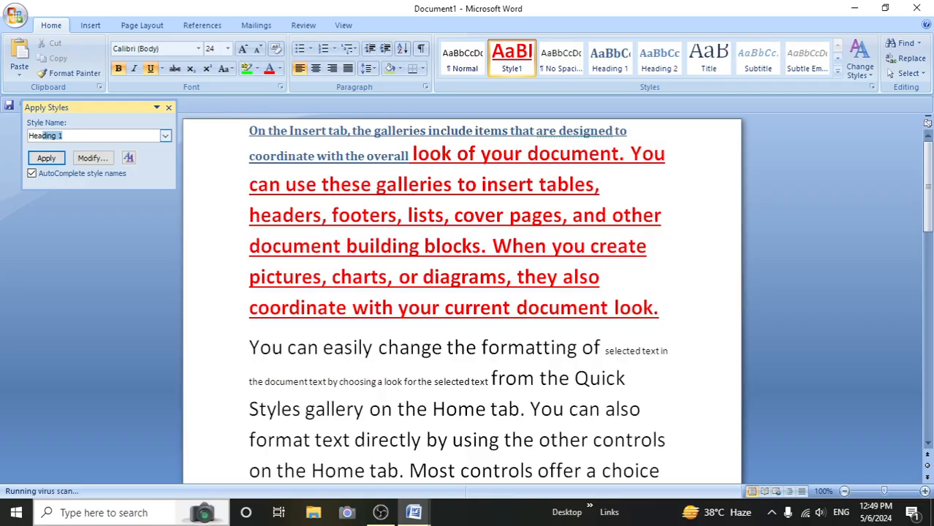
click(46, 158)
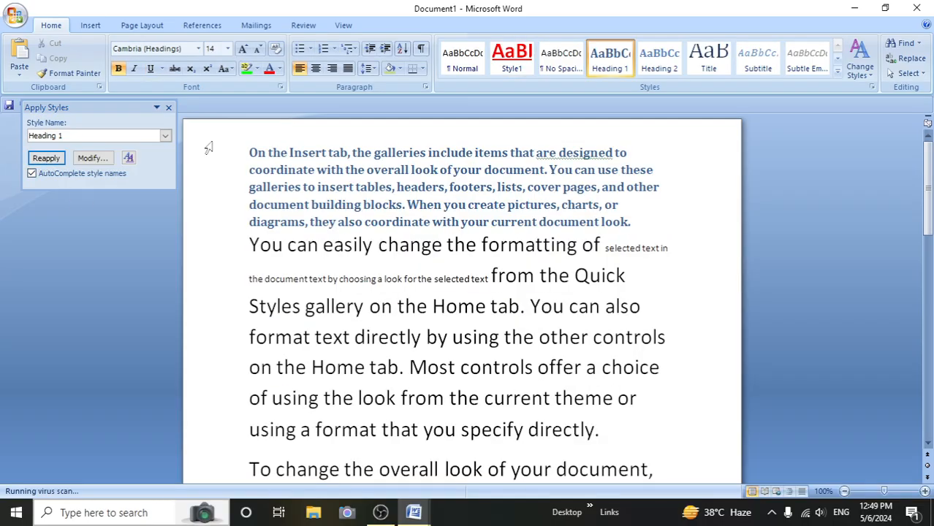
click(168, 108)
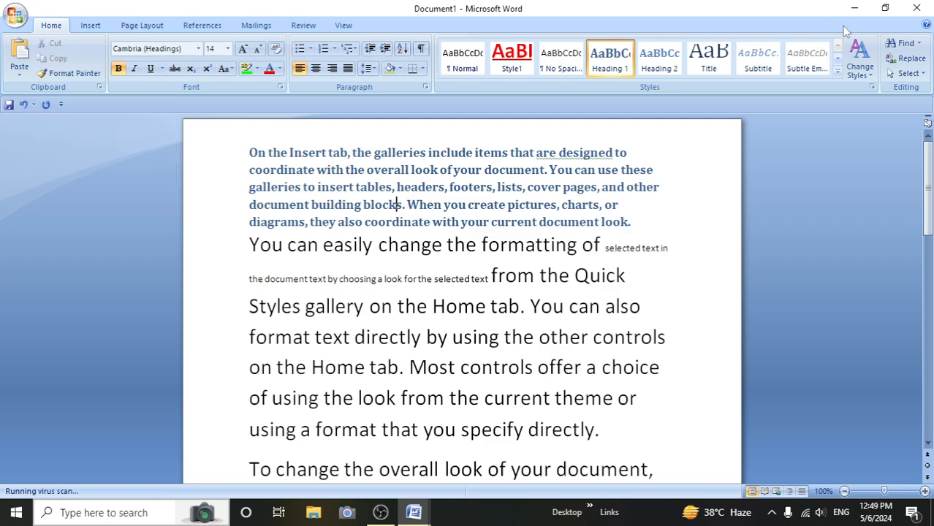
- Apply the Formal style set to the document, and reset it to the Quick Styles from the template
click(869, 76)
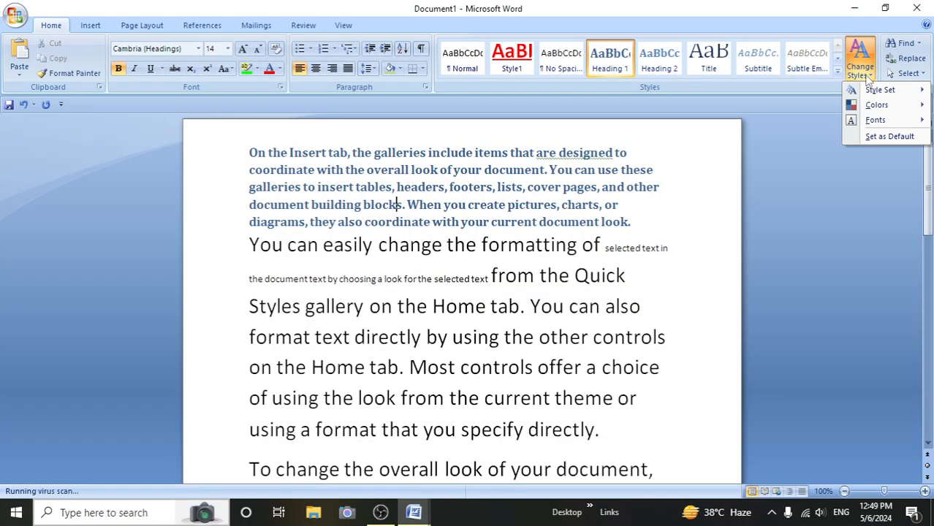
mouse_move(875, 90)
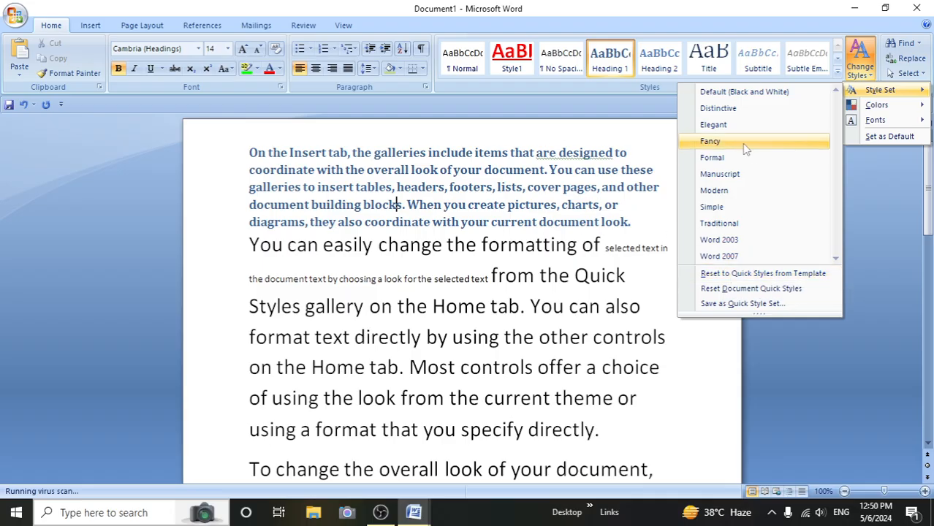
click(713, 158)
click(864, 73)
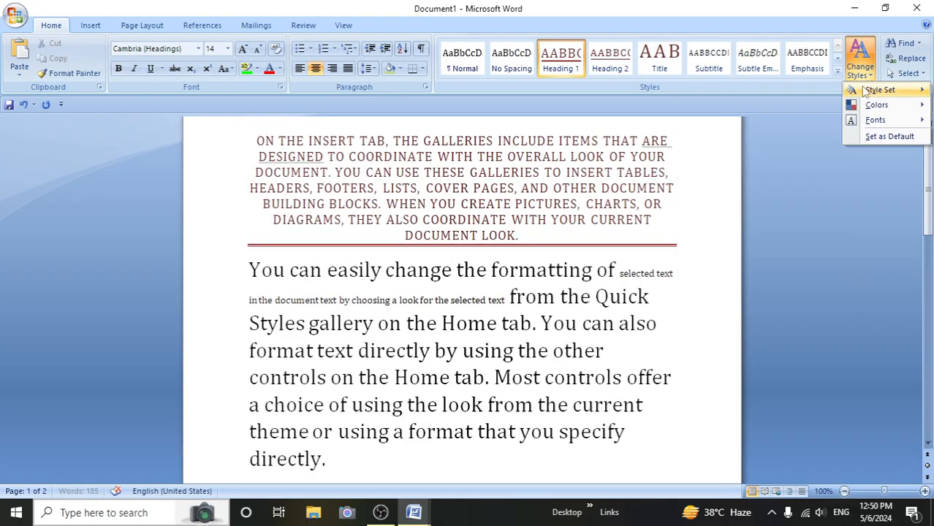
click(728, 275)
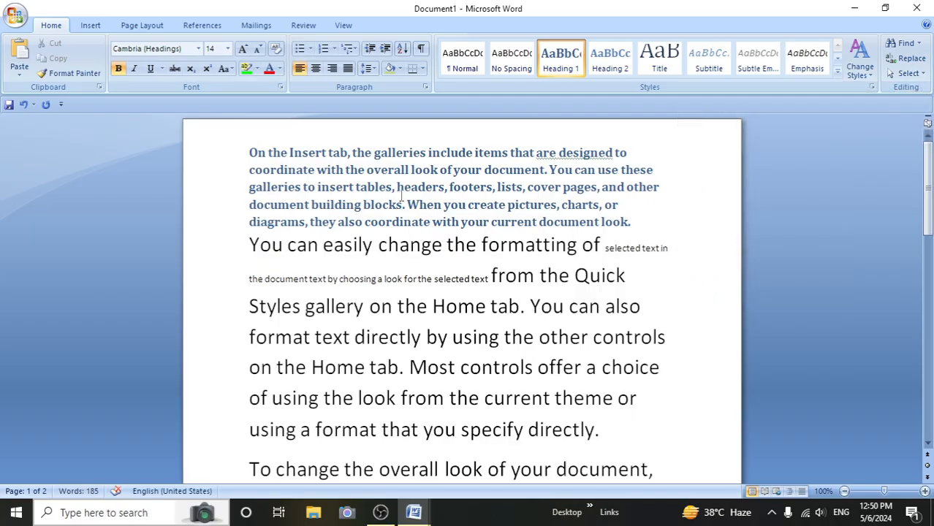
- Preview the style sets, theme colors and theme fonts offered for changing the document's styles, without applying any
mouse_move(864, 89)
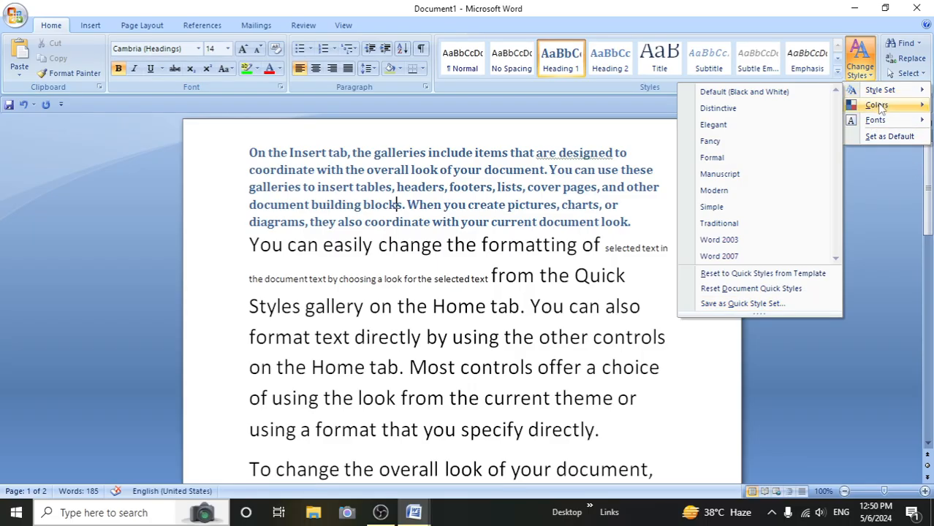
mouse_move(881, 109)
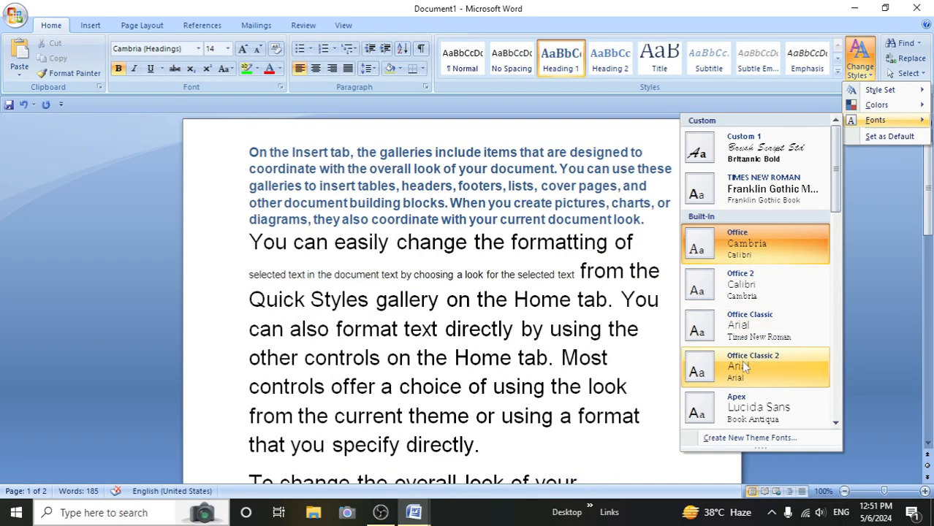
click(857, 243)
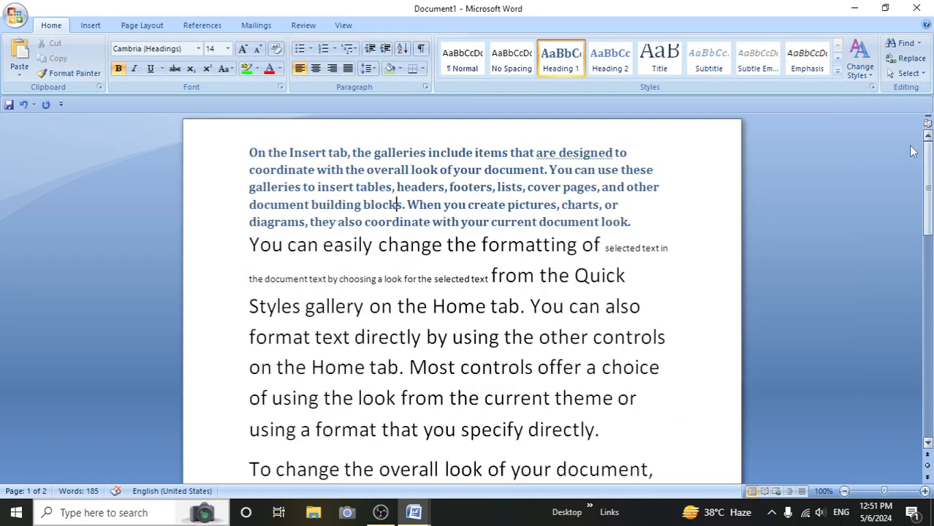
- Place the cursor before "format" in the second paragraph and find every occurrence of "directly" through the end of the search
click(921, 45)
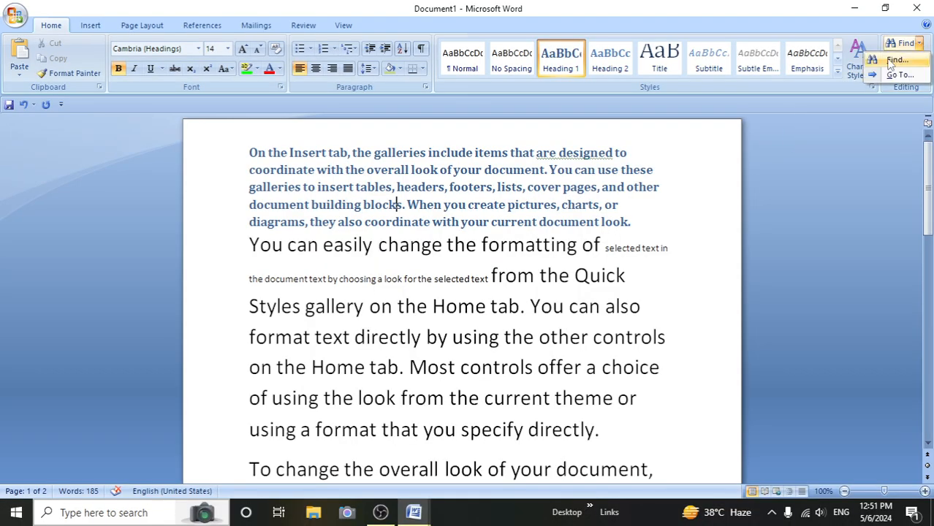
click(865, 233)
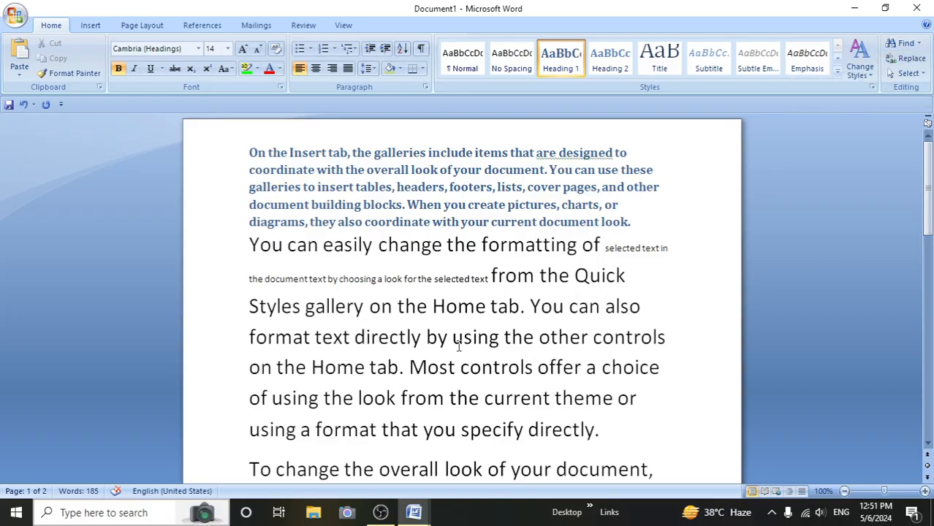
scroll(459, 345, down, 2)
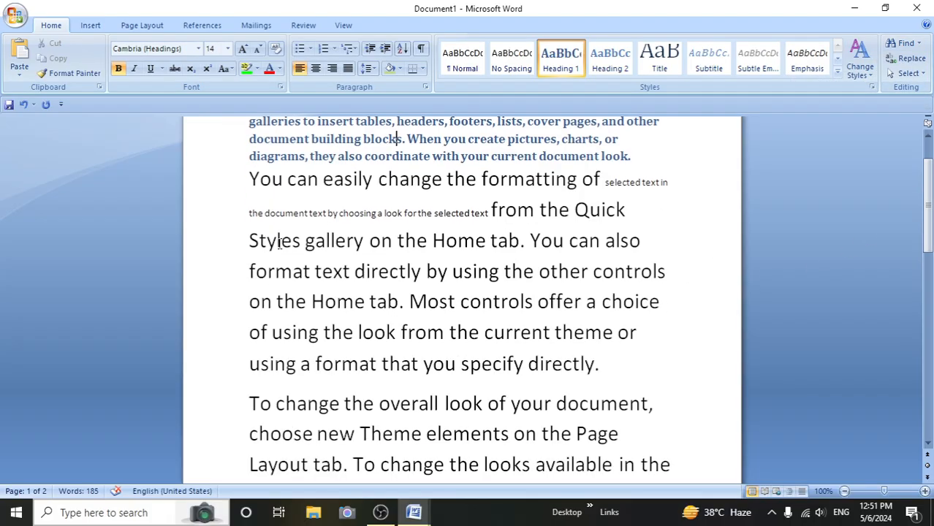
click(250, 272)
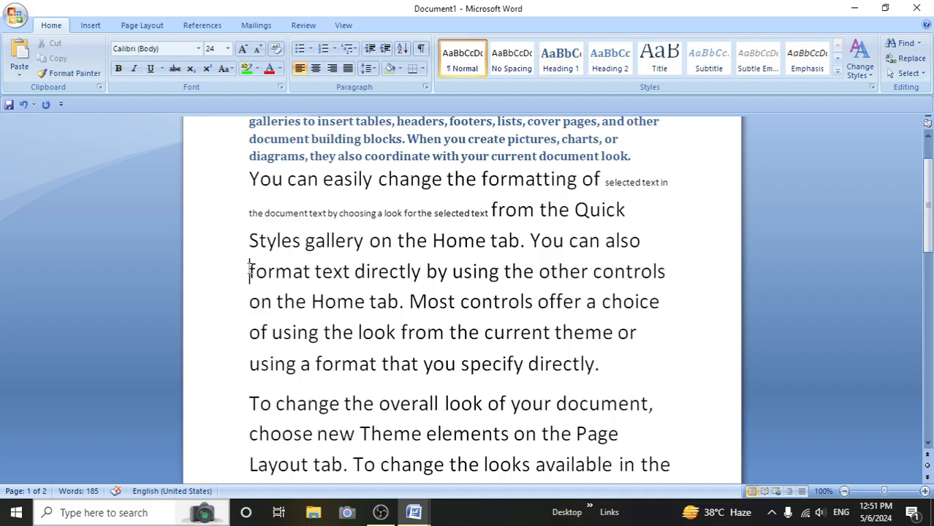
click(906, 44)
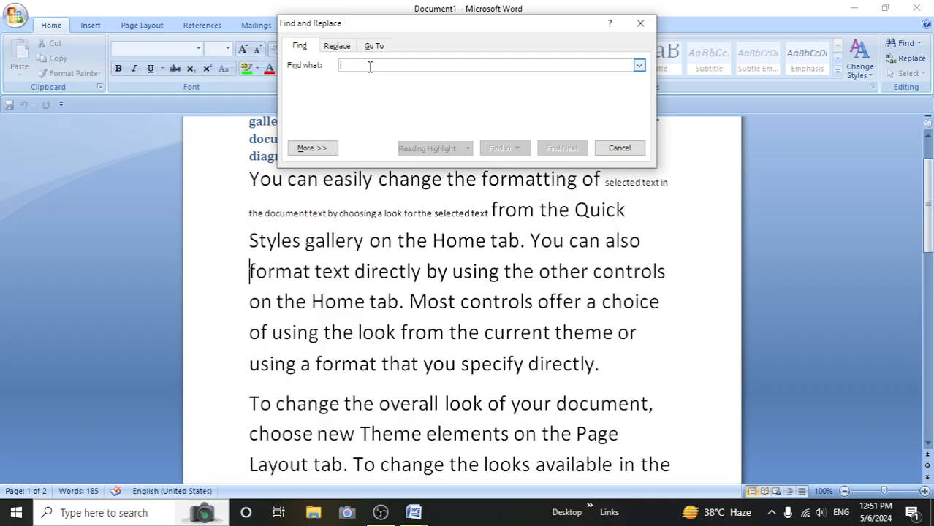
text(directly)
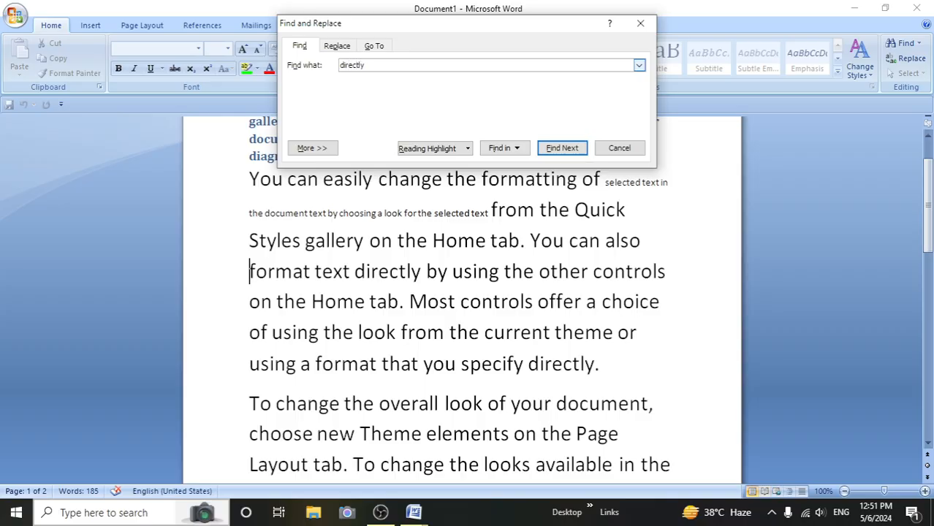
click(552, 149)
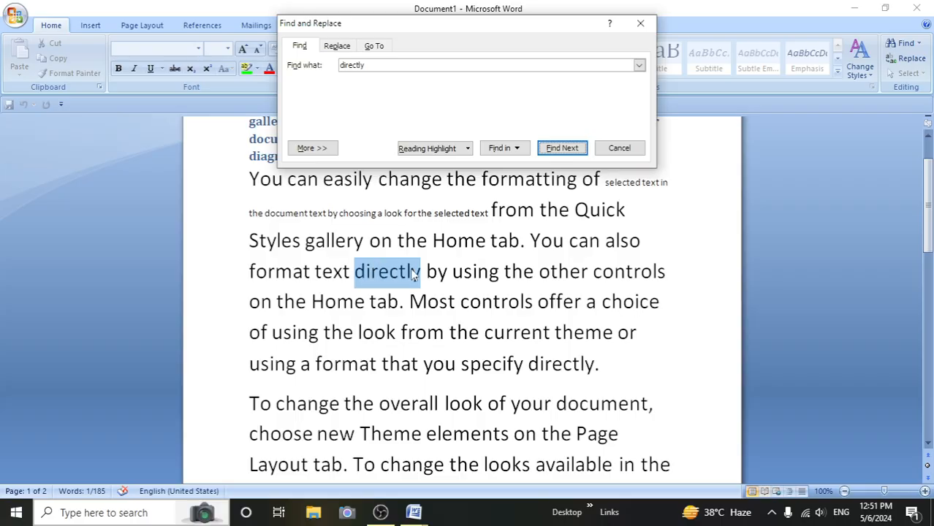
click(574, 148)
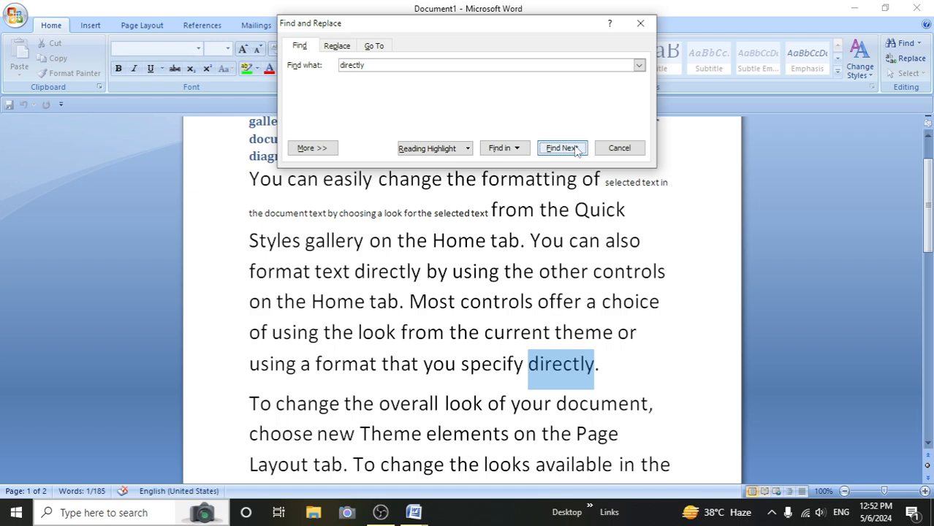
click(575, 148)
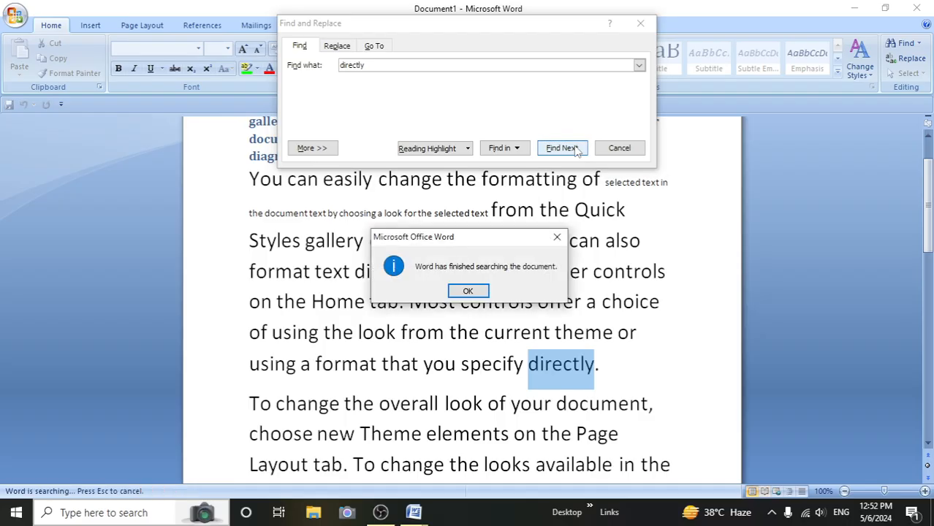
click(468, 291)
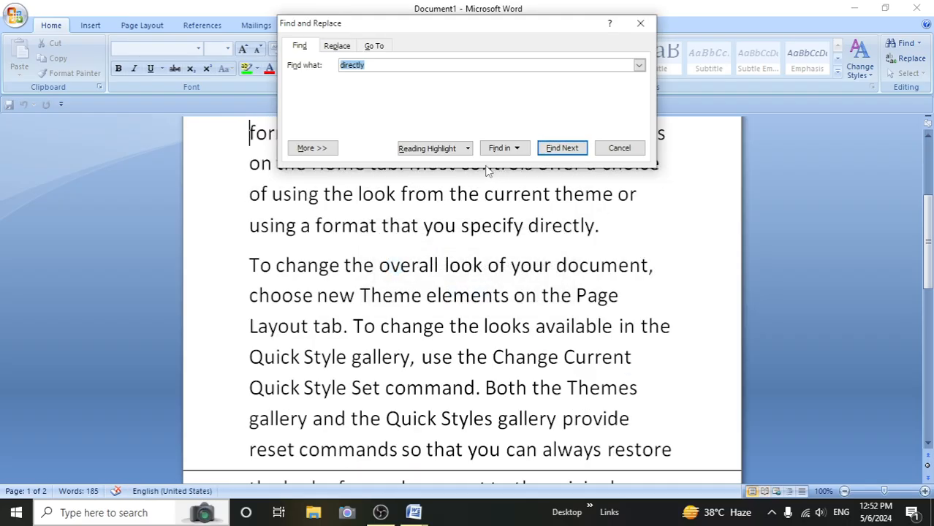
click(524, 149)
click(515, 133)
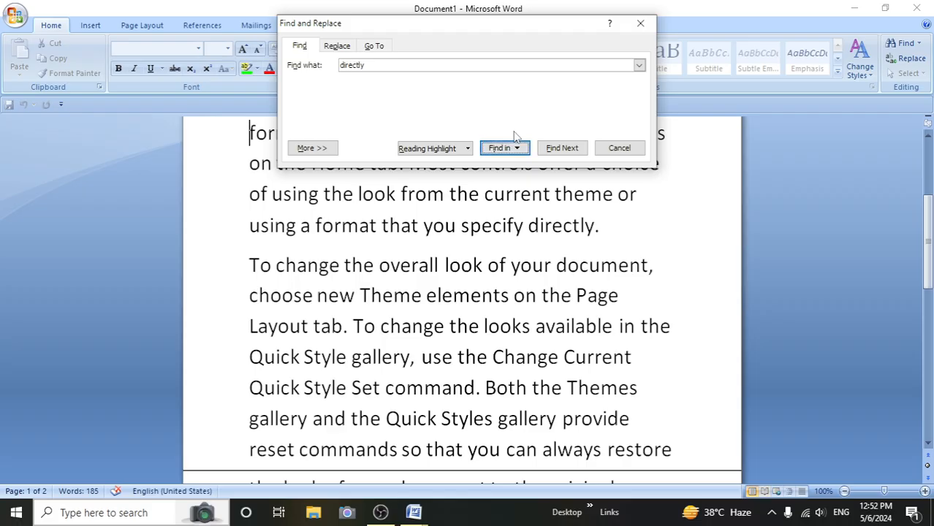
- Replace each occurrence of "directly" with "direct" one at a time through the end of the search
click(336, 46)
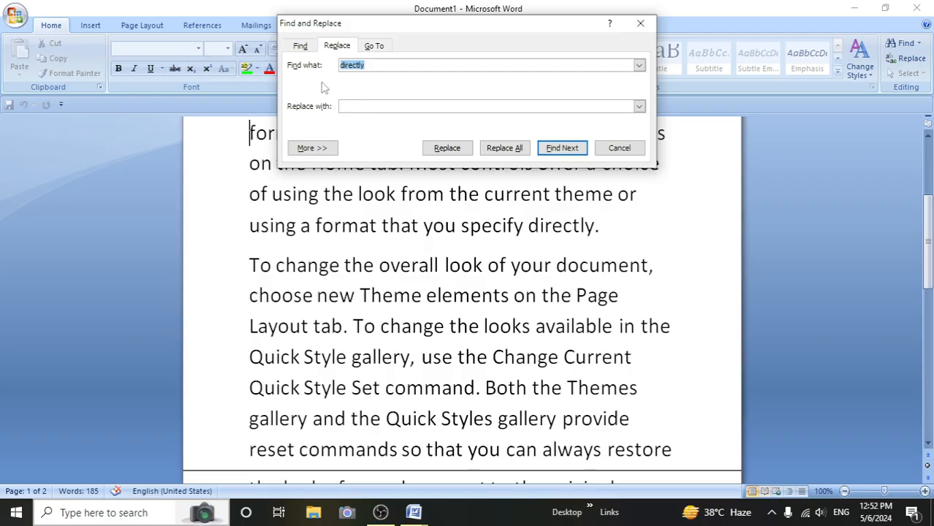
click(366, 66)
text(direct)
click(445, 147)
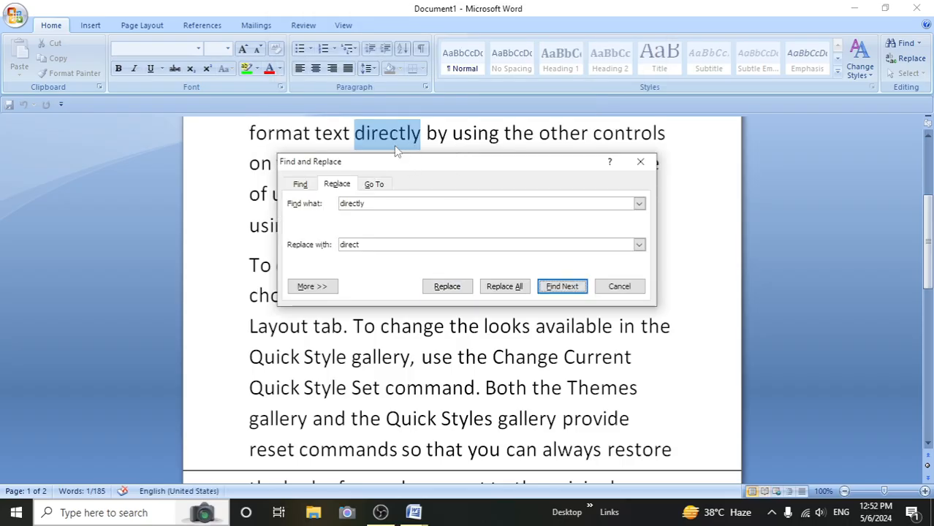
click(459, 287)
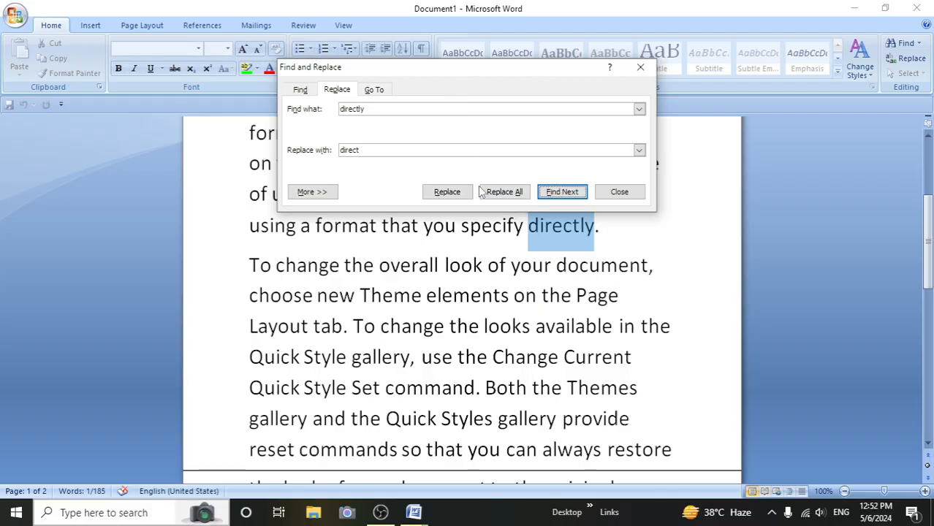
click(449, 194)
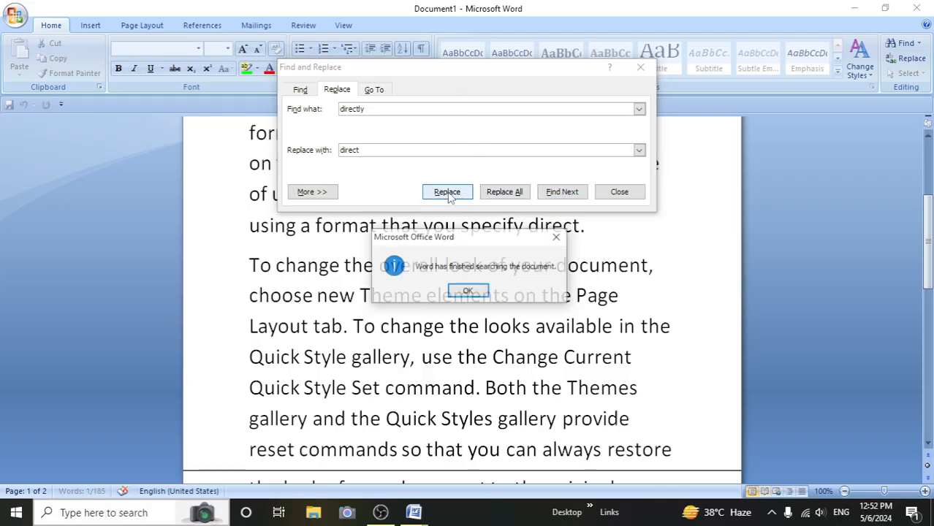
click(475, 292)
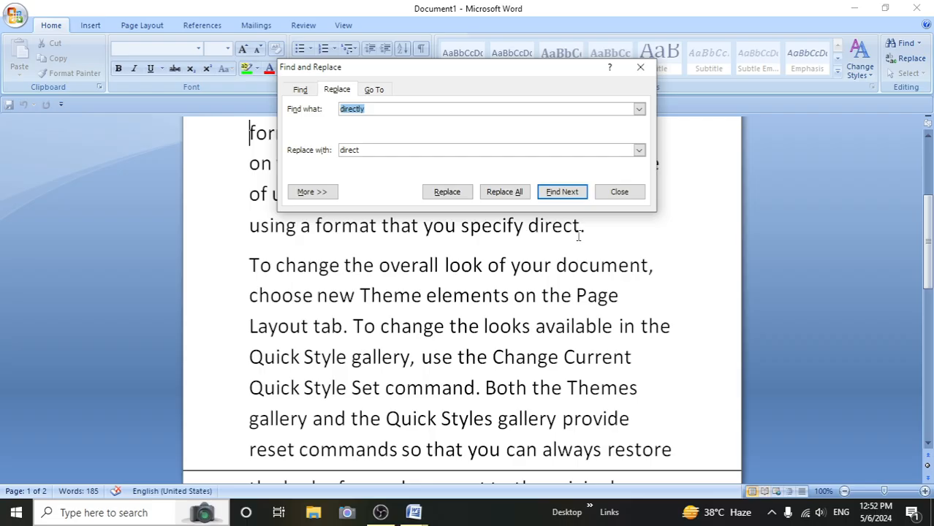
- Set the replacement text to "directly" and try replacing all matches while the search text is still "directly"
drag(411, 72, 386, 77)
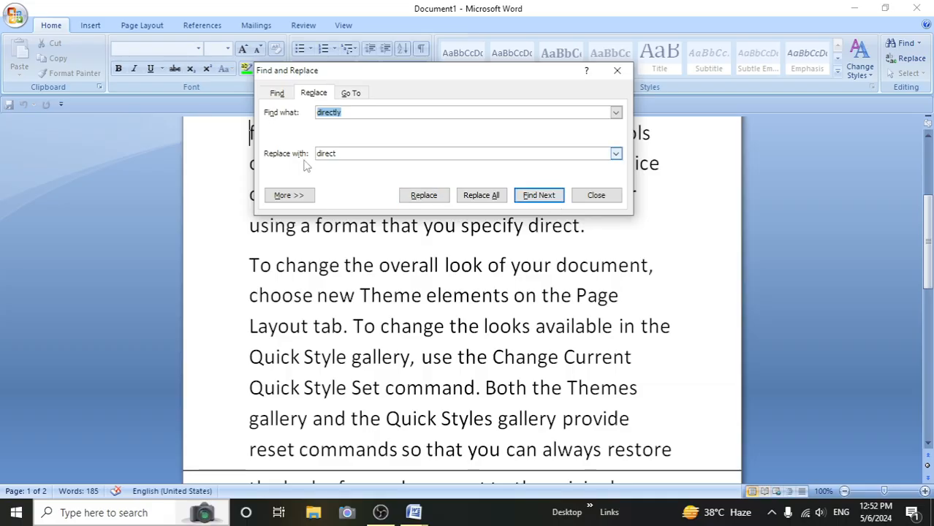
click(341, 153)
text(ly)
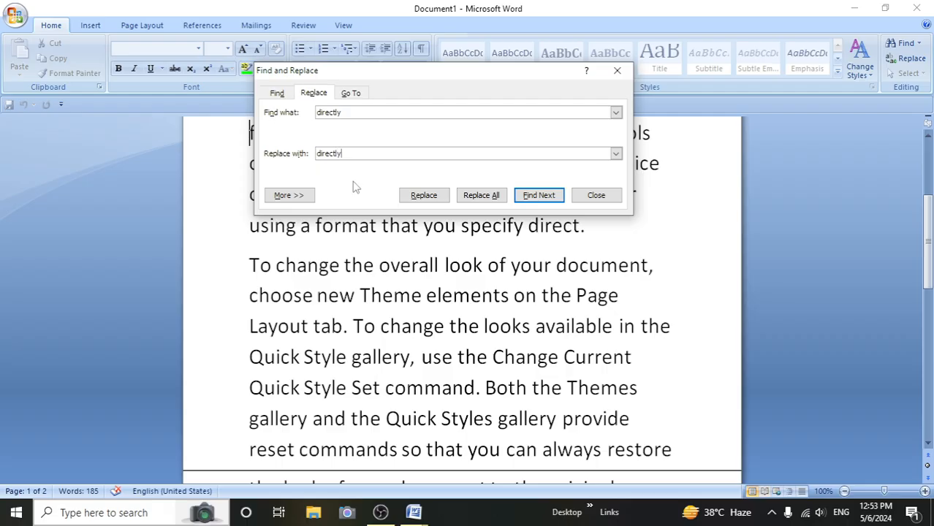
click(482, 198)
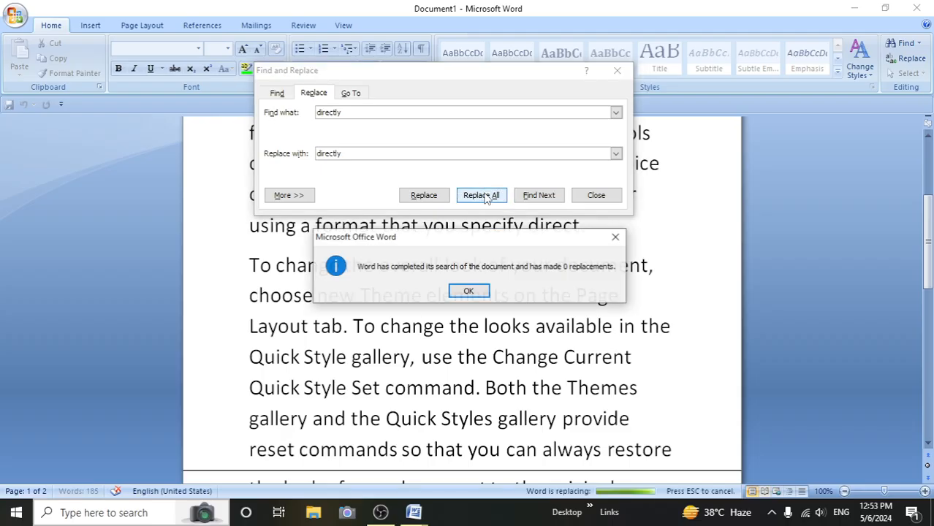
click(469, 292)
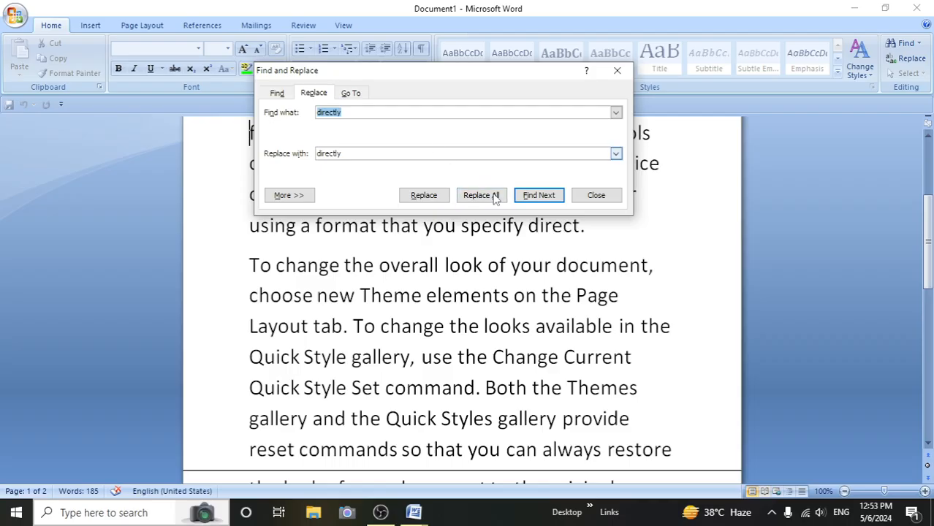
click(537, 196)
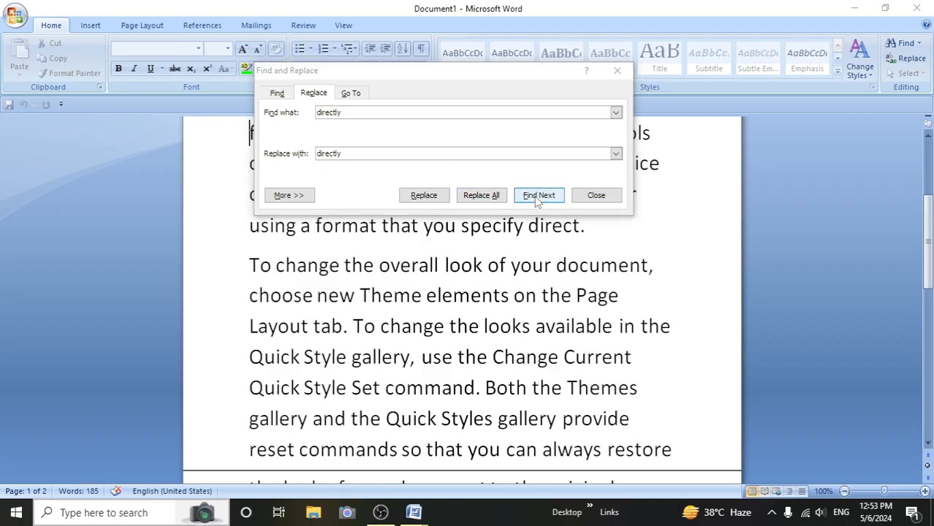
click(469, 292)
click(482, 196)
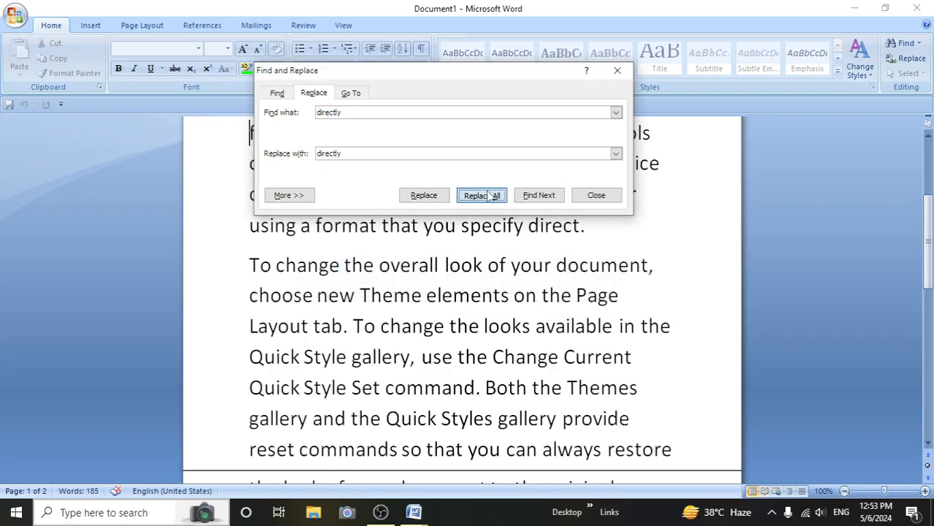
click(469, 292)
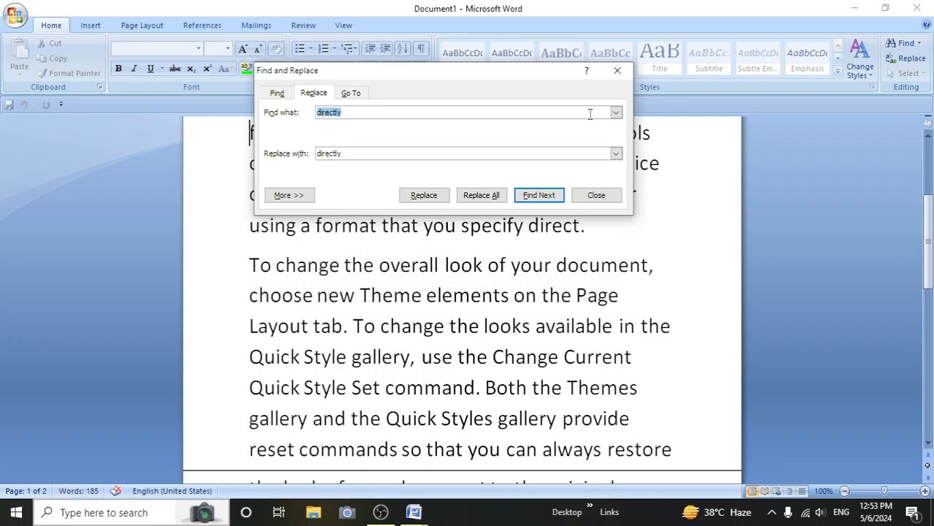
- Change the search text to "direct", replace all occurrences with "directly" and close Find and Replace
click(346, 113)
key(BackSpace)
click(481, 195)
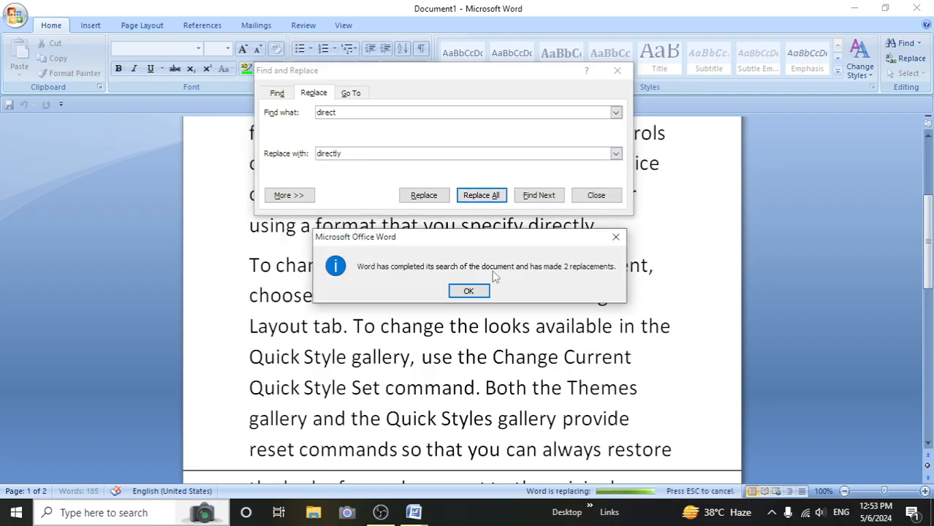
click(472, 291)
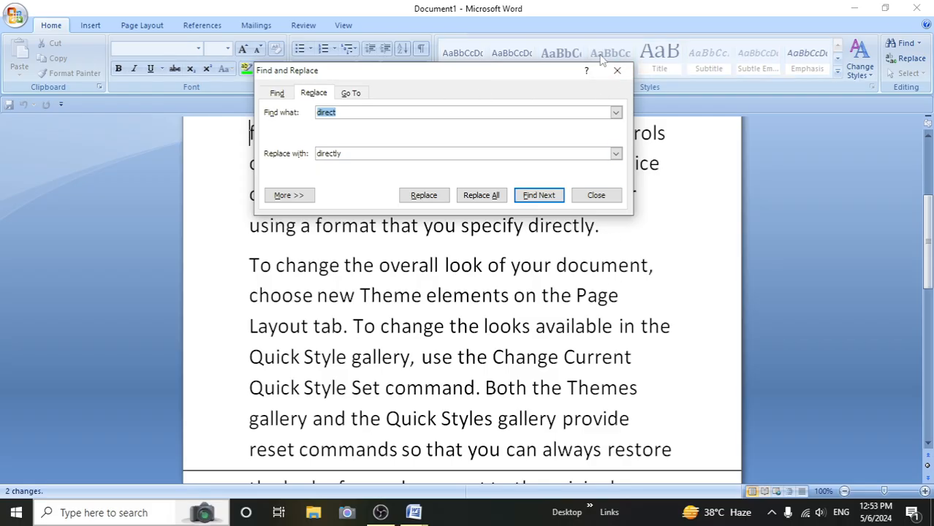
click(617, 70)
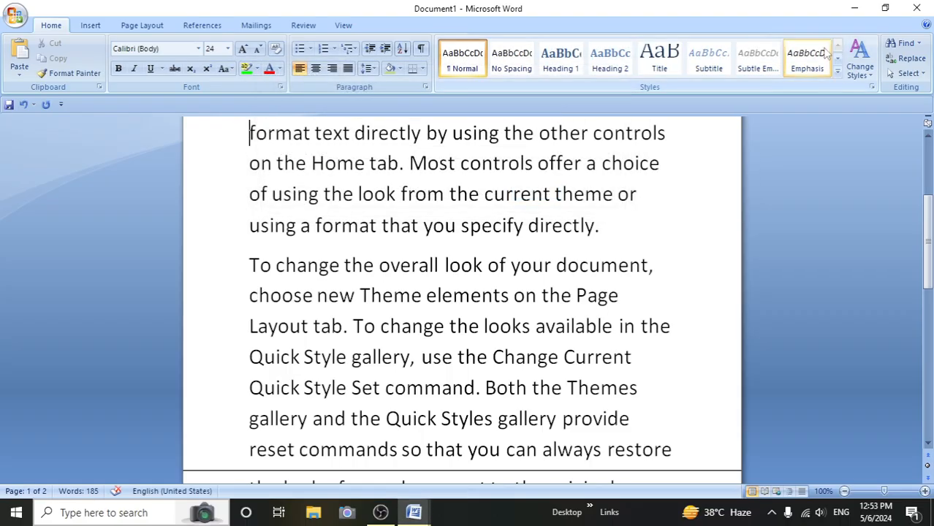
- Use Go To with Page as the target to jump to page number 3
click(918, 44)
click(906, 74)
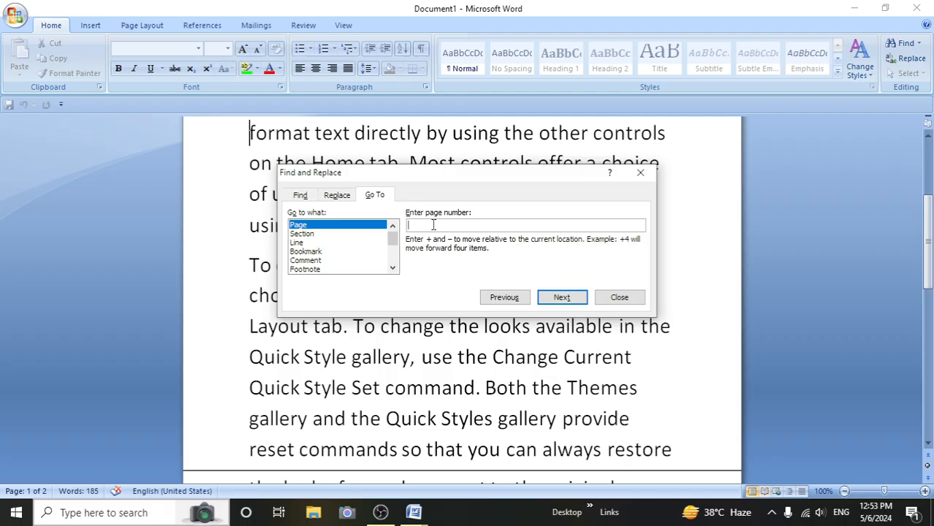
text(3)
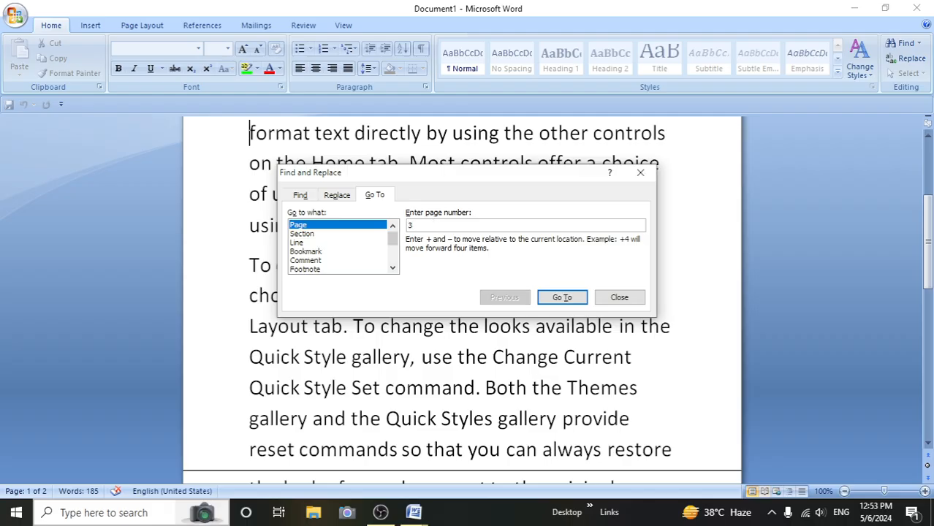
click(562, 299)
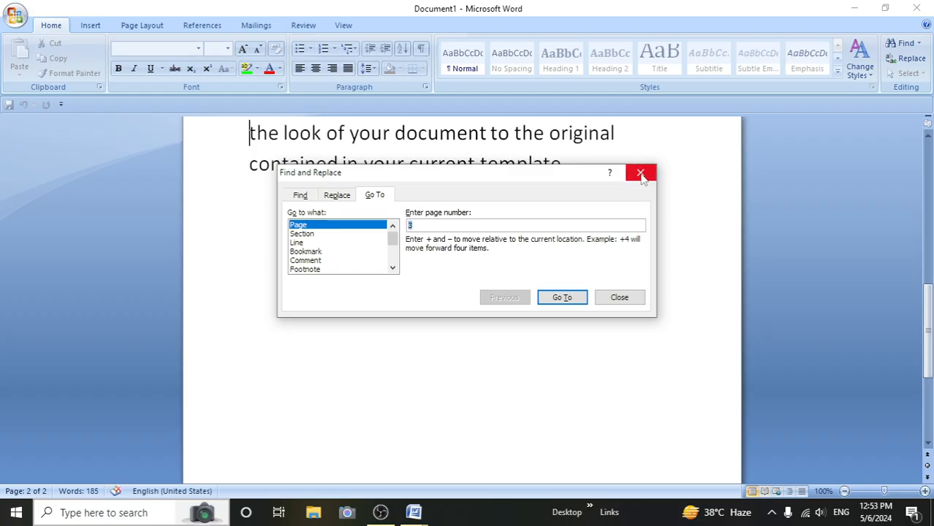
- Change the Go To page number to 1 and jump to that page
click(439, 225)
key(BackSpace)
text(1)
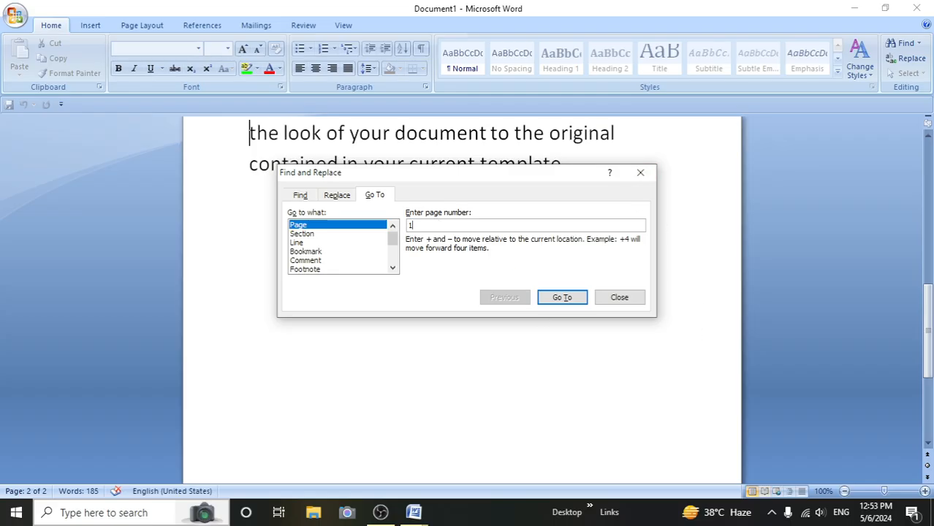
click(550, 306)
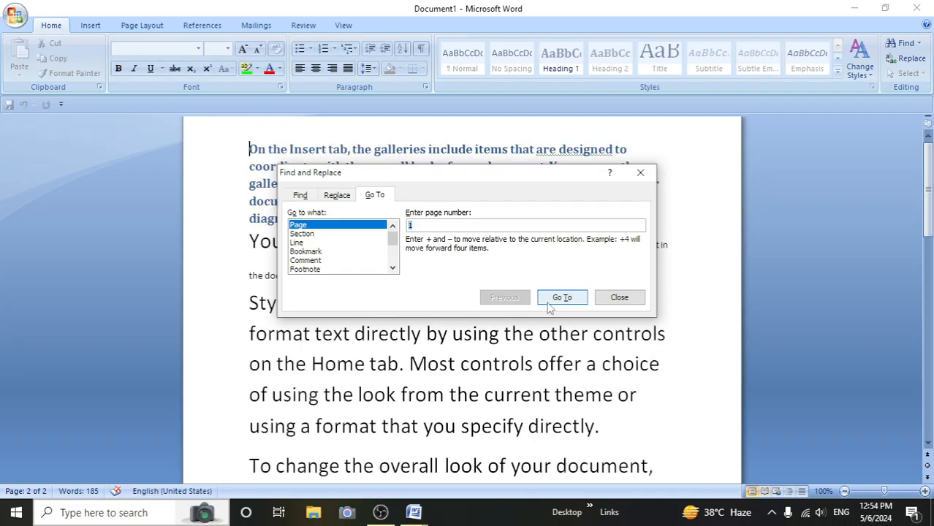
- Switch the Go To target to Line, jump to line 14 and close Find and Replace
click(323, 235)
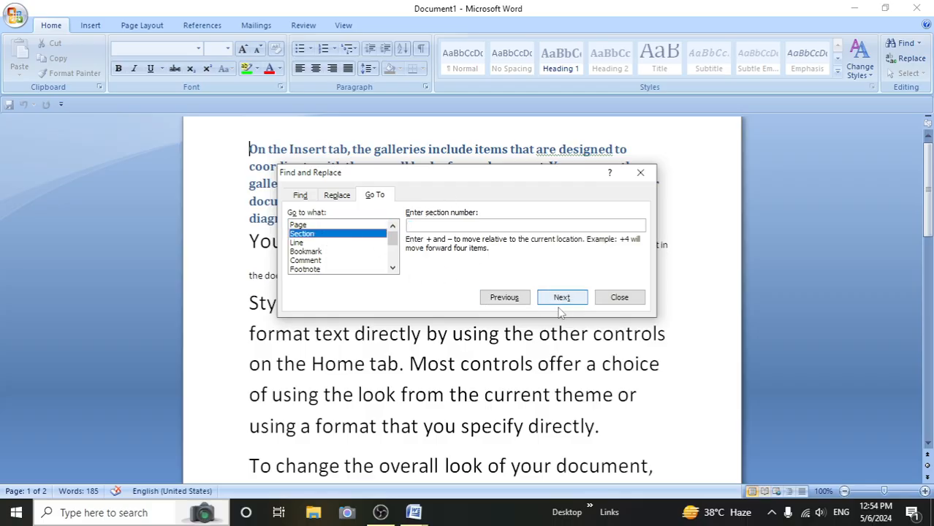
click(303, 242)
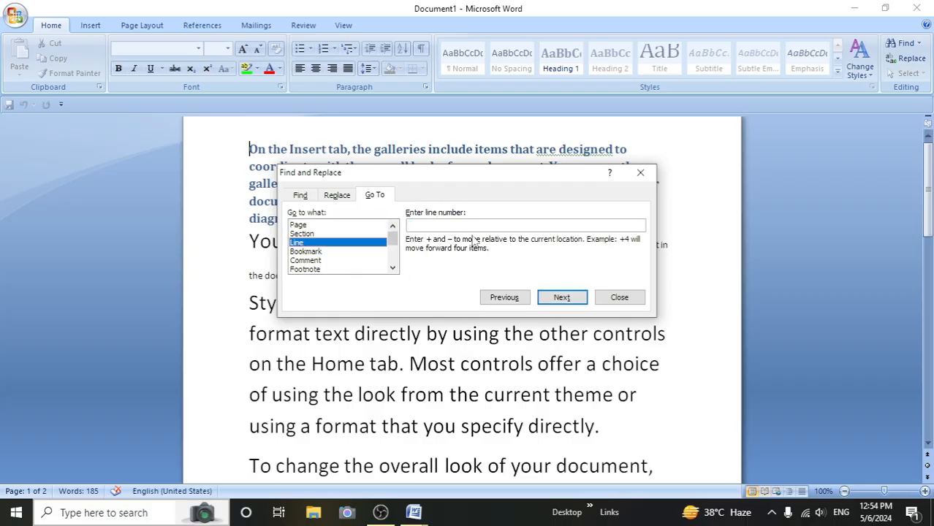
click(440, 225)
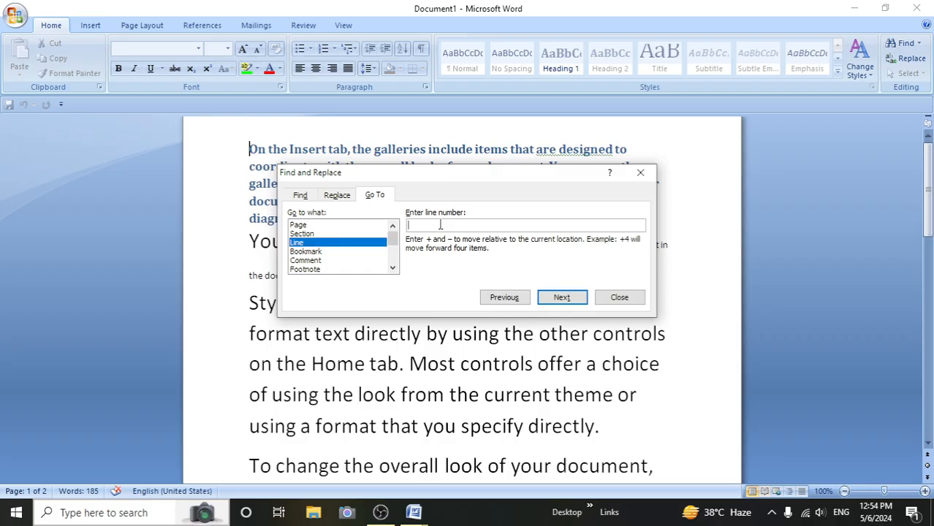
text(14)
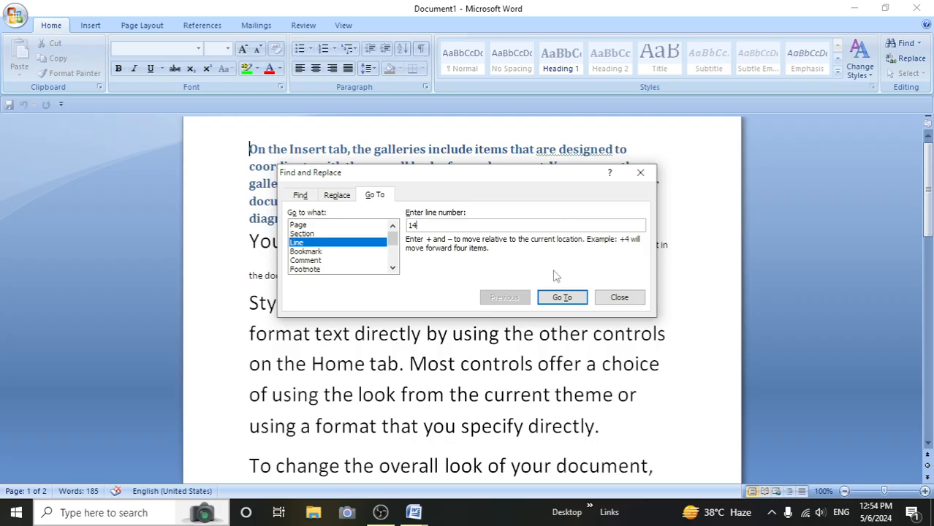
click(560, 299)
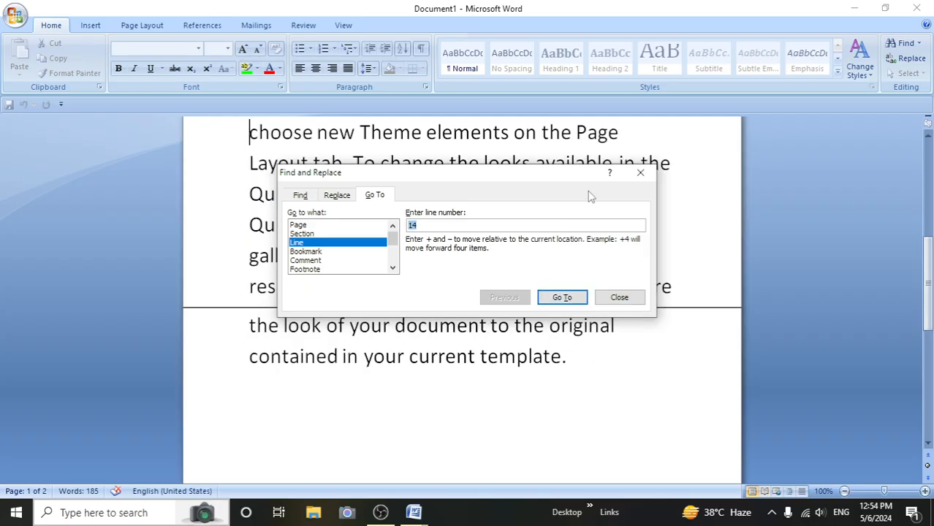
click(640, 173)
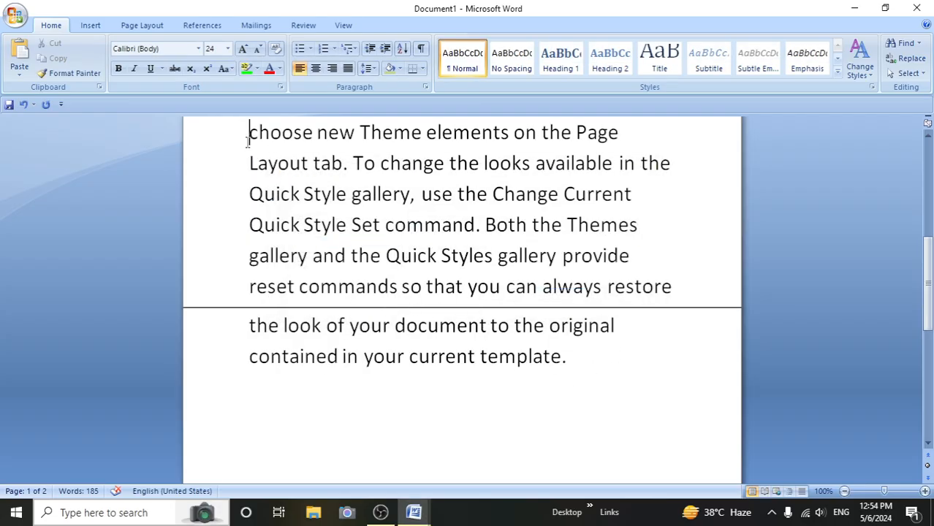
- Reopen Go To, look through the available target types from Page to Heading, and close Find and Replace
click(918, 46)
click(906, 73)
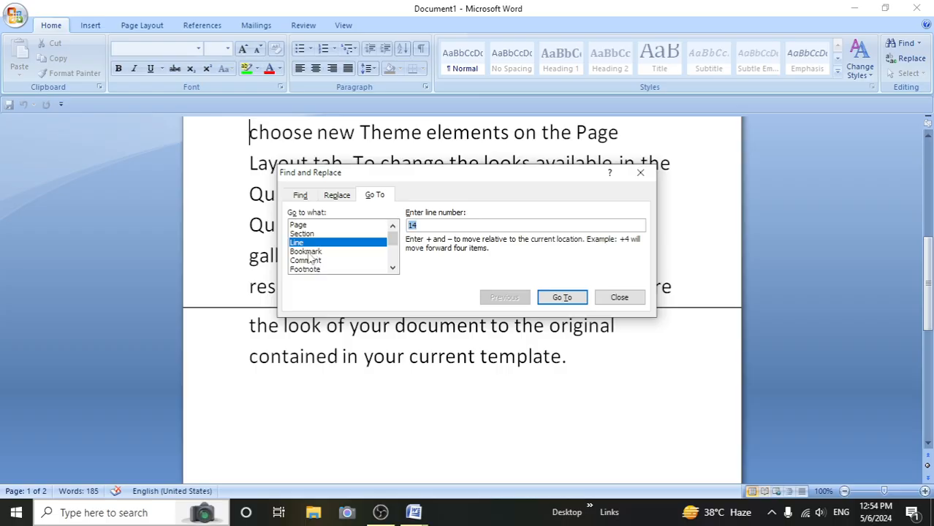
click(393, 269)
click(394, 269)
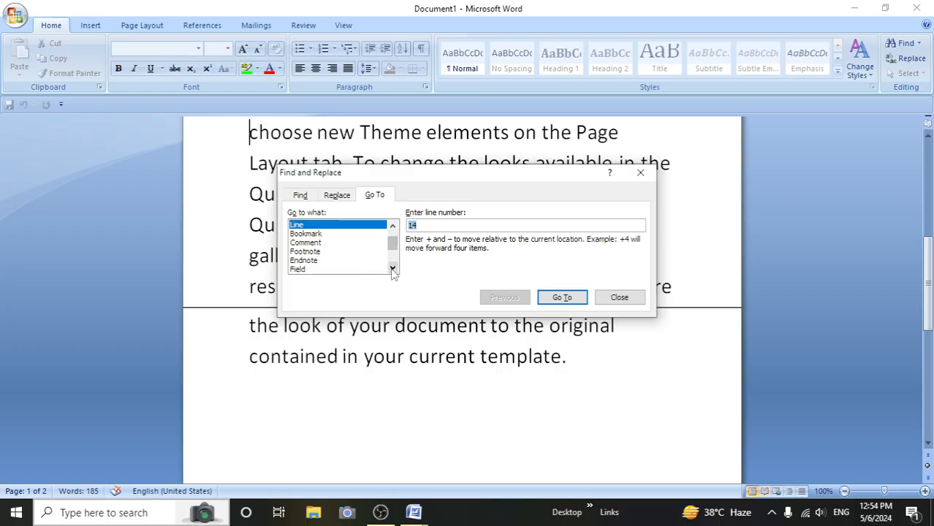
click(394, 269)
click(393, 269)
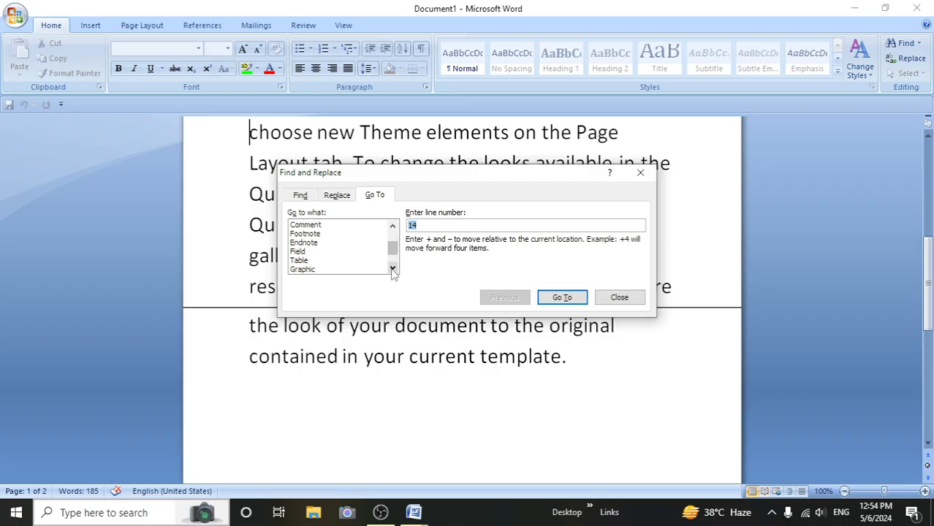
click(394, 269)
click(394, 269)
click(393, 269)
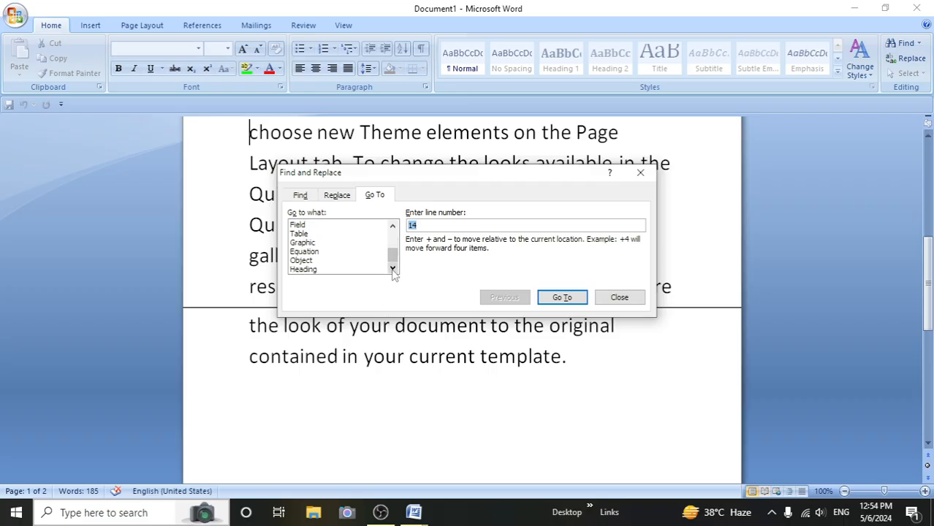
click(394, 228)
click(393, 227)
click(393, 227)
click(394, 227)
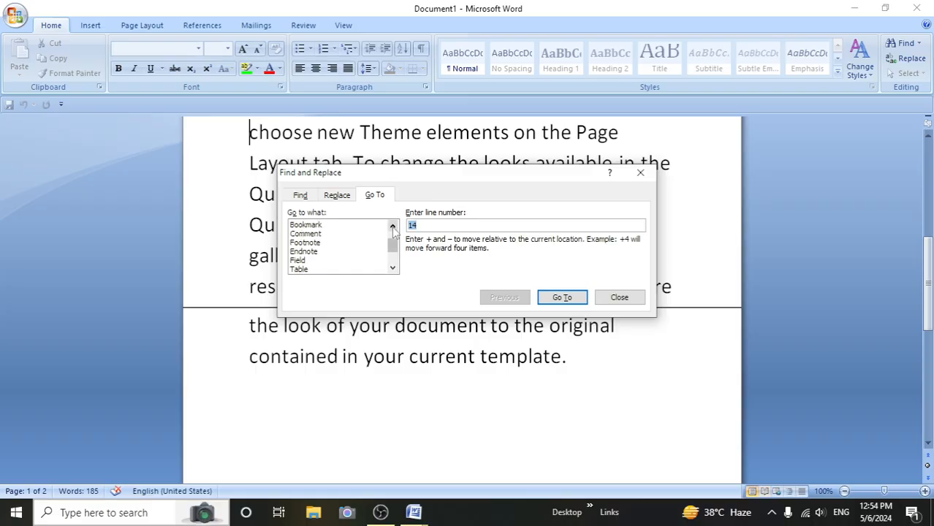
click(393, 228)
click(393, 228)
click(394, 228)
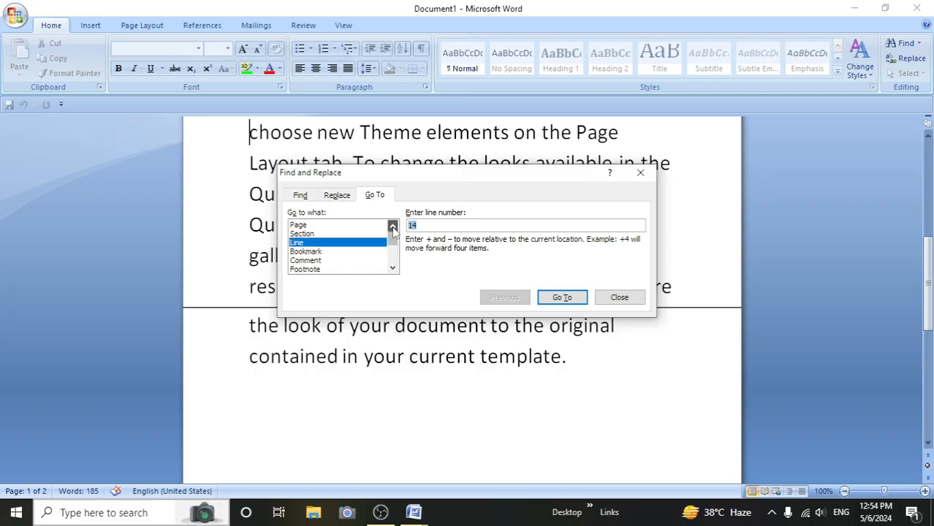
click(632, 177)
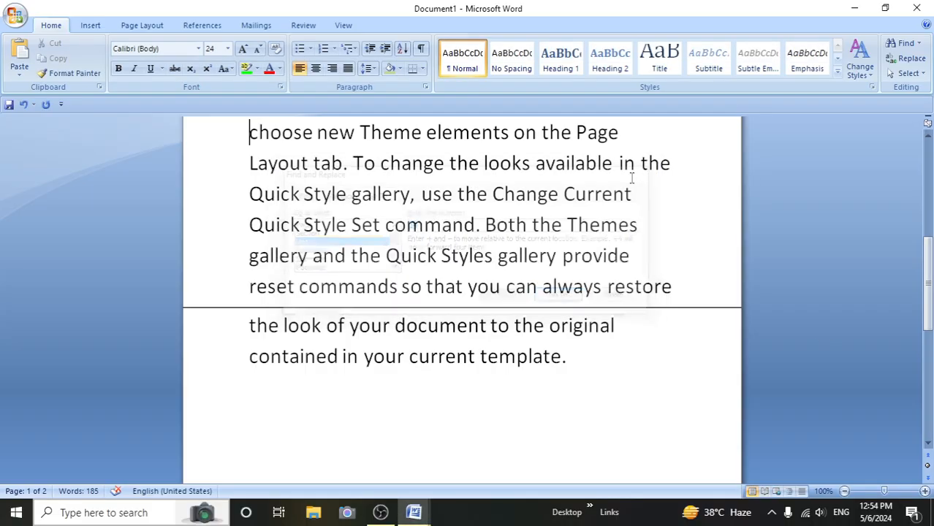
- Select all of the document's content
click(922, 75)
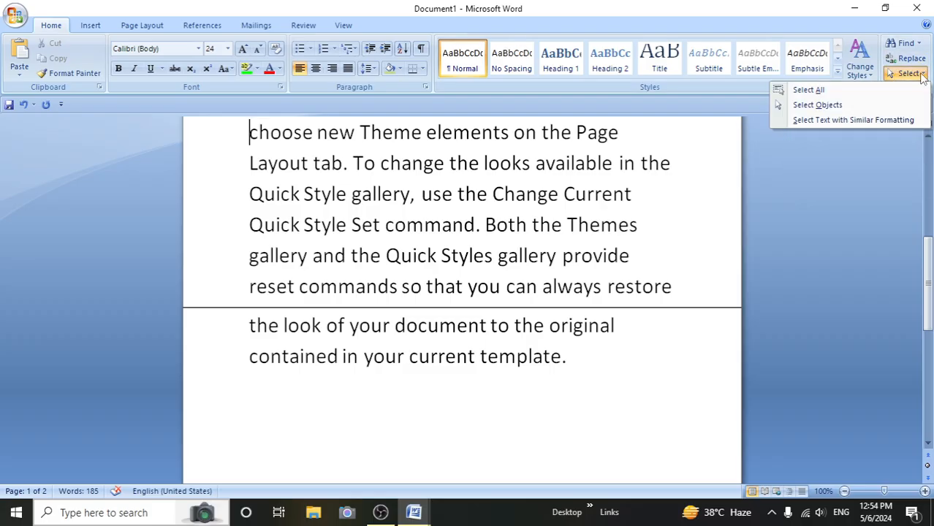
click(807, 90)
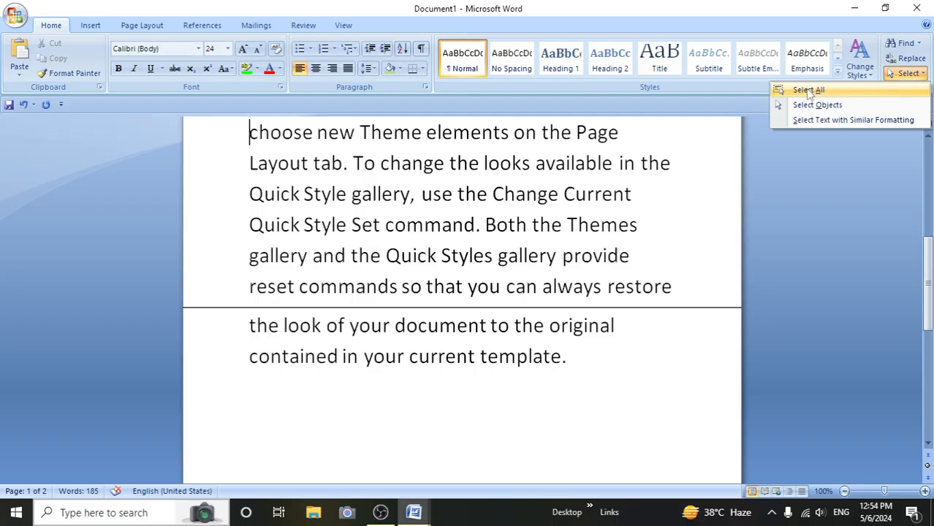
scroll(800, 272, up, 6)
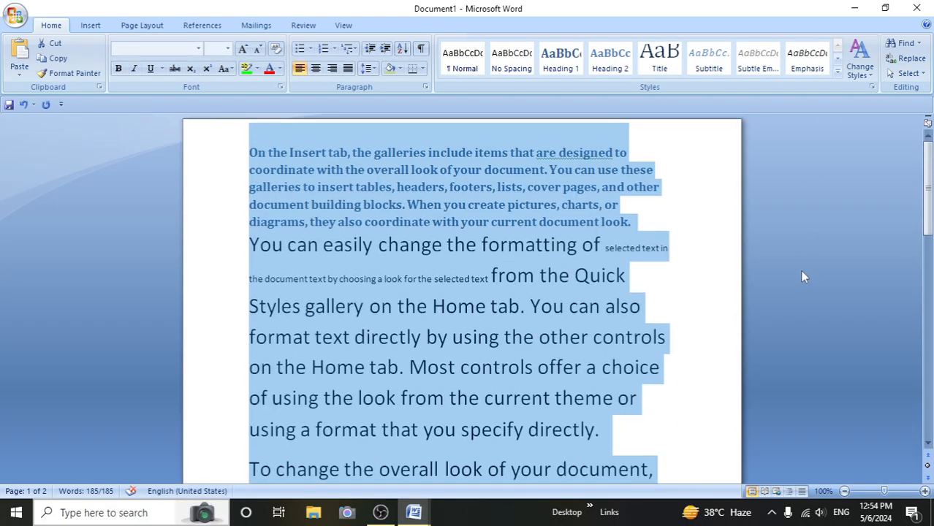
- Choose Select Objects and clear the text selection by clicking after "specify directly."
click(922, 74)
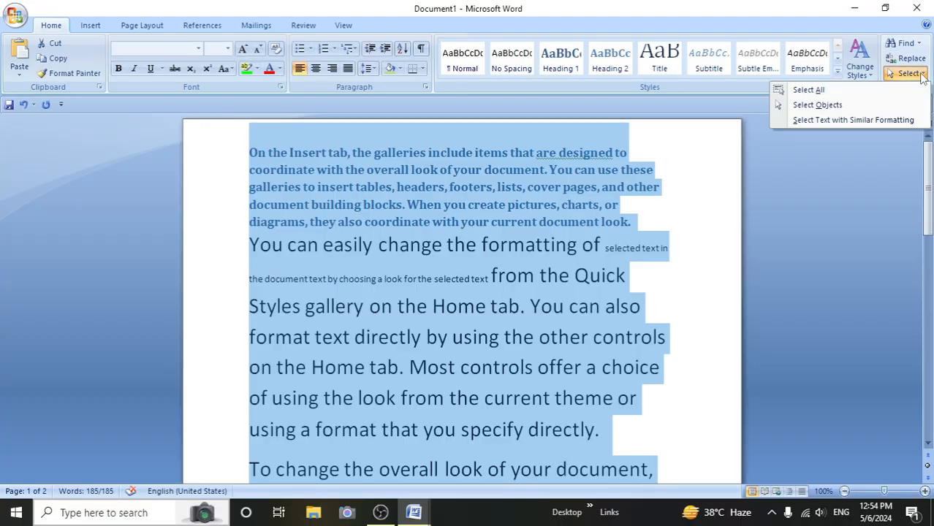
click(818, 104)
click(673, 422)
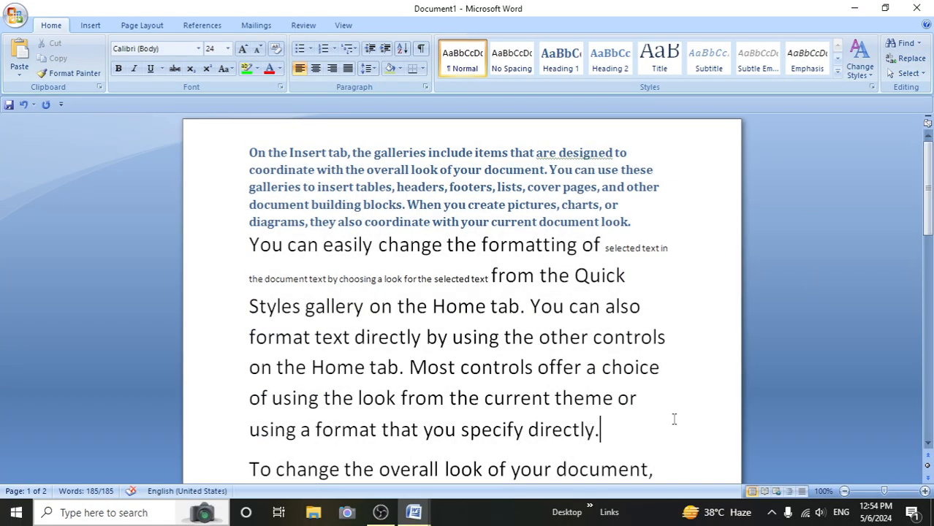
- Draw a rectangle shape about 6.3 cm high and 7.6 cm wide below the last paragraph on page 2
scroll(614, 457, down, 3)
scroll(614, 457, down, 4)
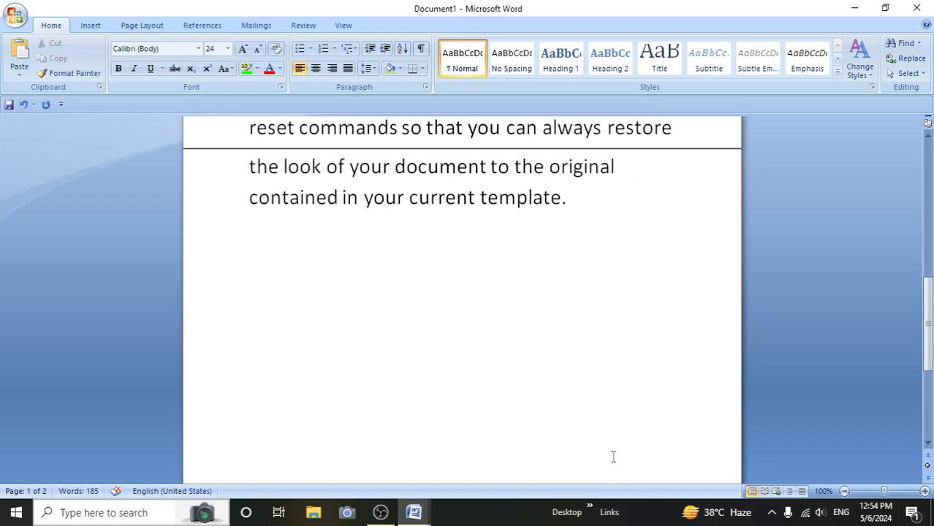
scroll(606, 446, up, 2)
click(599, 319)
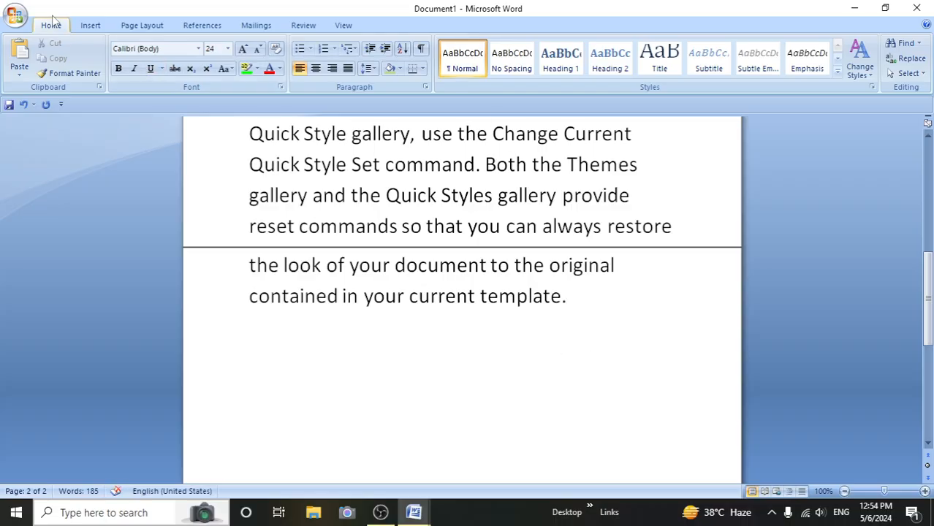
click(88, 26)
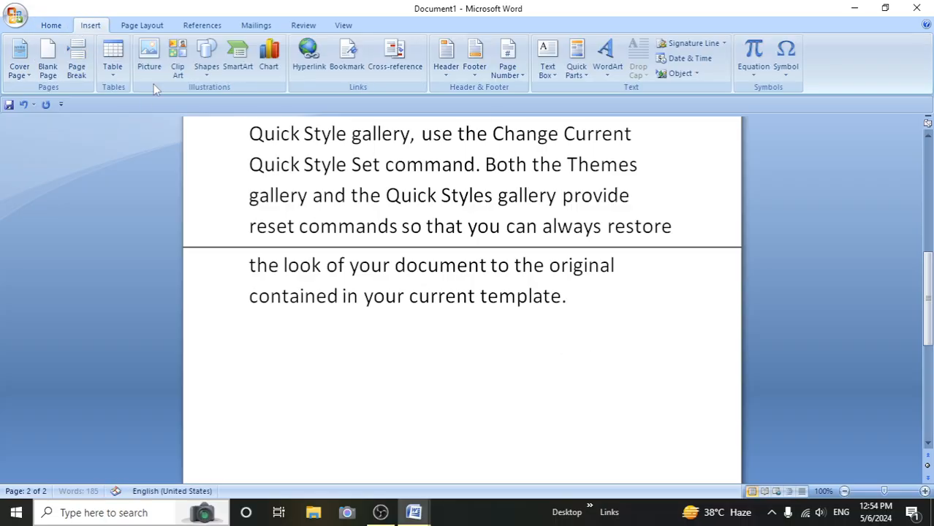
click(208, 67)
click(242, 103)
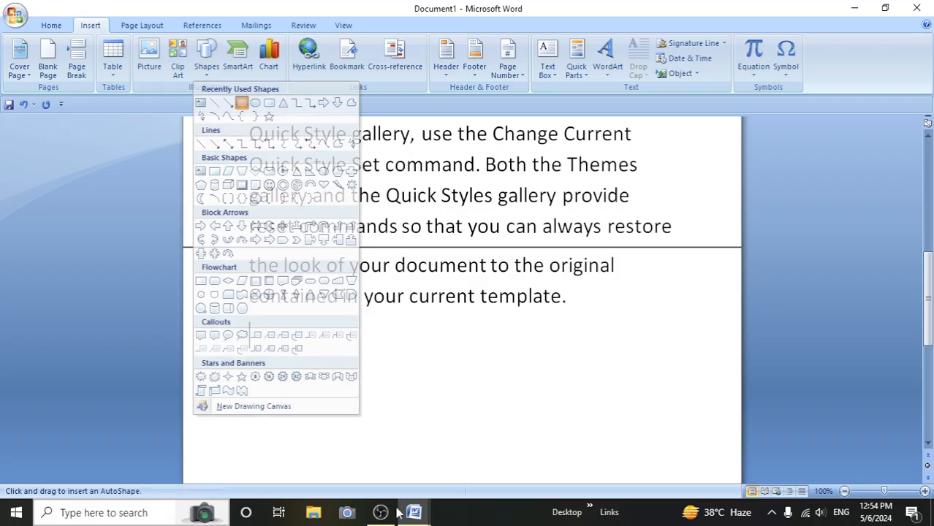
drag(333, 306, 528, 470)
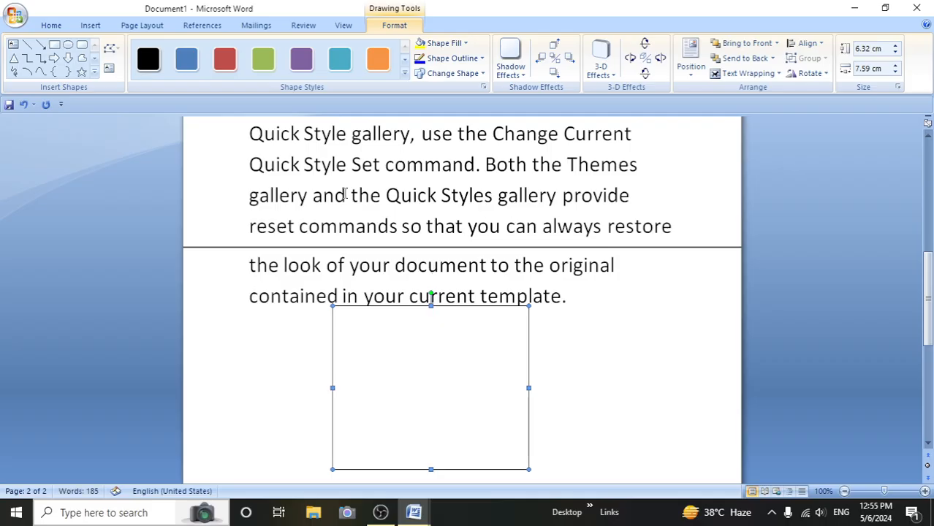
- Draw an oval about 4.1 cm high and 4.5 cm wide inside the rectangle and deselect it
click(68, 45)
drag(374, 335, 489, 442)
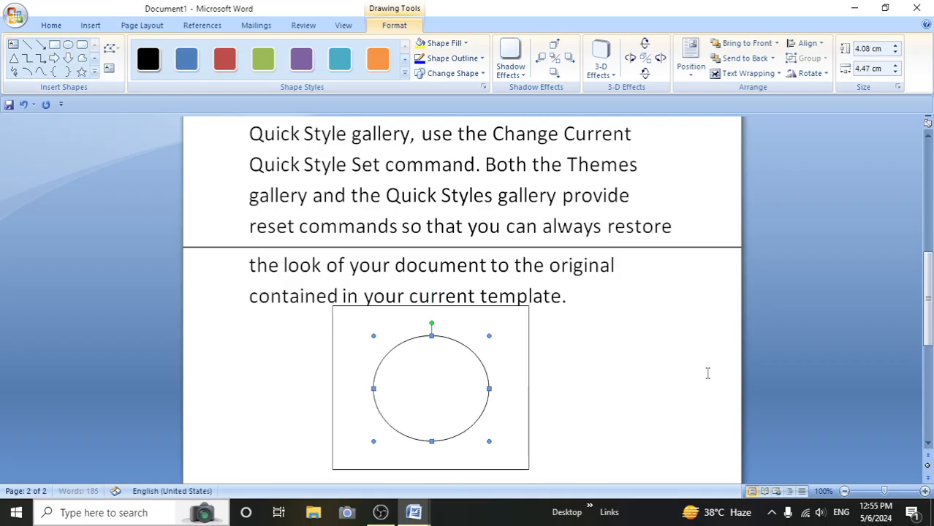
click(290, 378)
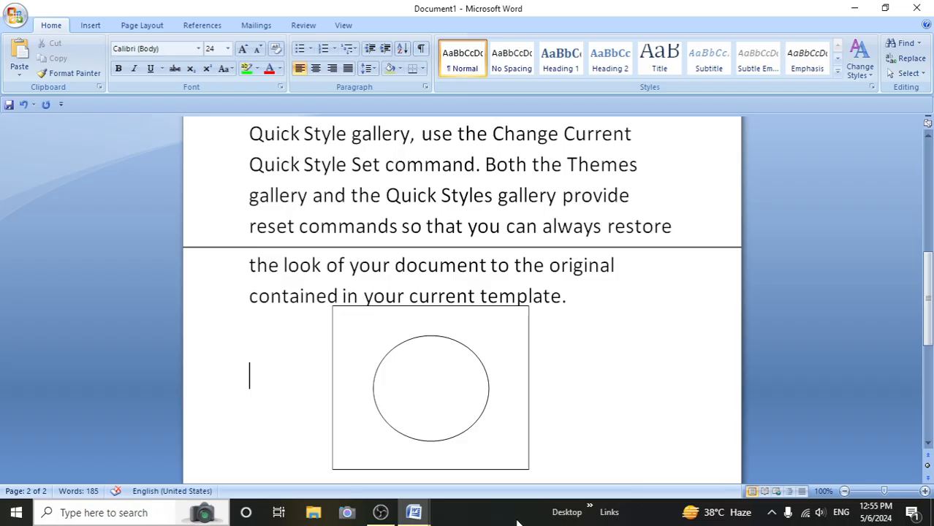
- Use Select Objects to frame the shapes, move the oval slightly down and right within the rectangle, and deselect it
click(907, 74)
click(804, 105)
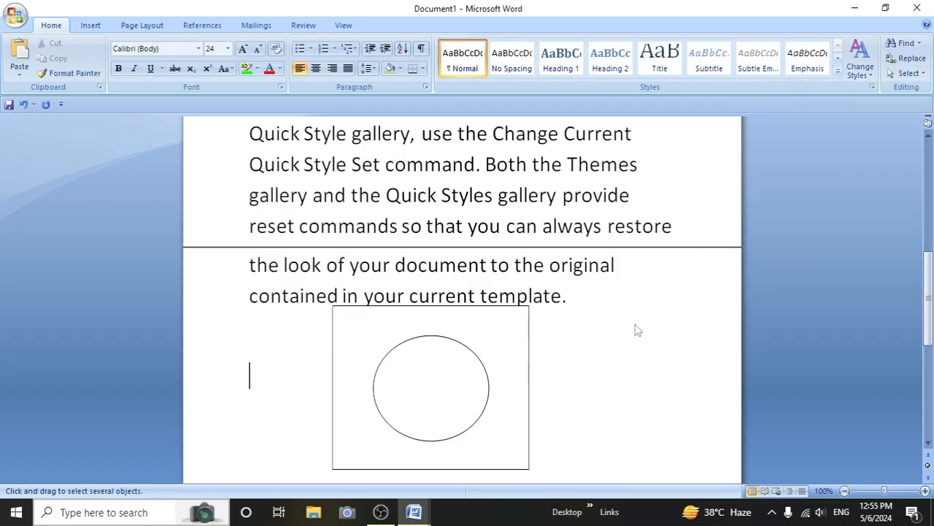
mouse_move(308, 307)
mouse_down()
mouse_move(432, 345)
mouse_move(600, 437)
mouse_move(562, 476)
mouse_up()
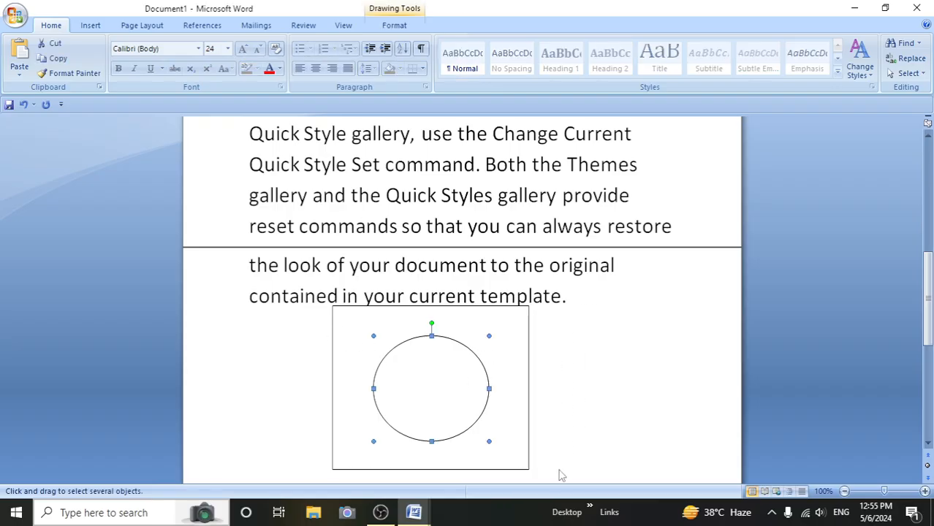
drag(408, 378, 438, 403)
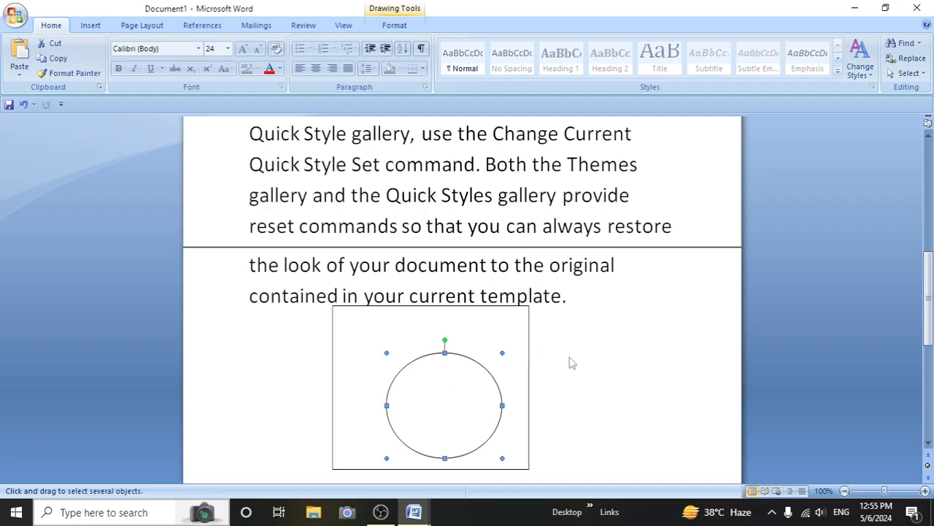
click(555, 364)
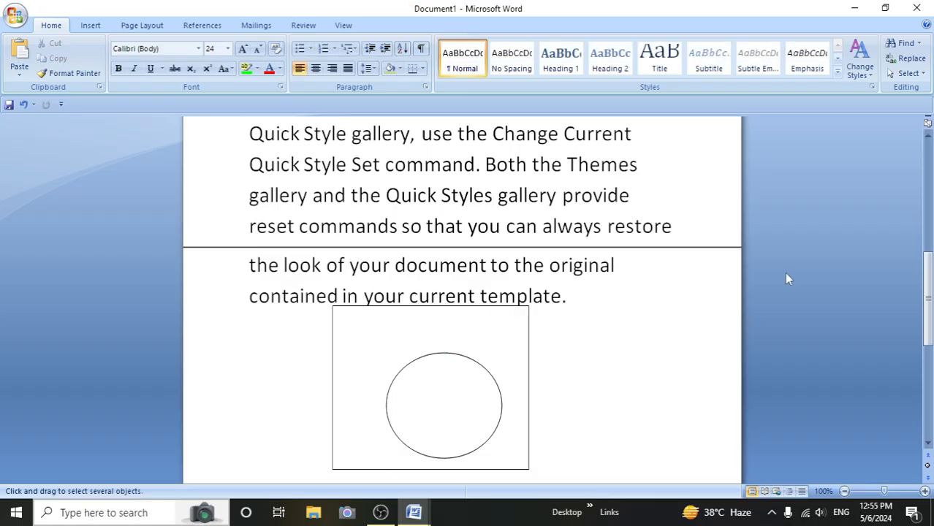
- Select all text with formatting similar to the 24 pt Calibri body text and check how far the selection extends across both pages
drag(928, 263, 927, 154)
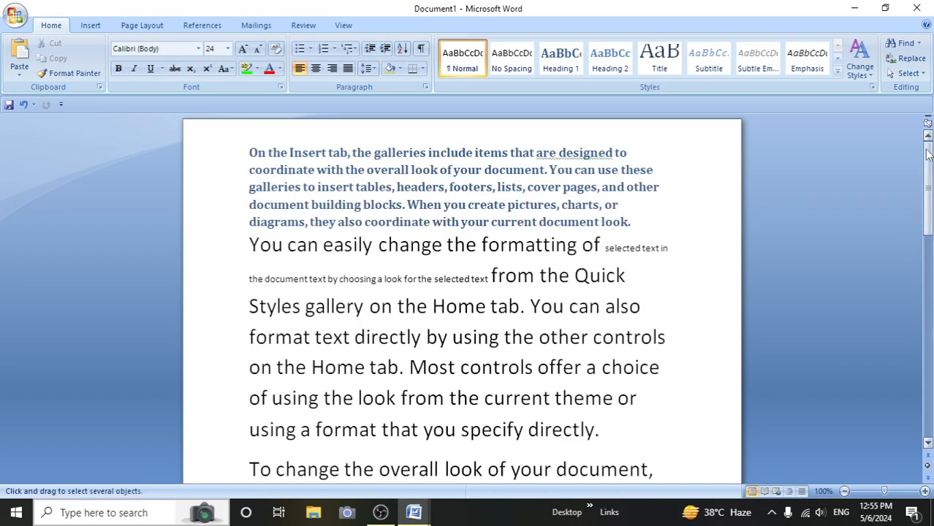
click(921, 76)
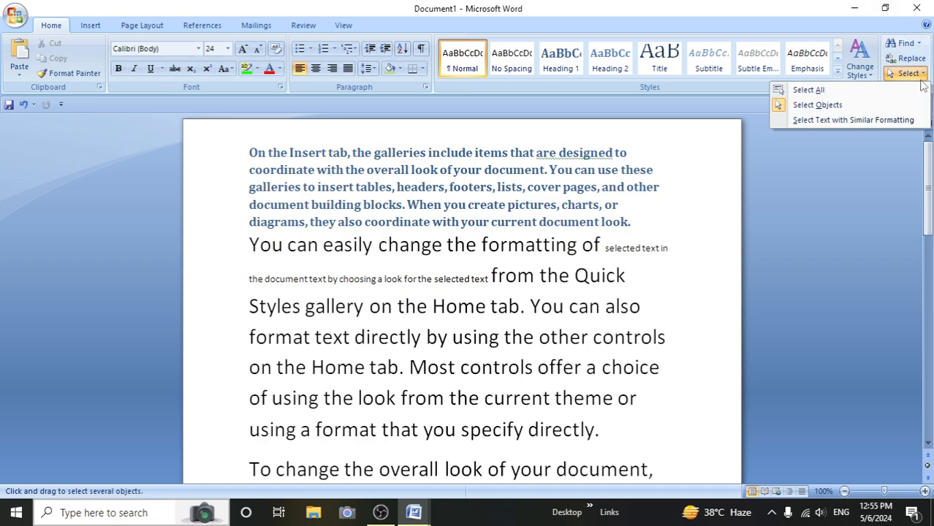
click(863, 120)
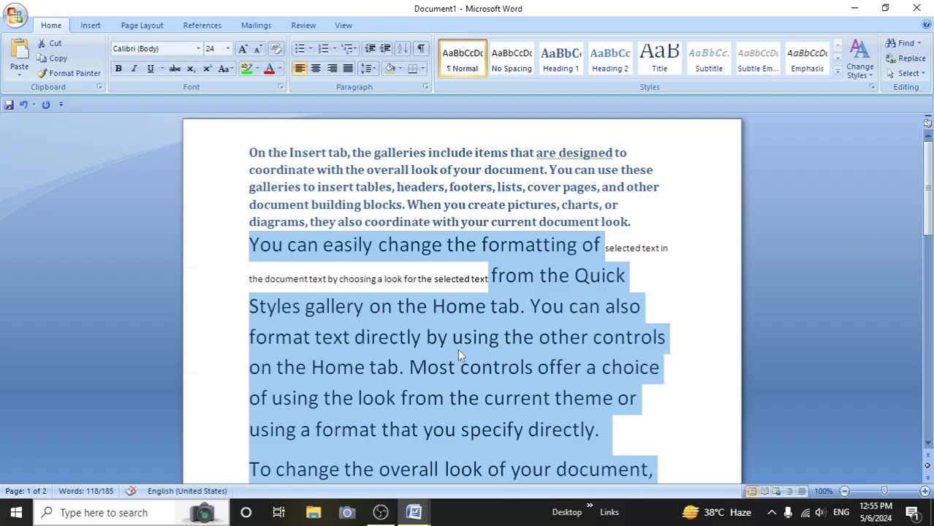
scroll(541, 351, down, 6)
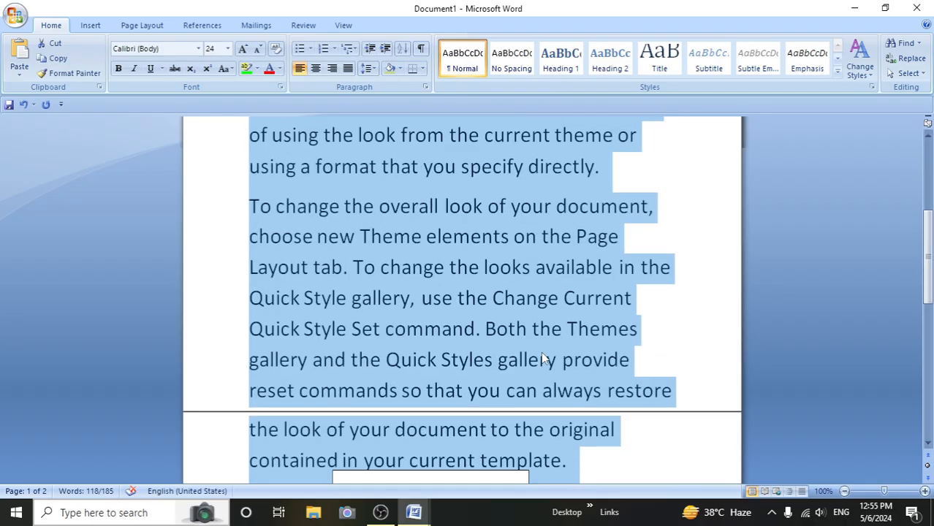
scroll(541, 352, down, 4)
scroll(543, 359, up, 8)
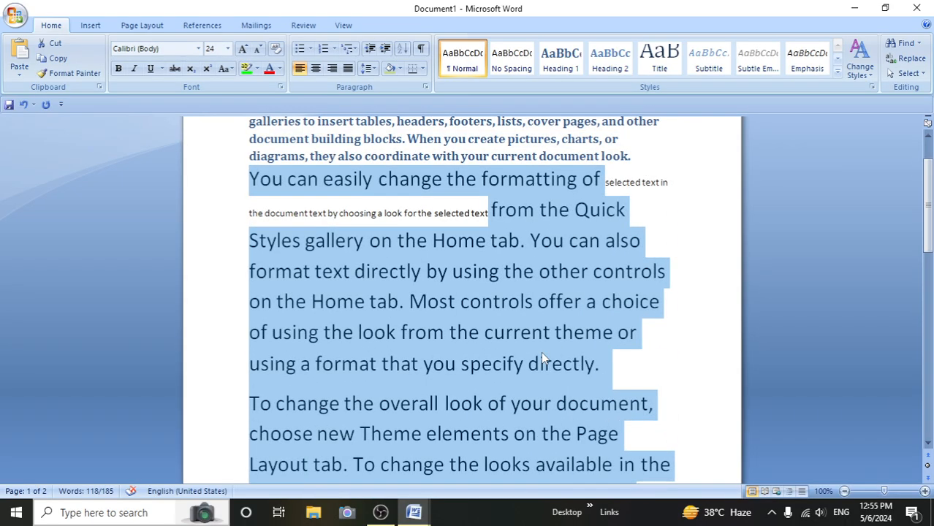
- Clear the text selection by placing the cursor after "specify directly." and bring the shapes on page 2 into view
click(906, 73)
click(847, 180)
scroll(618, 322, up, 1)
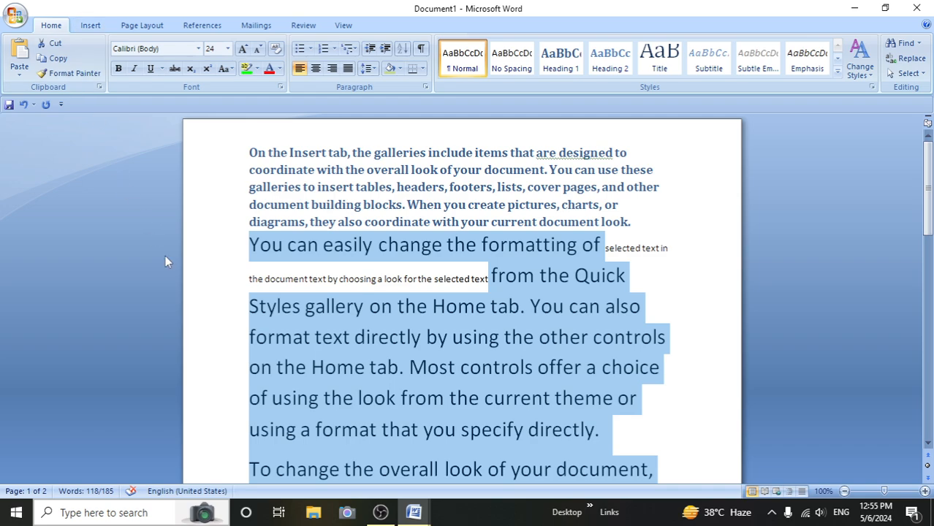
click(636, 430)
scroll(640, 435, down, 4)
scroll(642, 439, down, 3)
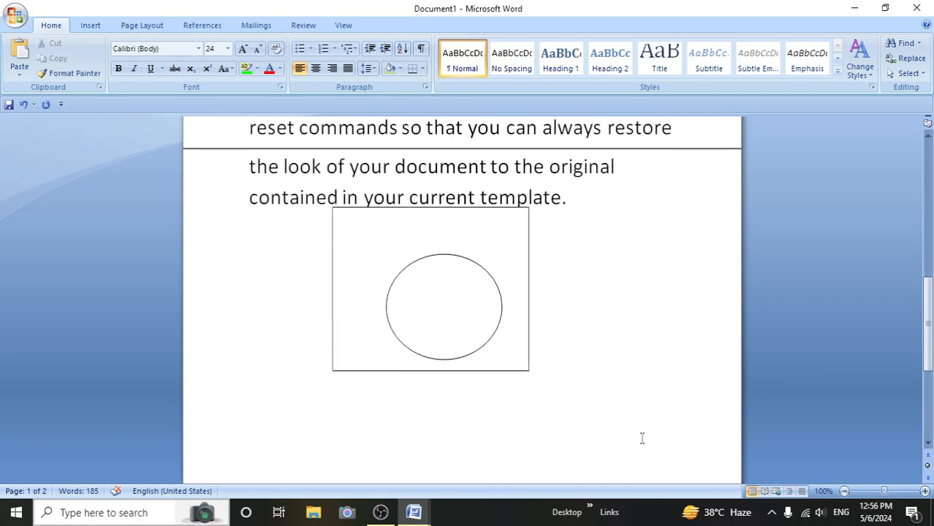